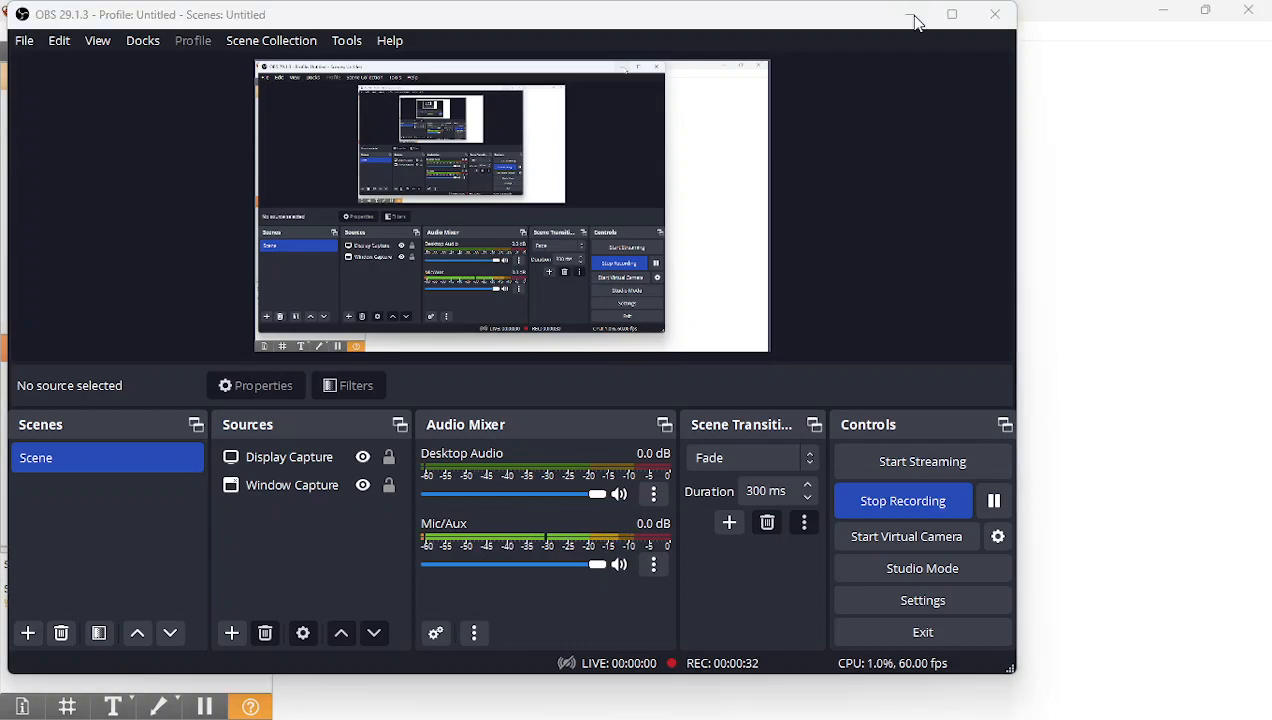
Switch to the browser and find the Week 3 Data Preparation module on the Canvas course's modules page.
click(913, 17)
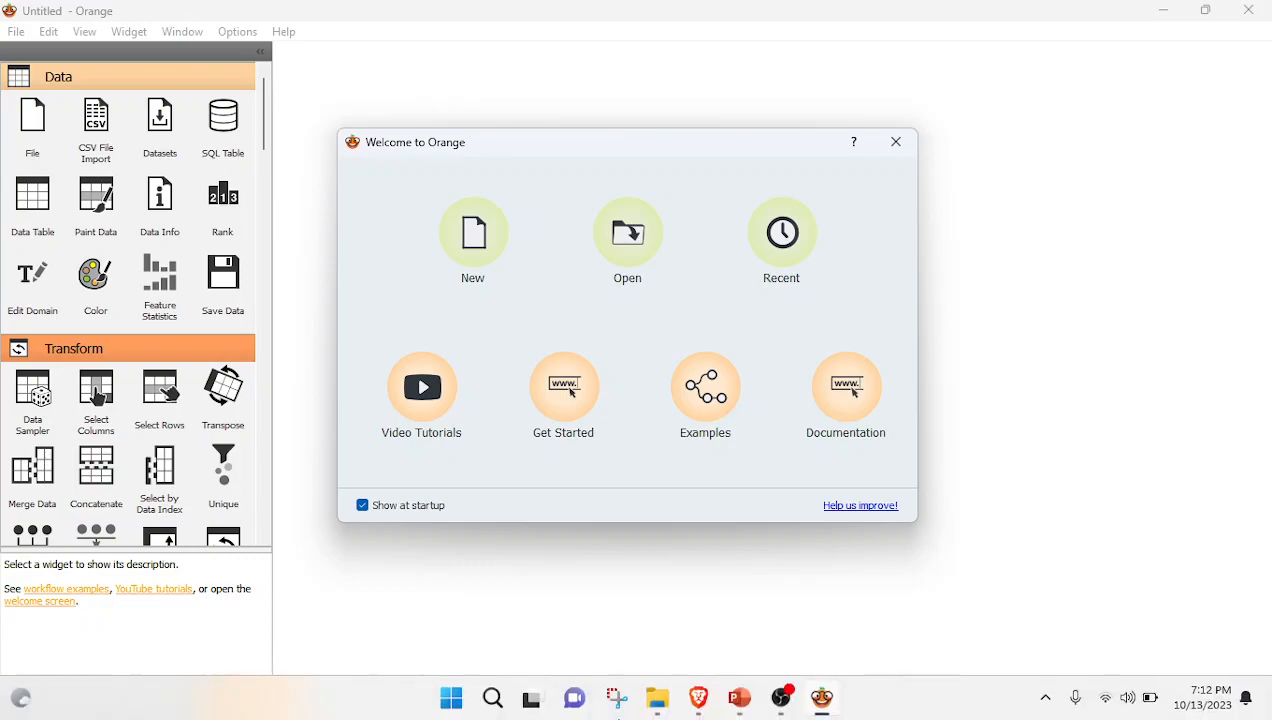
mouse_move(703, 708)
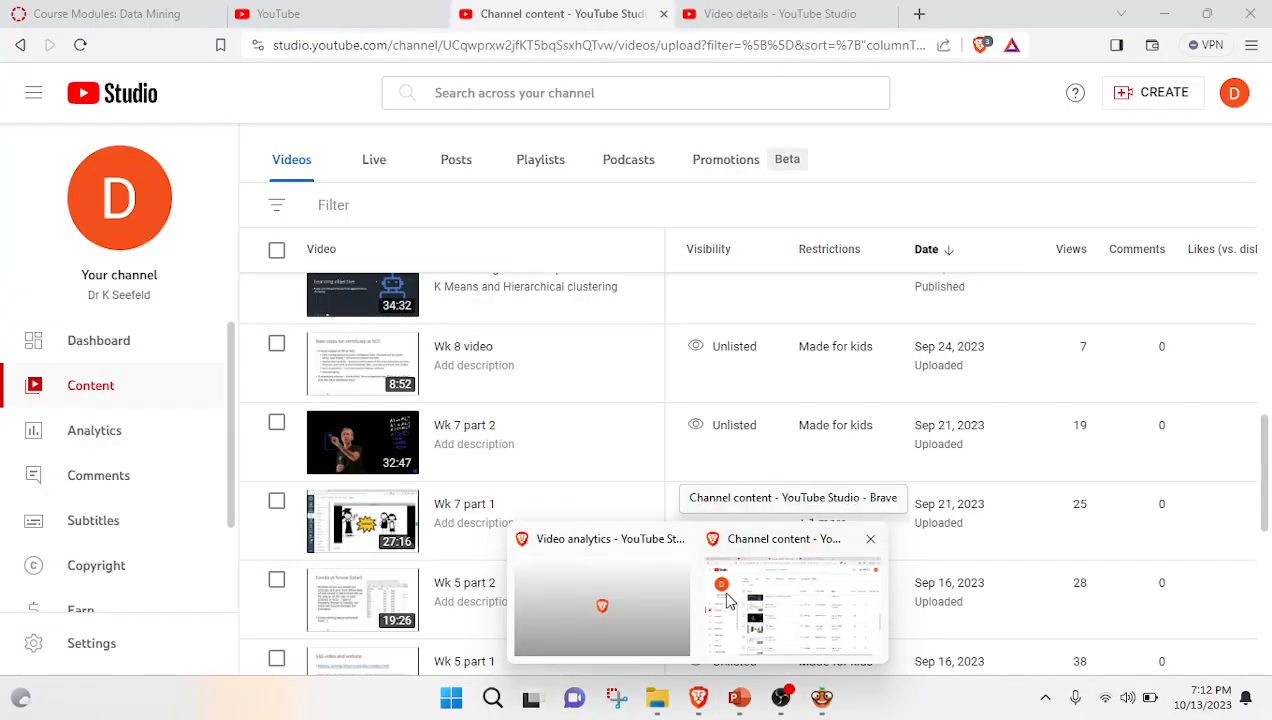
click(730, 600)
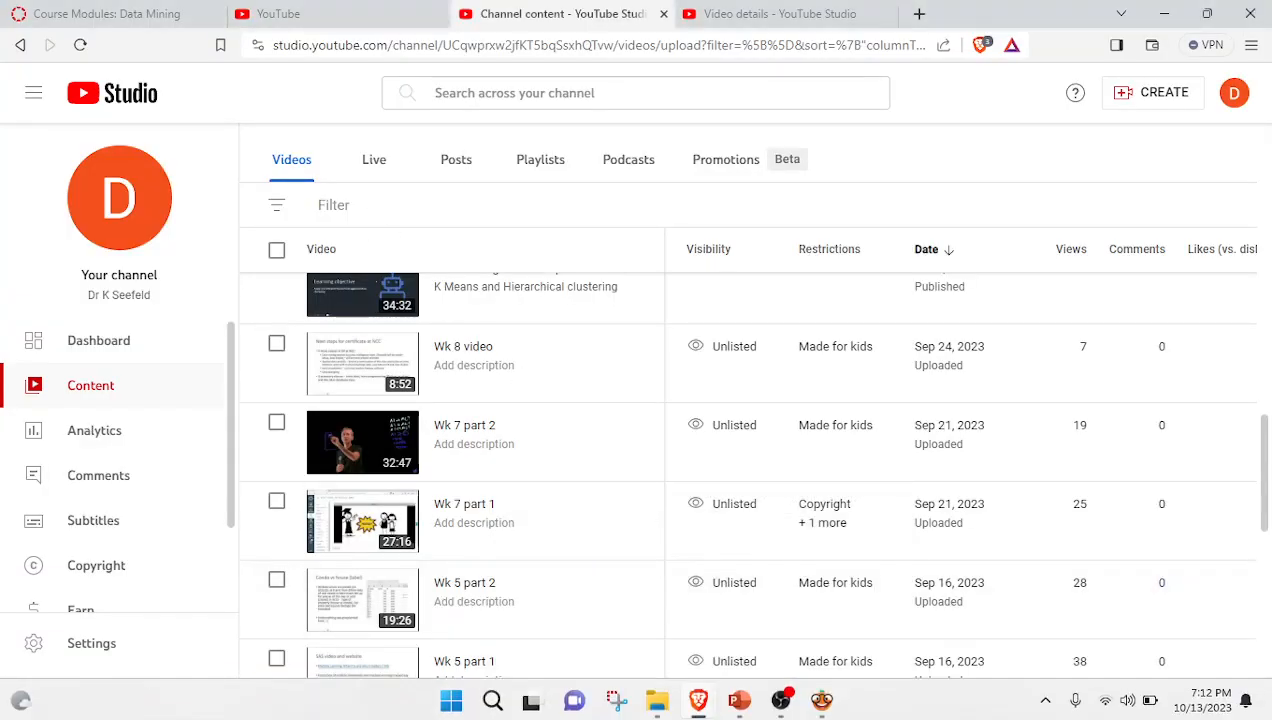
click(126, 13)
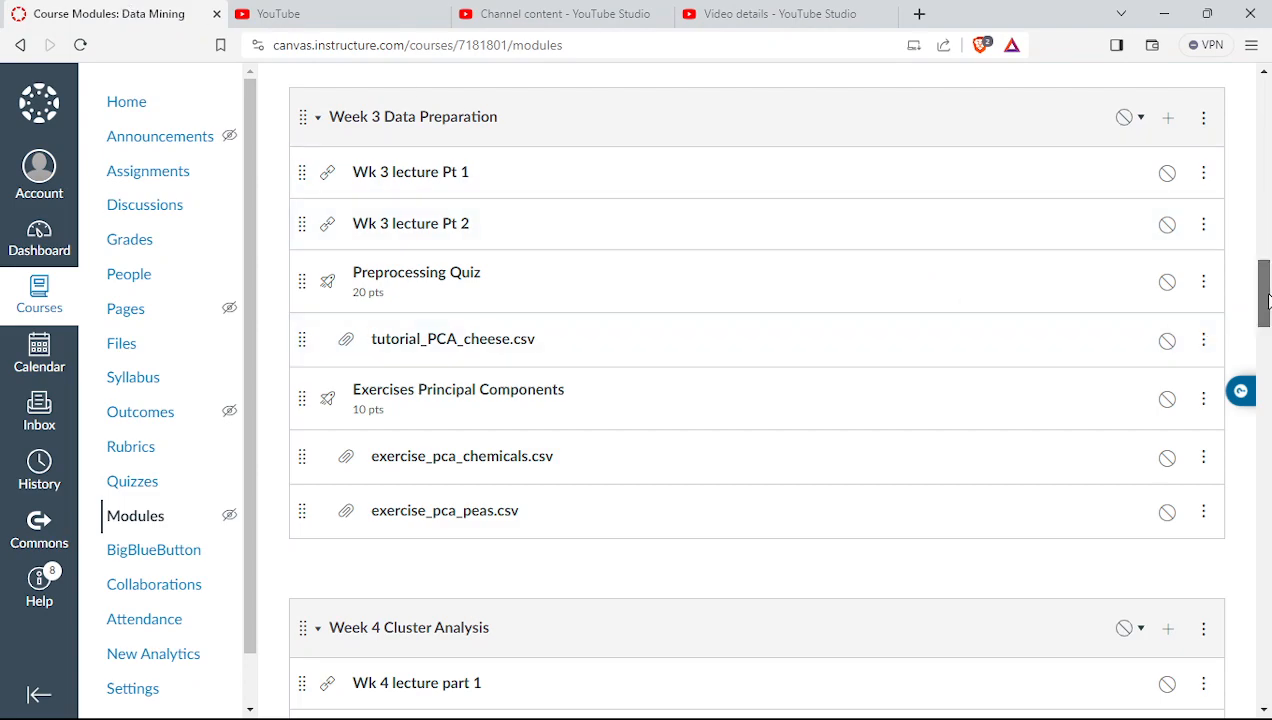
scroll(1266, 300, up, 1)
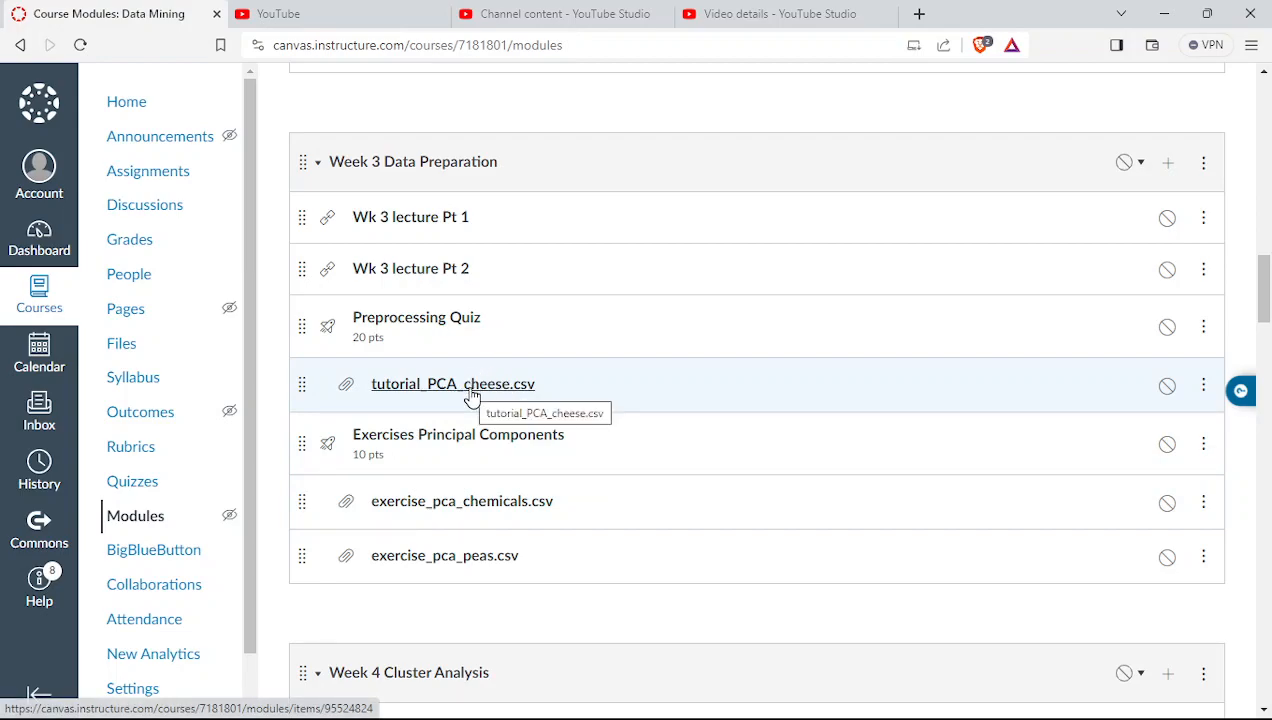
Preview the Exercises Principal Components quiz and look through its questions.
click(421, 449)
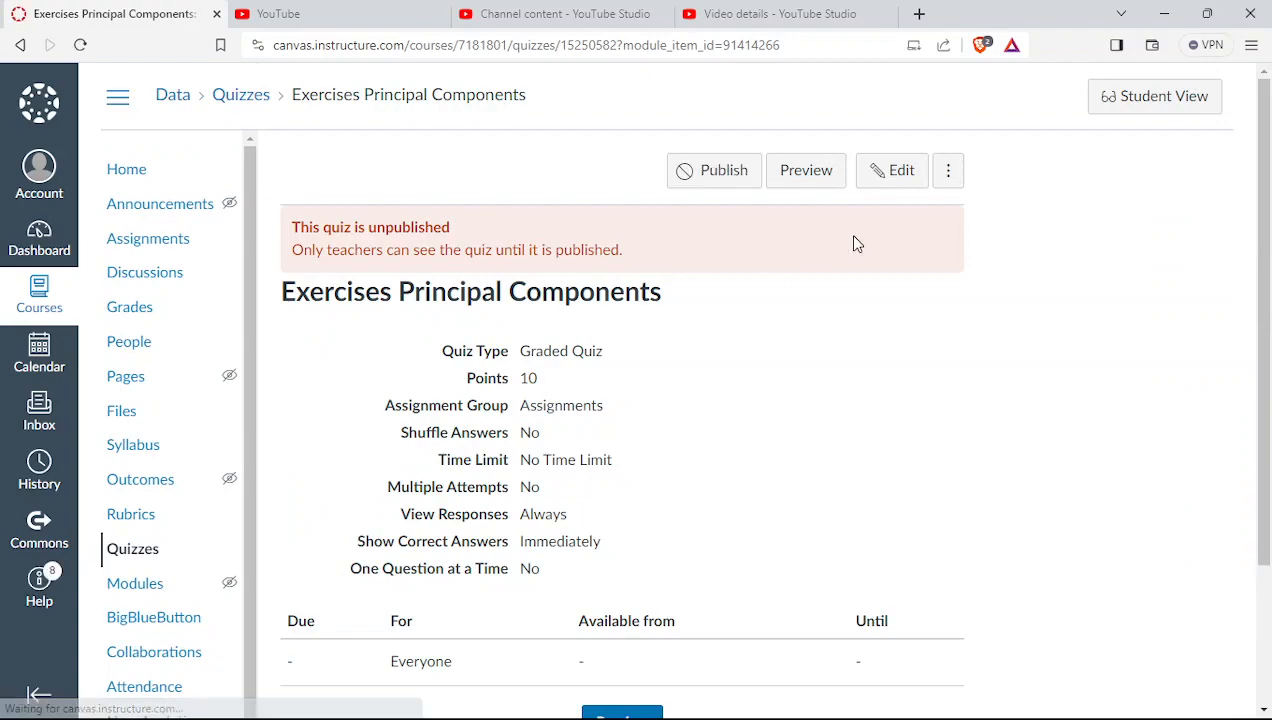
click(817, 157)
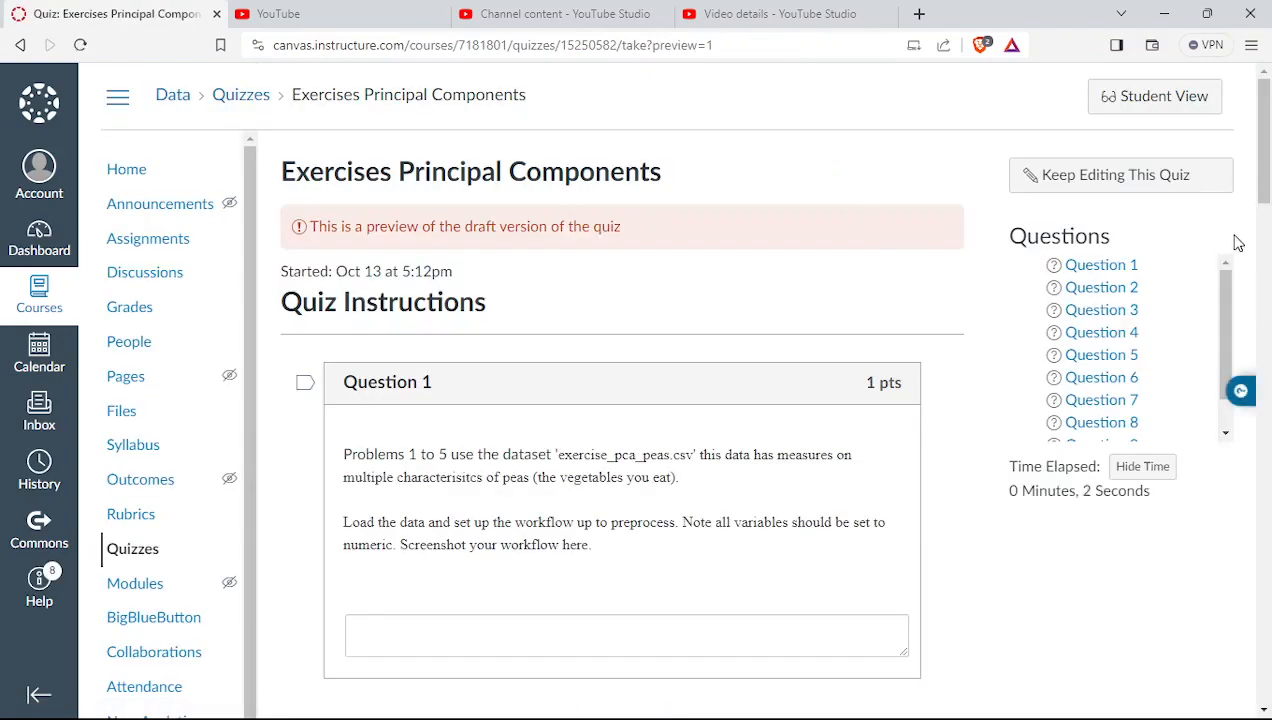
drag(1268, 164, 1235, 148)
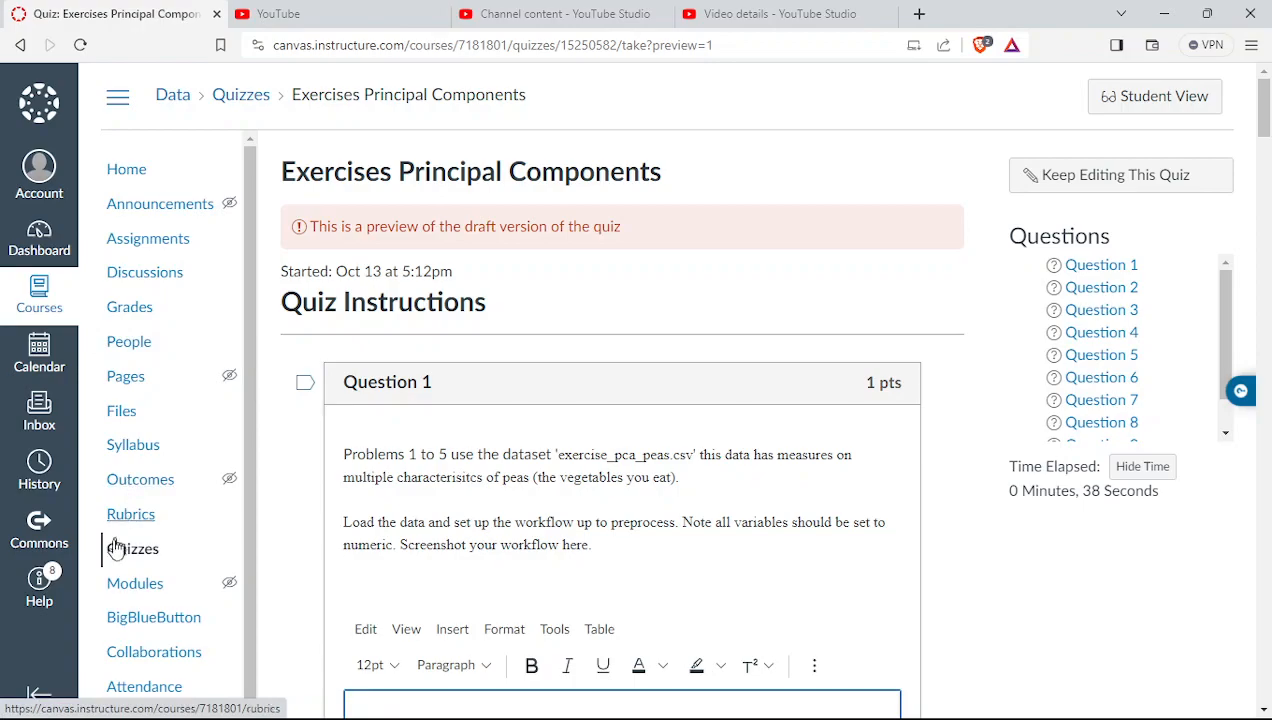
Return to the course modules and locate the tutorial_PCA_cheese.csv file under Week 3 Data Preparation.
click(128, 590)
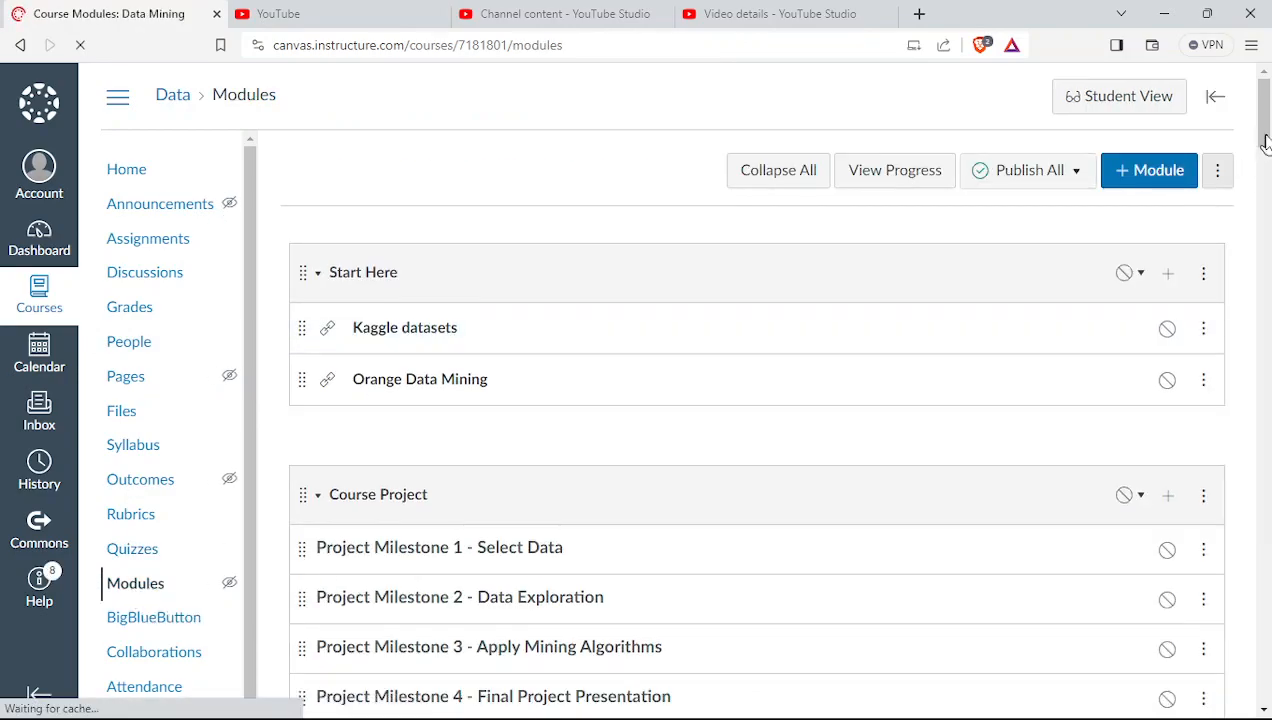
drag(1264, 135, 1236, 272)
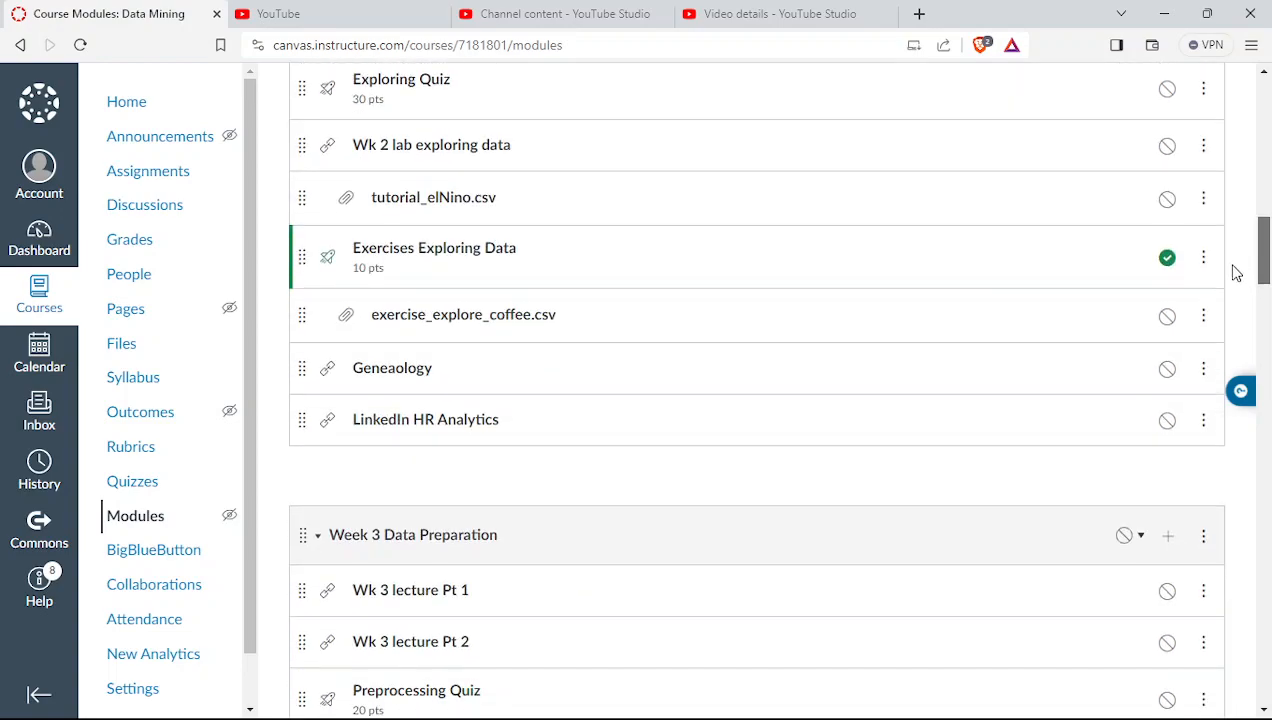
drag(1236, 272, 1229, 312)
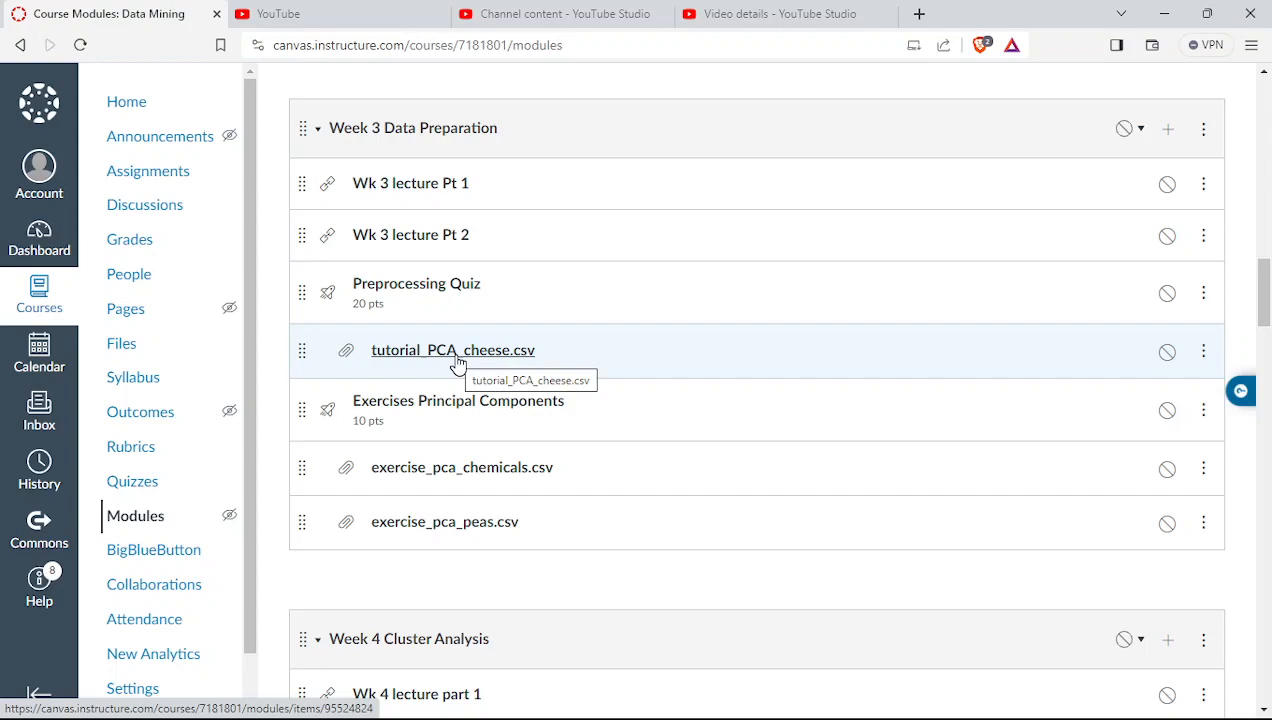
Switch to Orange and start a new empty workflow.
mouse_move(681, 712)
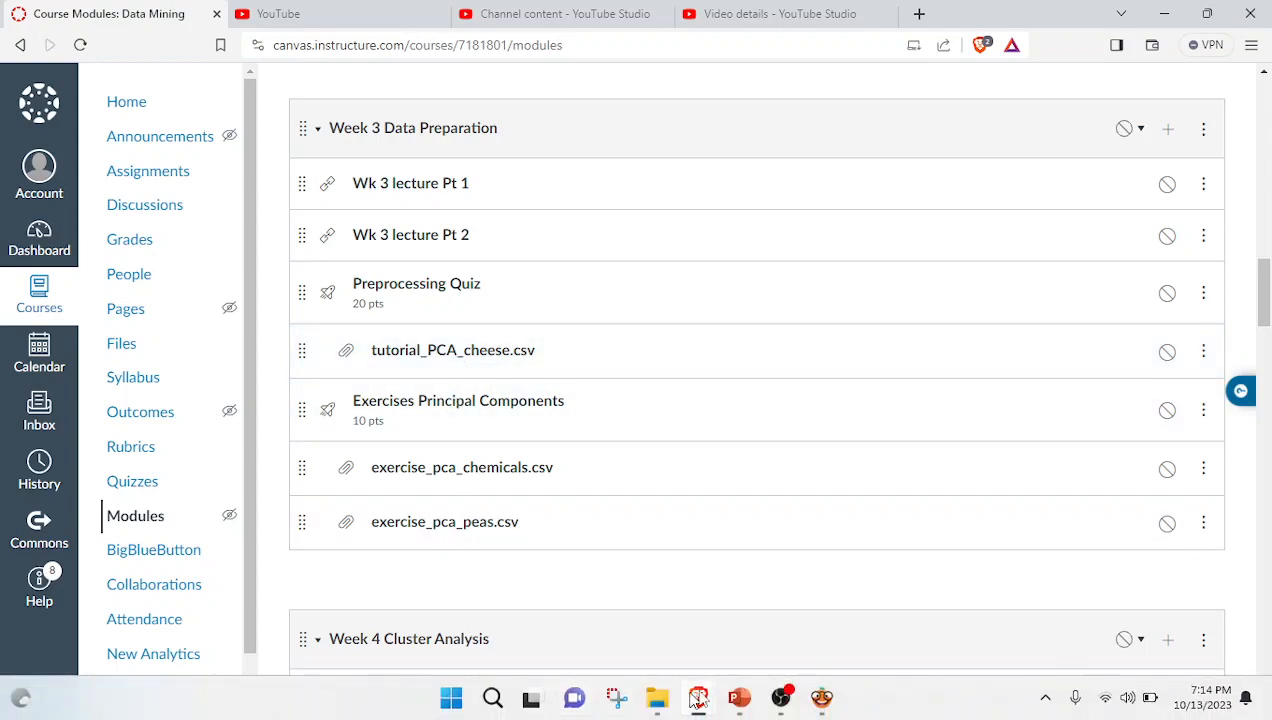
mouse_move(822, 703)
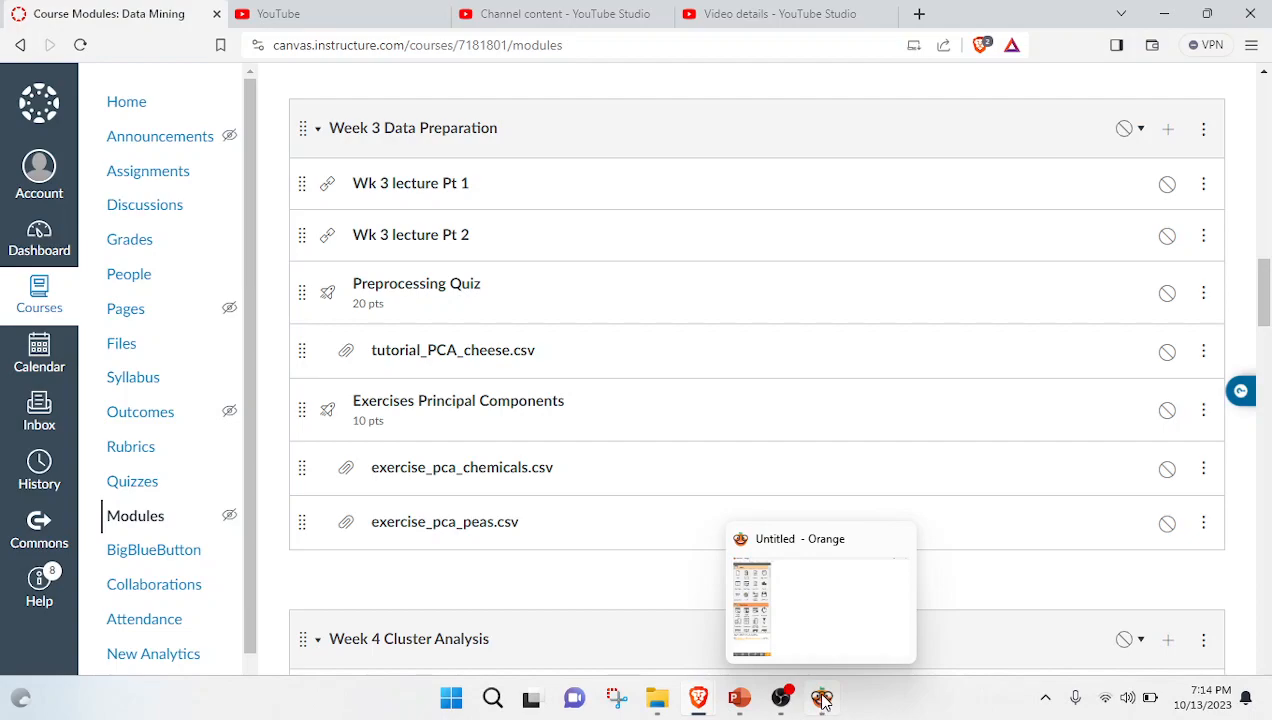
right_click(822, 700)
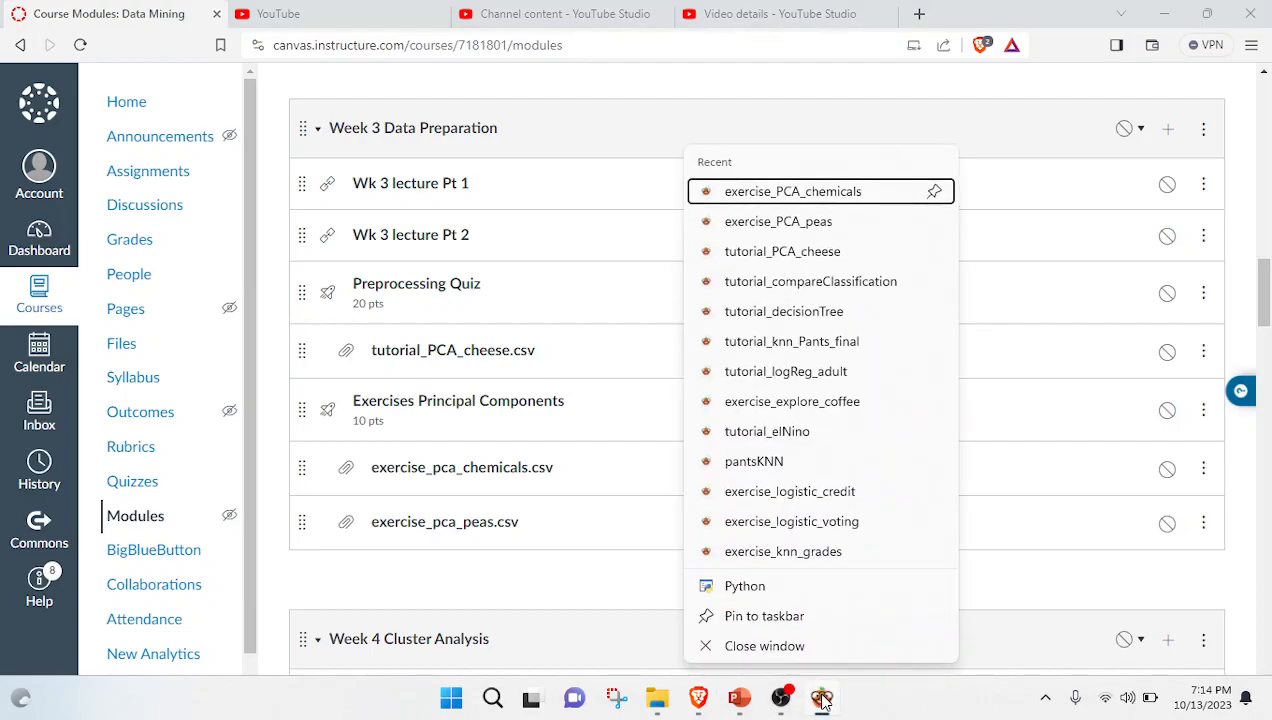
click(1156, 13)
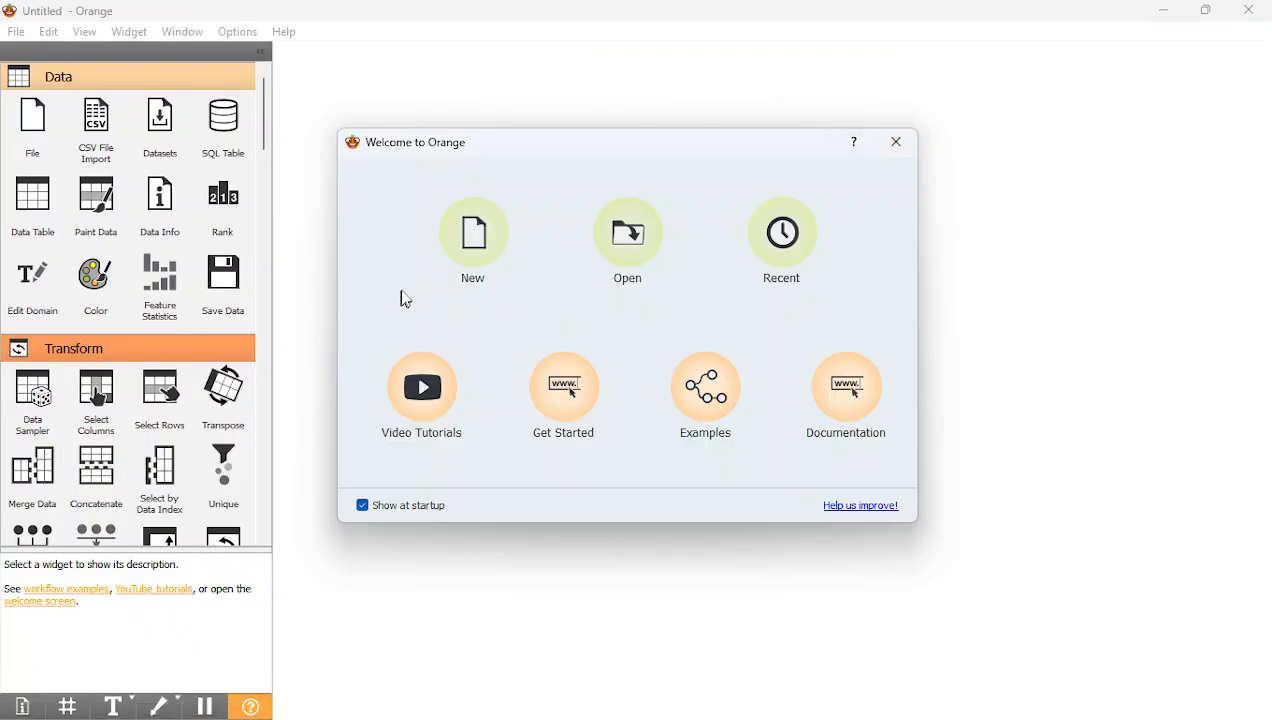
click(483, 254)
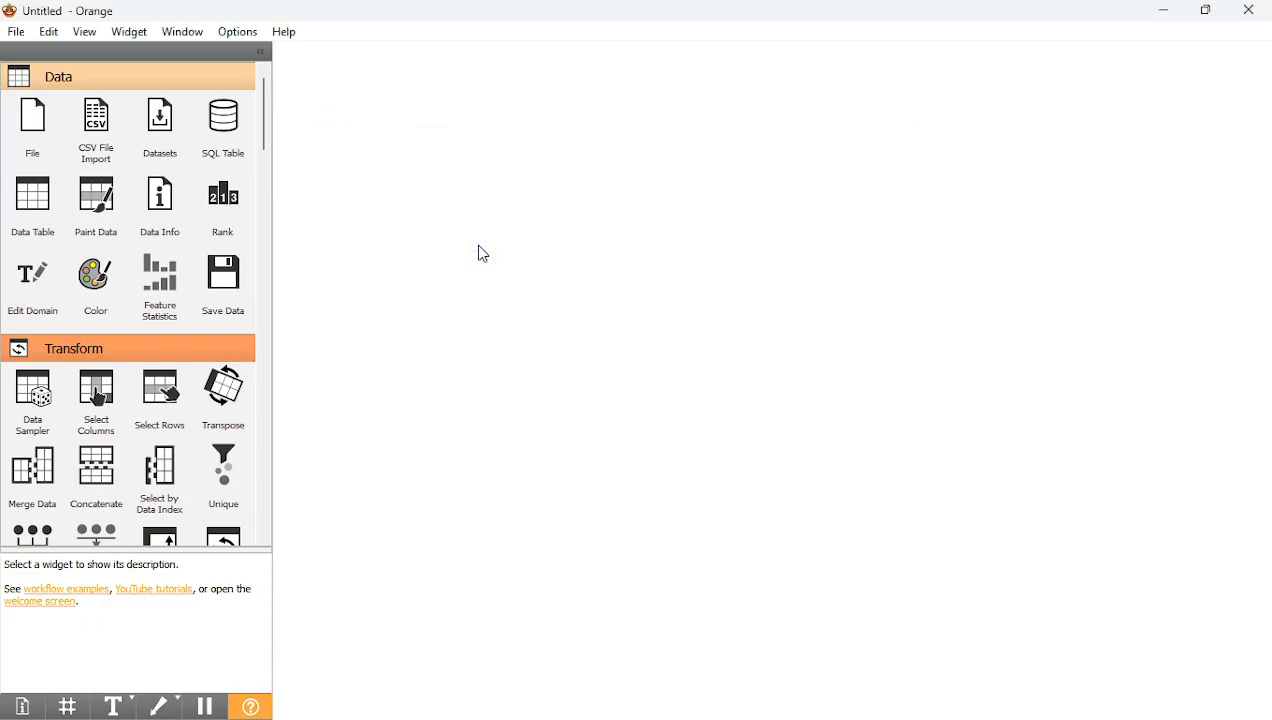
Add a CSV File Import widget to the workflow and start browsing for its data file.
click(112, 148)
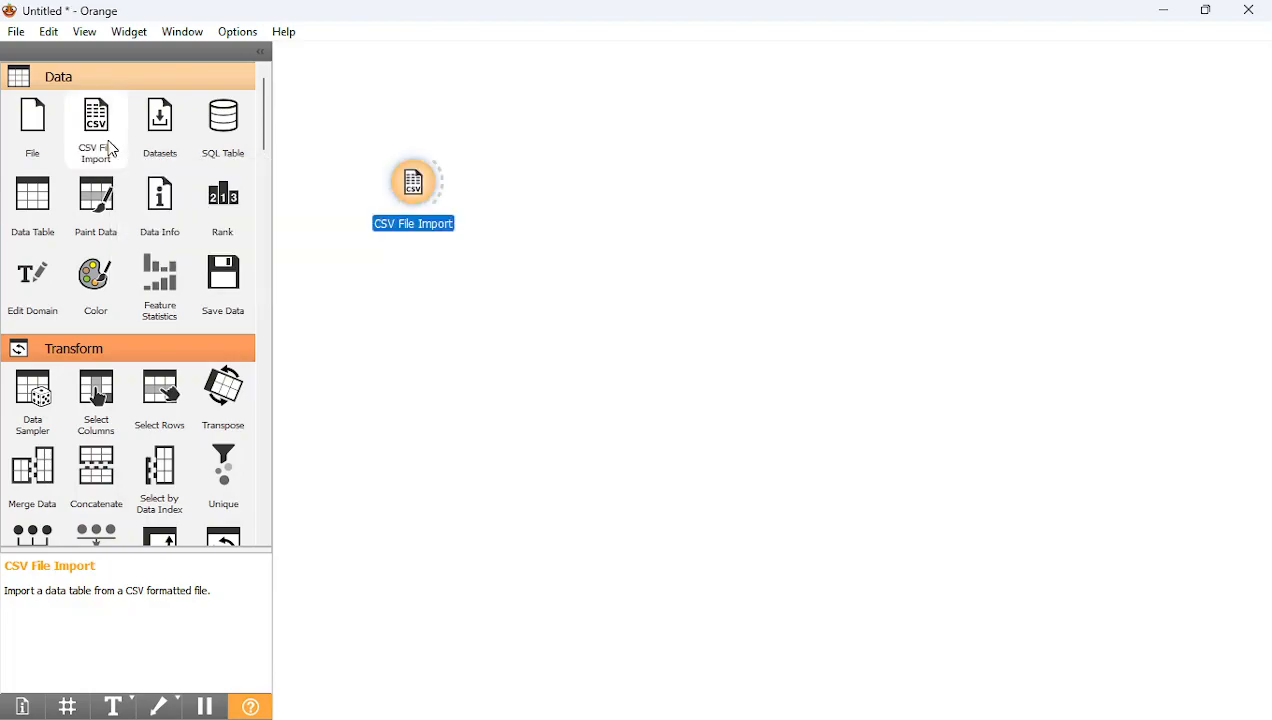
double_click(415, 185)
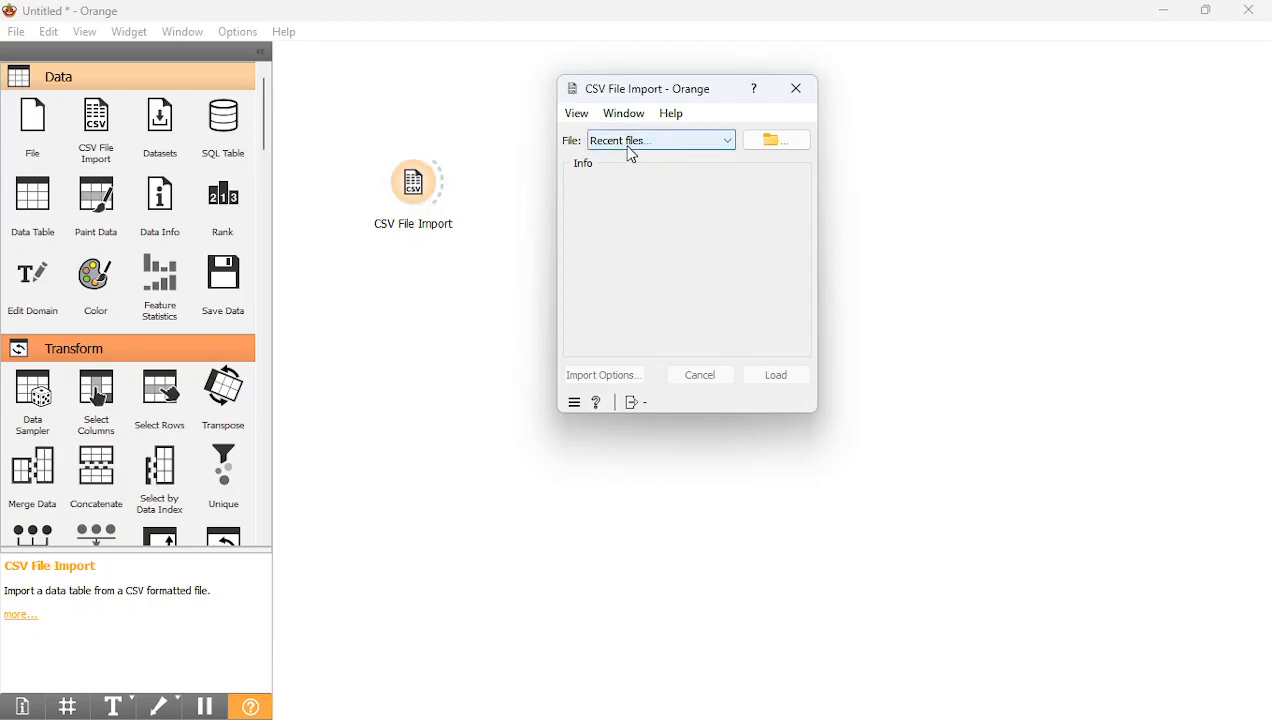
click(776, 141)
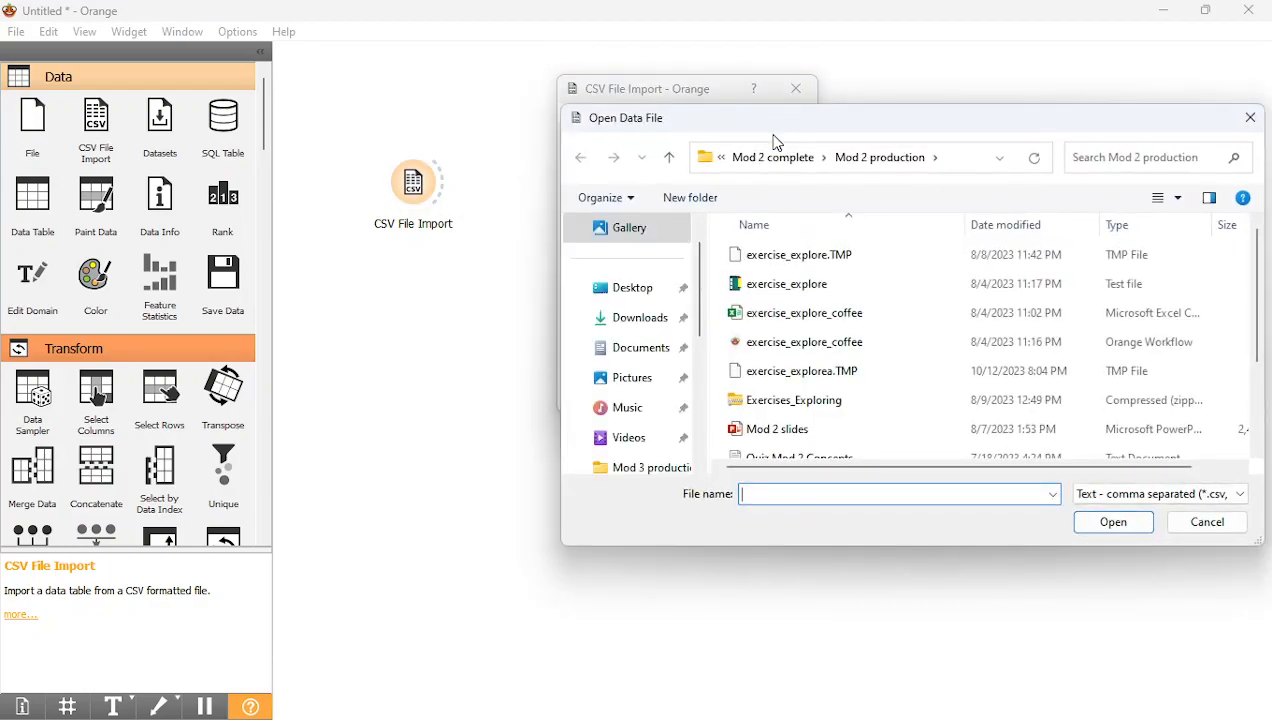
Go to the Mod 3 production folder inside Mod 3 complete, sort the files by type, and open the tutorial_PCA_cheese CSV.
click(772, 158)
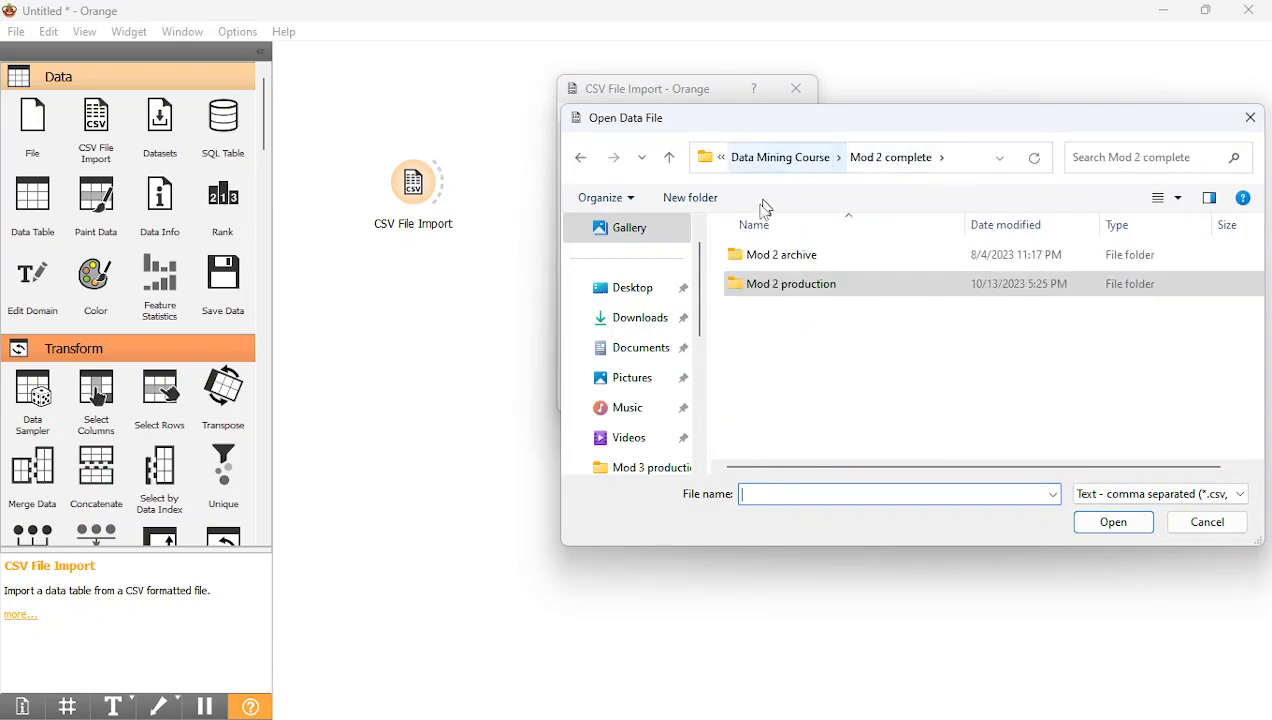
click(772, 165)
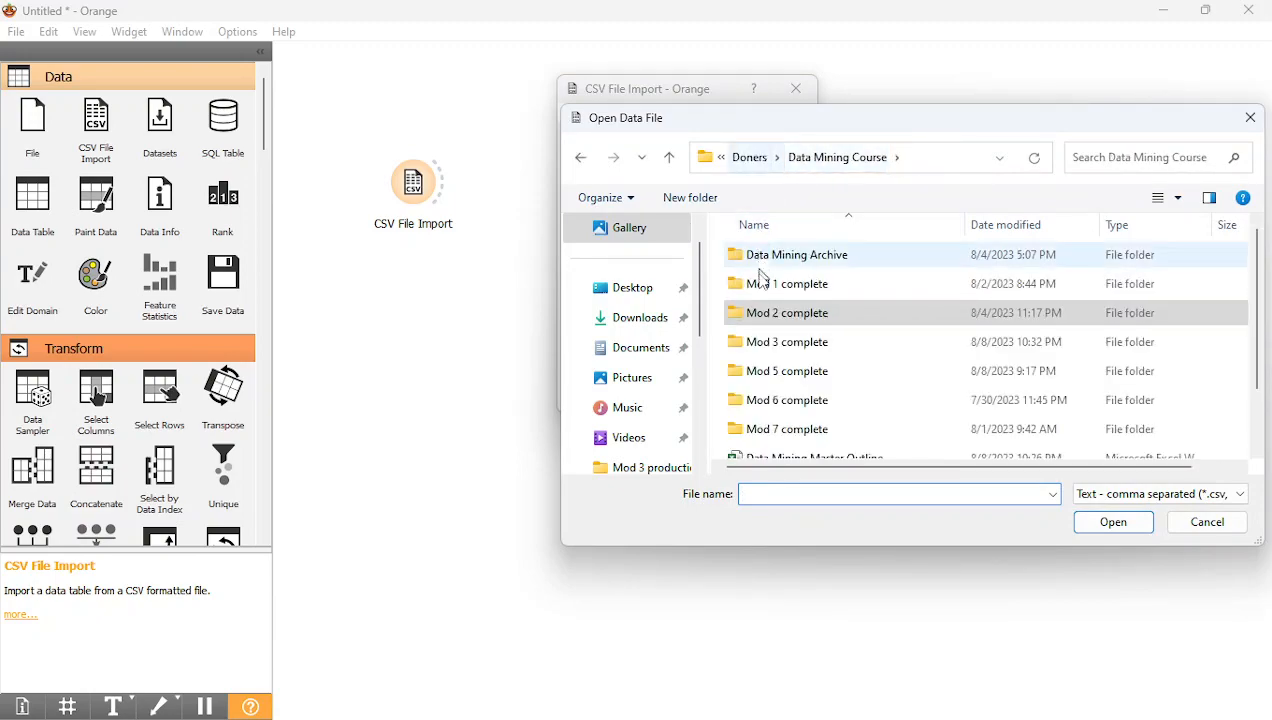
click(769, 347)
double_click(769, 347)
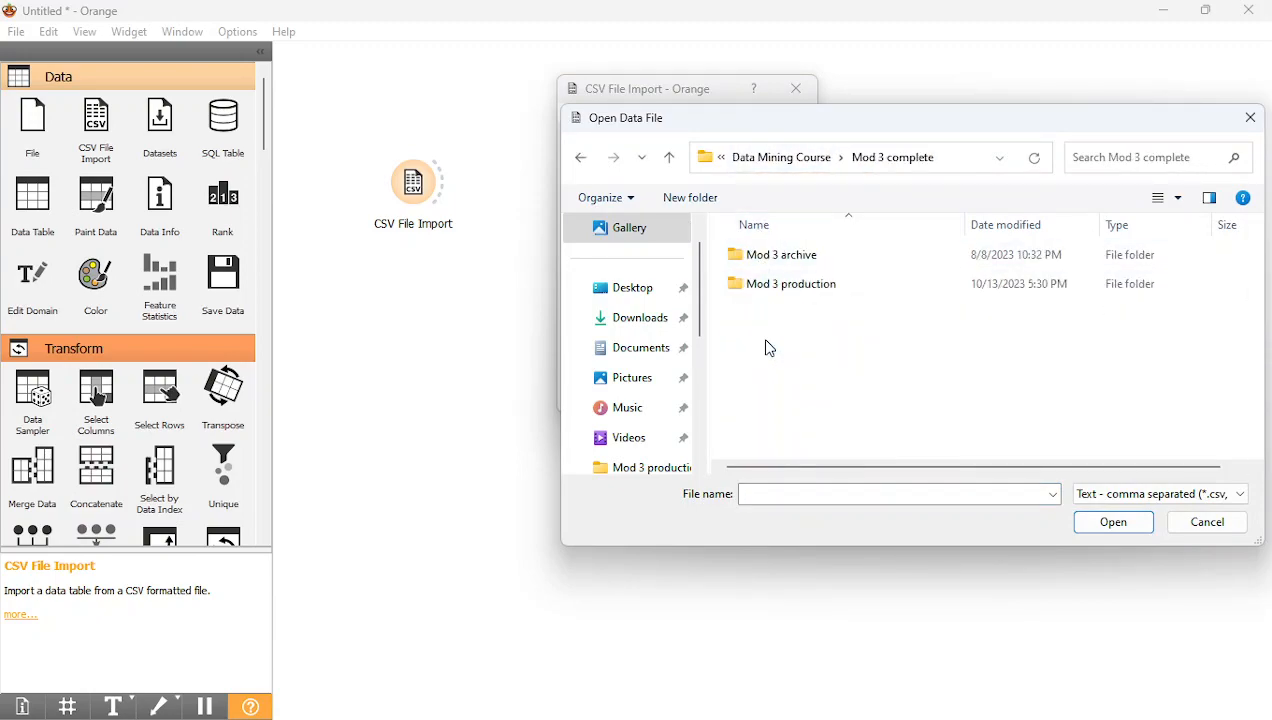
double_click(776, 290)
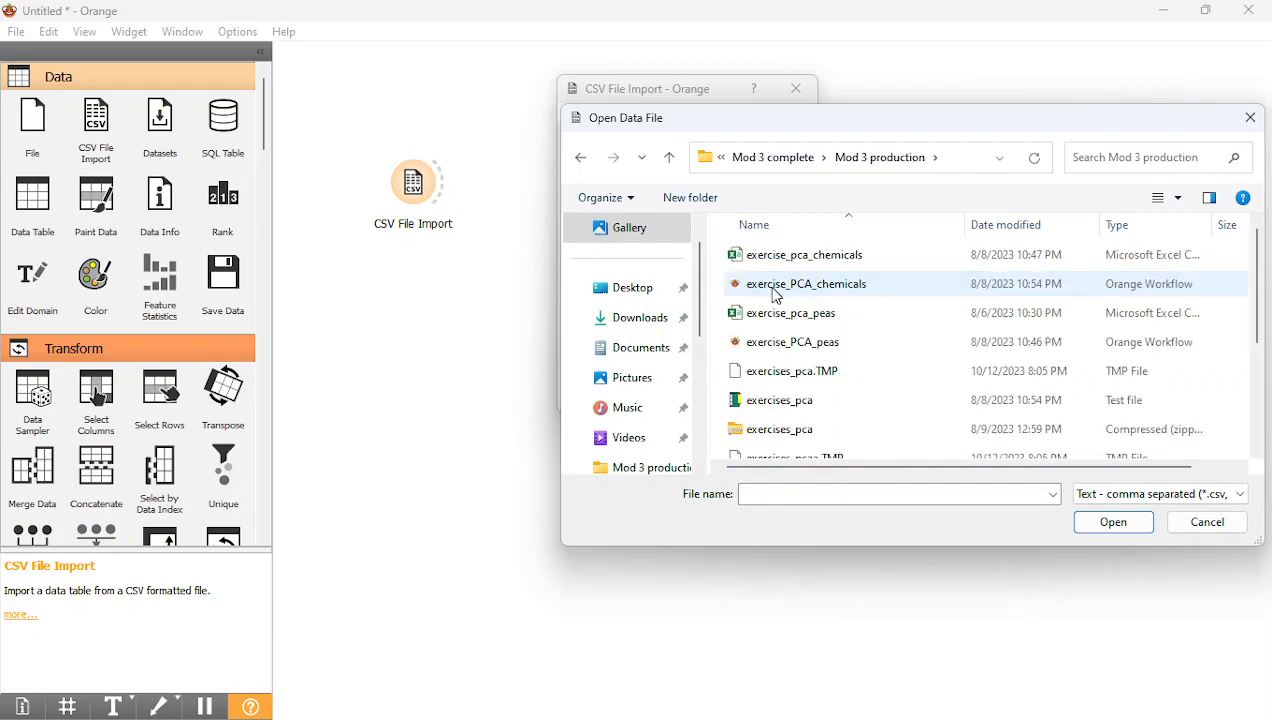
click(1121, 223)
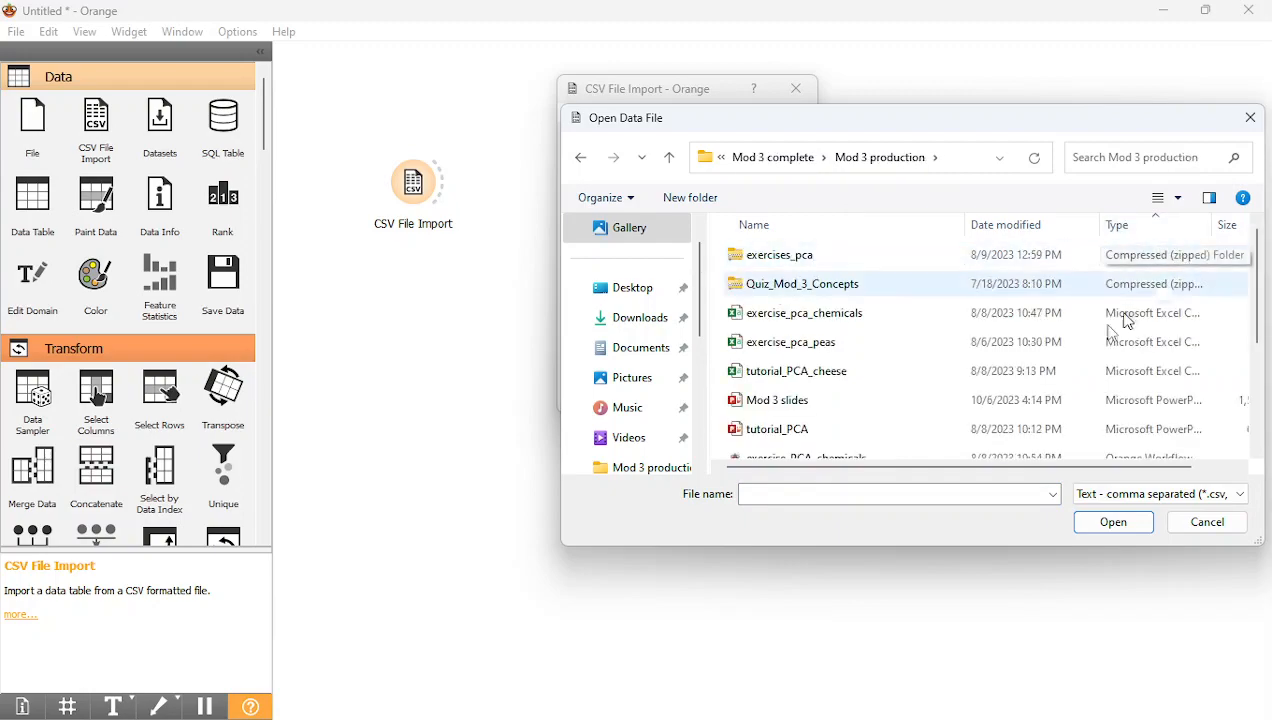
click(877, 371)
click(1127, 536)
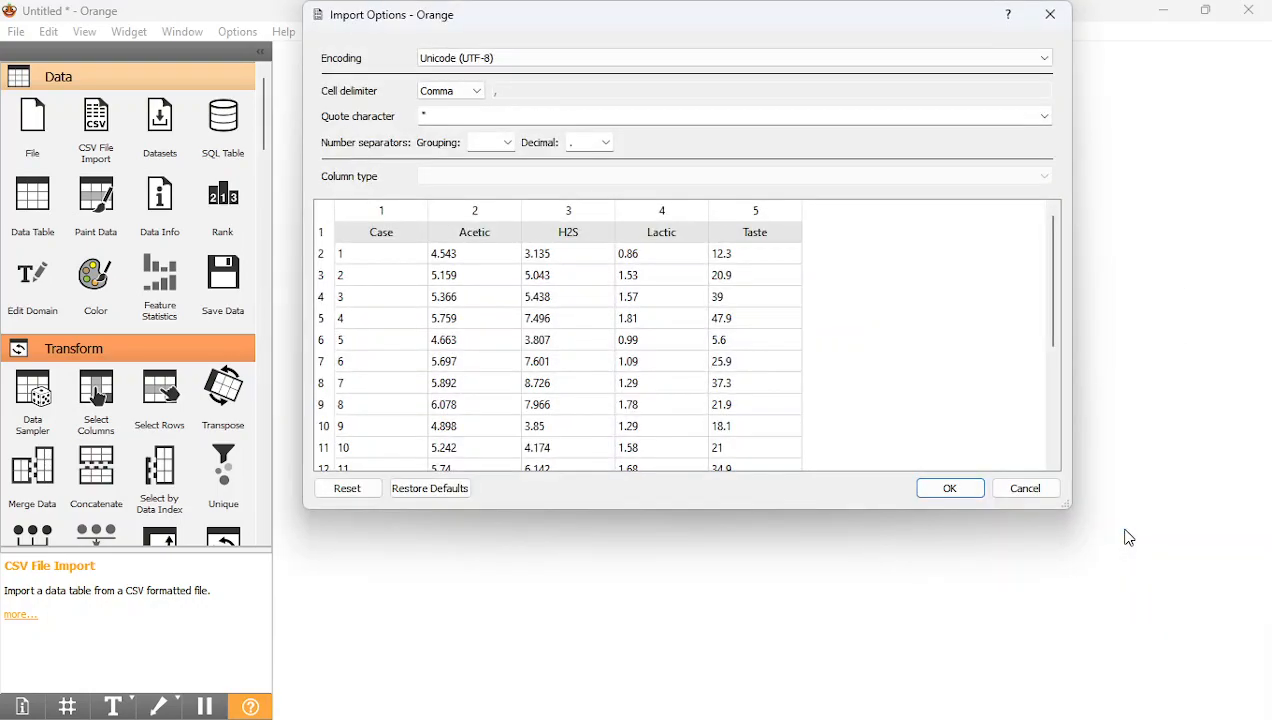
Set the column type of the Case column to Ignore in the import options.
drag(624, 8, 780, 93)
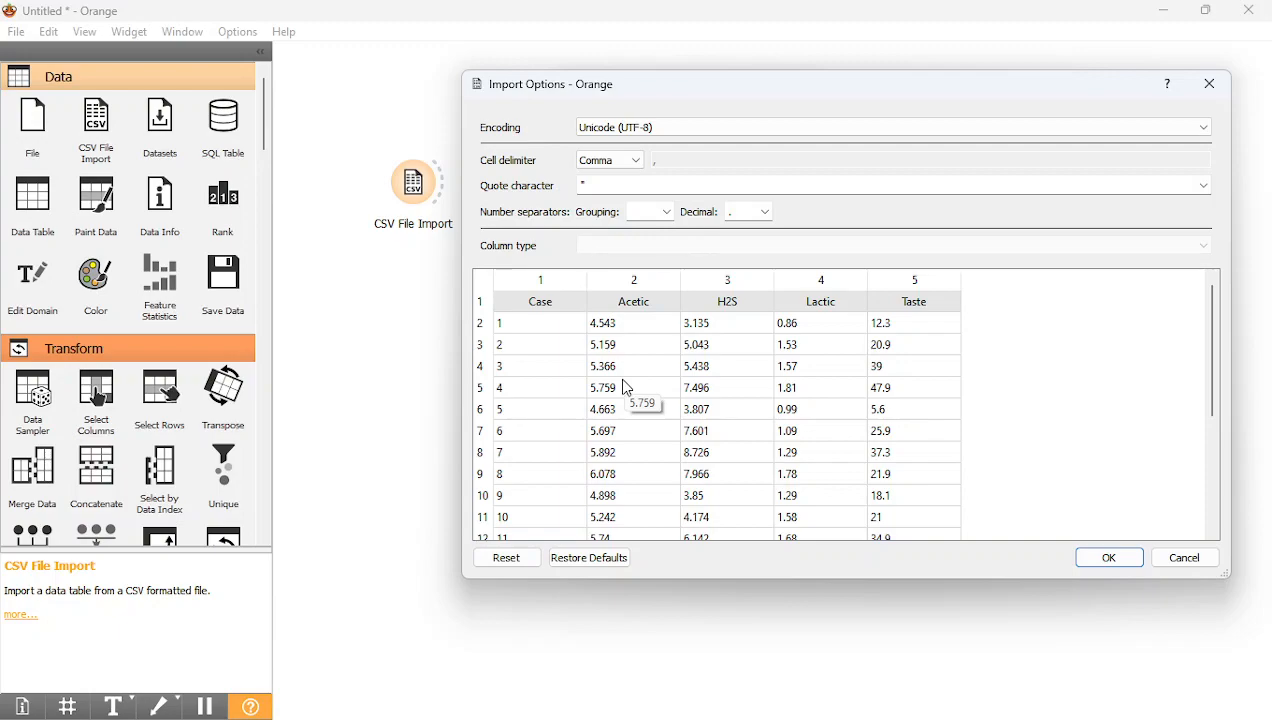
click(548, 284)
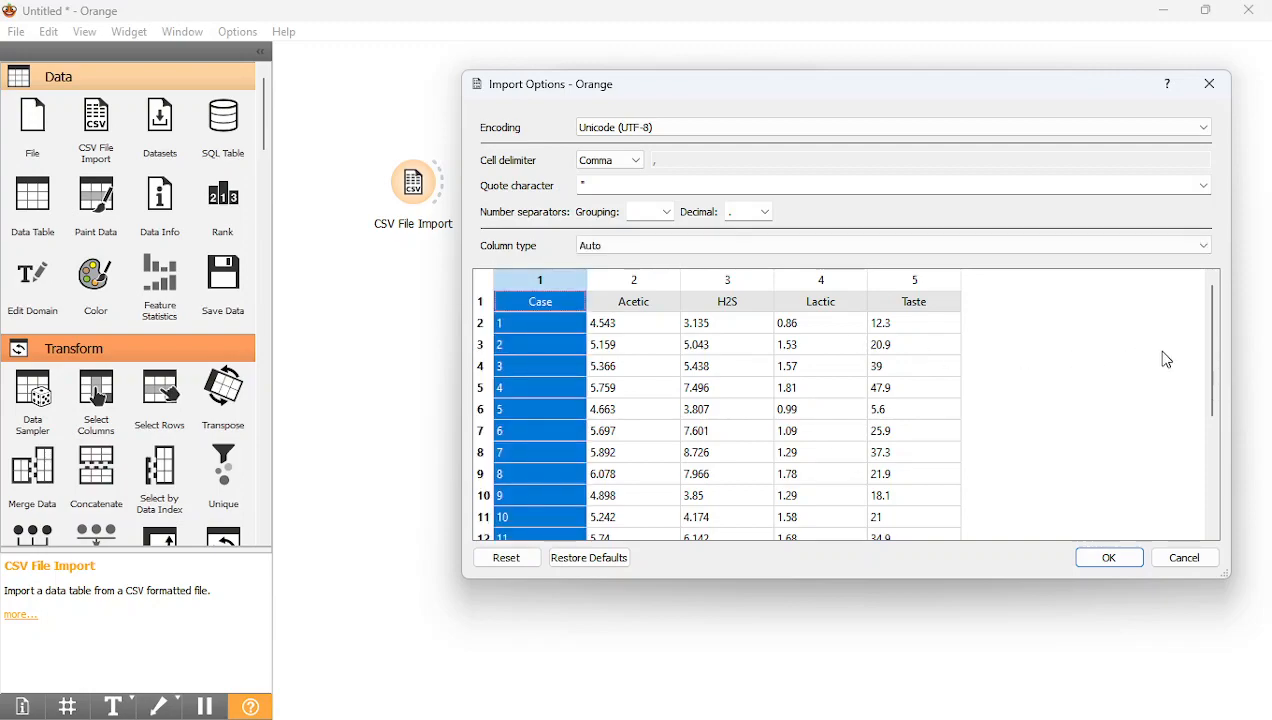
right_click(1200, 510)
click(1215, 468)
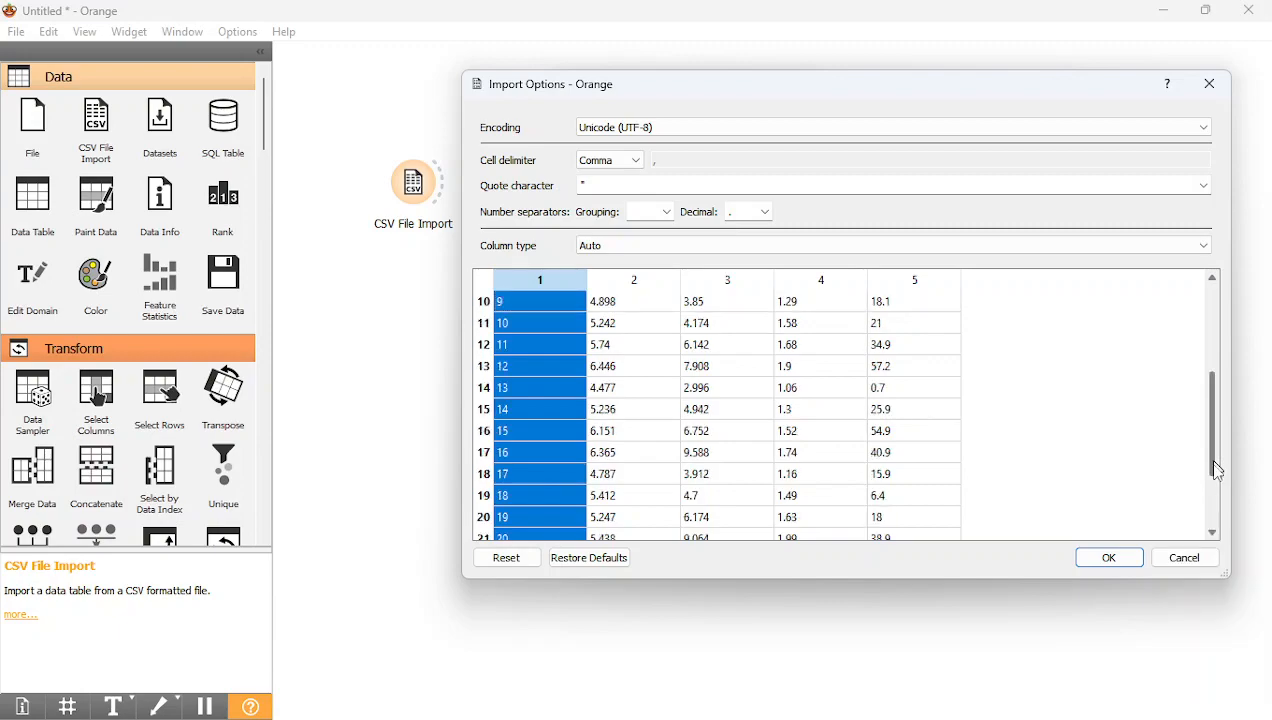
right_click(1203, 545)
click(1215, 505)
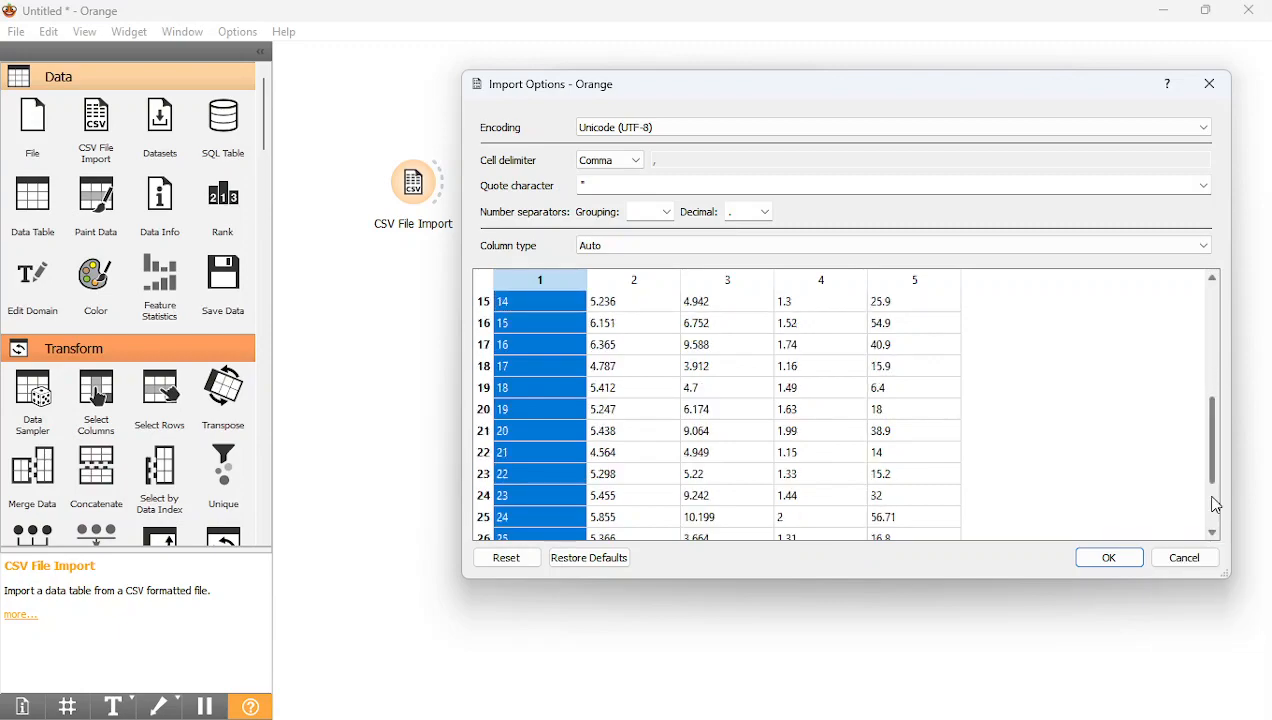
click(937, 246)
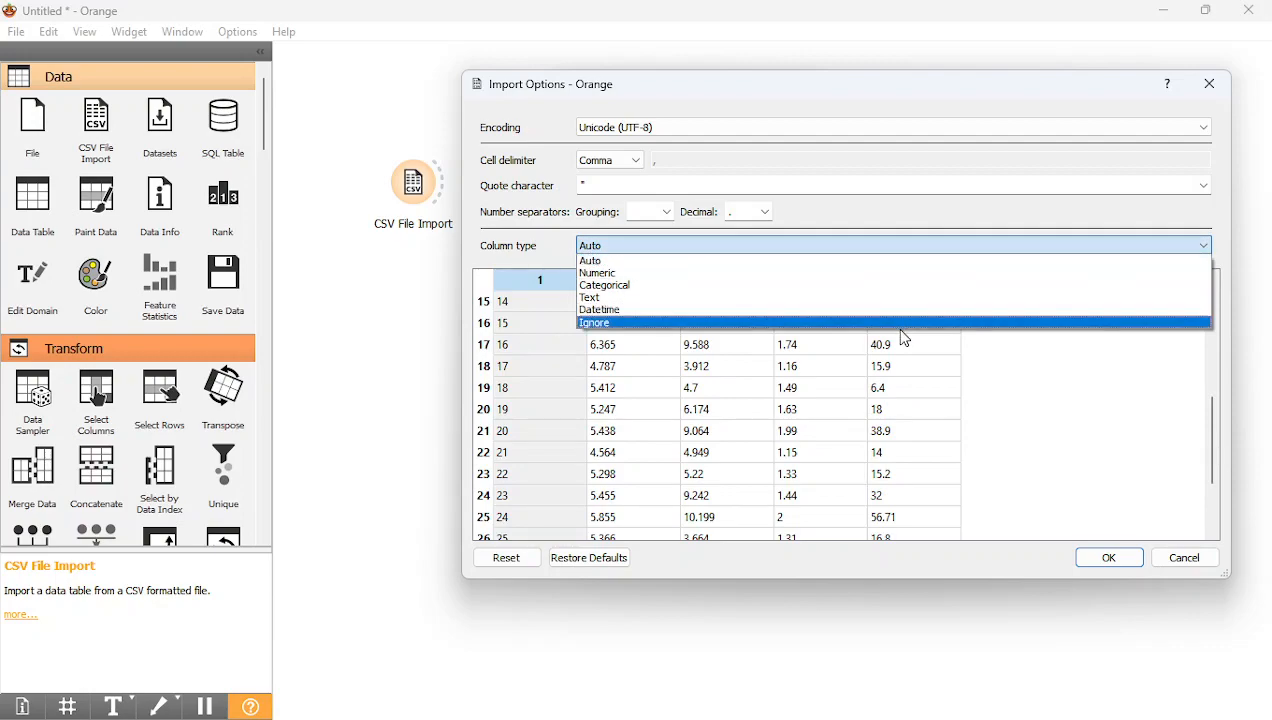
click(901, 325)
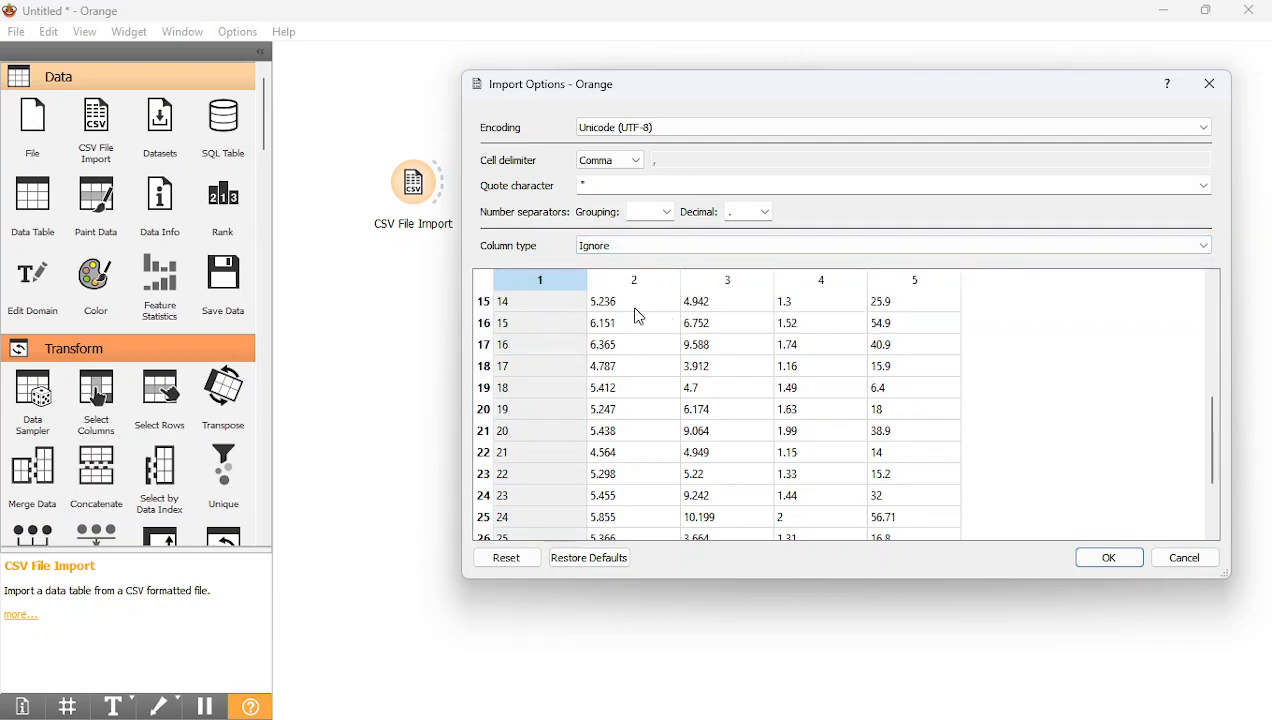
Set the column type of the Acetic, H2S, Lactic and Taste columns to Numeric and finish the CSV import.
click(639, 280)
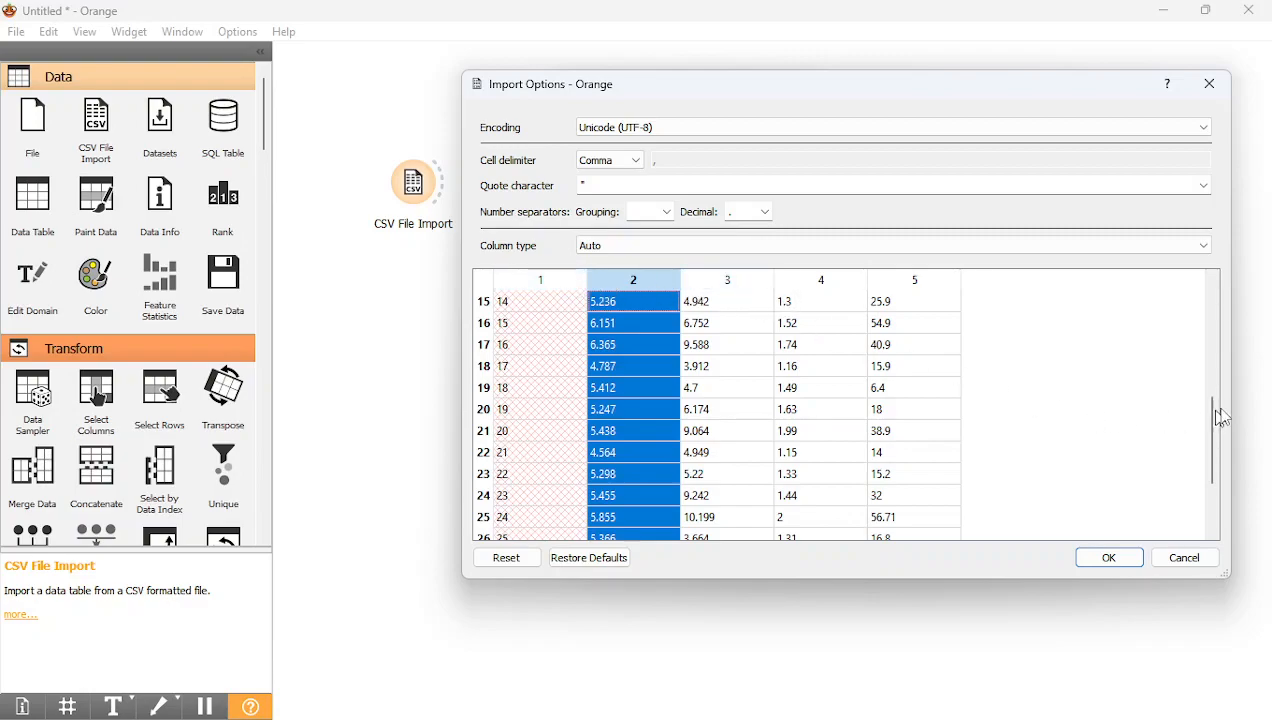
right_click(1216, 303)
click(1143, 284)
right_click(1213, 322)
click(1214, 328)
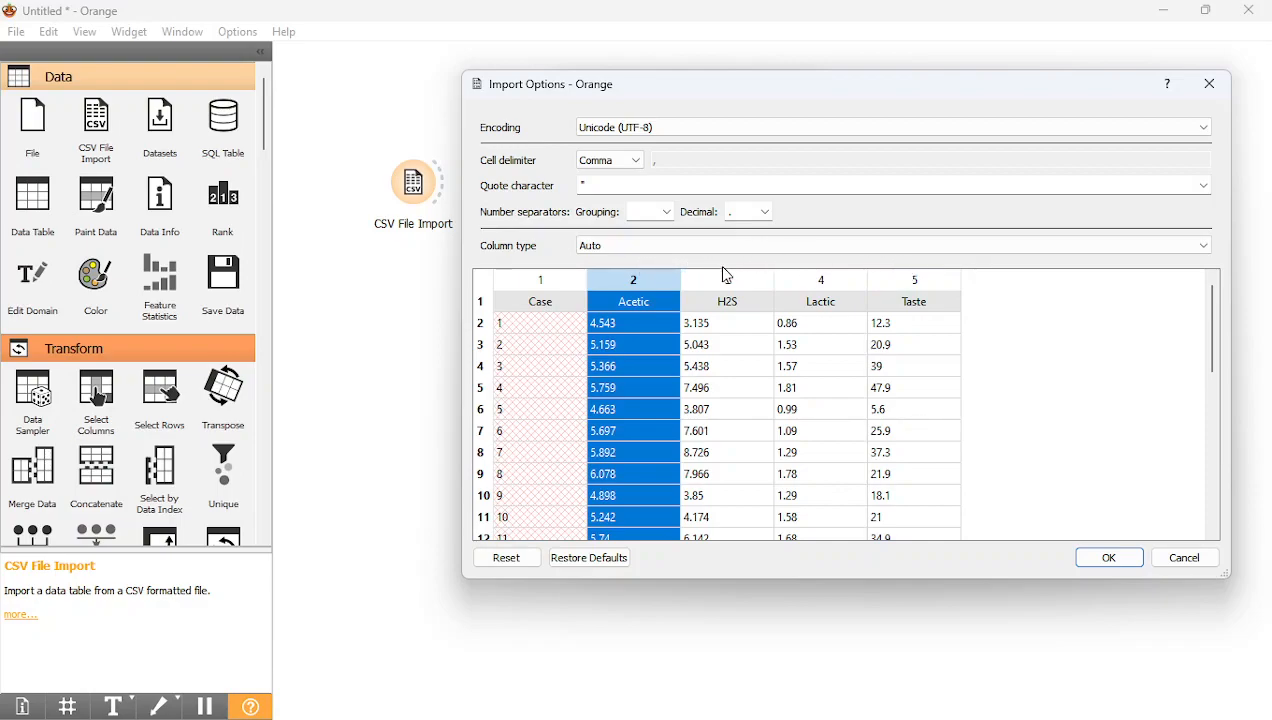
click(911, 279)
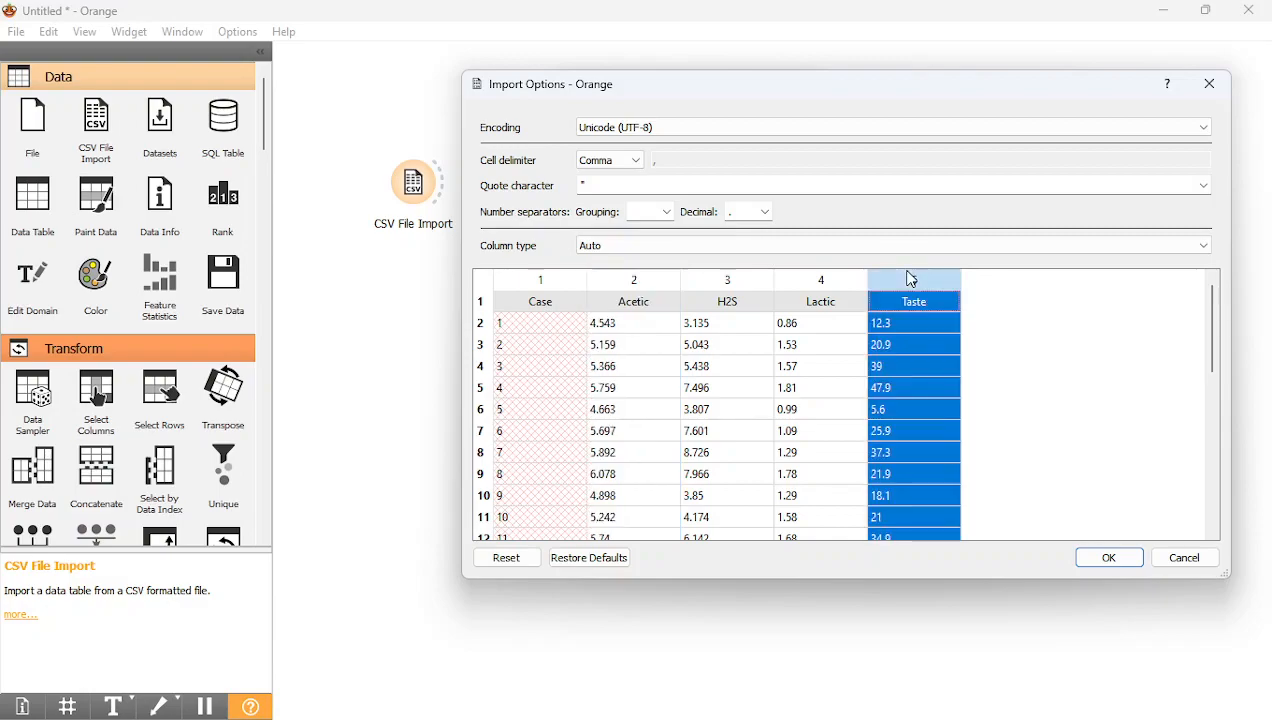
key(shift+Left)
key(shift+Left)
key(shift+Left)
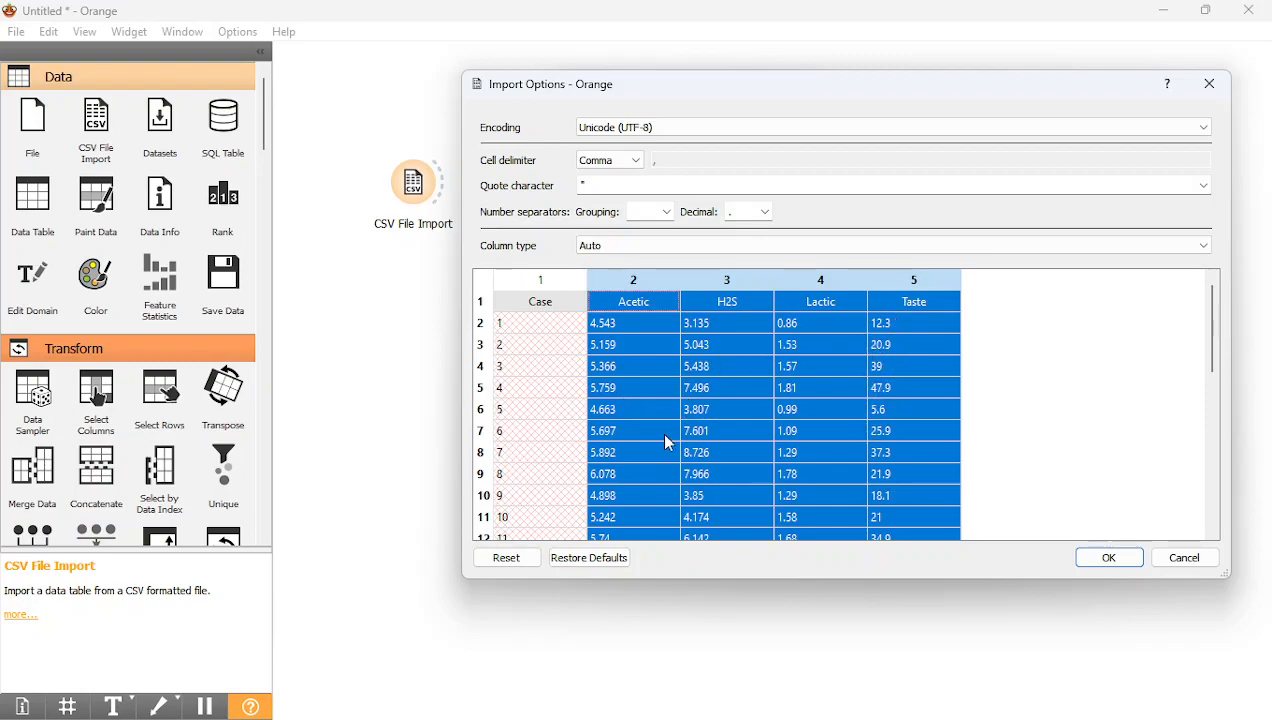
click(677, 245)
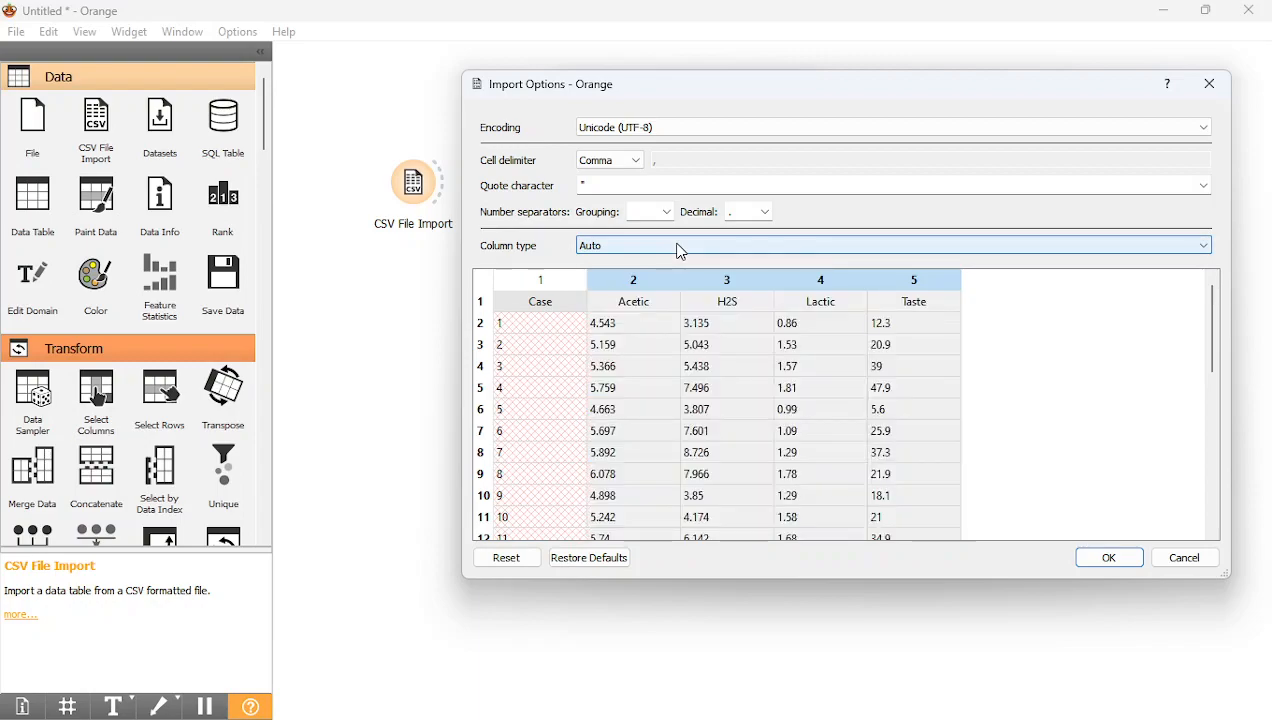
click(681, 251)
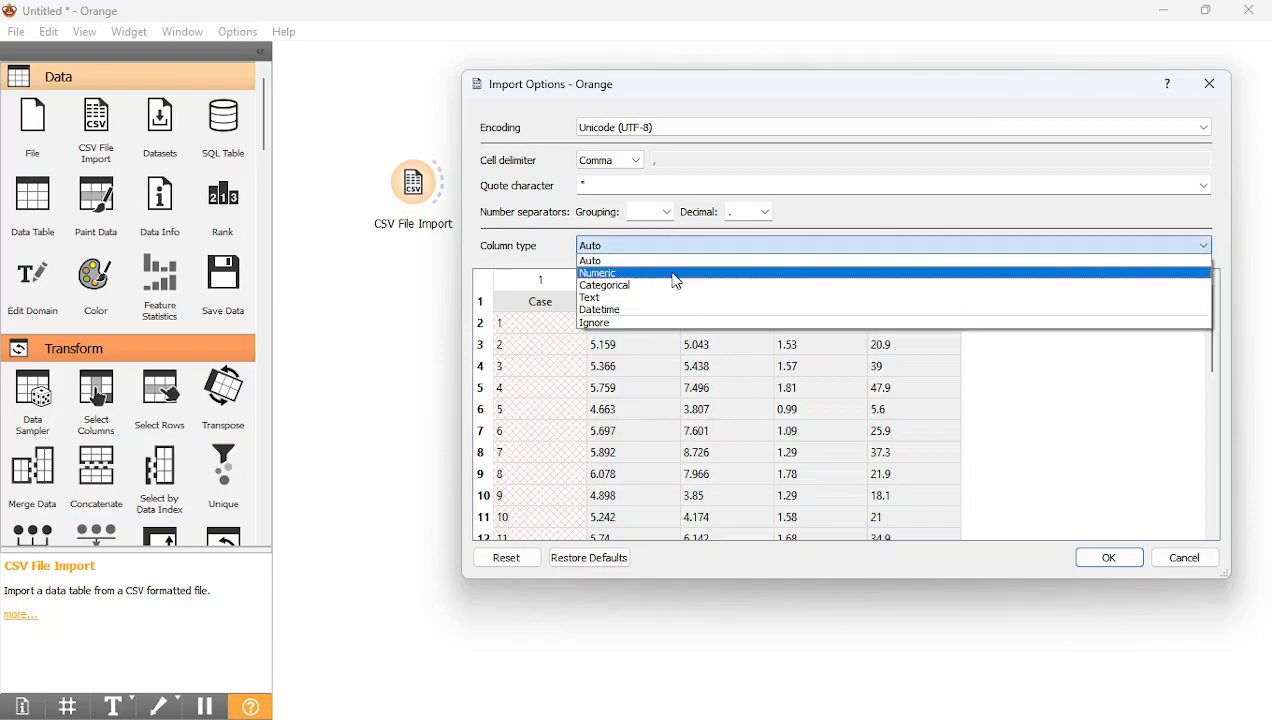
click(677, 280)
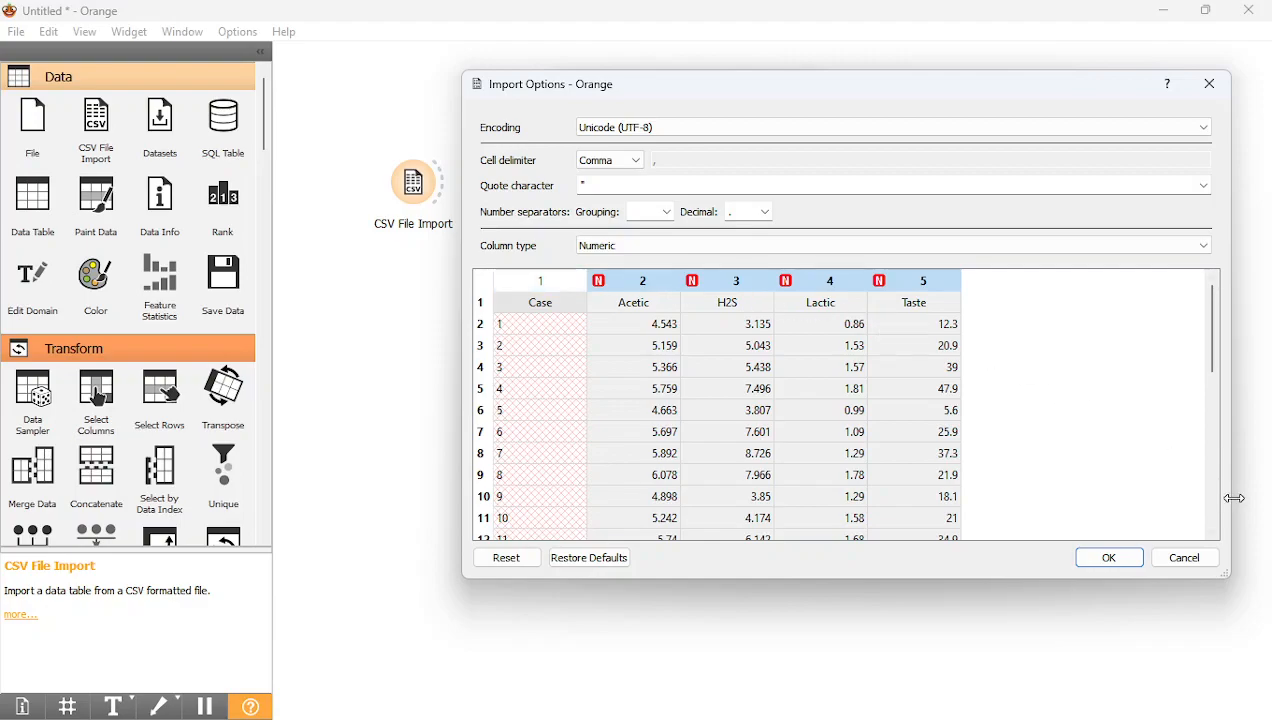
click(1109, 557)
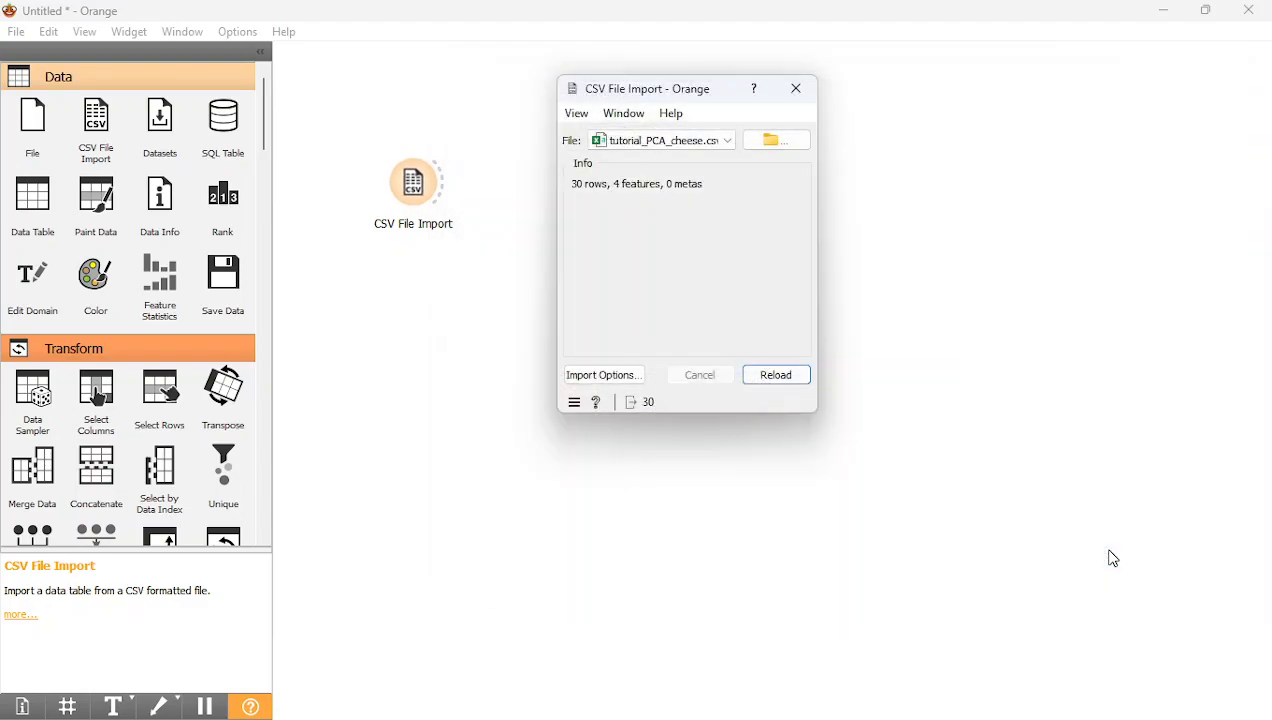
click(804, 93)
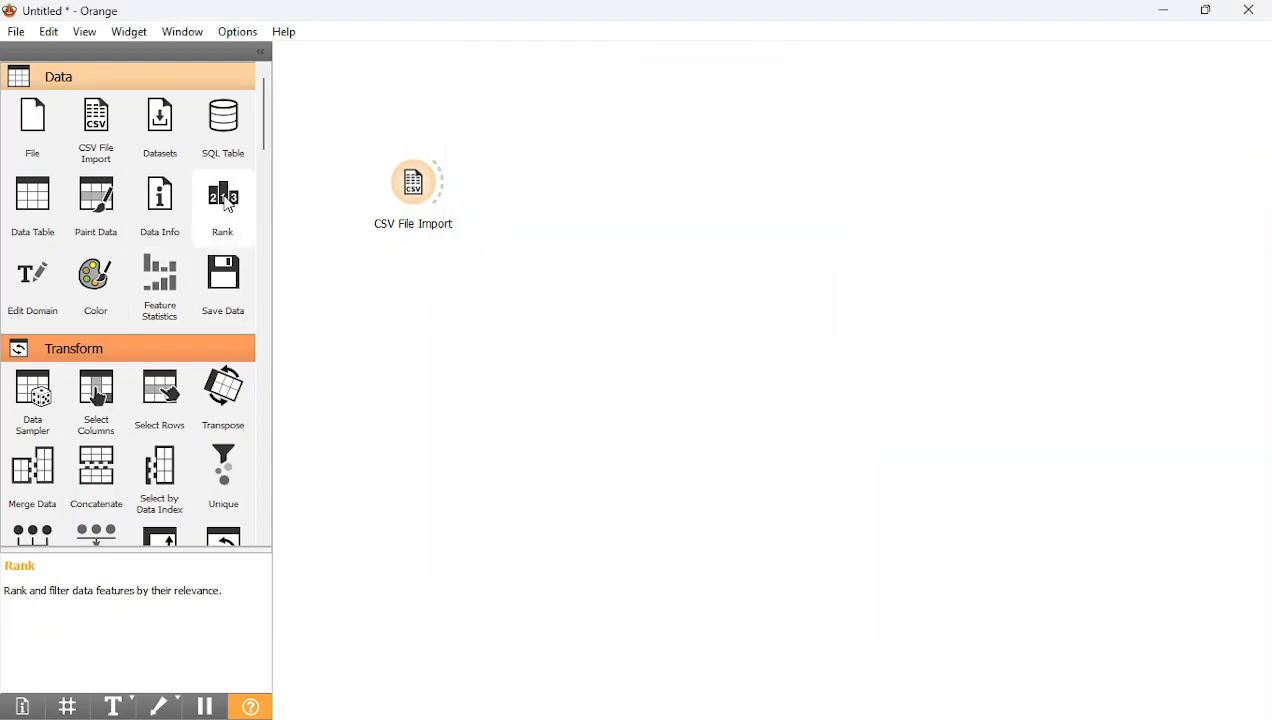
Add a Select Columns widget to the canvas just to the right of the CSV File Import widget.
right_click(267, 141)
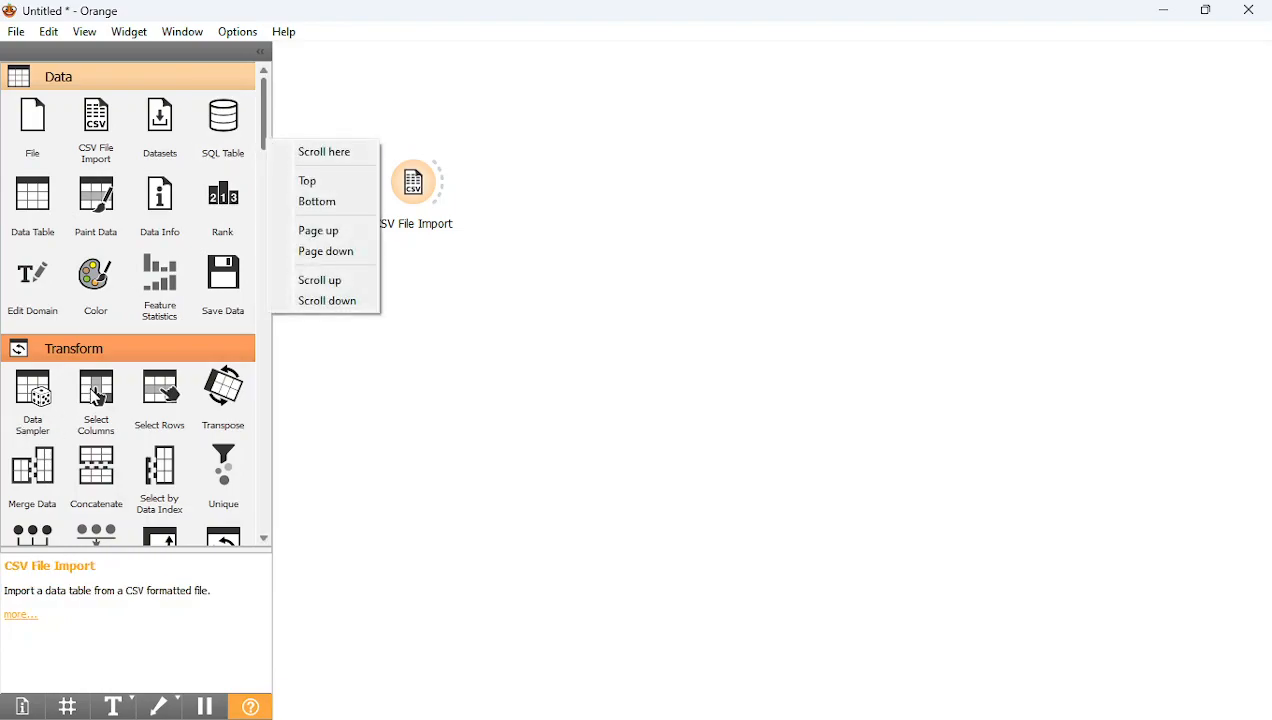
click(96, 398)
drag(96, 398, 520, 178)
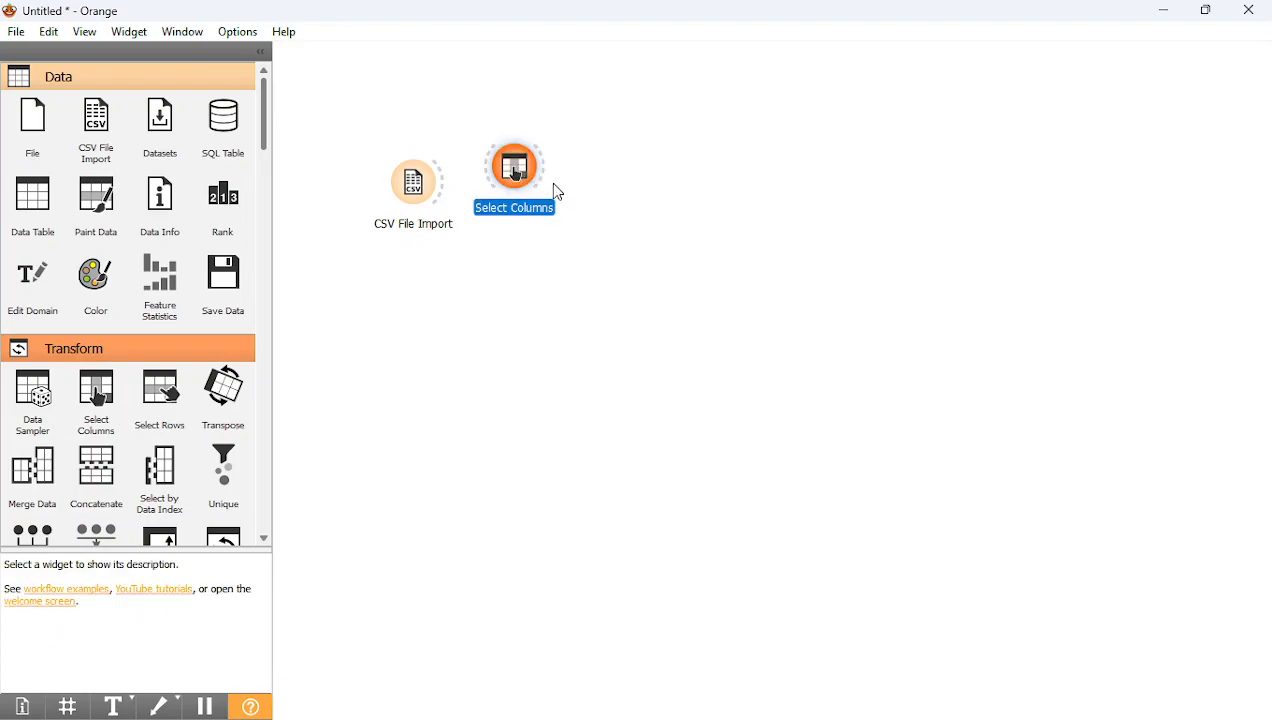
right_click(521, 182)
click(510, 168)
right_click(522, 176)
click(568, 188)
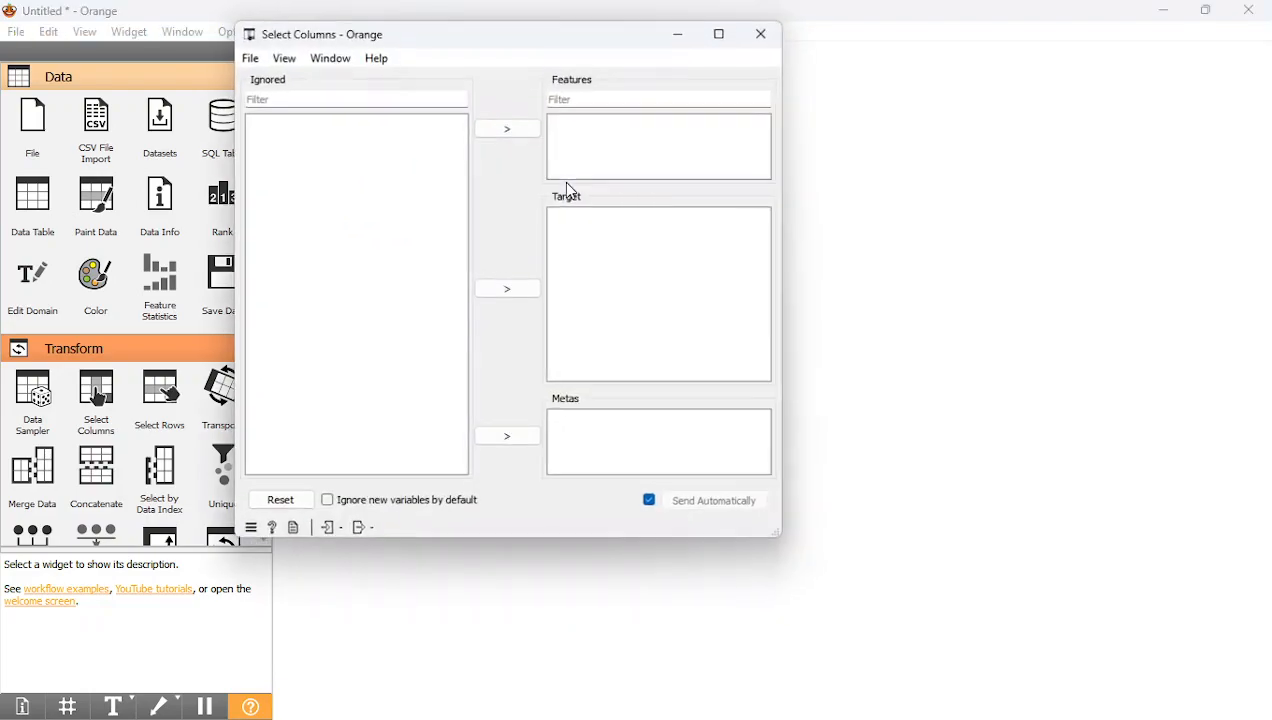
click(768, 38)
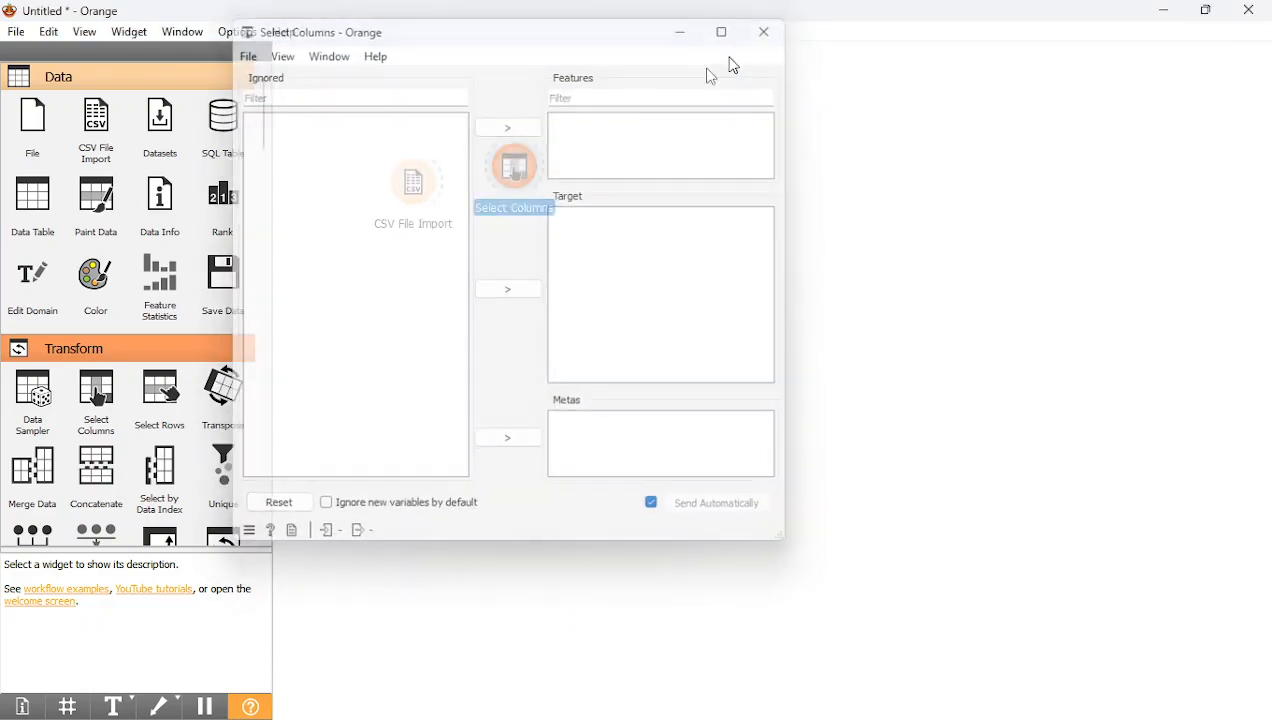
drag(522, 180, 557, 190)
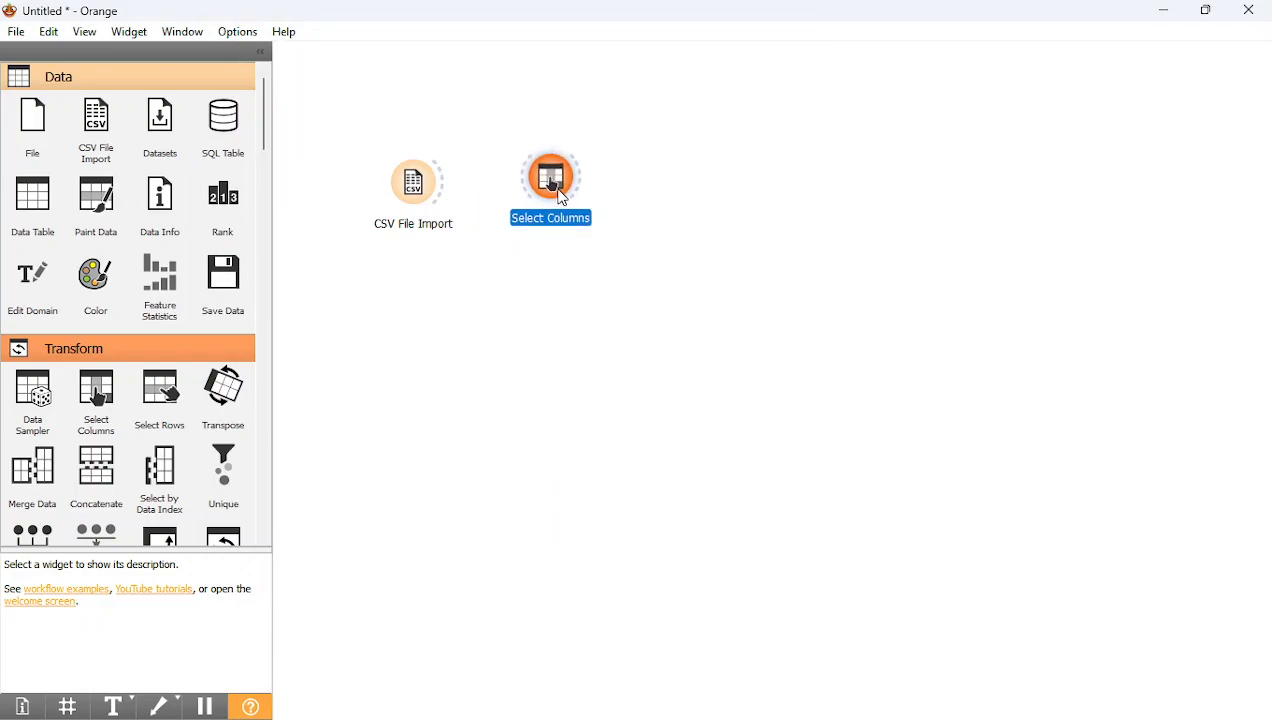
Connect the data output of CSV File Import to the Select Columns widget.
click(446, 193)
right_click(462, 187)
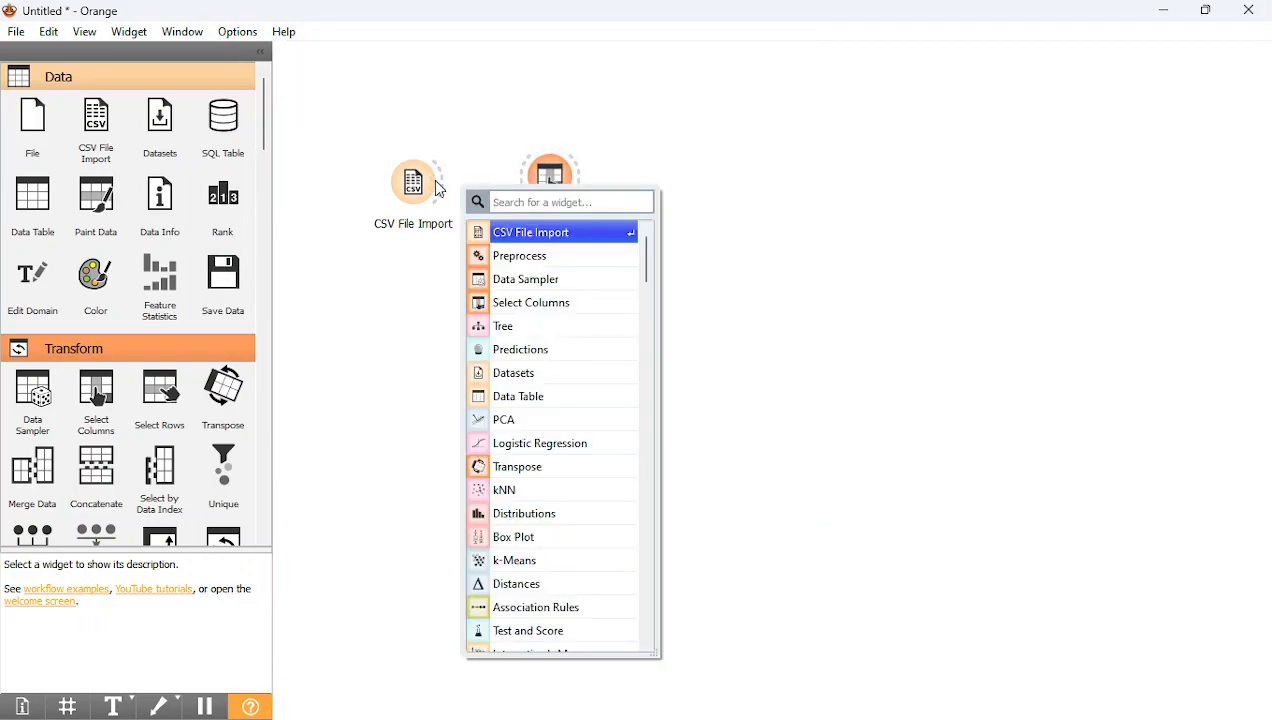
click(436, 182)
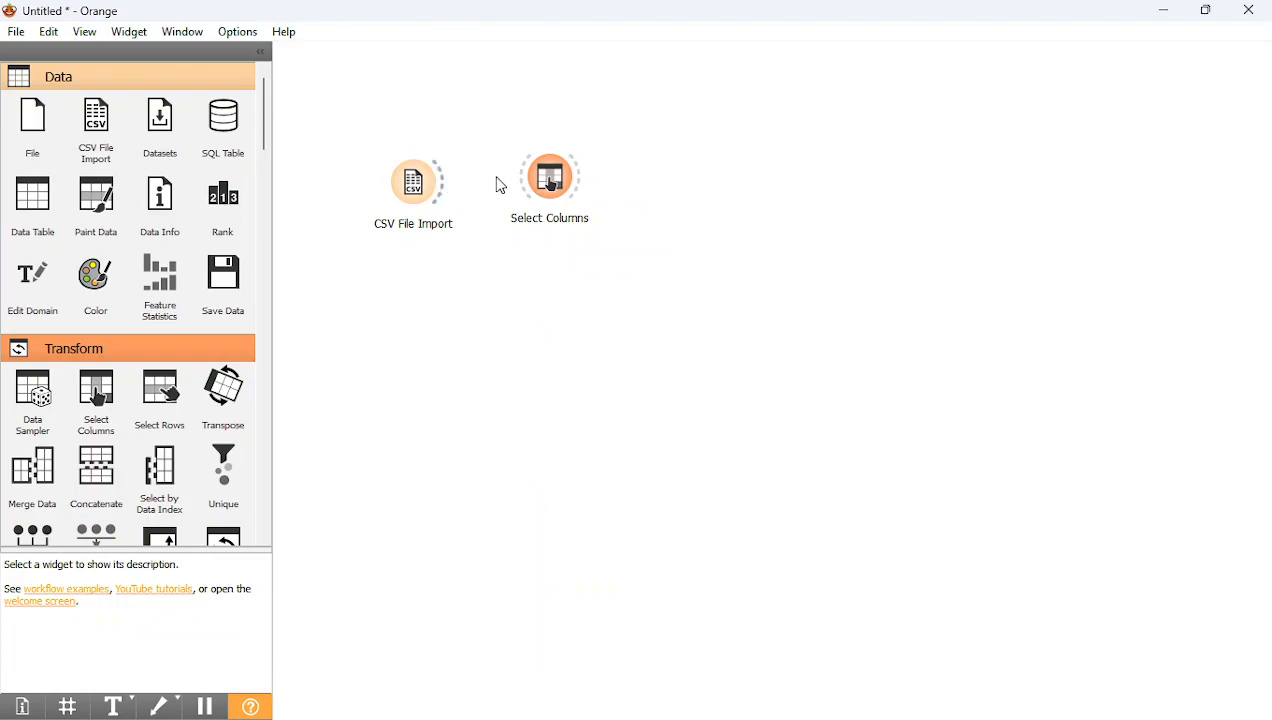
right_click(468, 182)
click(436, 193)
right_click(497, 188)
click(437, 182)
drag(460, 198, 531, 195)
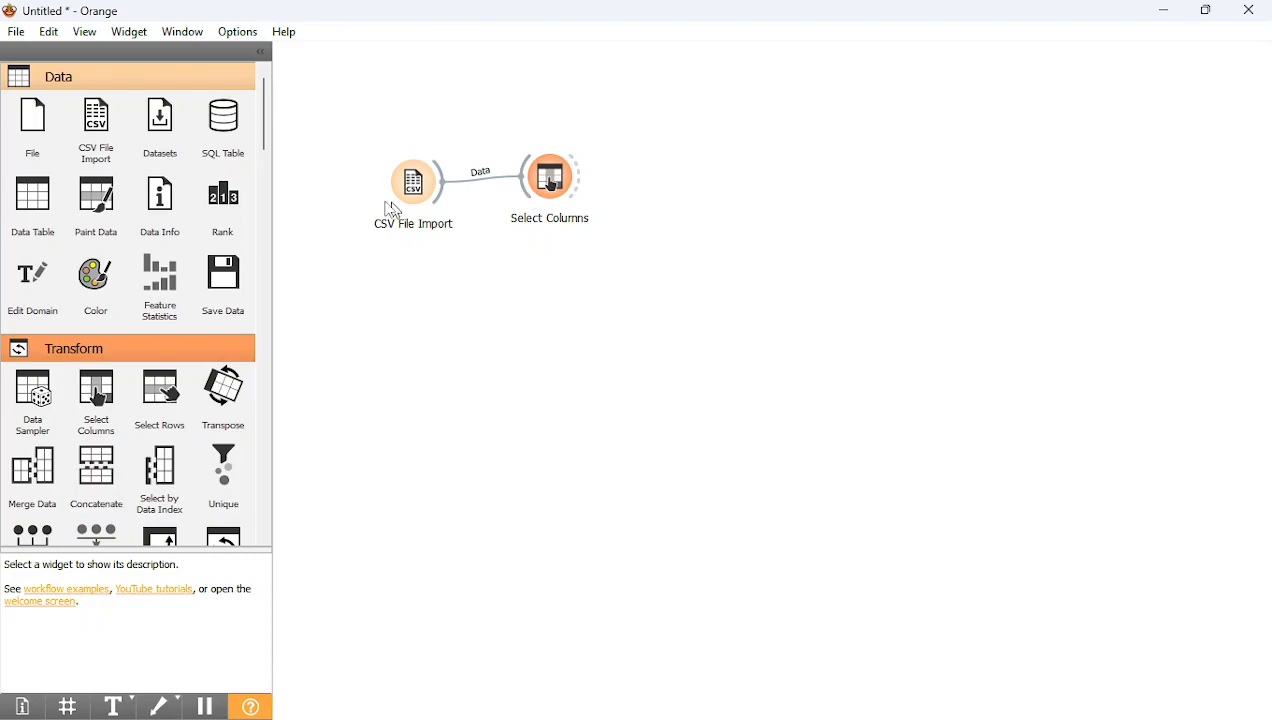
Open Select Columns and review how the variables are assigned to features, target and metas.
double_click(541, 197)
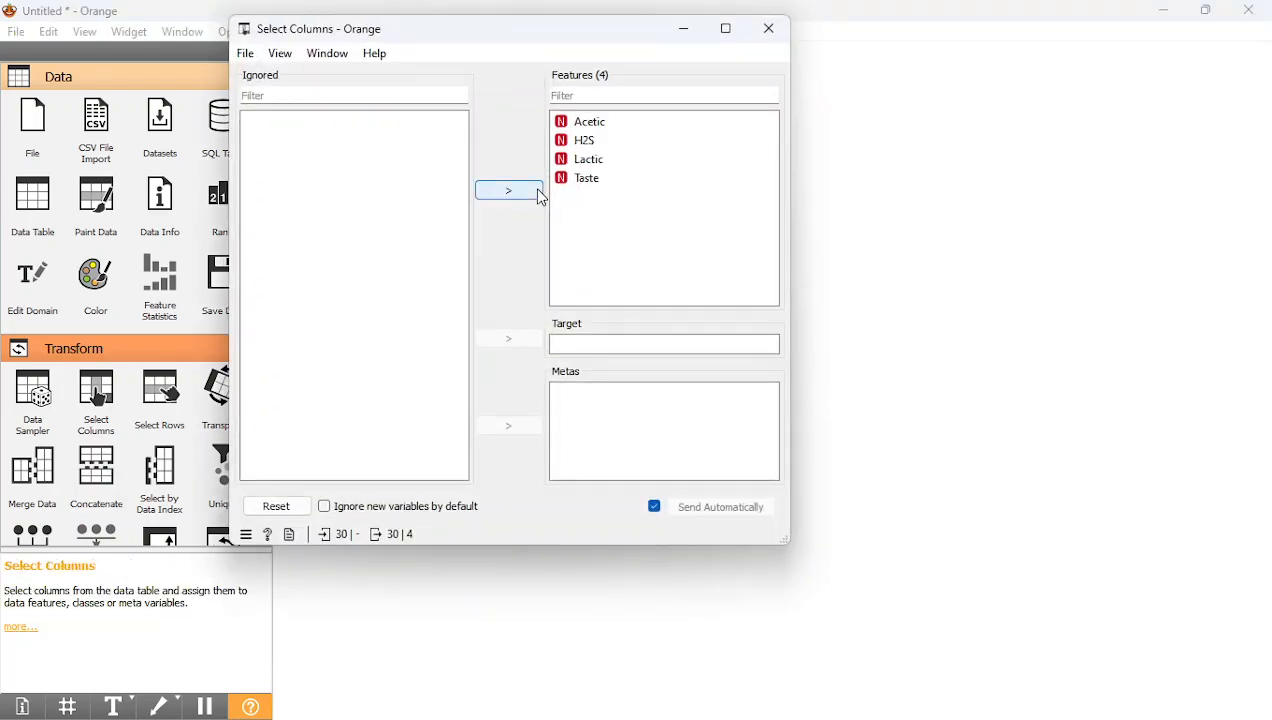
drag(548, 45, 681, 301)
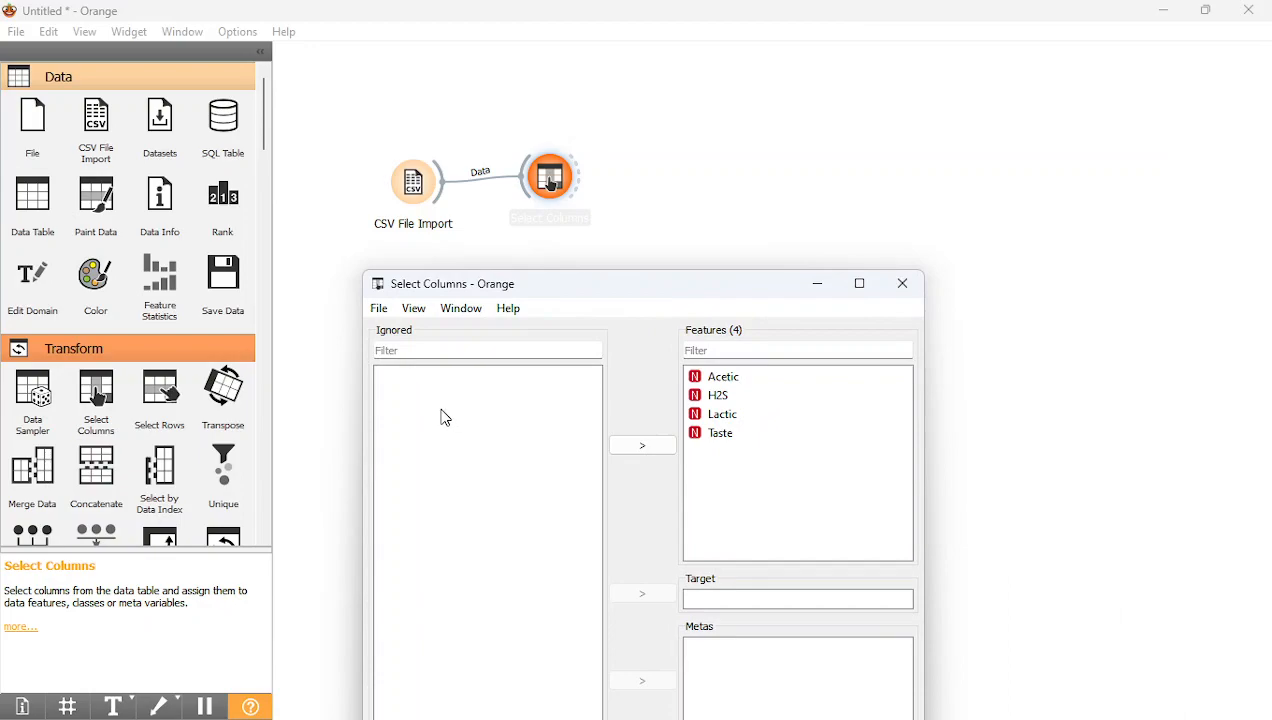
click(703, 378)
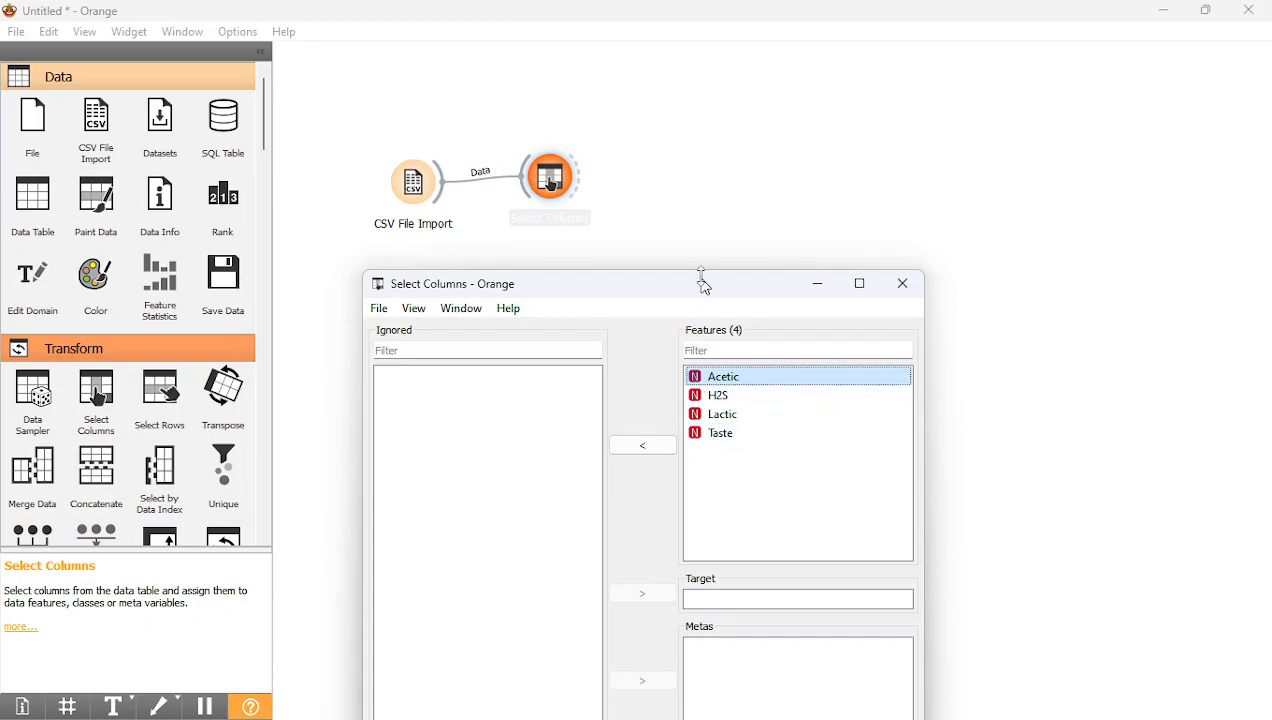
drag(702, 292, 756, 85)
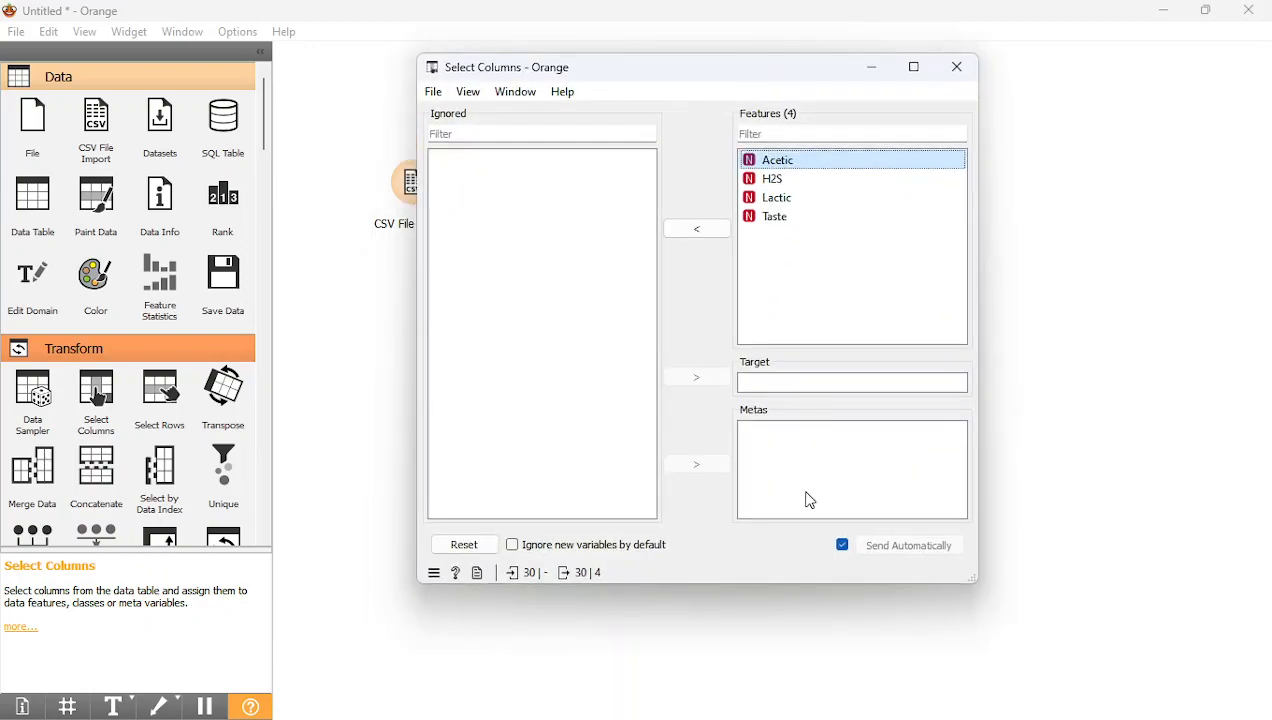
click(957, 67)
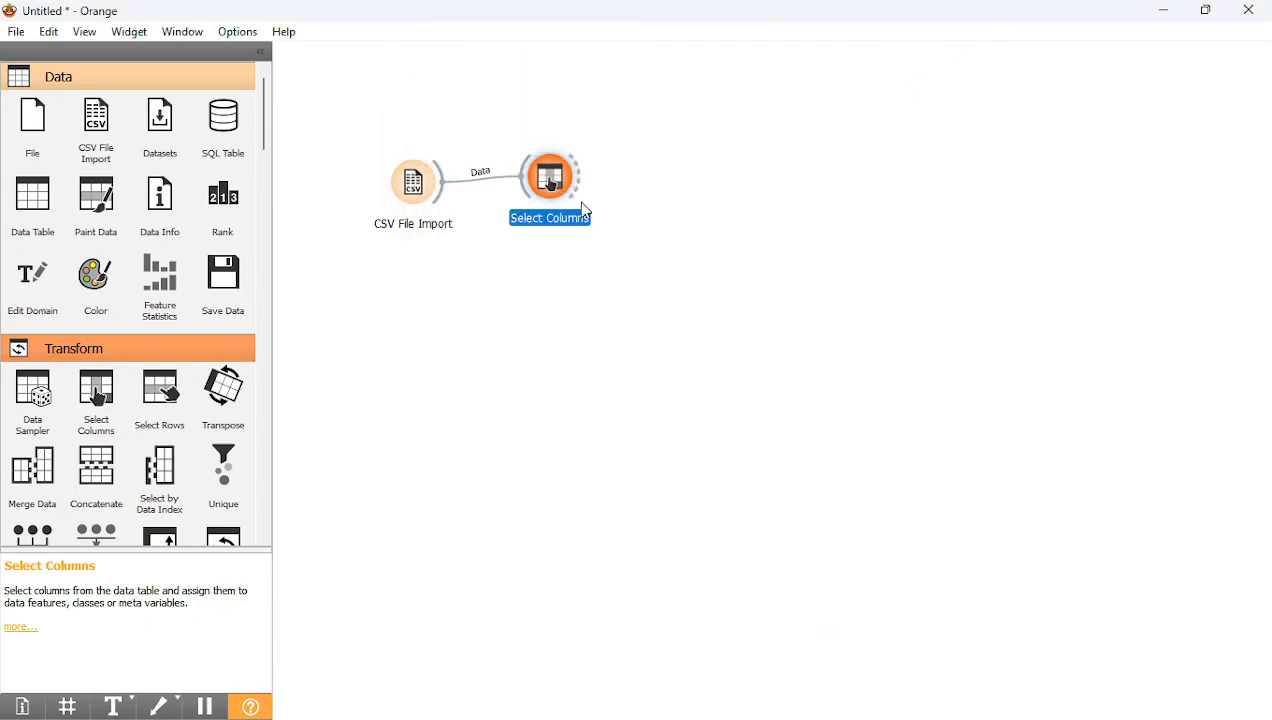
double_click(542, 187)
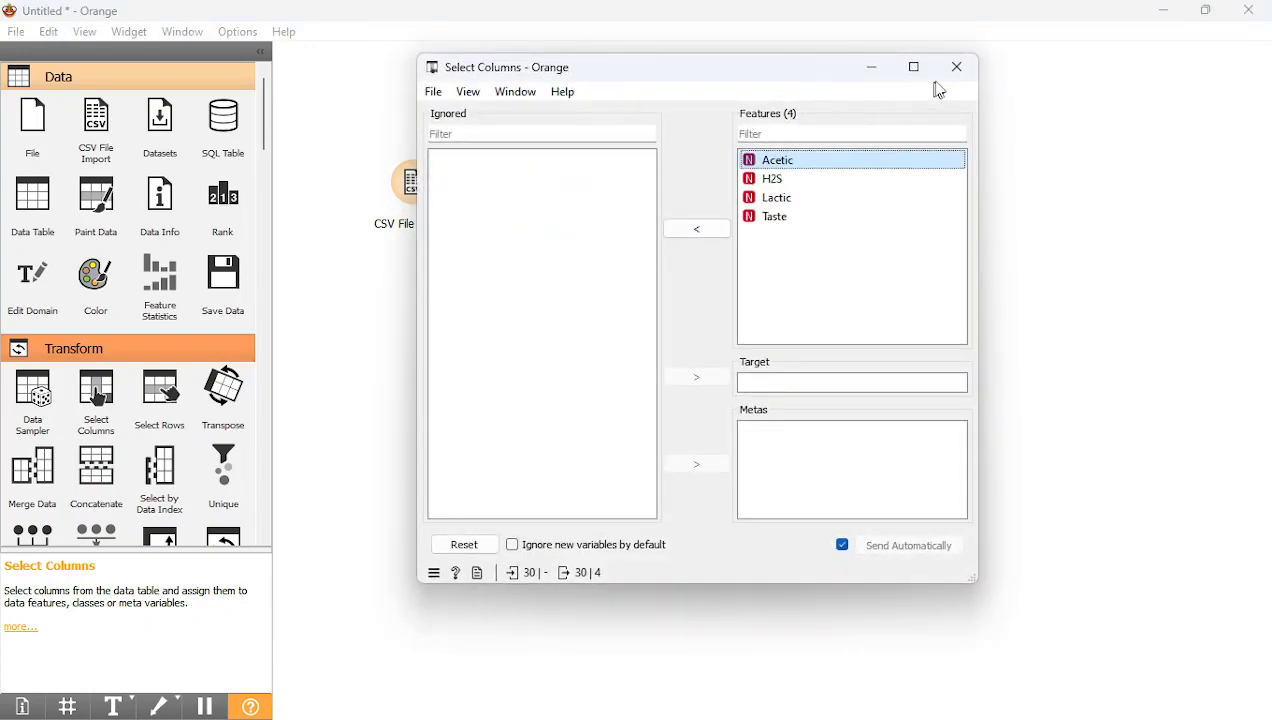
click(957, 67)
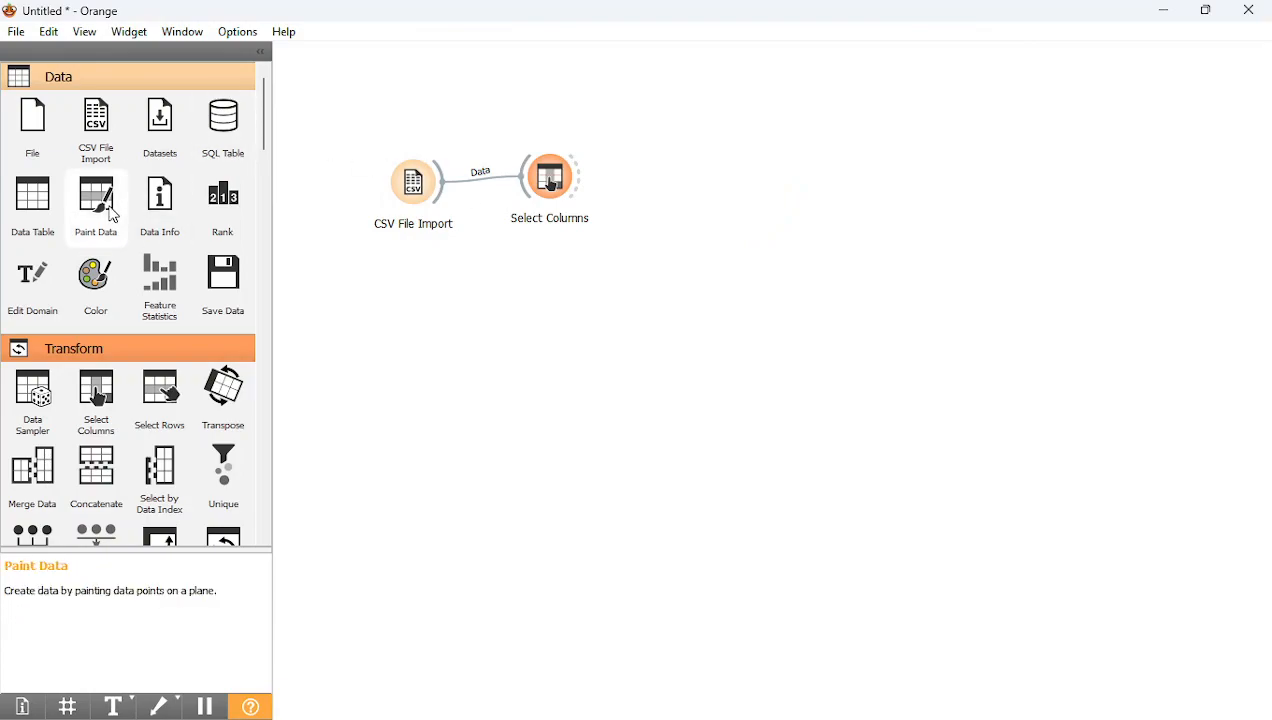
Add a Data Table widget below Select Columns and connect CSV File Import to it.
click(42, 220)
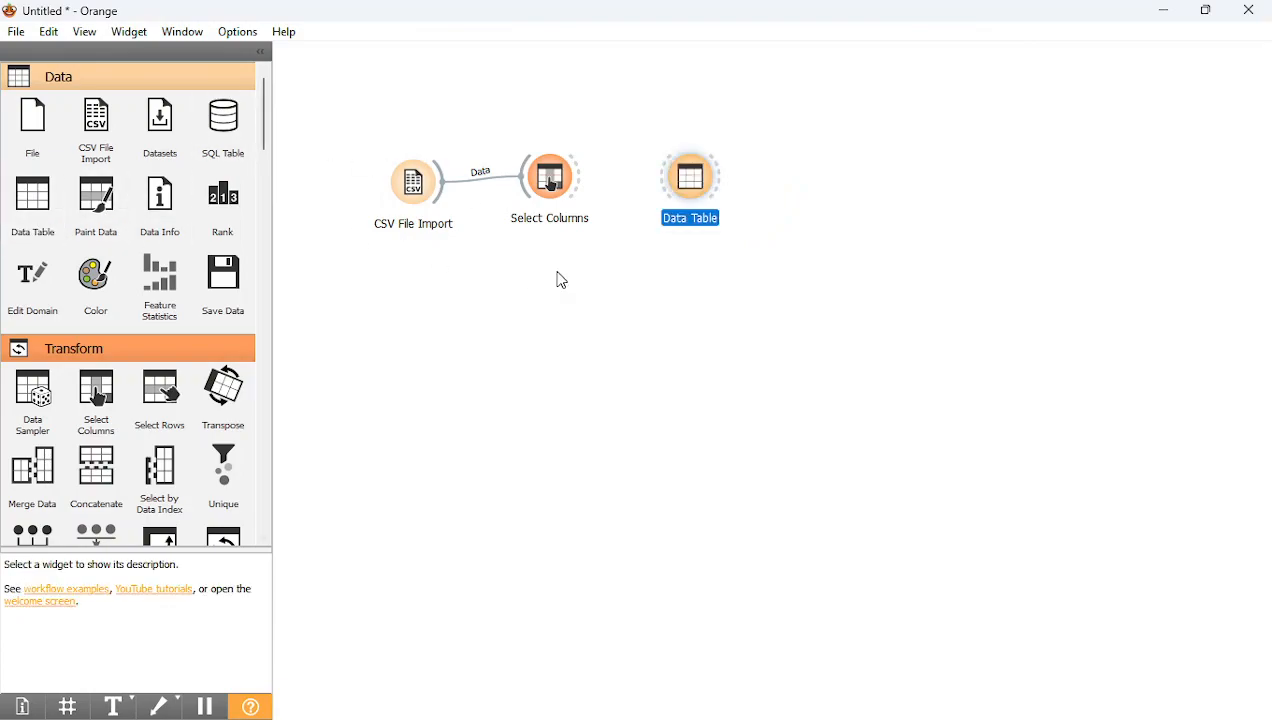
key(Return)
right_click(484, 352)
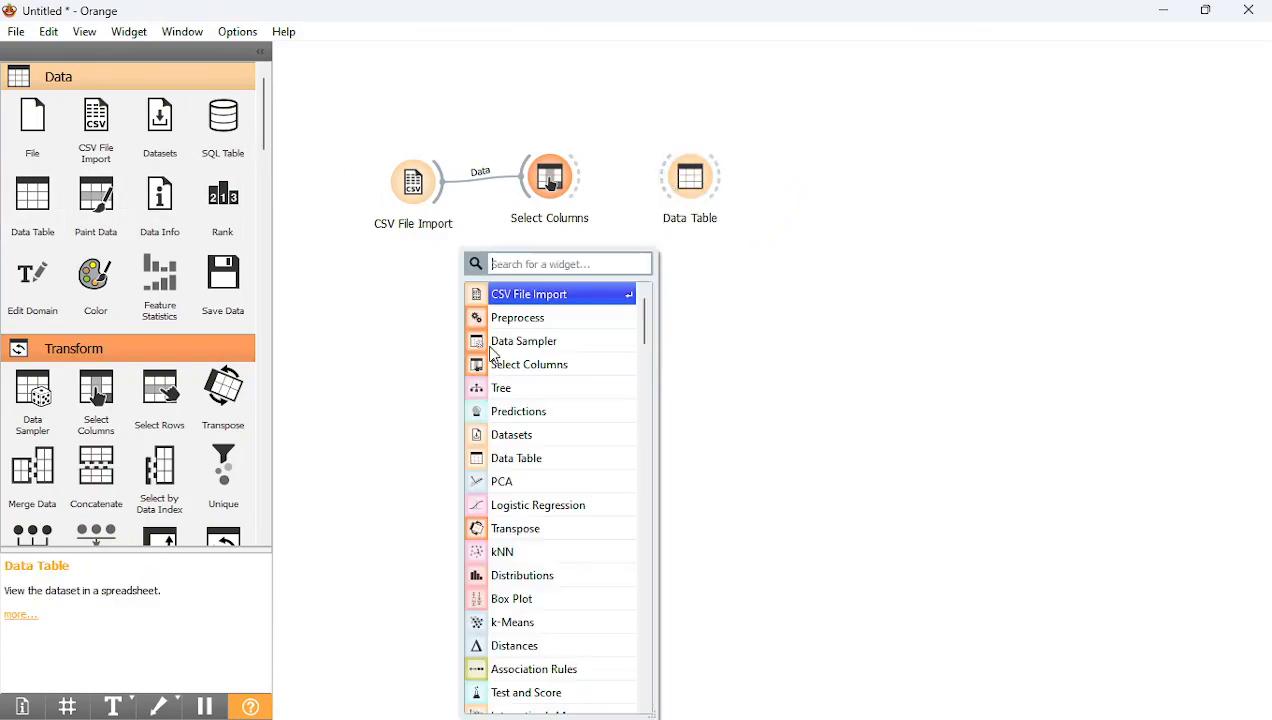
click(686, 168)
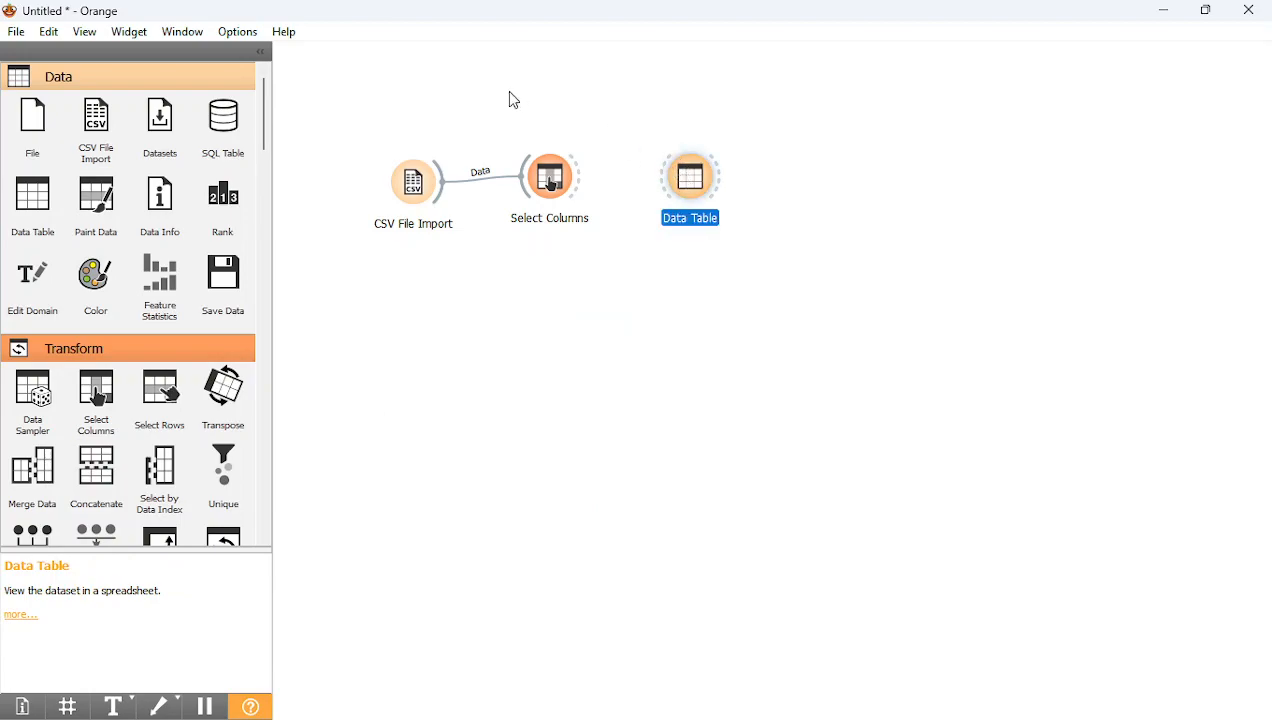
right_click(613, 158)
click(716, 88)
mouse_move(716, 84)
mouse_down()
mouse_move(580, 136)
mouse_move(655, 182)
mouse_move(515, 305)
mouse_up()
drag(442, 182, 505, 312)
View the imported cheese data in the Data Table, sorting the rows by Taste in ascending and descending order.
double_click(505, 312)
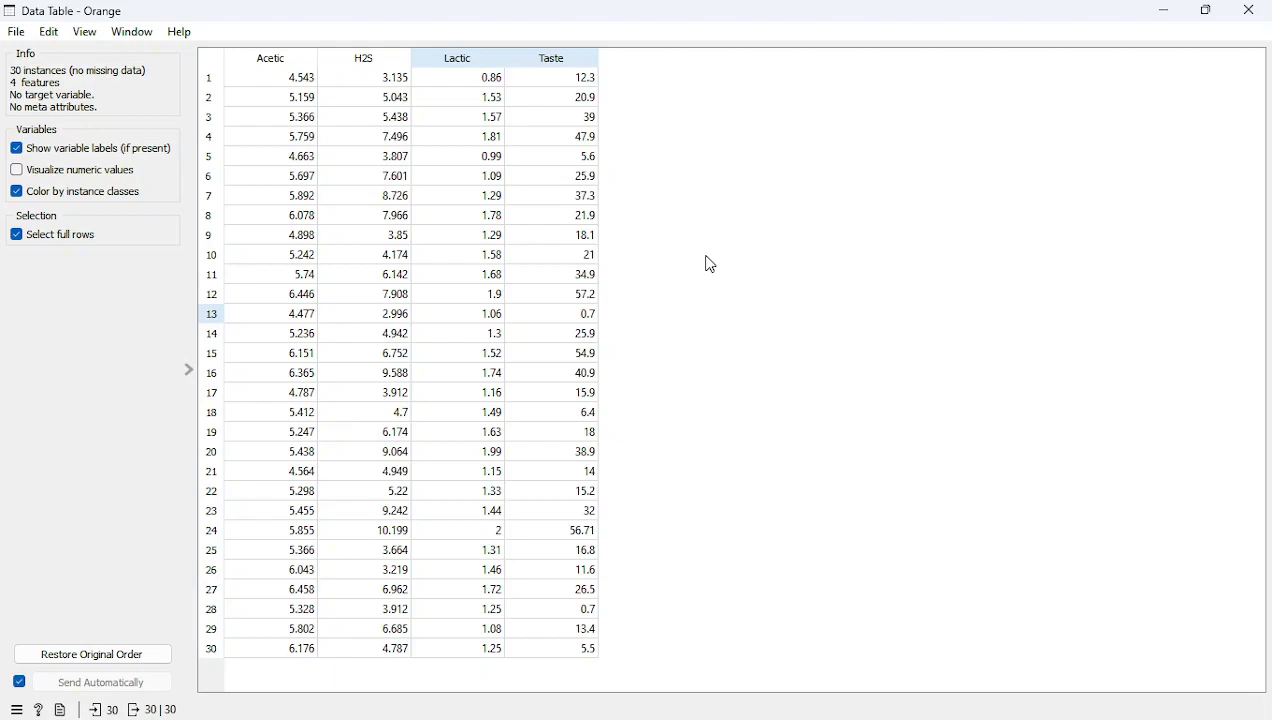
click(563, 61)
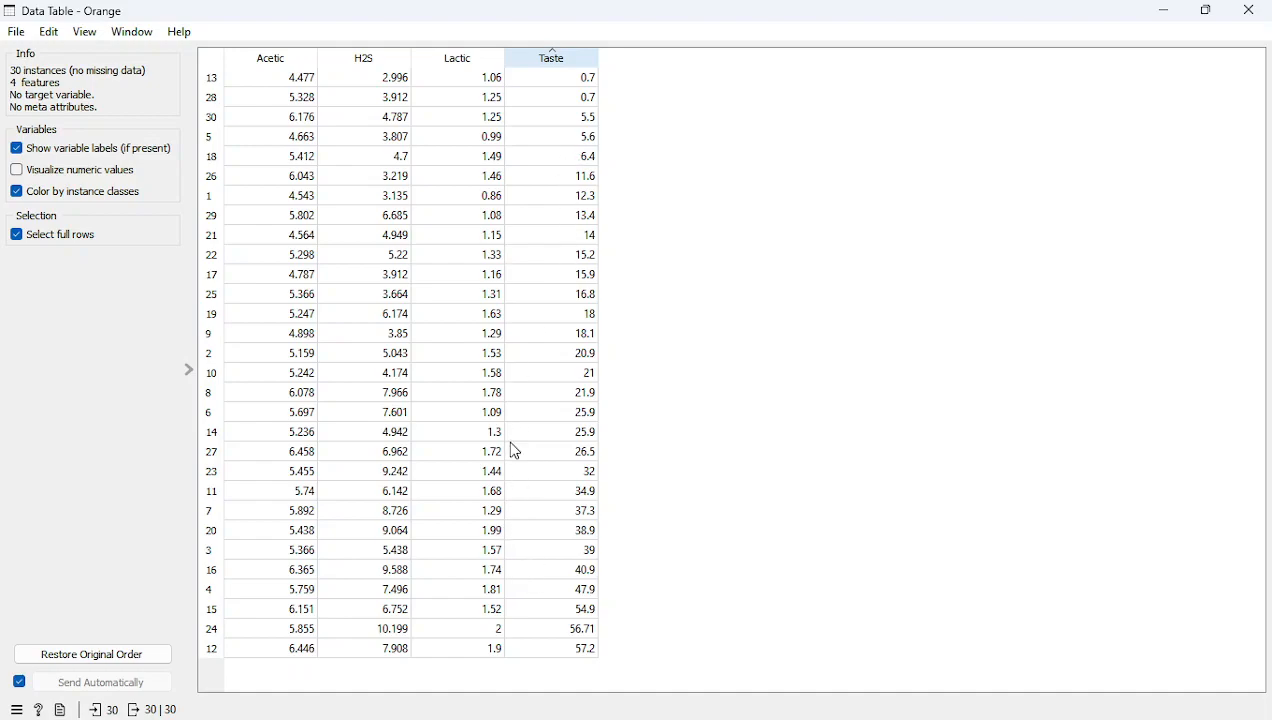
click(565, 58)
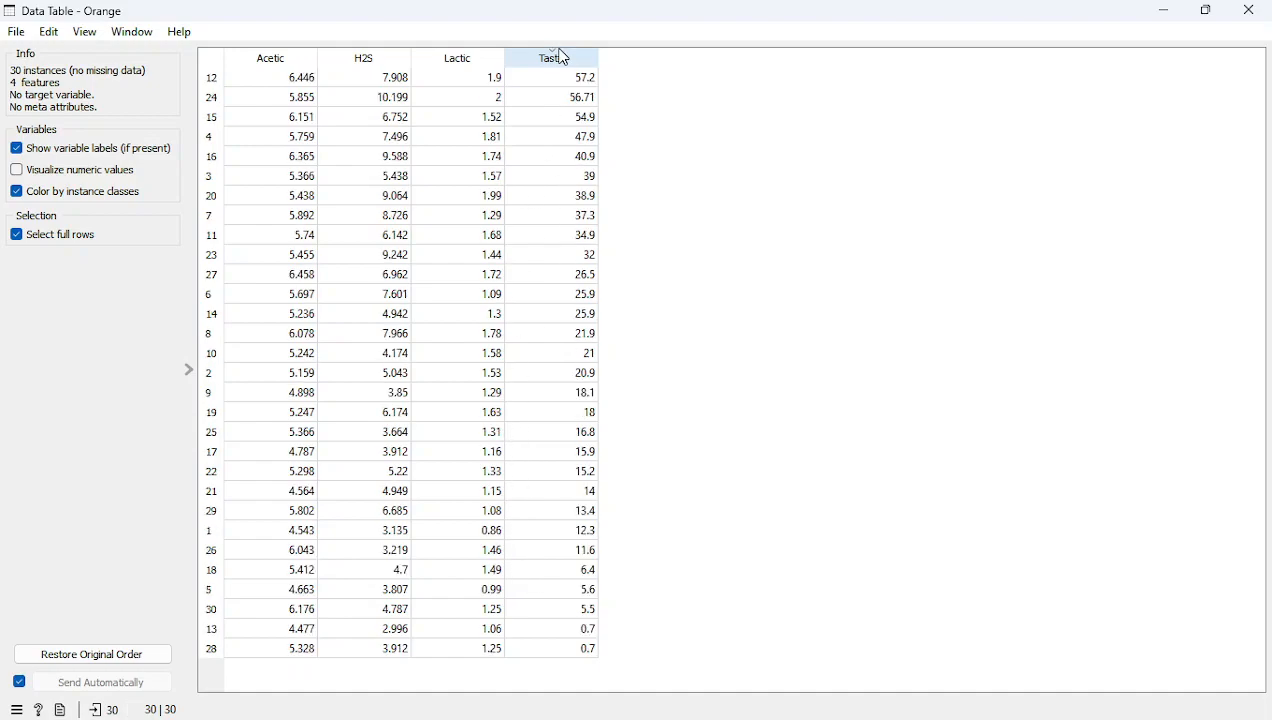
click(1250, 10)
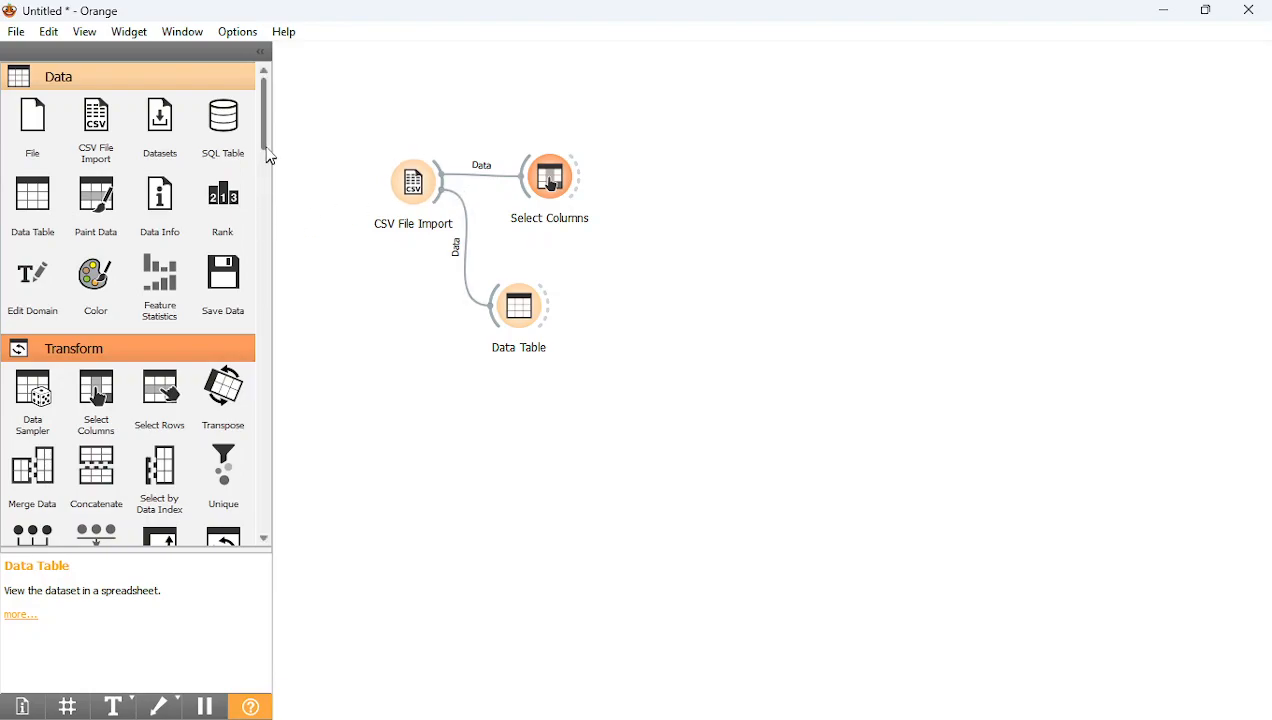
Add a Preprocess widget to the right of Select Columns and connect Select Columns to it.
drag(265, 128, 256, 163)
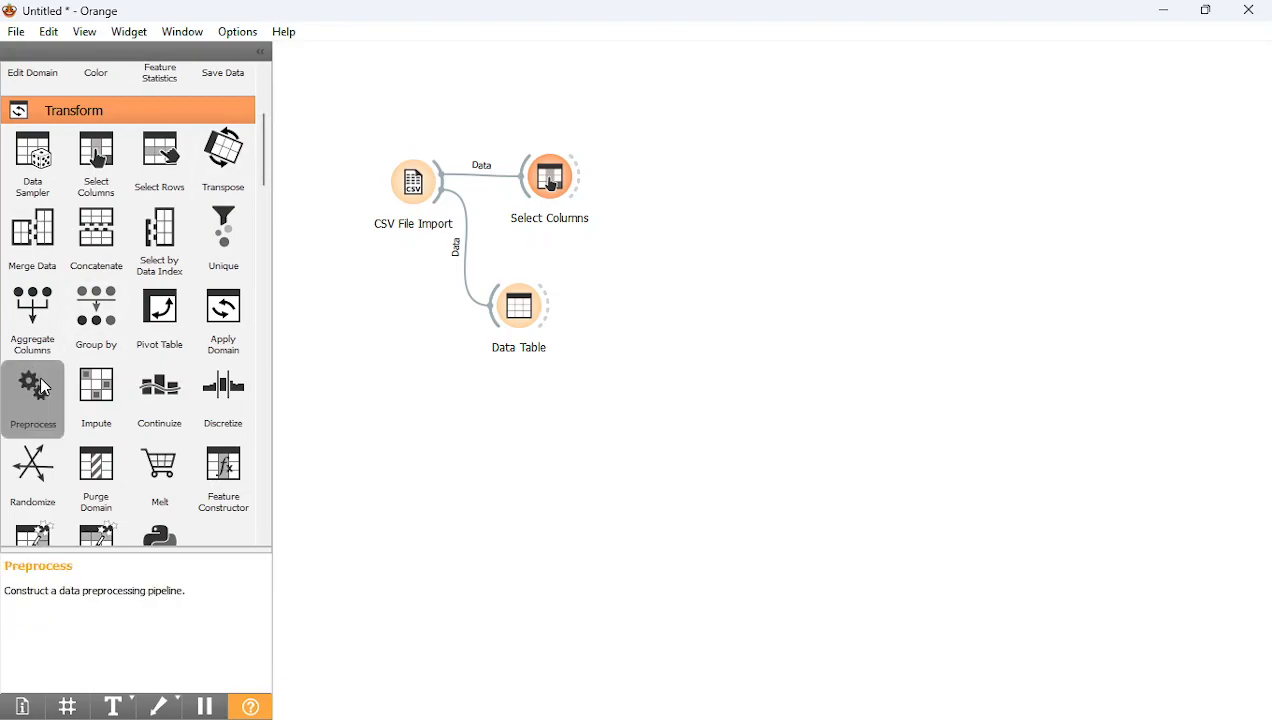
drag(44, 388, 662, 166)
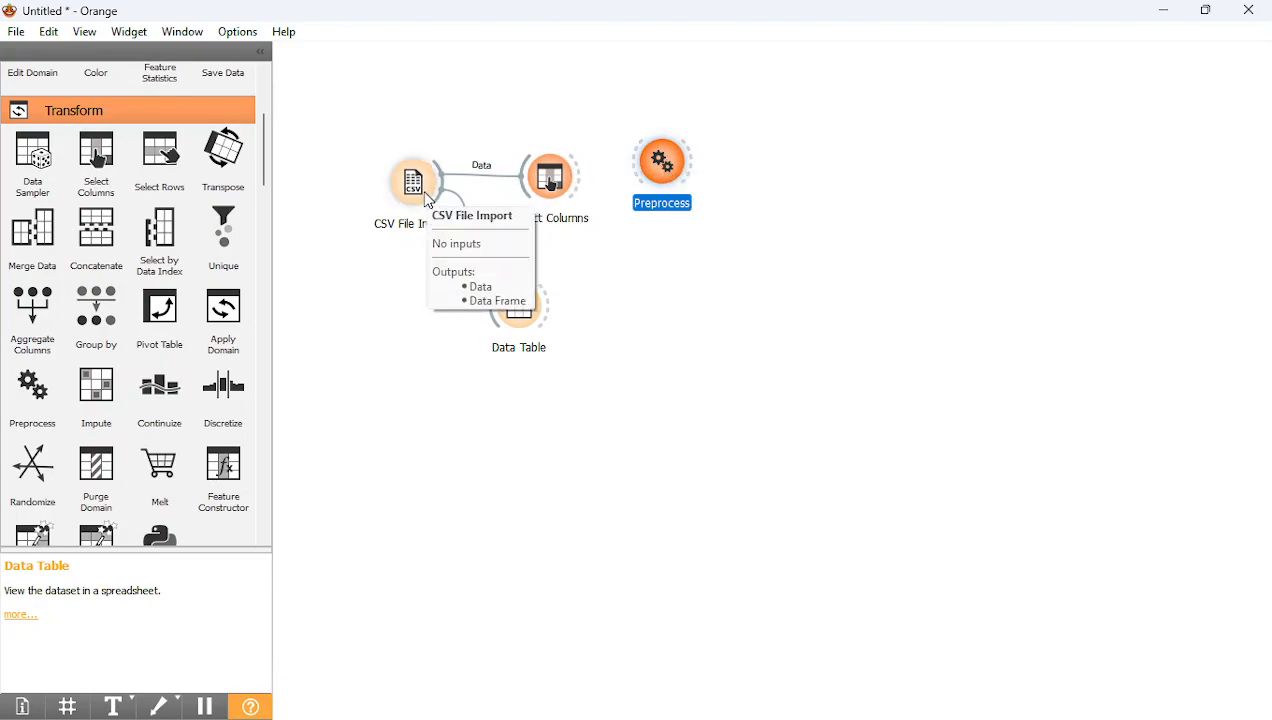
click(581, 180)
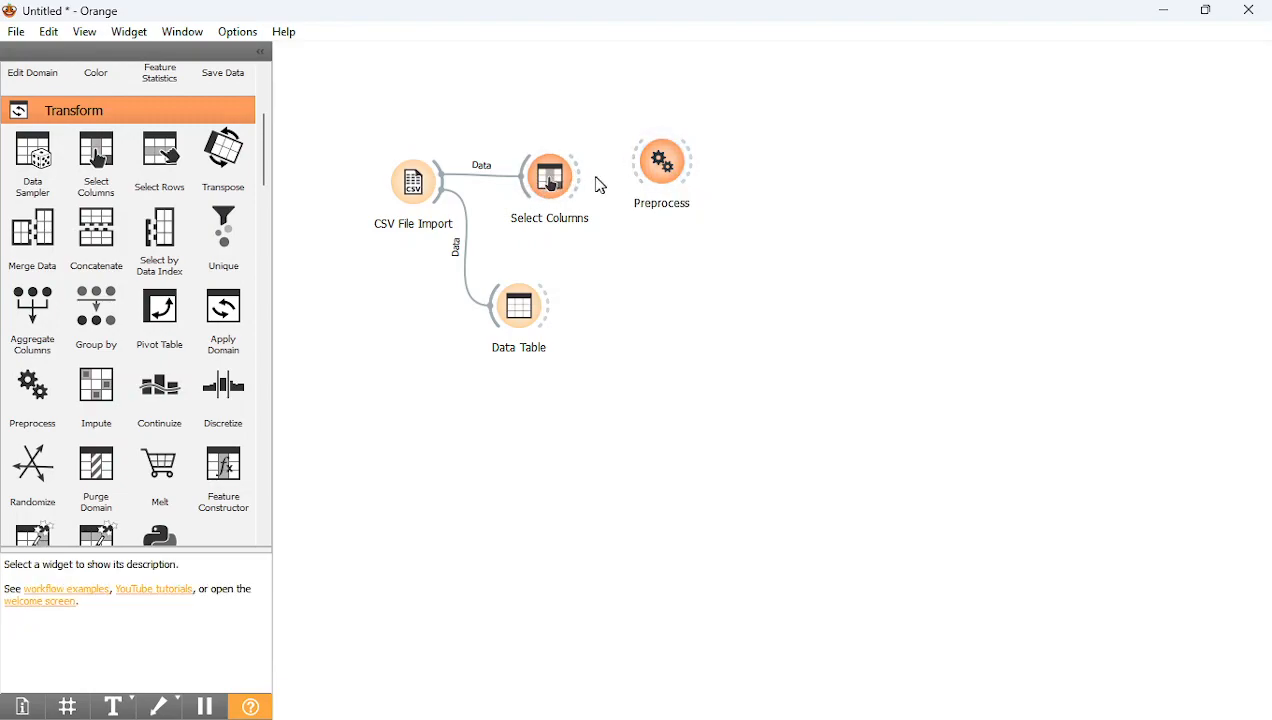
drag(582, 182, 636, 173)
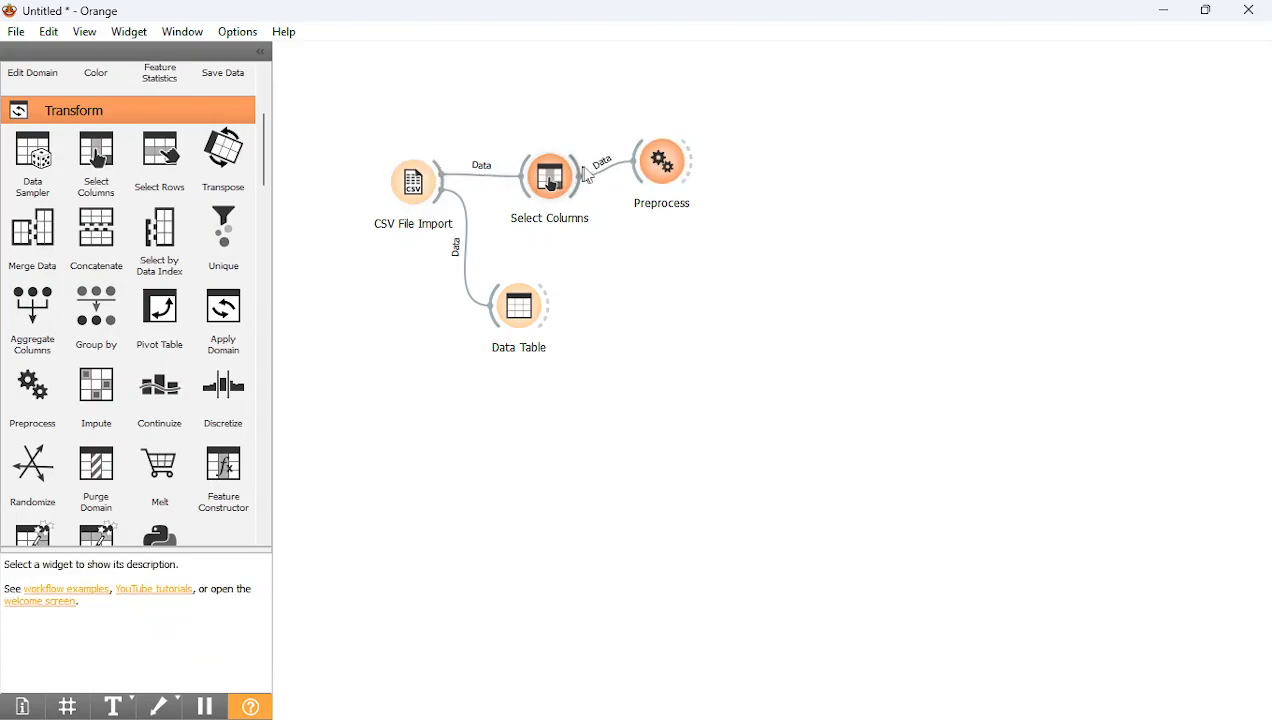
Open the Preprocess widget and review its Normalize Features options, including standardizing to μ=0, σ²=1.
mouse_move(659, 166)
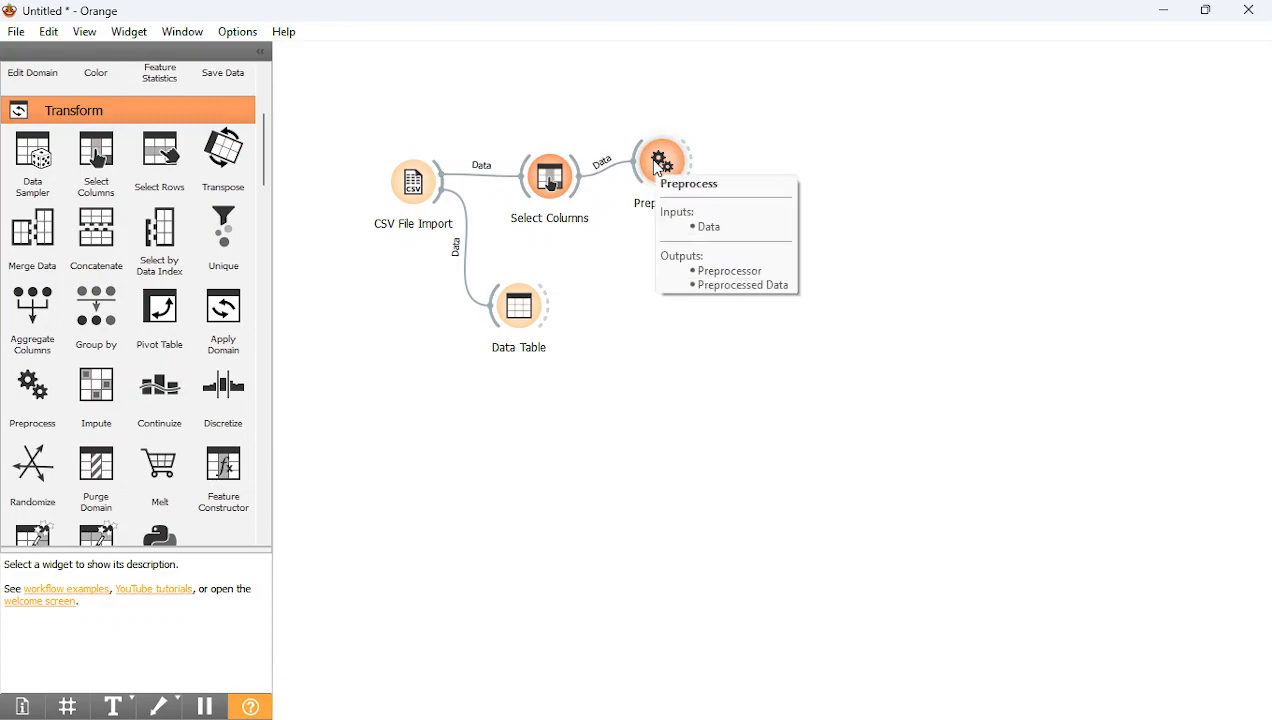
double_click(659, 166)
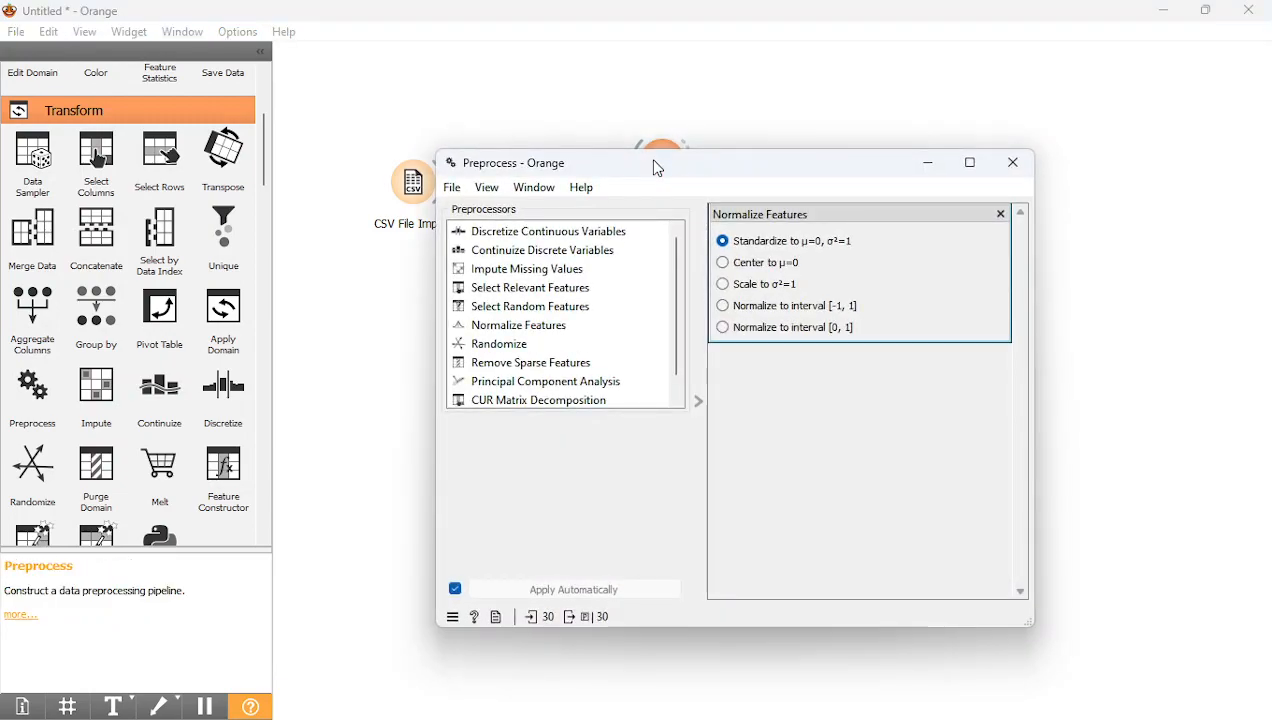
click(549, 334)
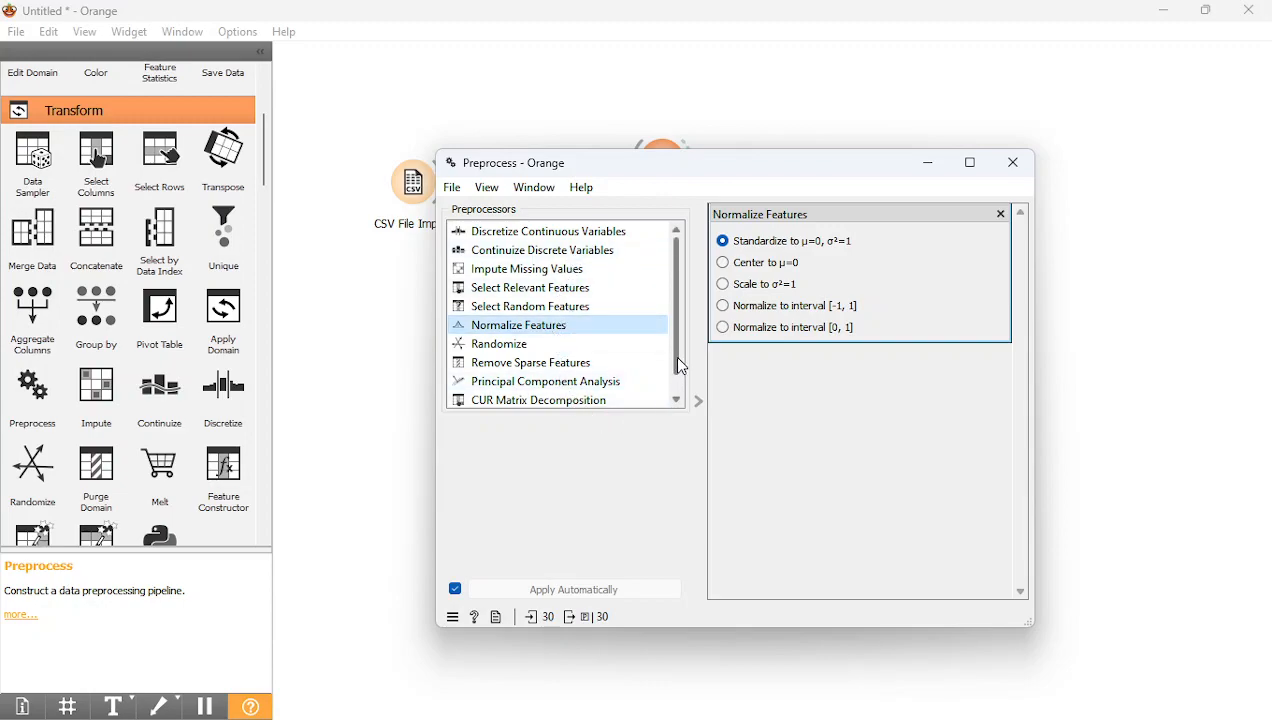
right_click(681, 400)
click(680, 385)
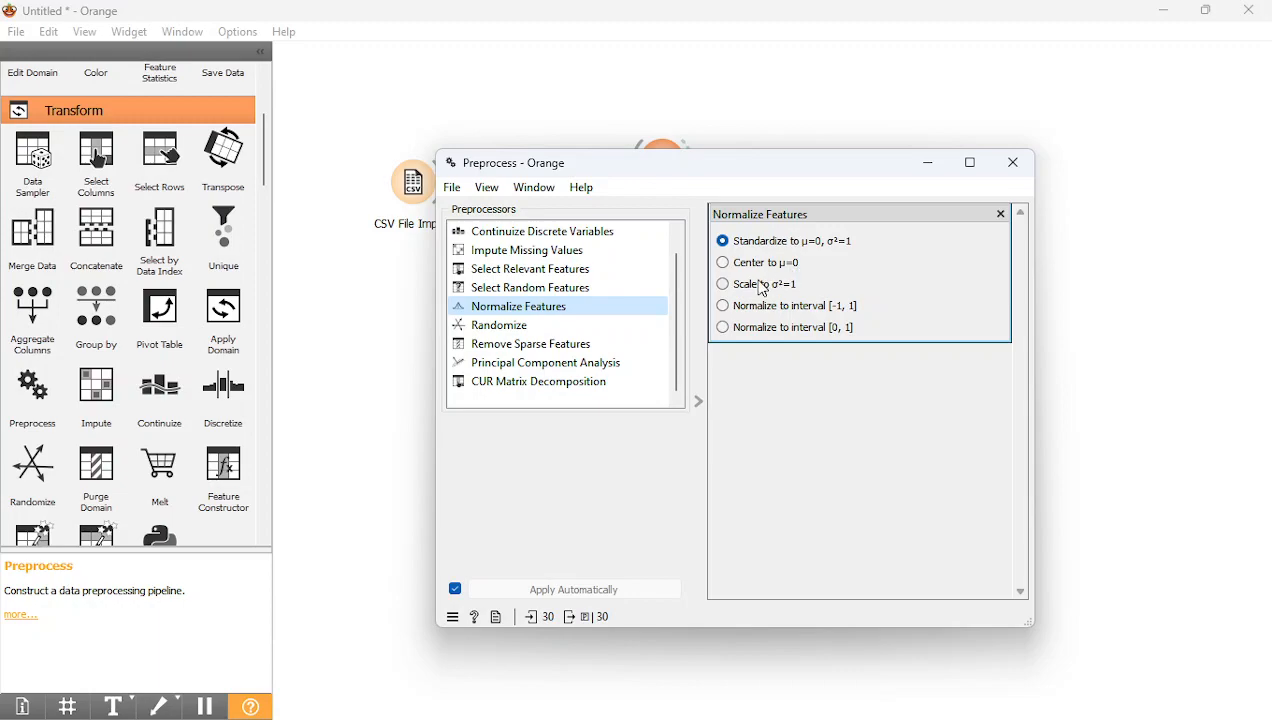
click(1013, 165)
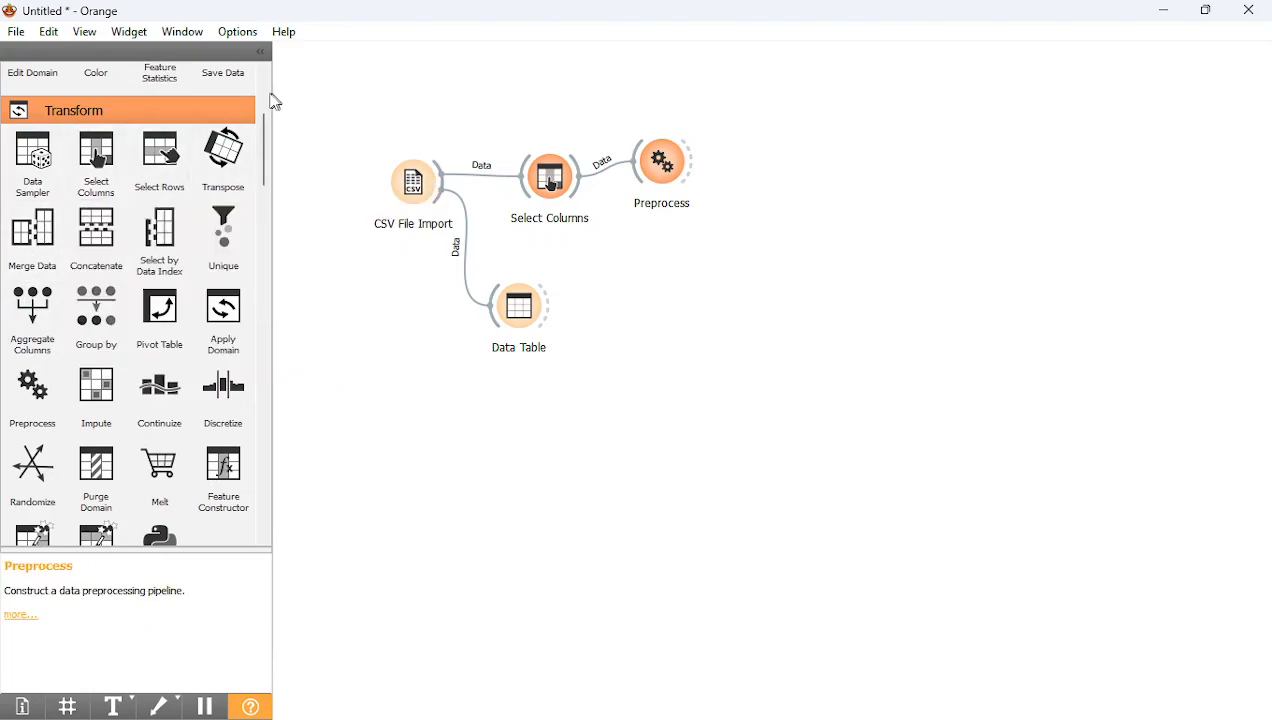
Add a second Data Table widget above and to the right of Preprocess and connect Preprocess to it.
scroll(264, 102, up, 3)
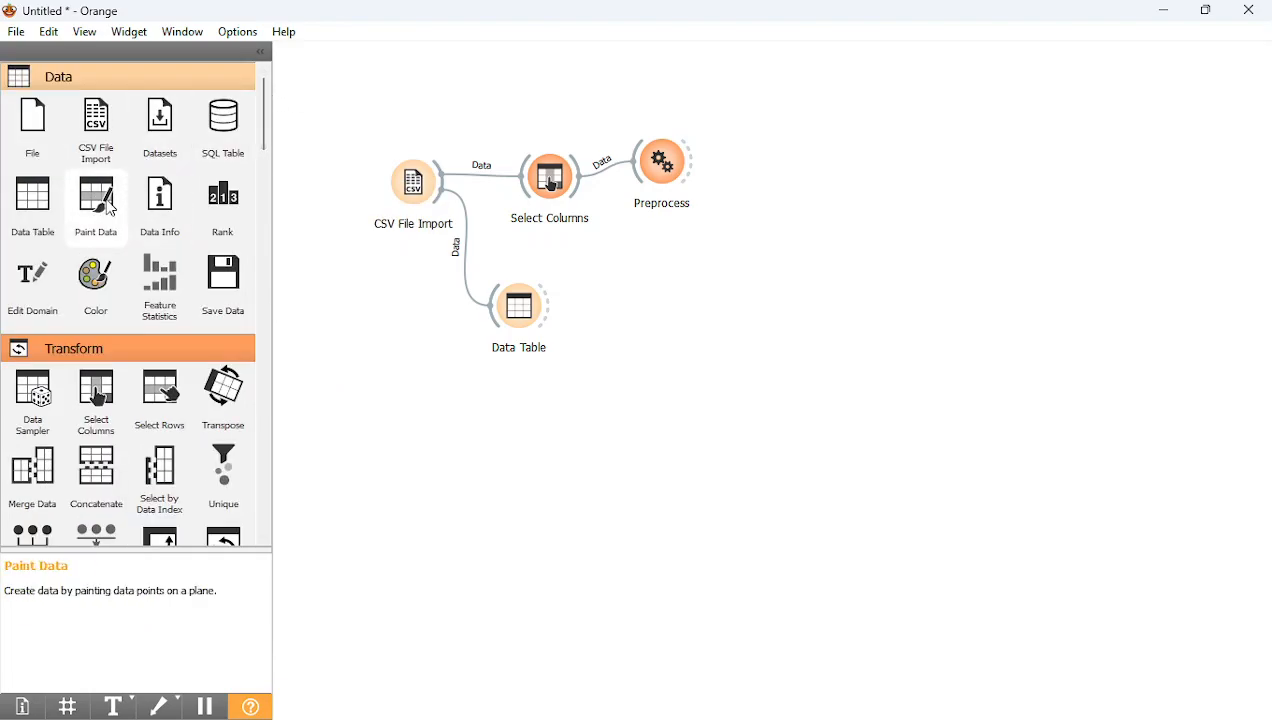
drag(33, 205, 762, 92)
drag(691, 171, 734, 102)
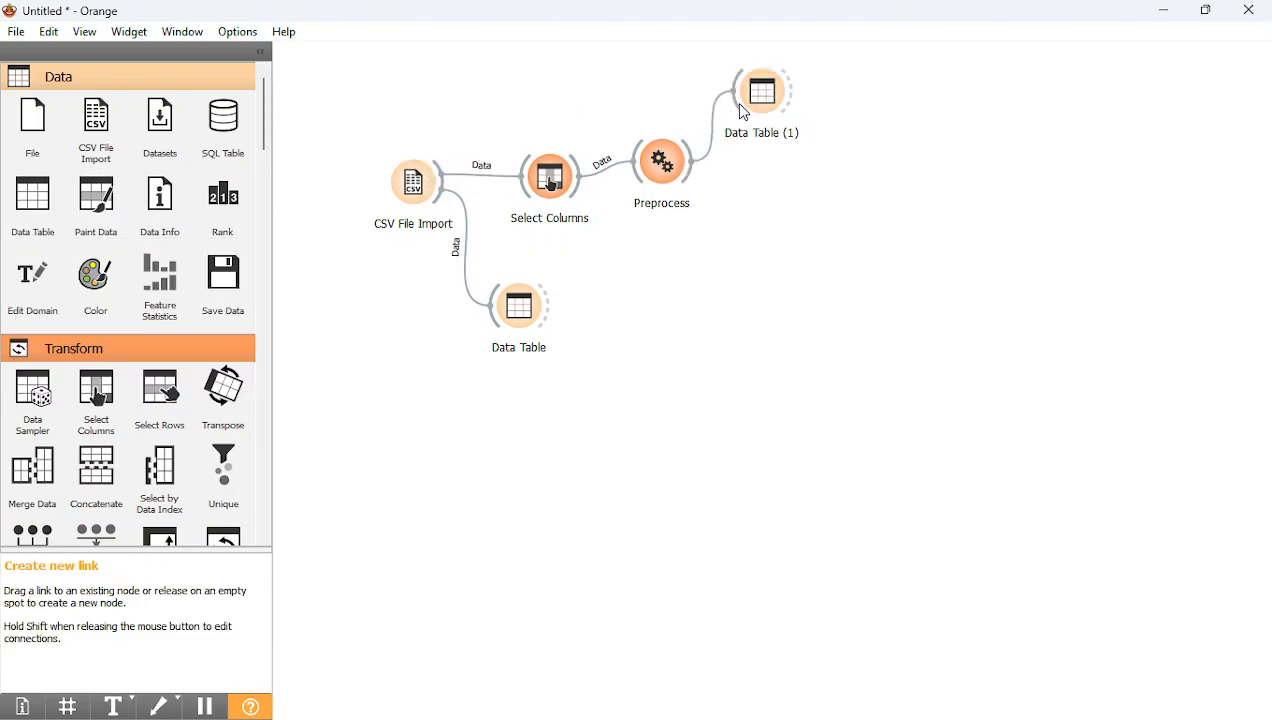
Rename the Data Table widget connected to CSV File Import as "Original data".
click(528, 316)
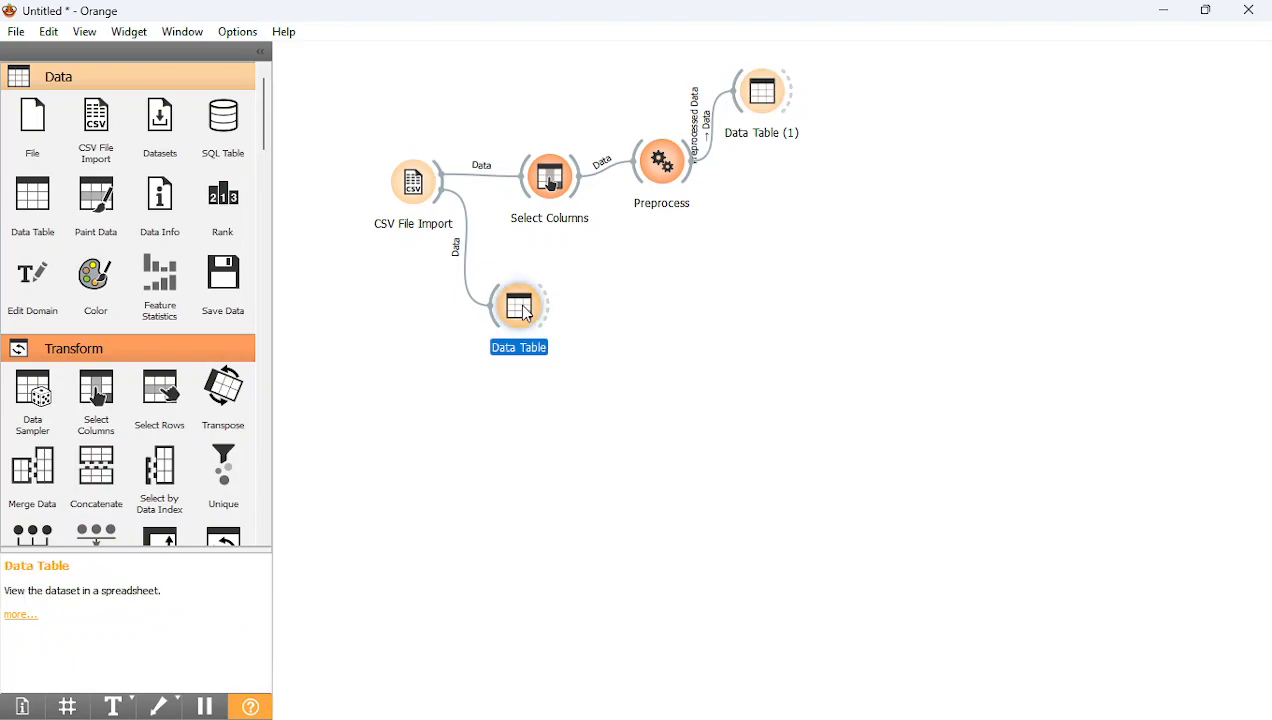
right_click(526, 314)
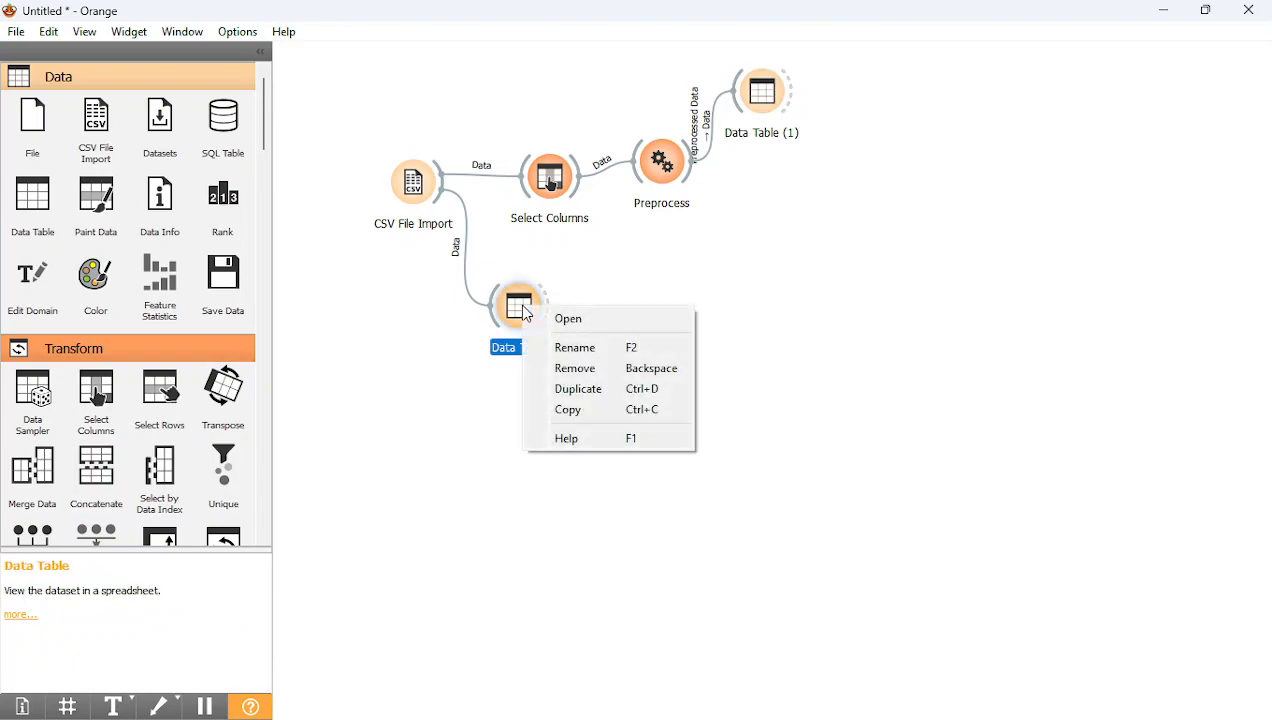
click(573, 348)
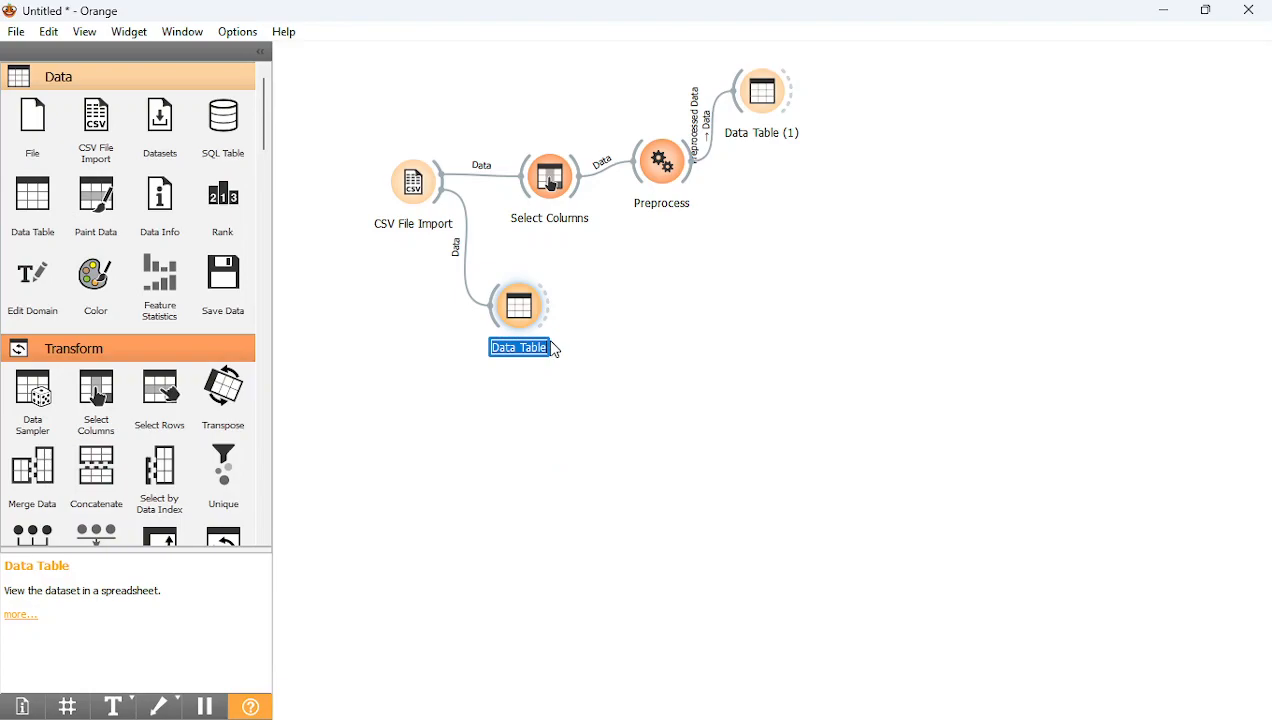
text(Original data)
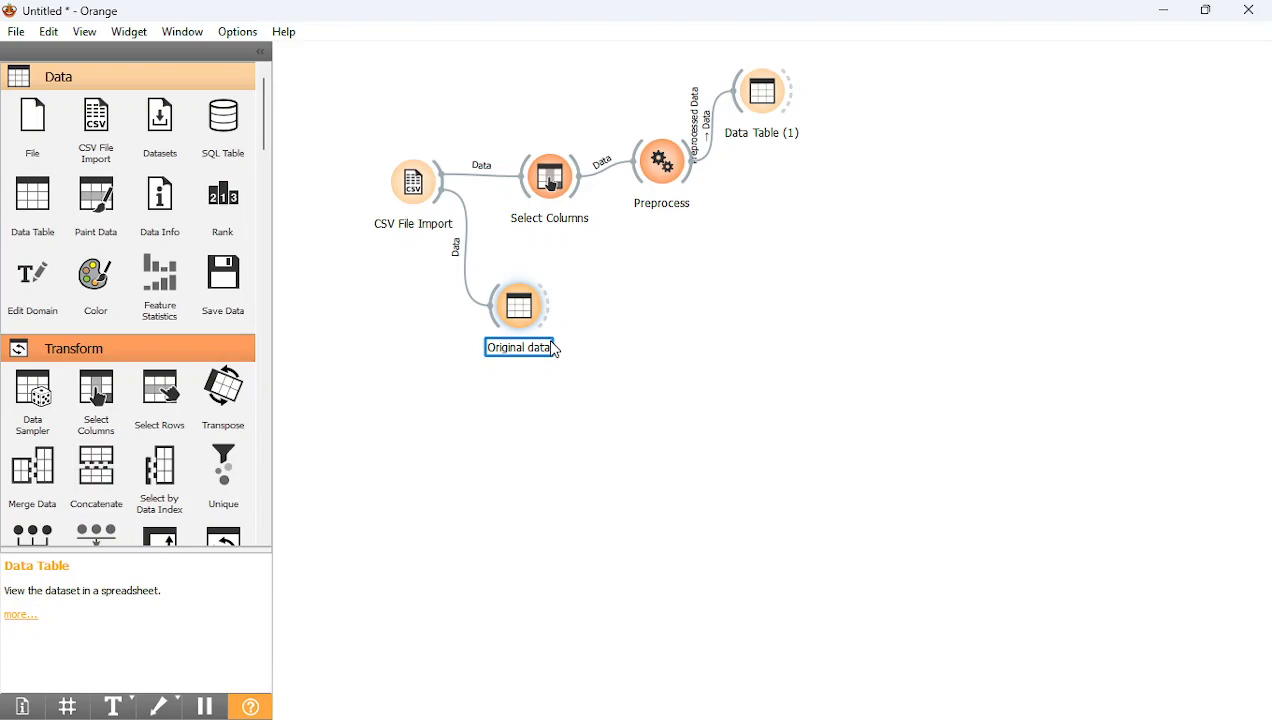
click(757, 150)
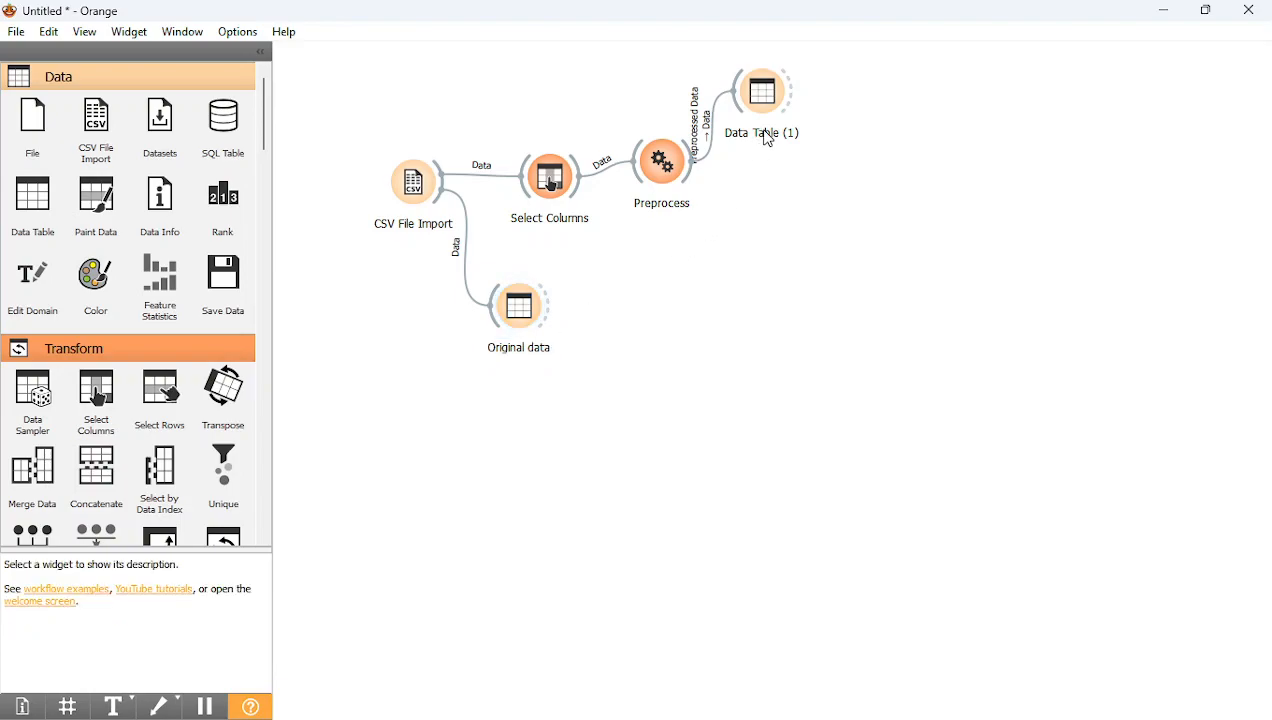
Rename the Data Table widget connected to Preprocess as "Standardized data".
click(765, 100)
right_click(768, 78)
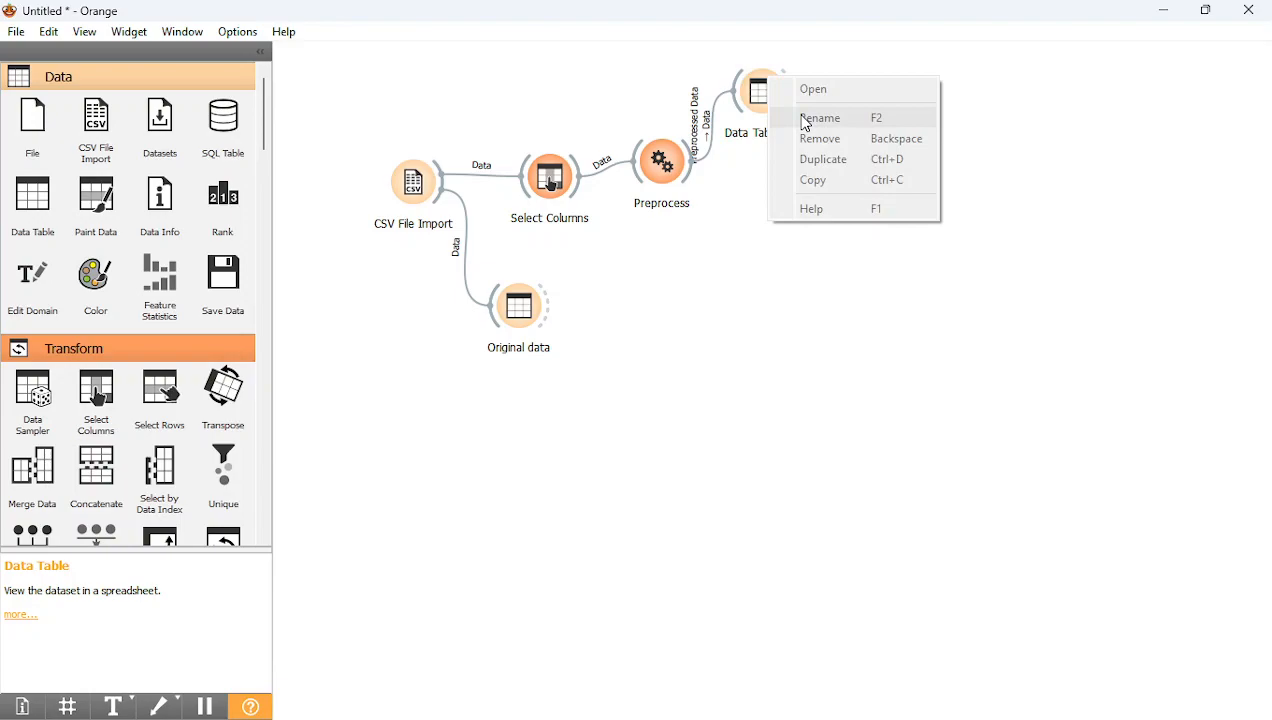
click(738, 98)
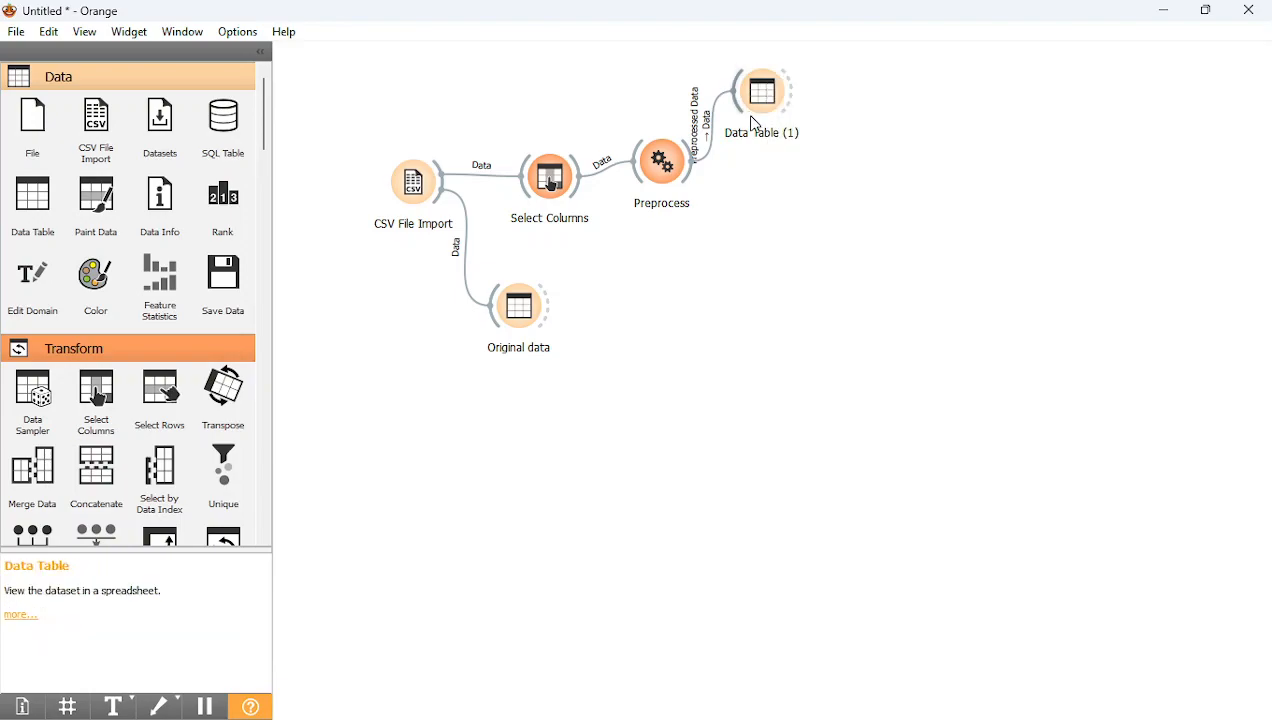
click(772, 94)
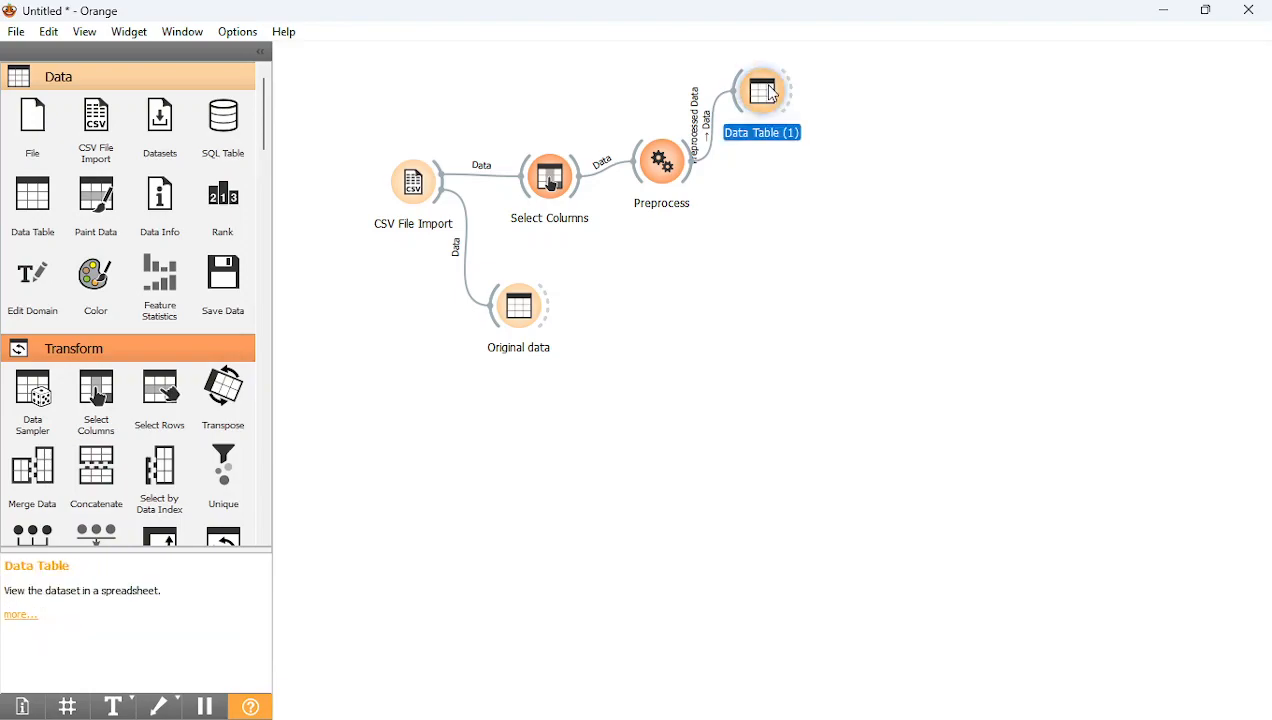
right_click(772, 94)
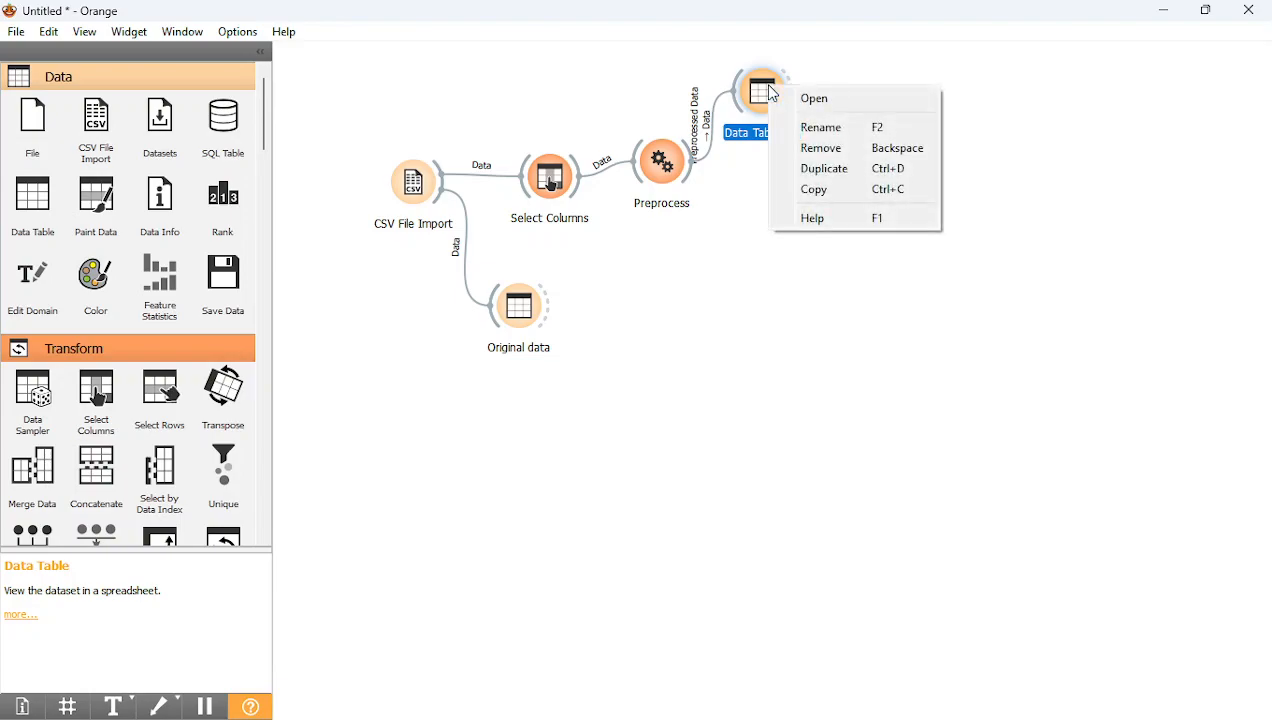
click(809, 140)
text(Standardized data)
Open the Original data table and reduce its window from full screen so part of the workflow shows behind it.
double_click(520, 308)
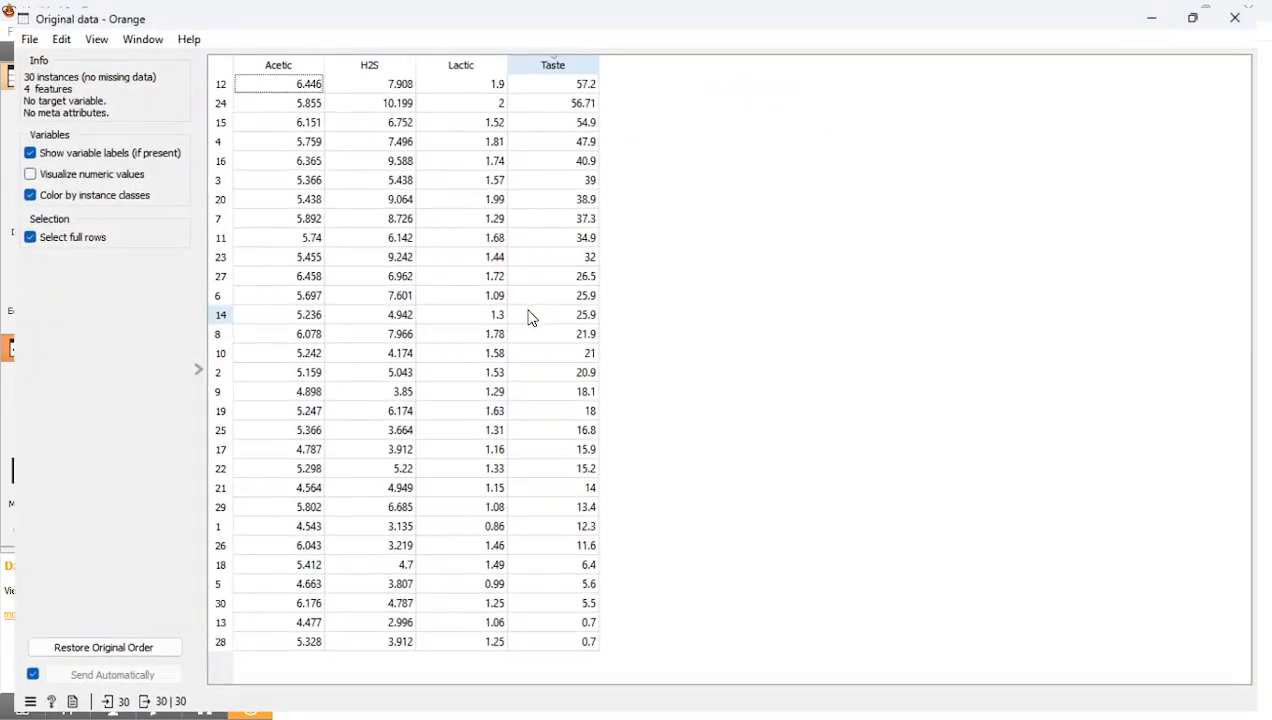
click(1214, 14)
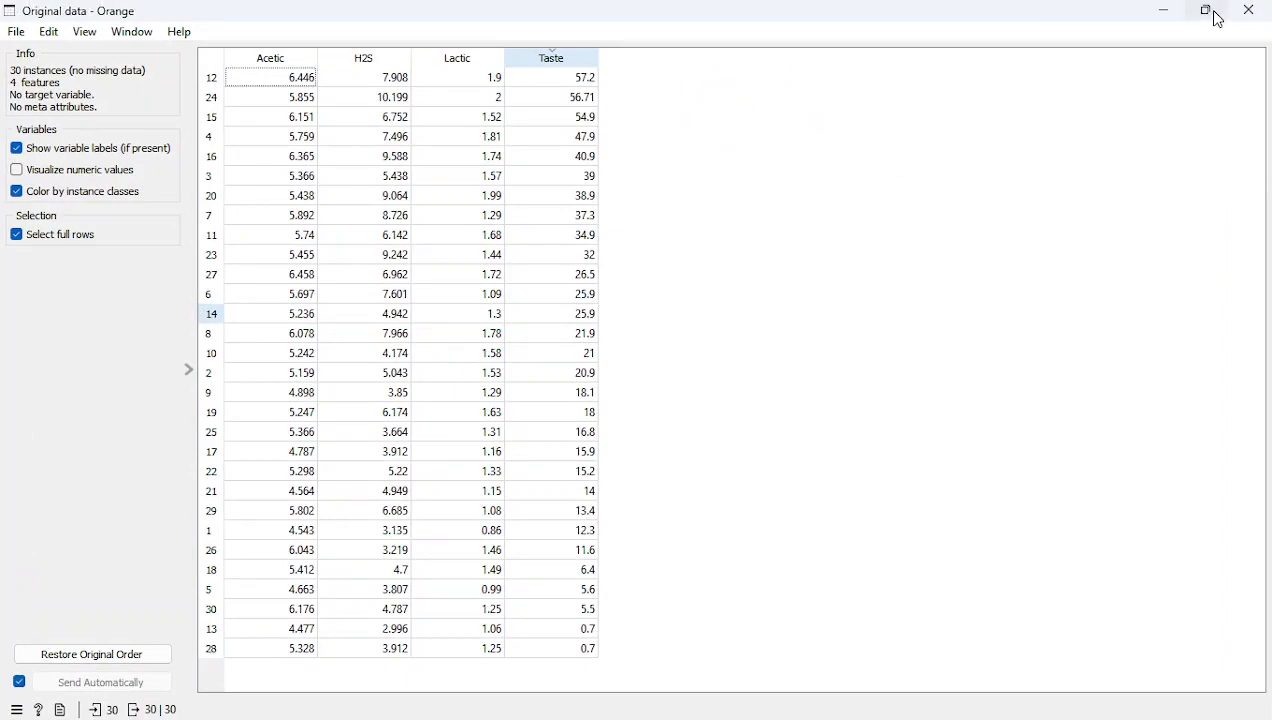
click(1214, 12)
mouse_move(1209, 17)
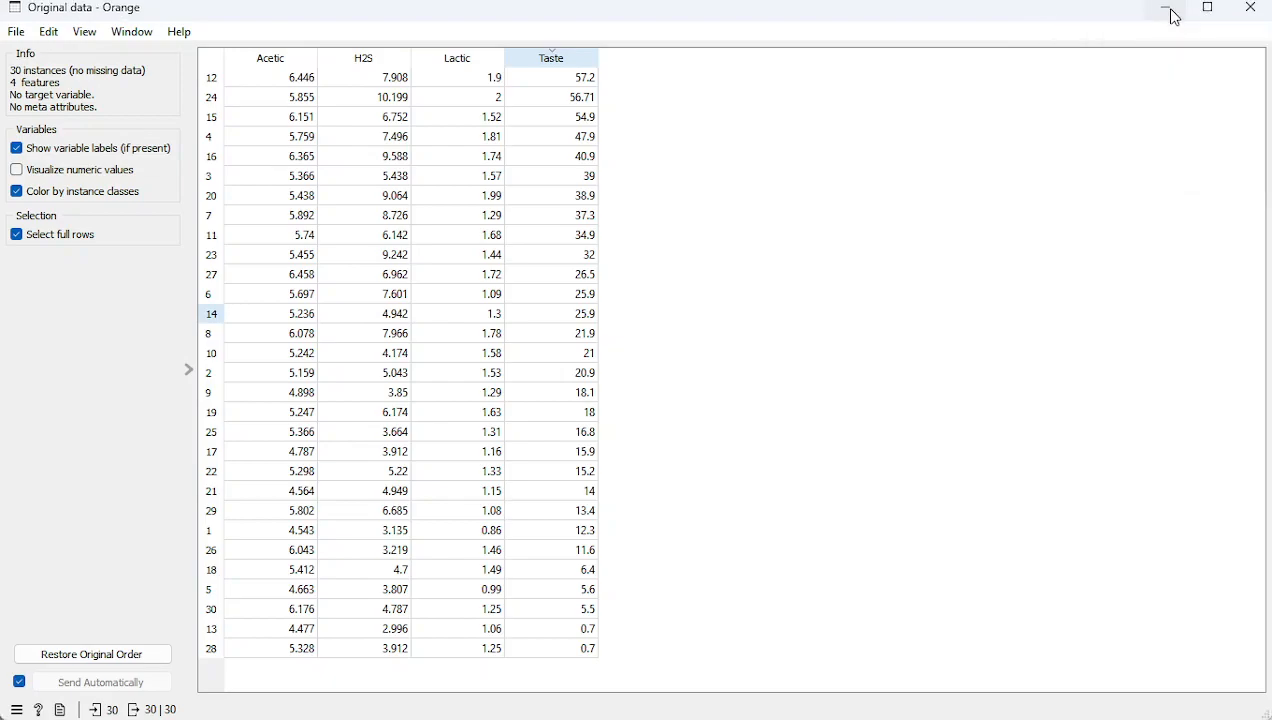
click(1168, 12)
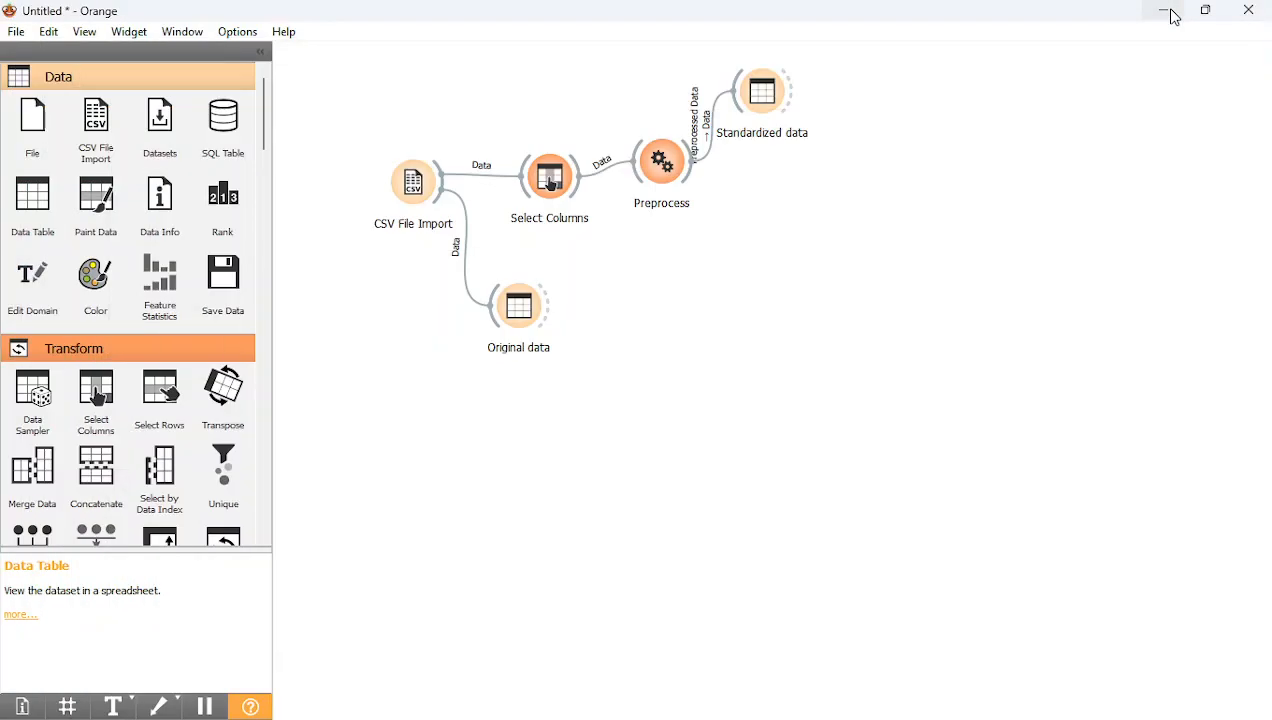
double_click(518, 308)
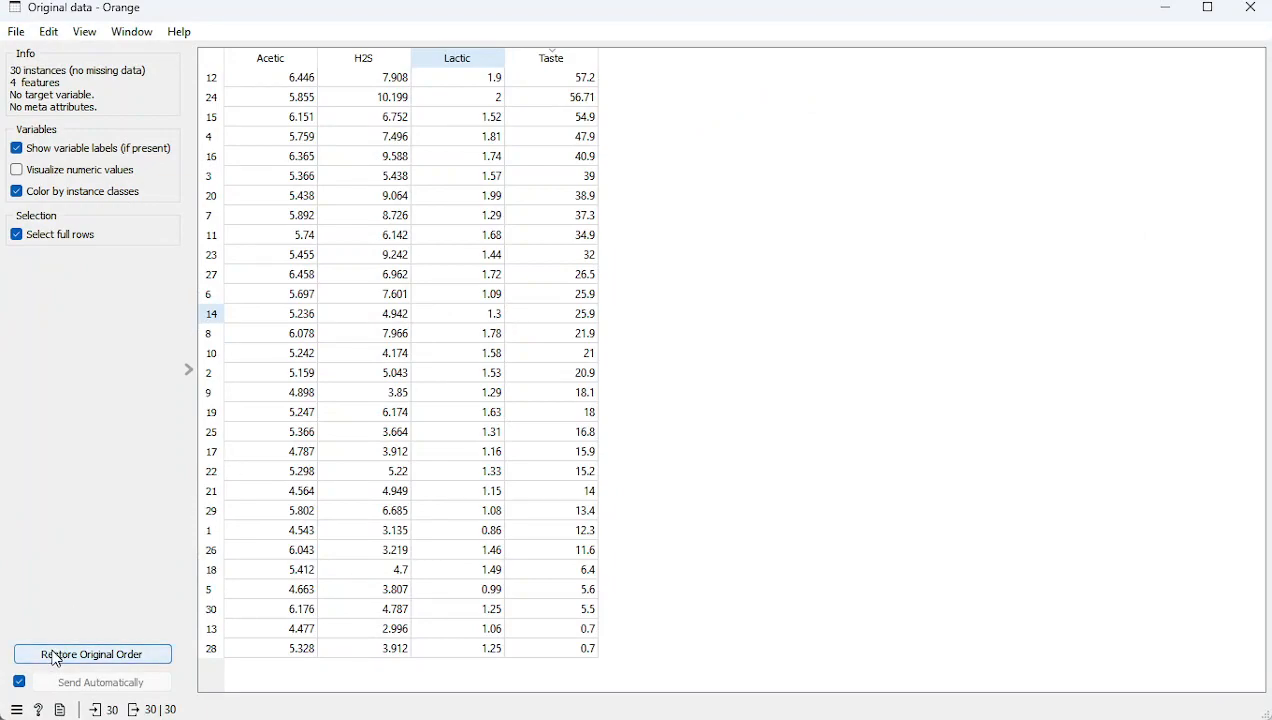
drag(396, 20, 416, 470)
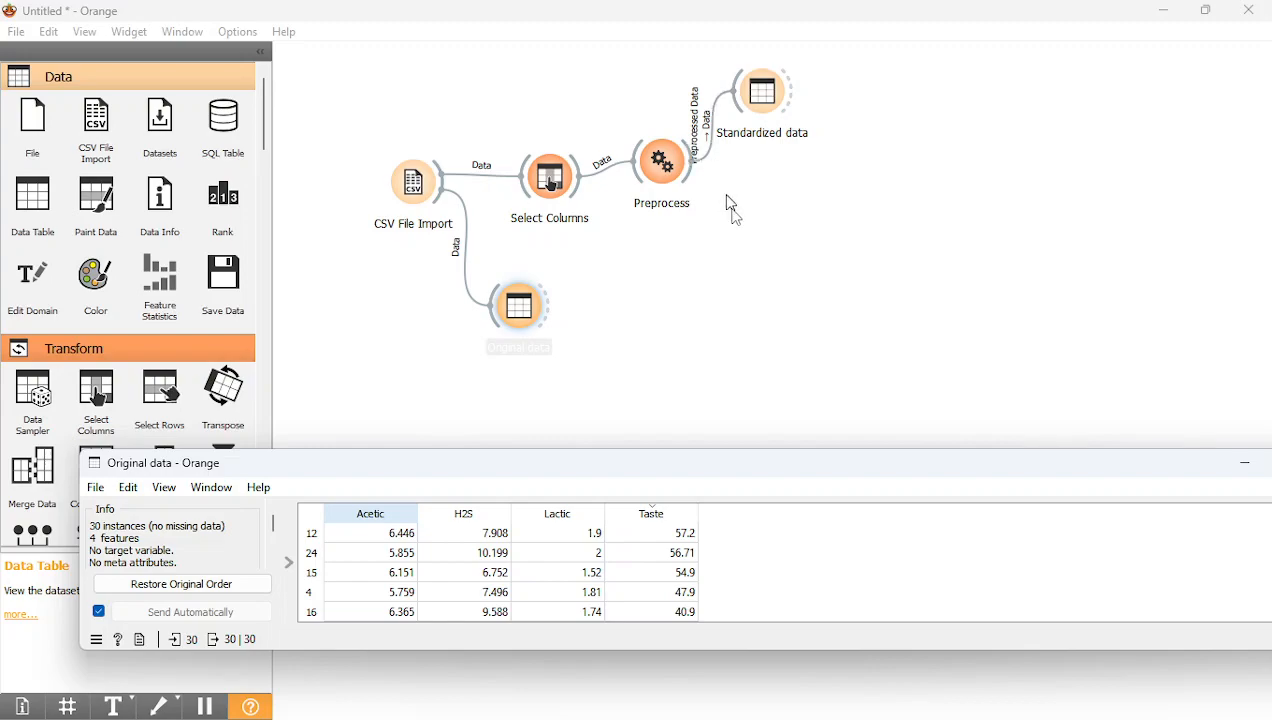
click(805, 568)
drag(440, 448, 451, 183)
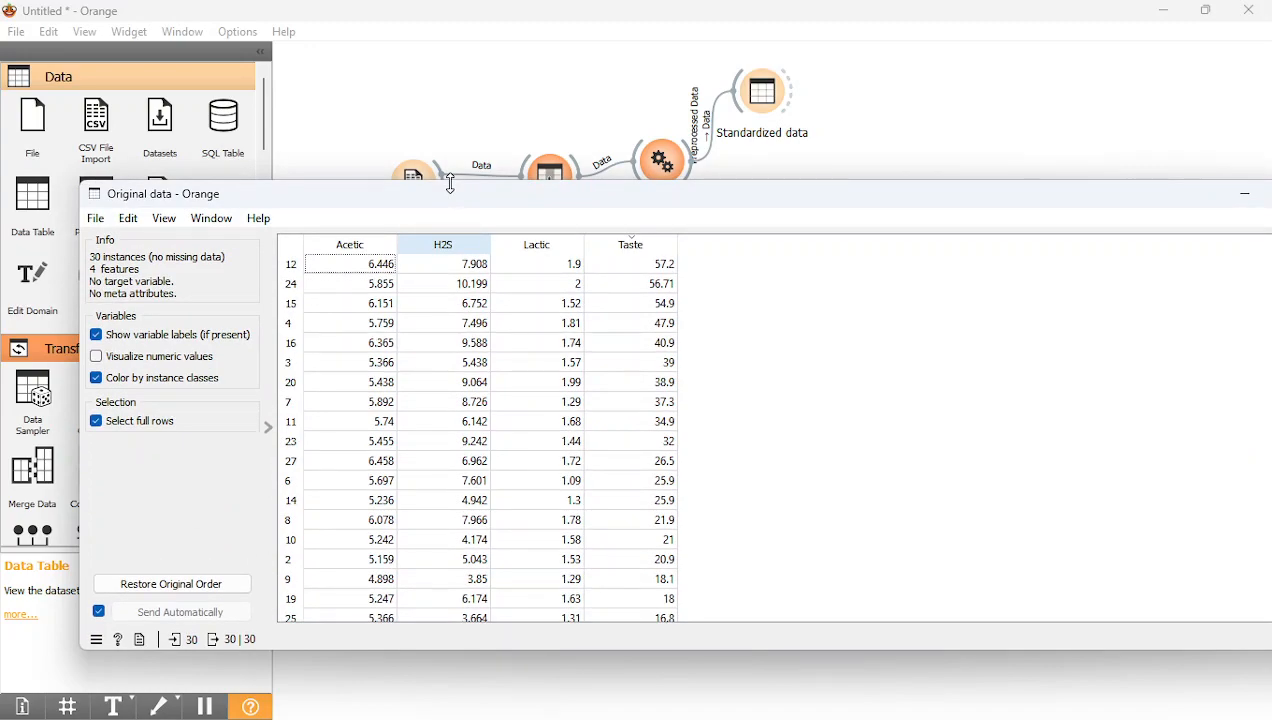
Sort the Original data rows by Acetic in ascending order and move the table's window clear of the workflow widgets.
click(291, 259)
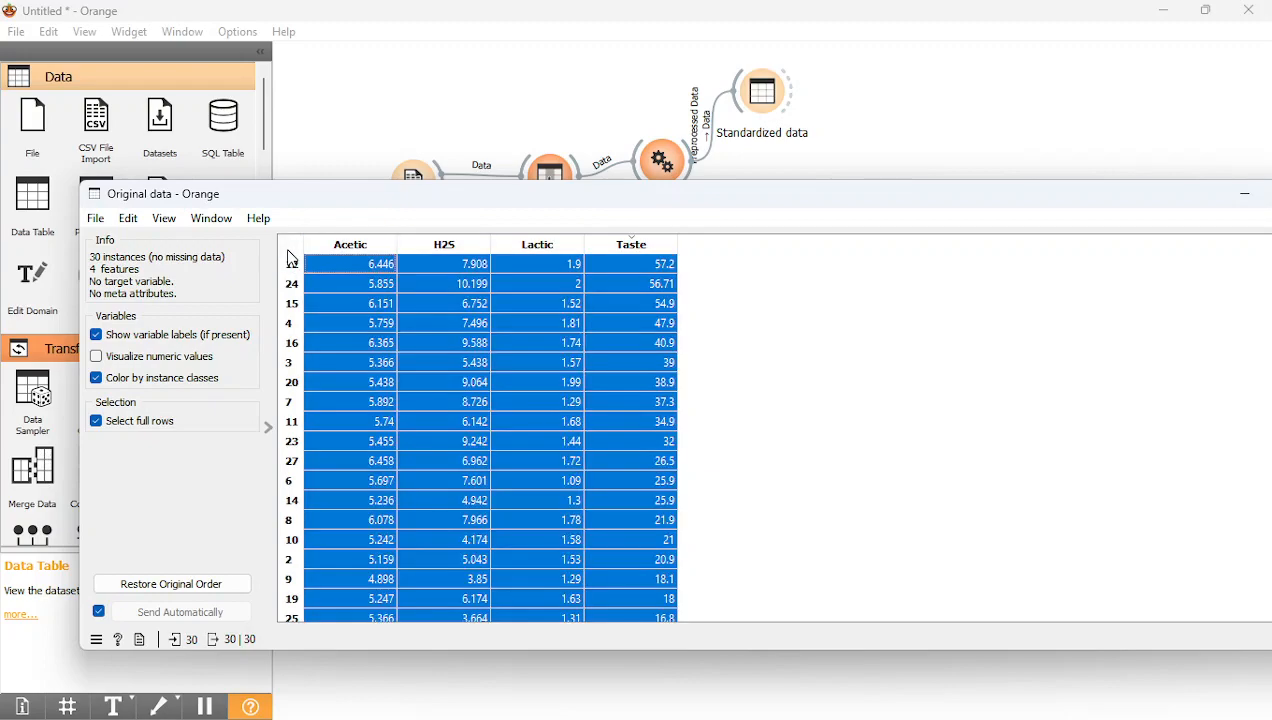
click(291, 259)
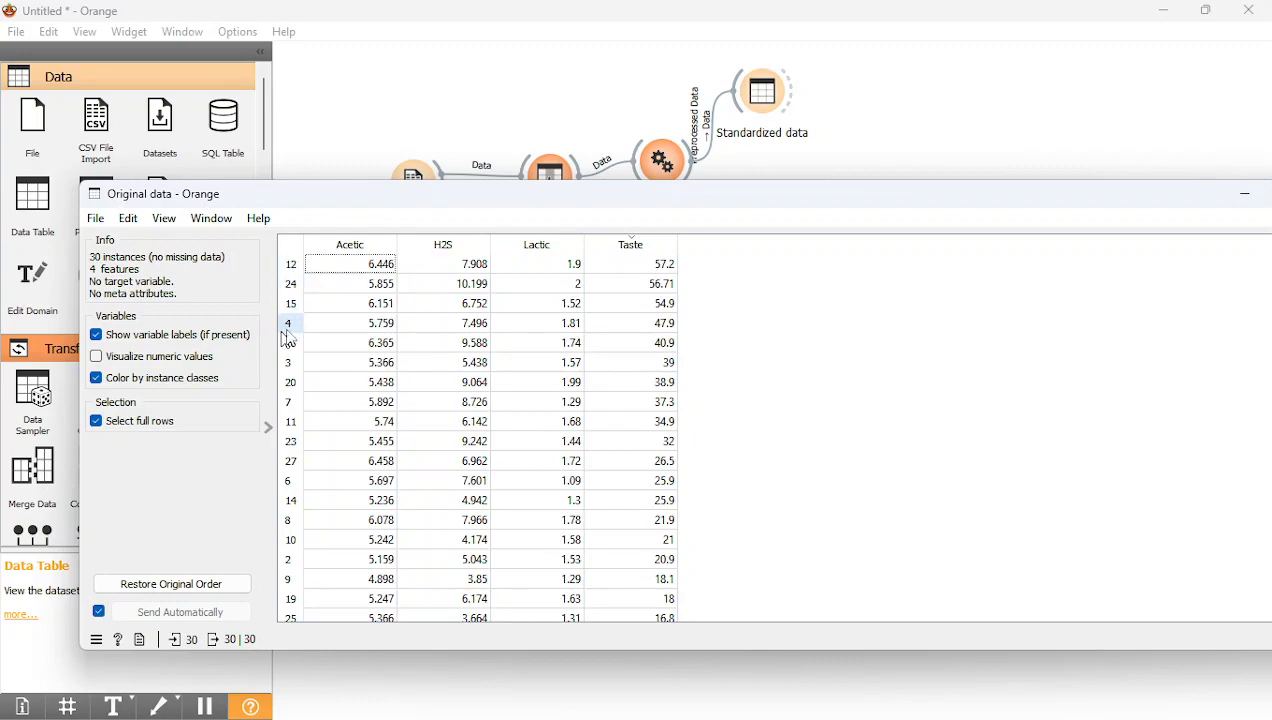
click(397, 246)
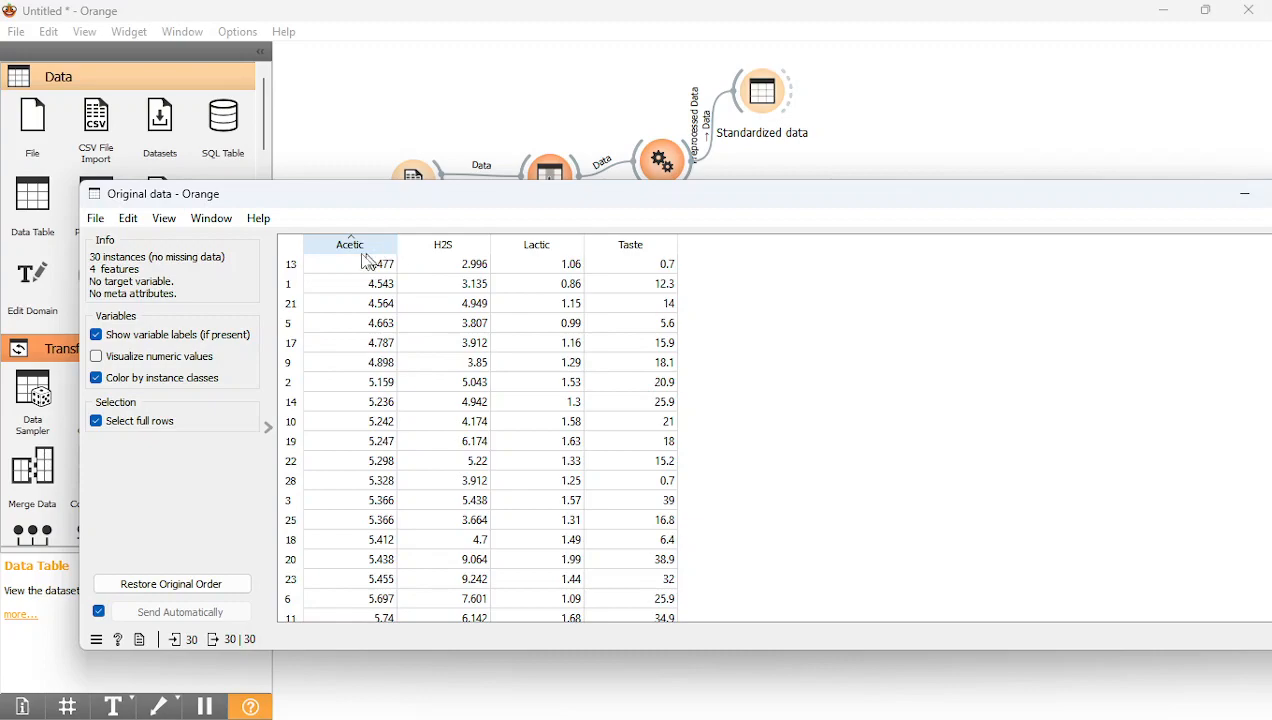
click(390, 248)
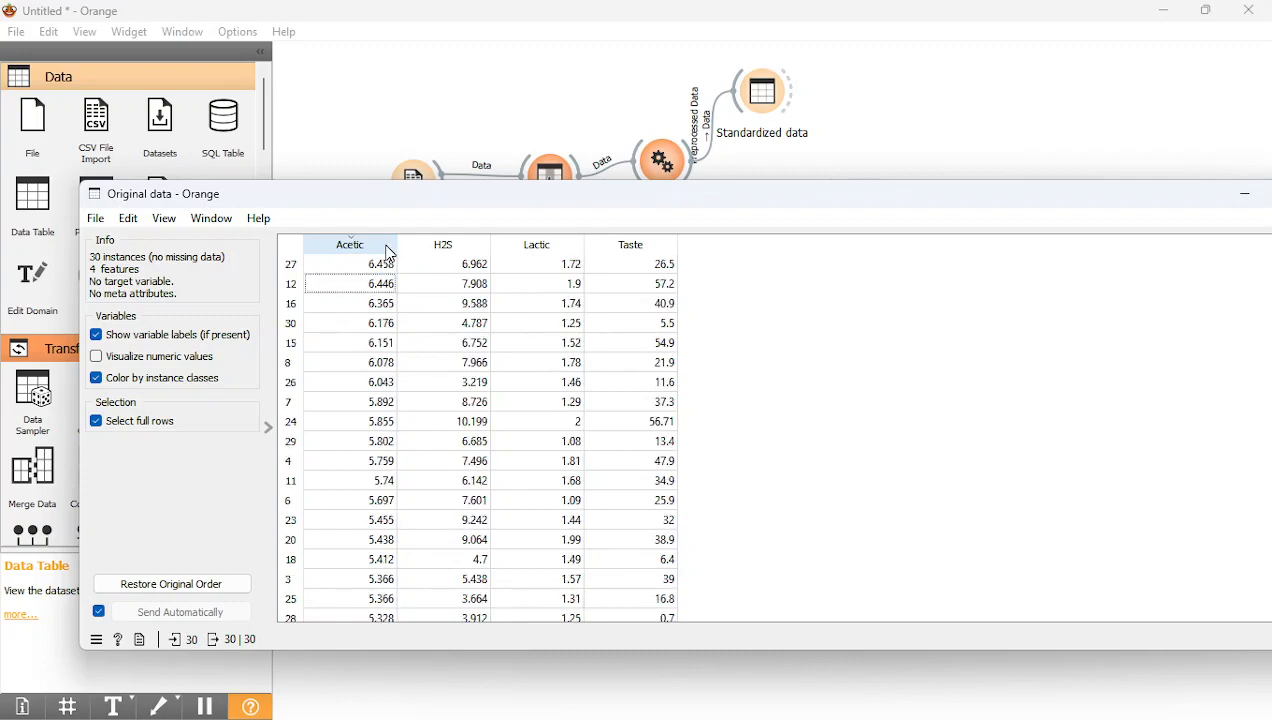
click(390, 254)
drag(407, 194, 341, 449)
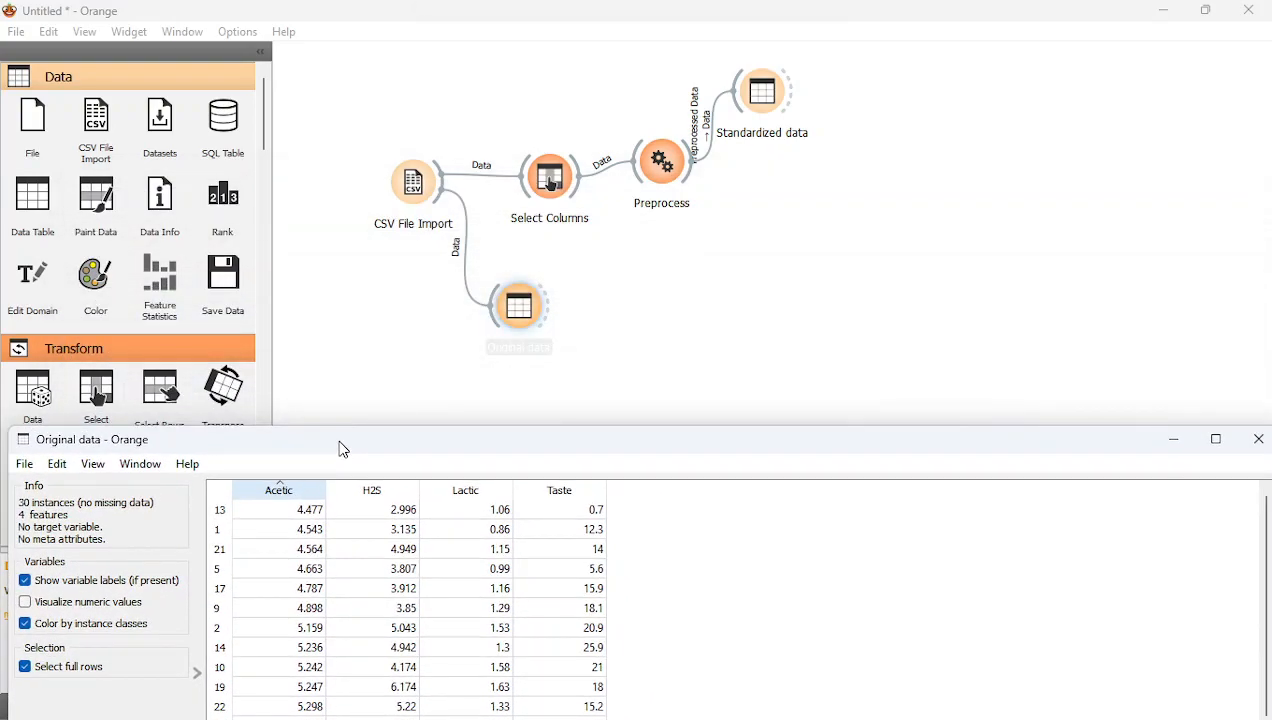
Open the Standardized data table sorted by Acetic in ascending order and move its window aside for comparison.
double_click(764, 108)
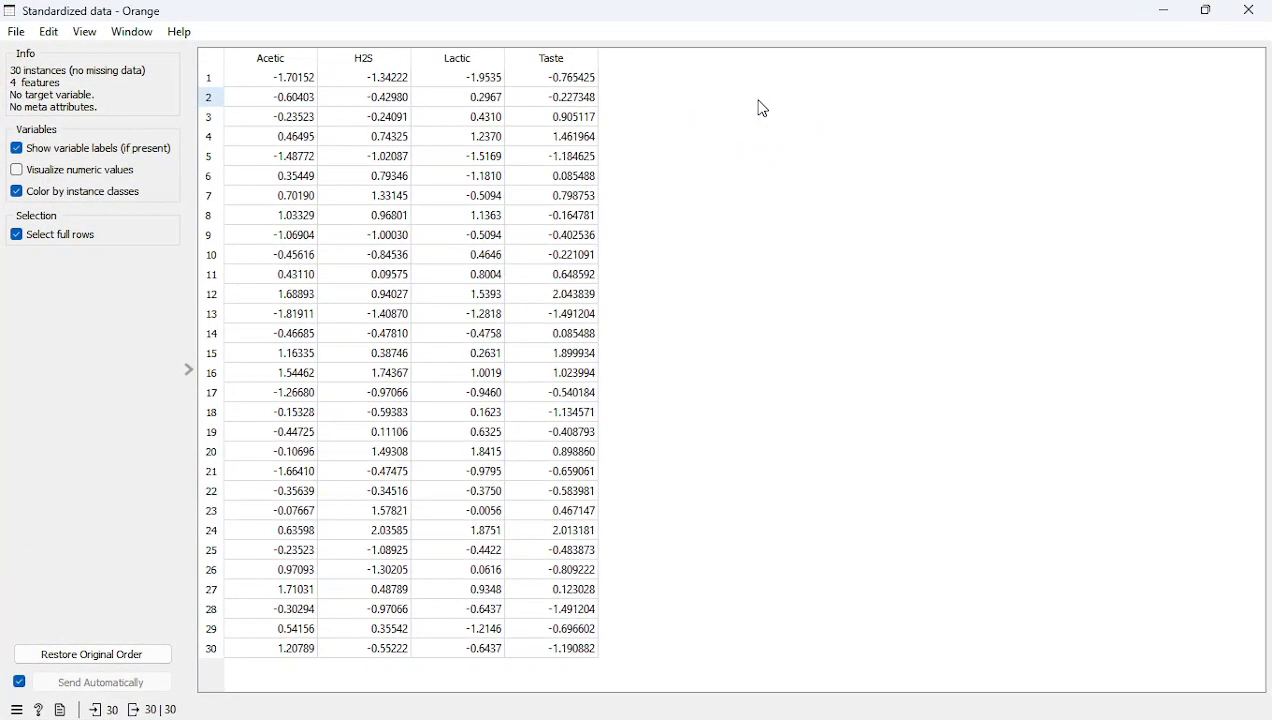
click(314, 58)
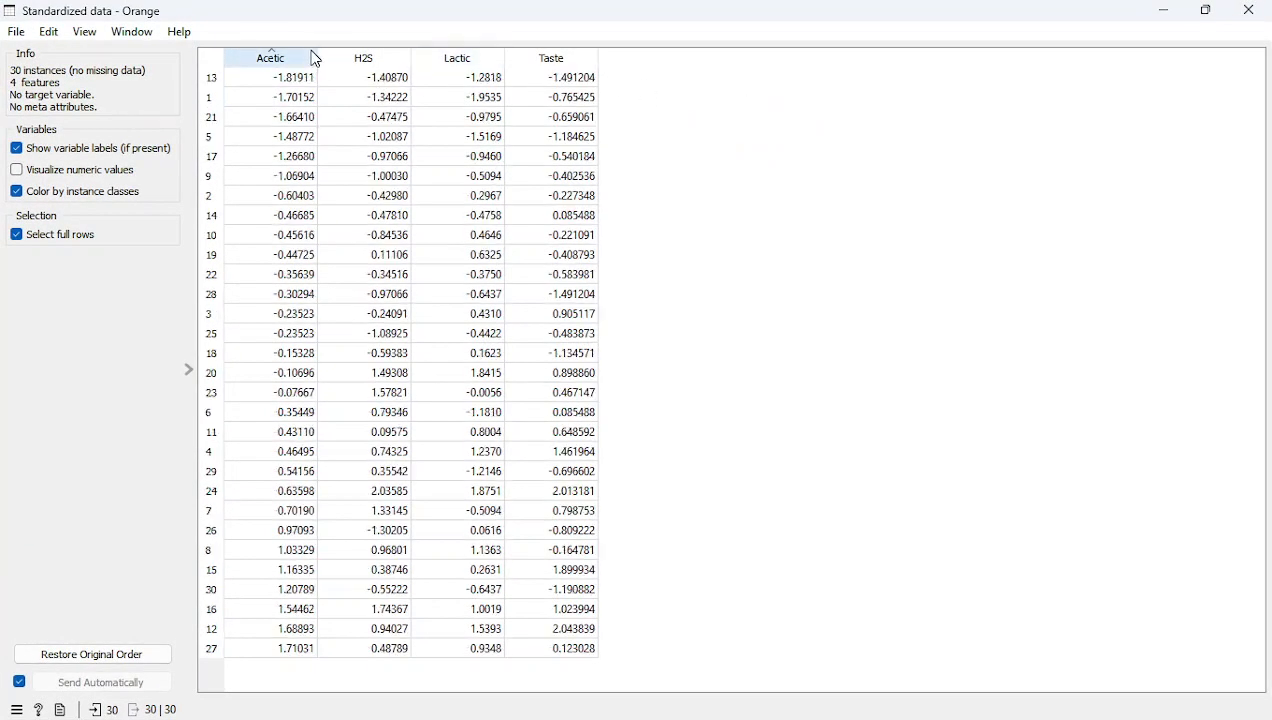
drag(643, 25, 1171, 69)
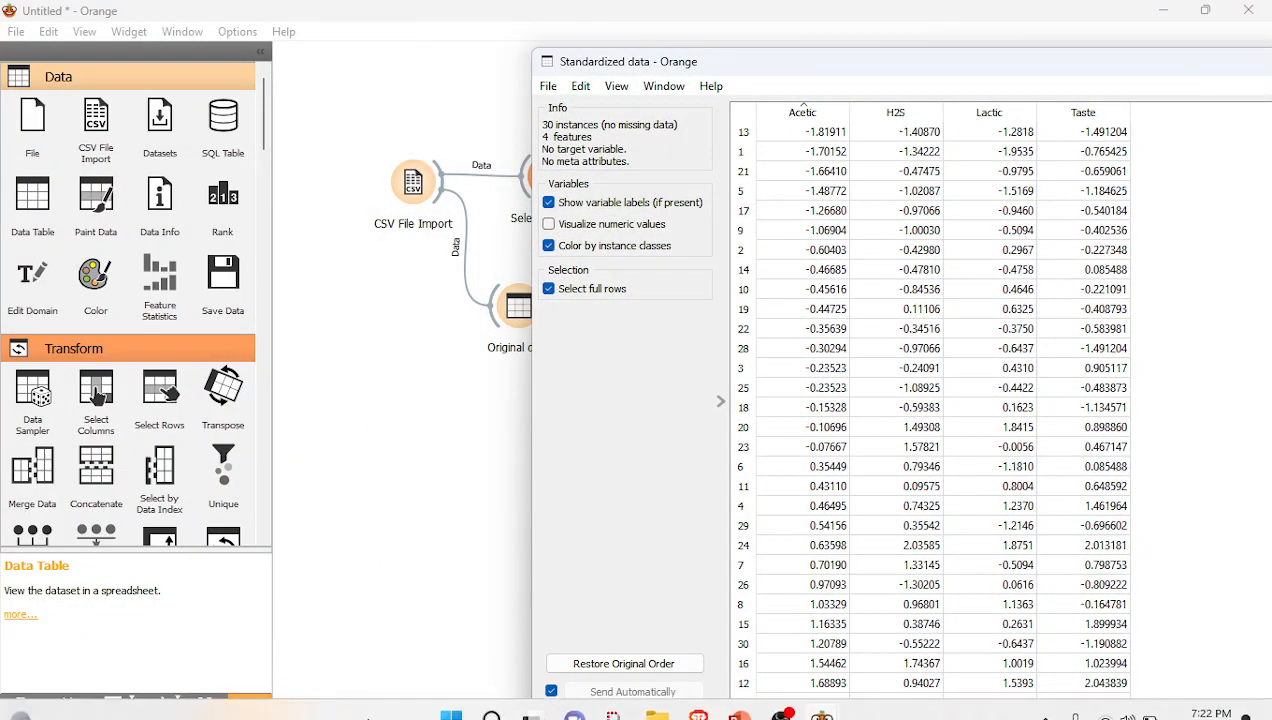
Bring the workflow window forward and restore it from full screen to a smaller size.
click(375, 556)
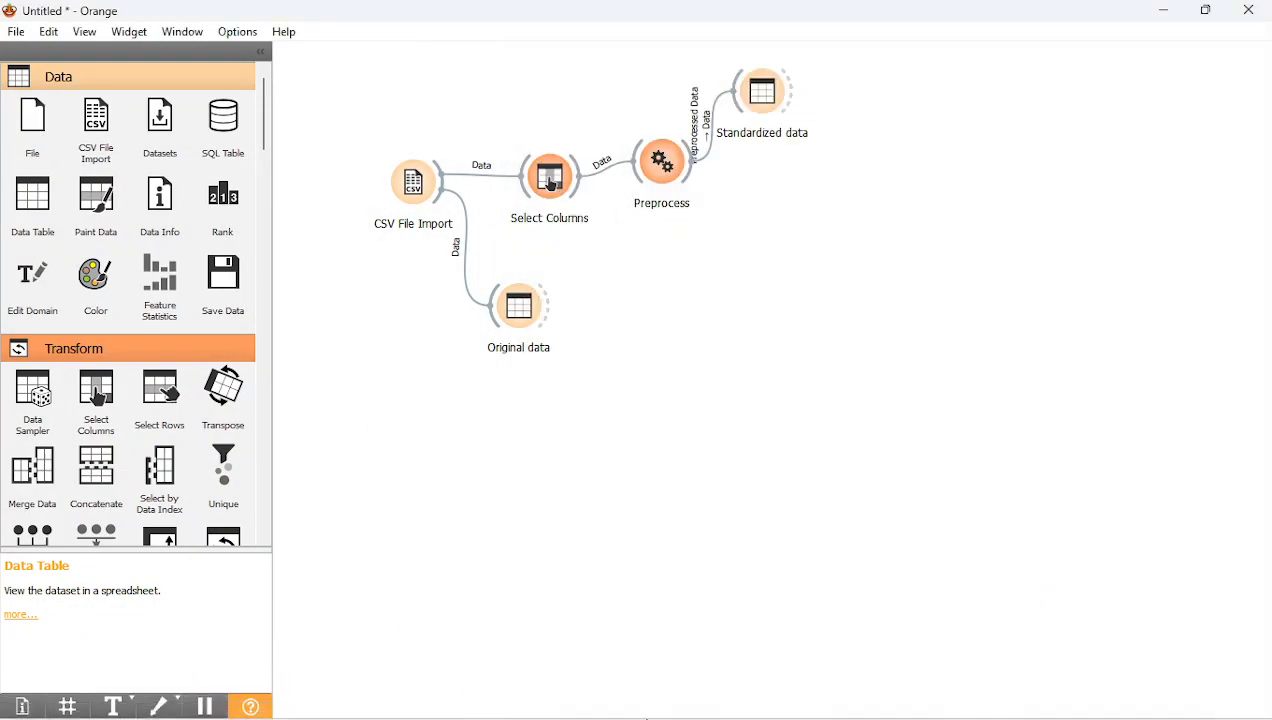
click(1205, 10)
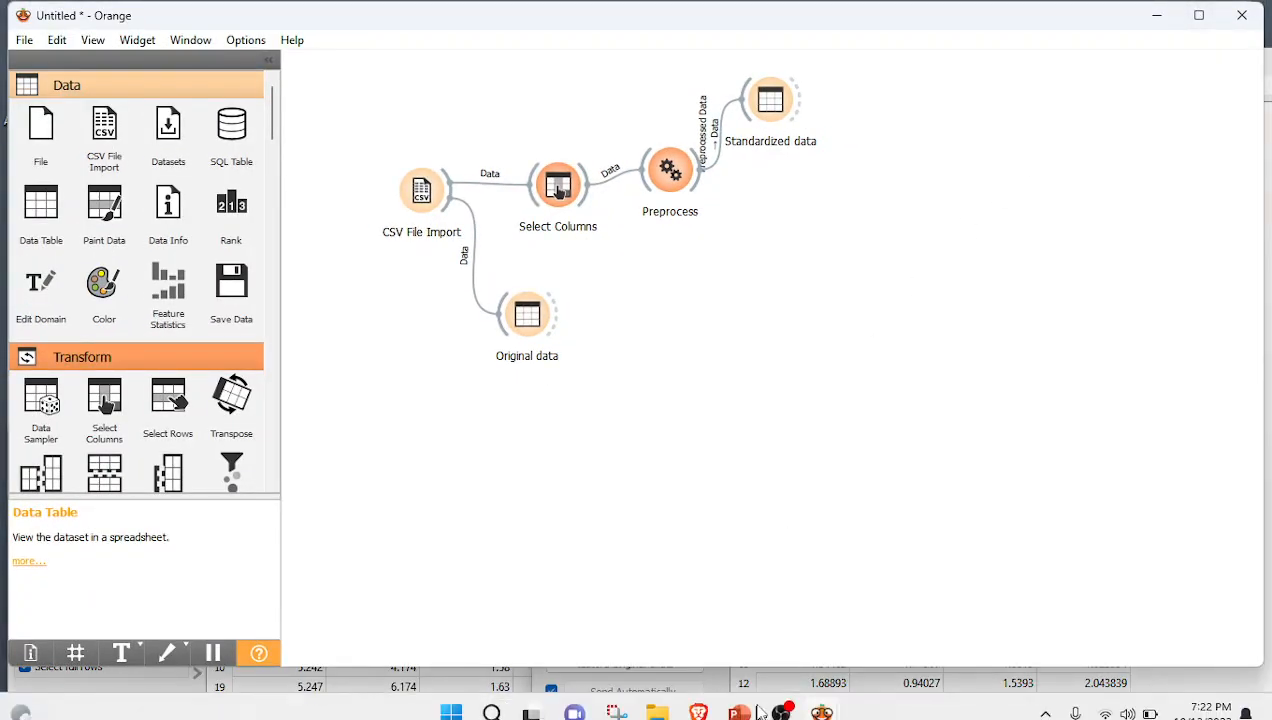
click(777, 691)
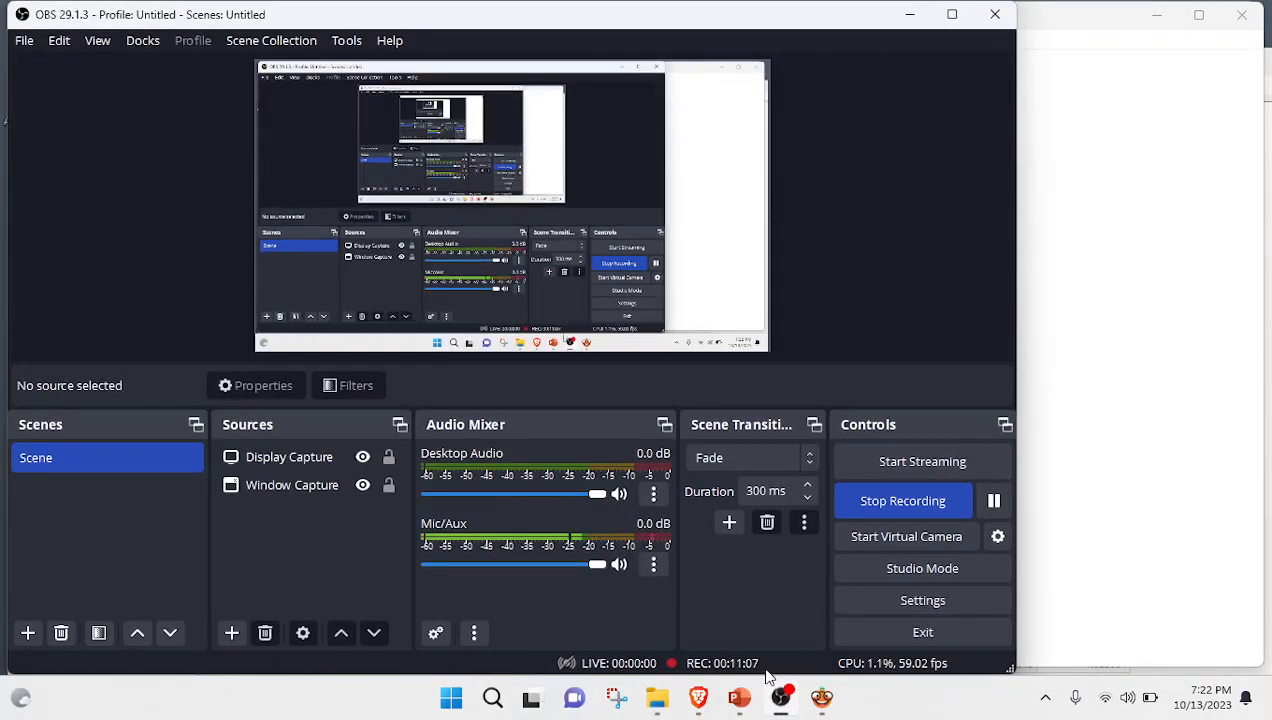
click(913, 17)
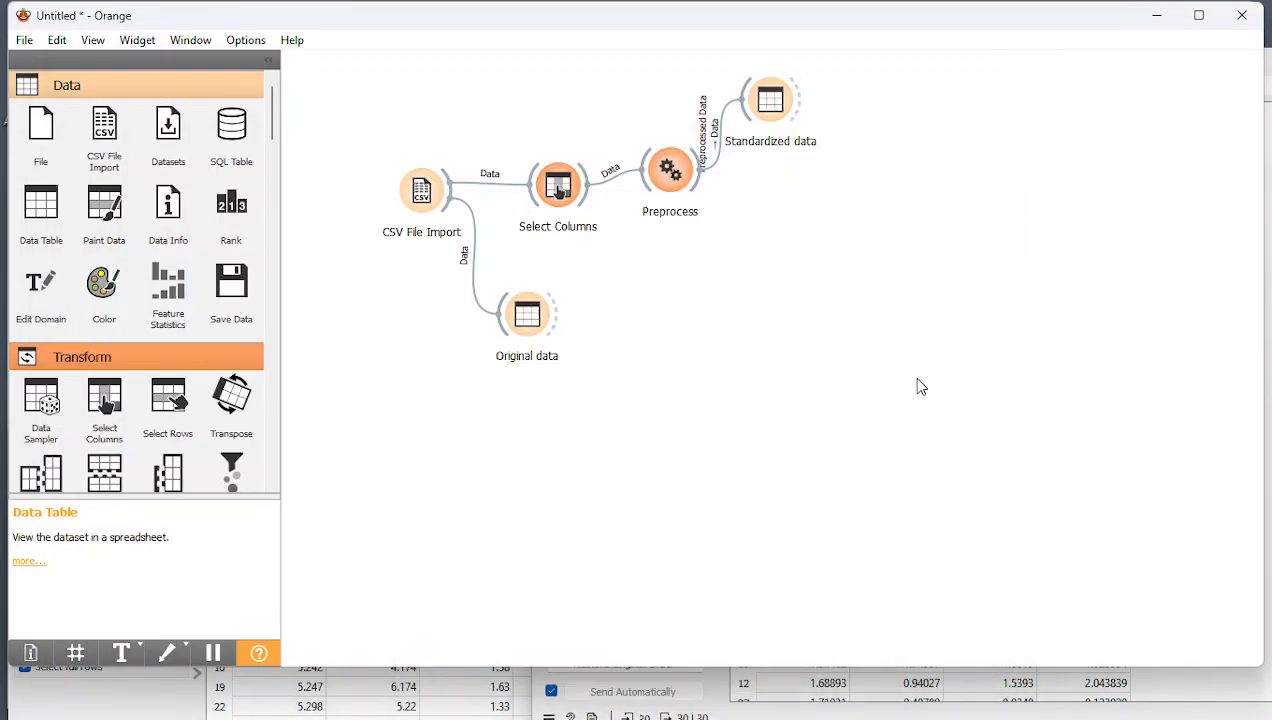
Bring the Standardized data table and the Original data table forward in turn to compare their Acetic values.
click(808, 690)
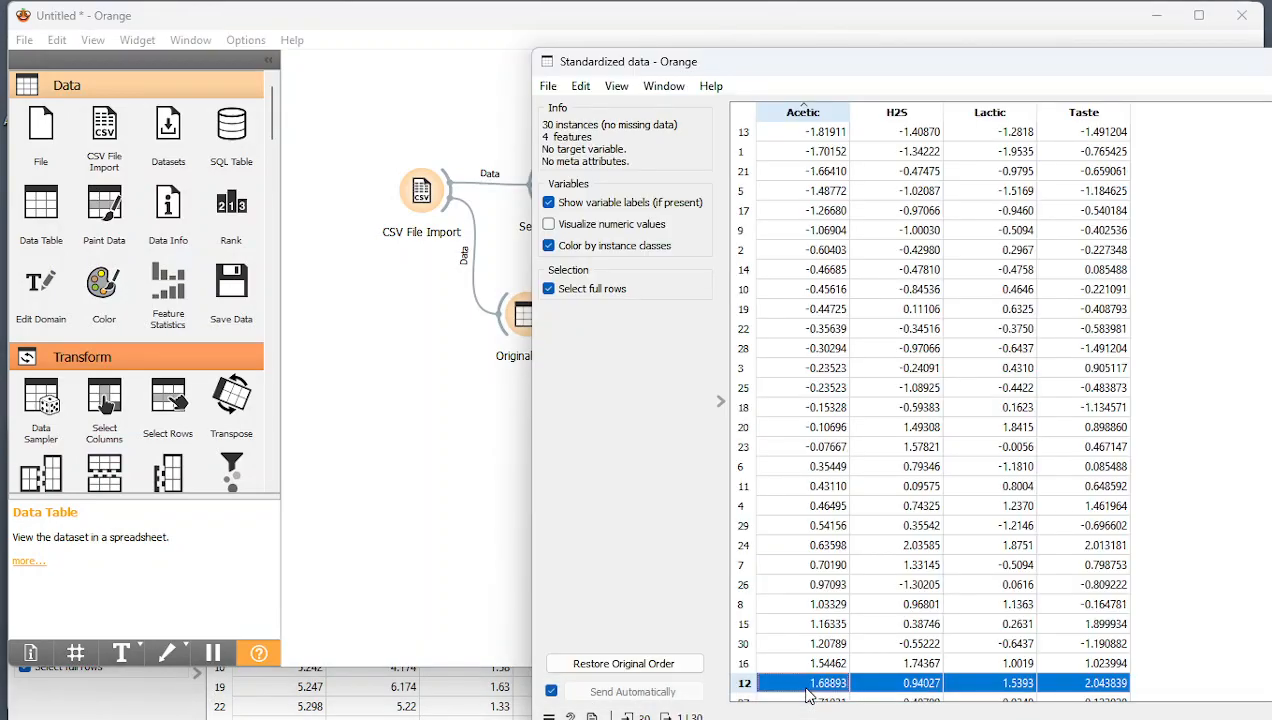
click(440, 703)
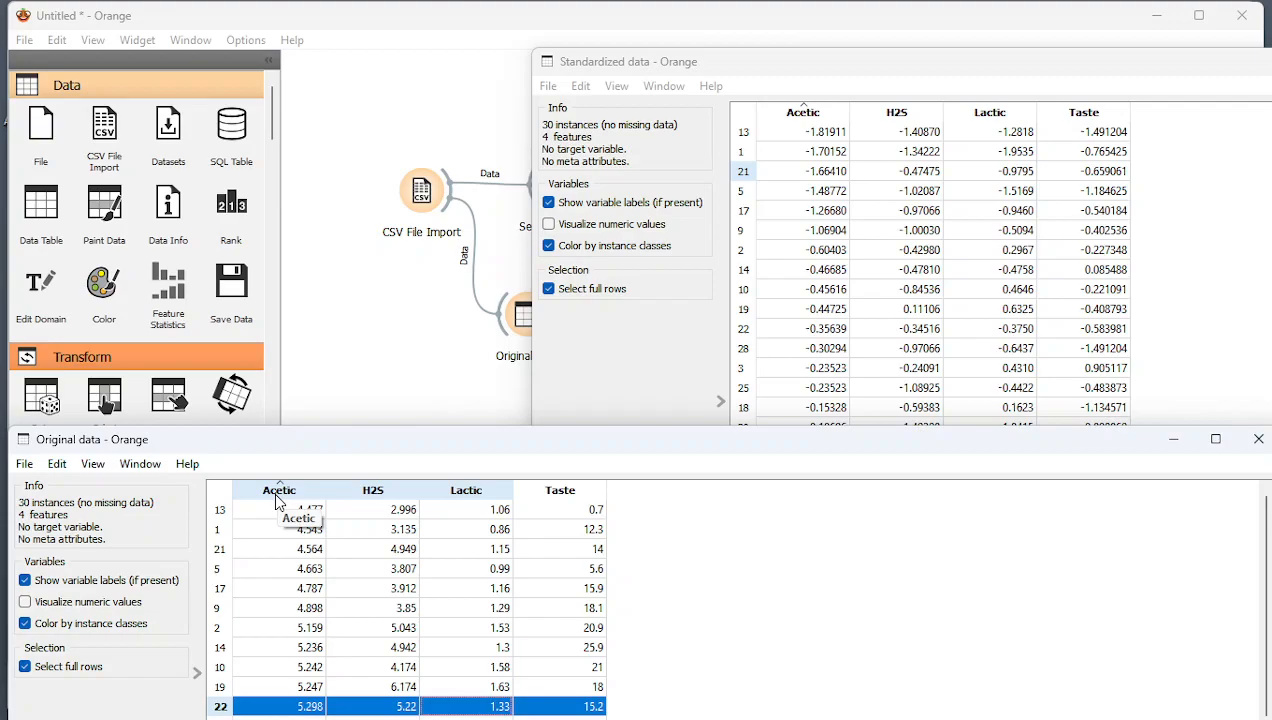
Add a Feature Statistics widget fed by CSV File Import, examine the variables' means, and leave the statistics window.
drag(172, 292, 362, 312)
drag(411, 224, 355, 303)
double_click(355, 303)
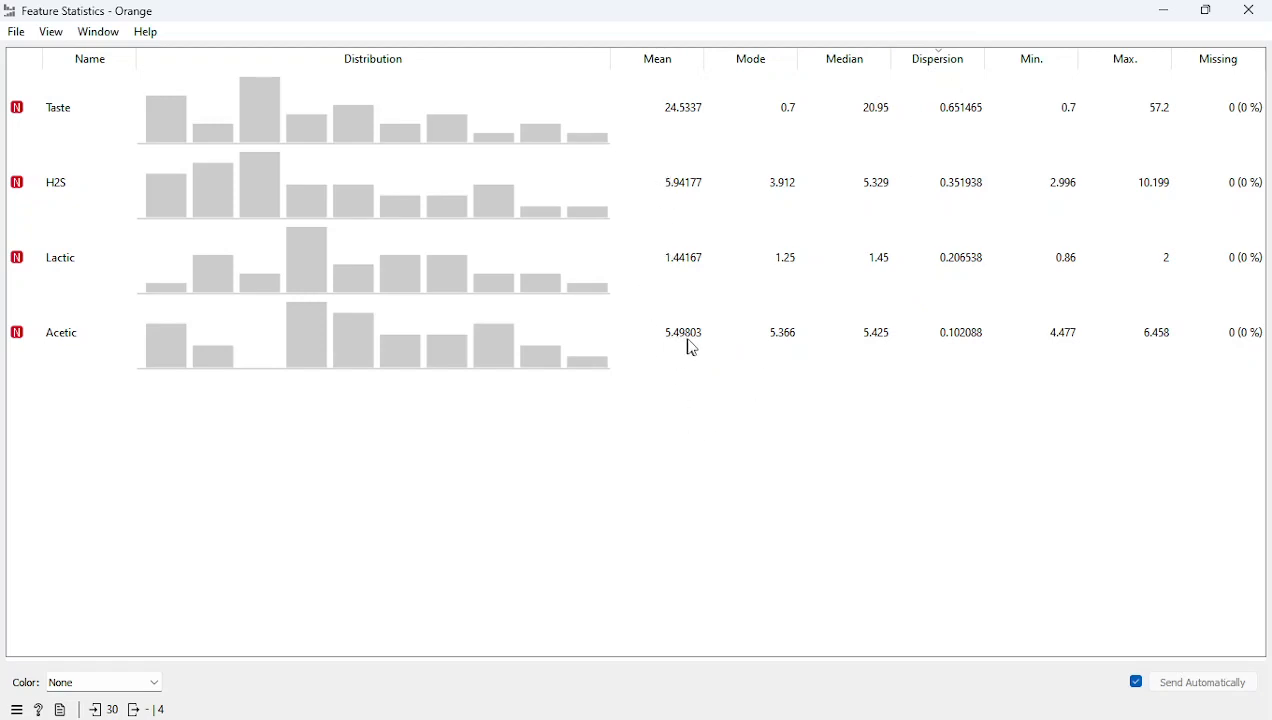
click(1161, 16)
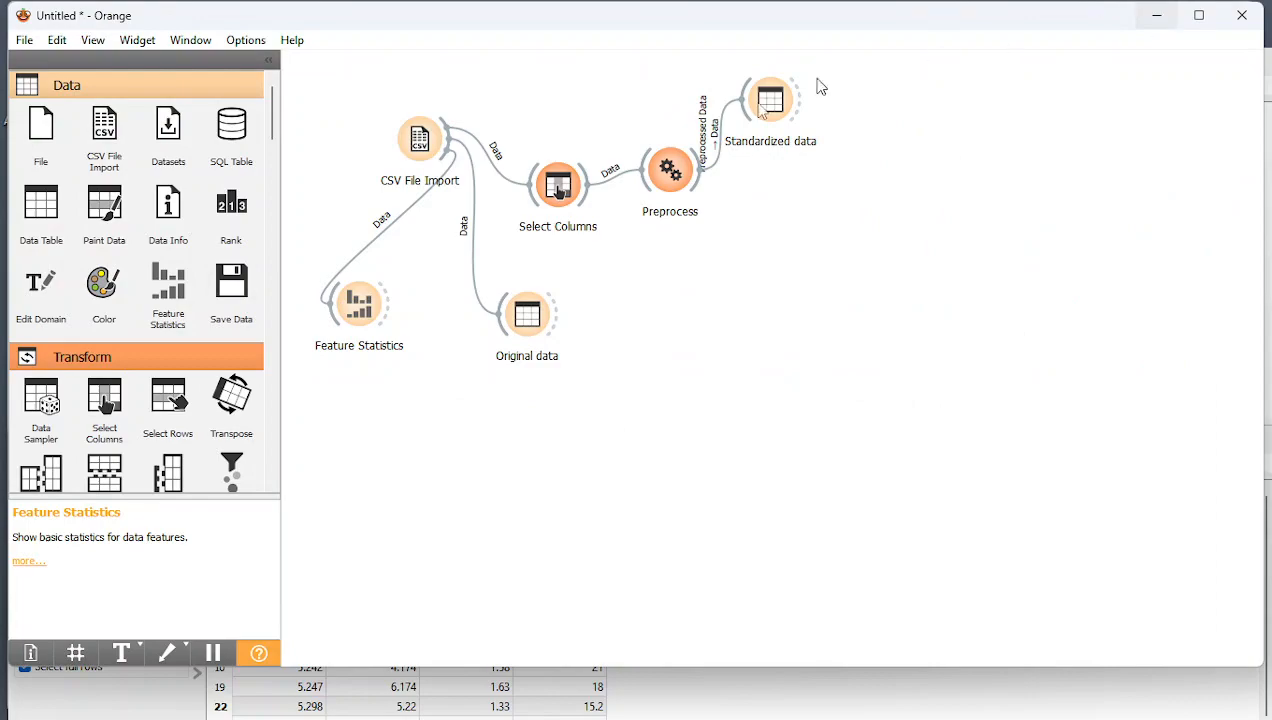
Delete the Feature Statistics widget from the workflow.
click(359, 316)
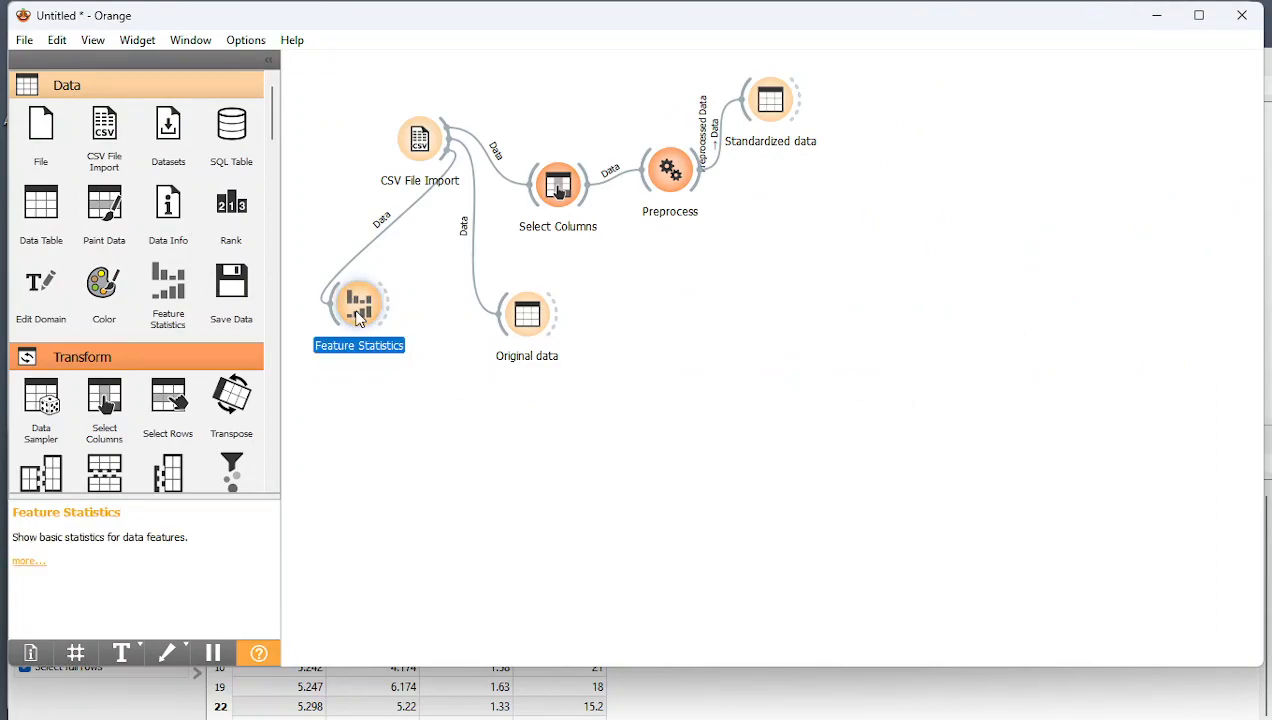
key(Delete)
Compare the Acetic and H2S values in the Original data table with those in the Standardized data table.
click(330, 706)
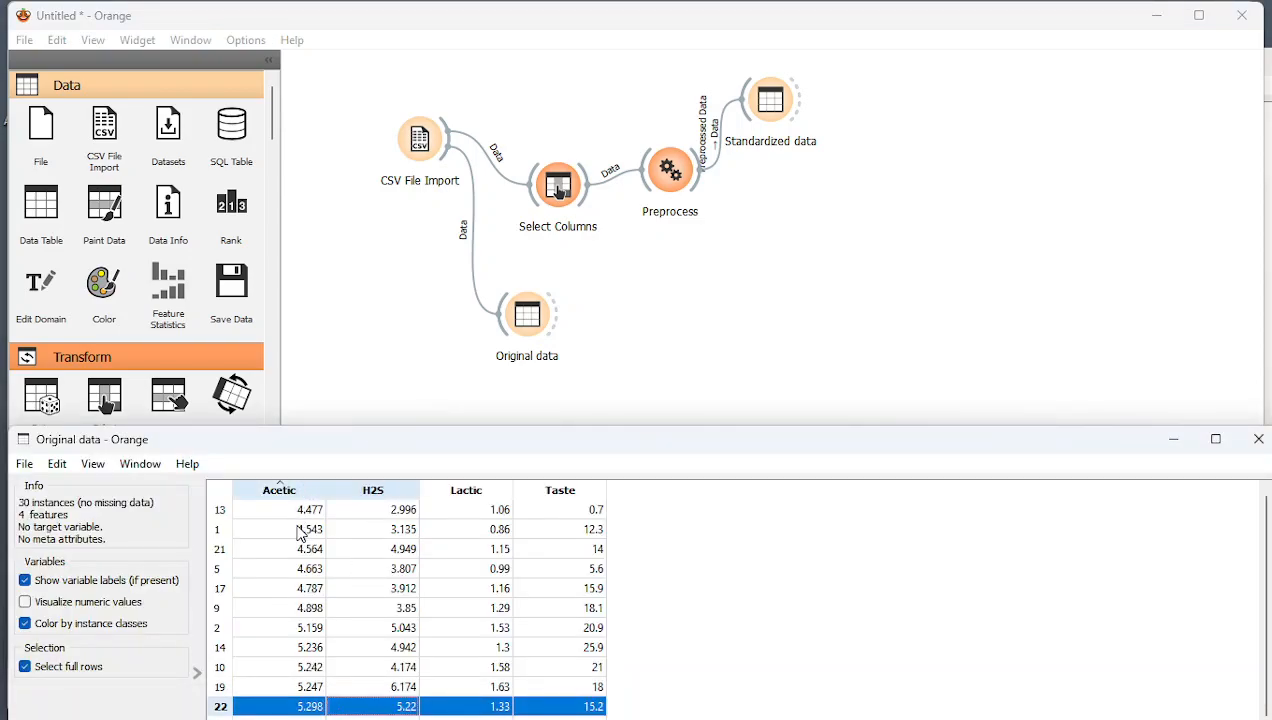
mouse_move(480, 703)
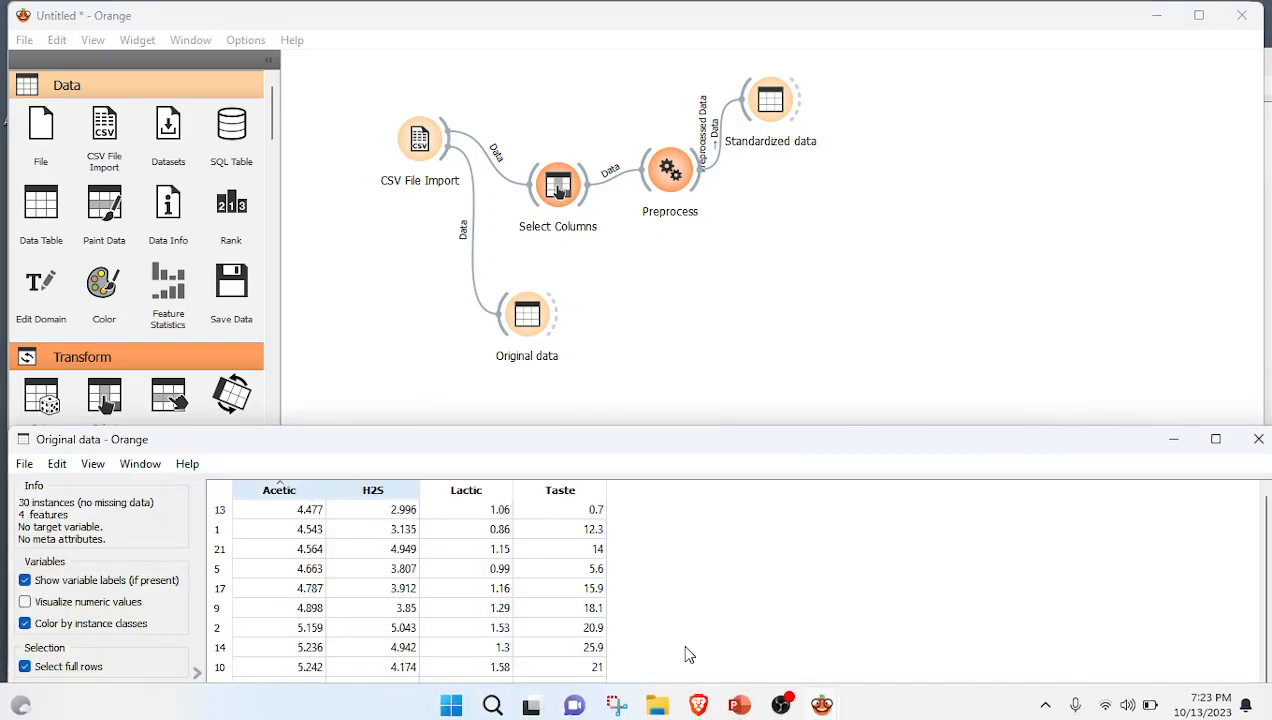
click(703, 297)
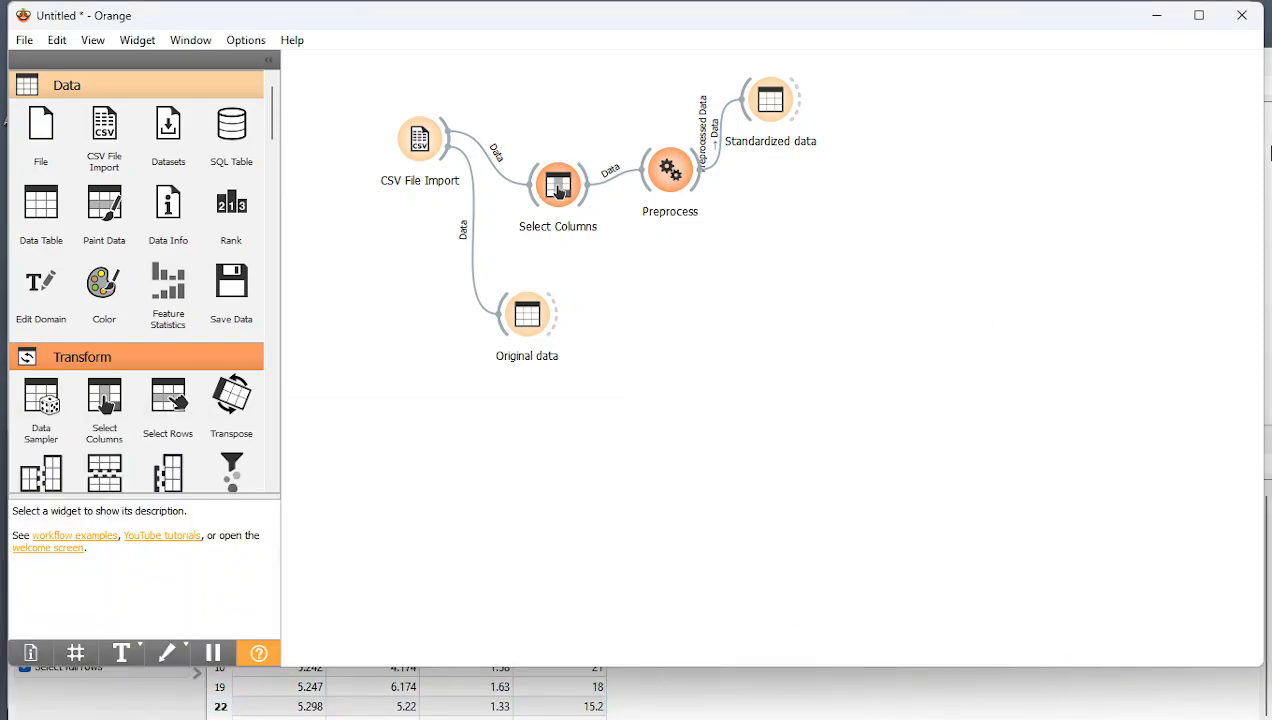
click(1268, 152)
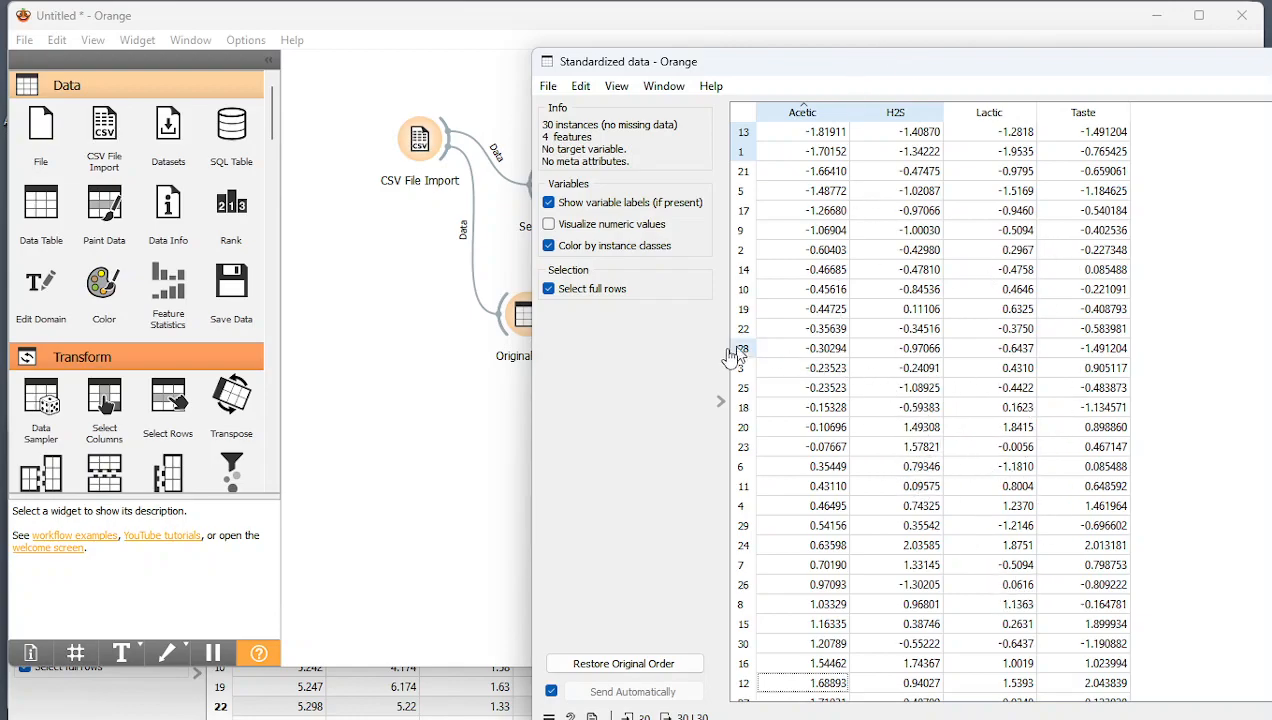
Move the Standardized data table's window away from the workflow widgets and close it.
right_click(911, 60)
click(847, 56)
drag(847, 56, 105, 420)
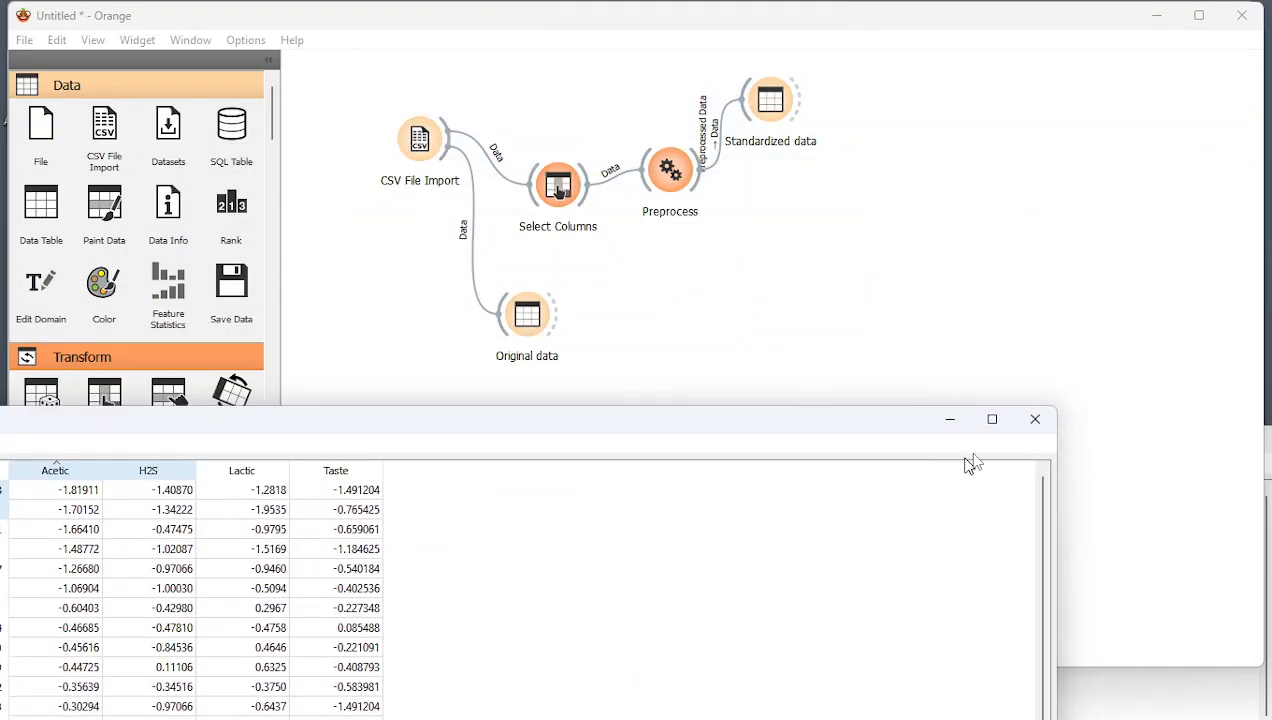
click(1034, 421)
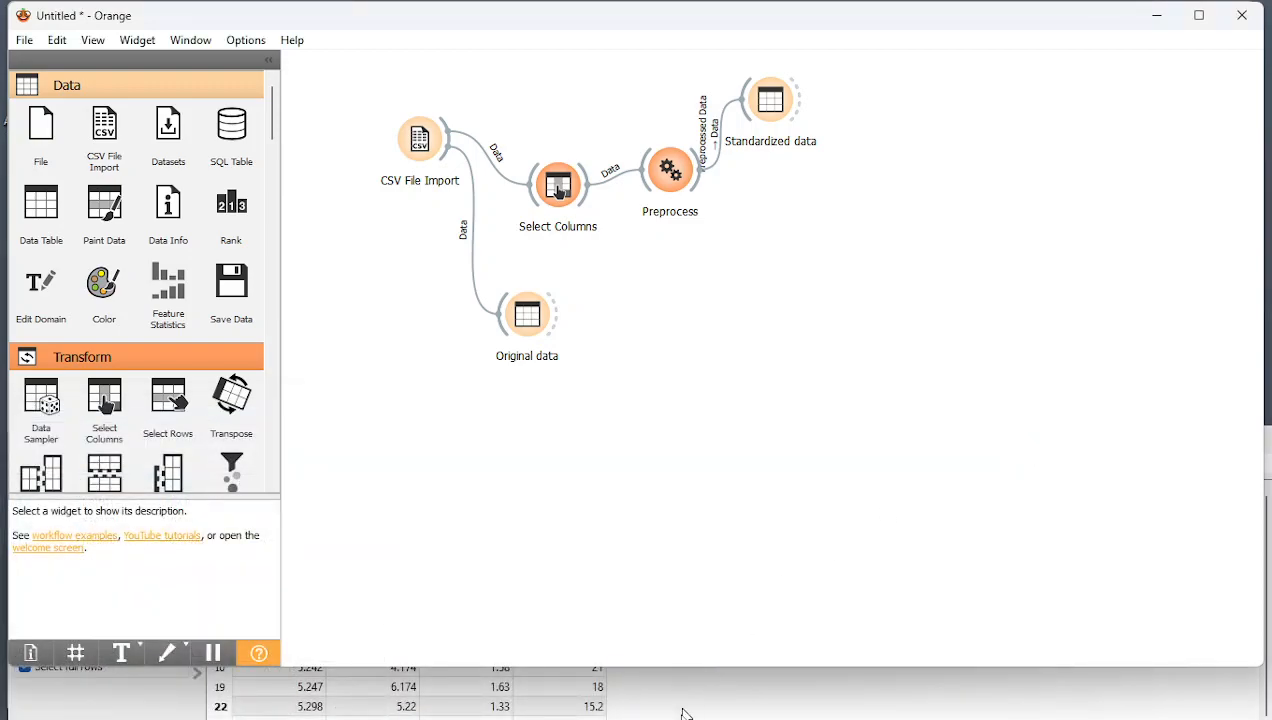
Add the Unsupervised category's PCA widget below Standardized data and feed it the preprocessed data from Preprocess.
mouse_move(698, 697)
drag(276, 129, 253, 225)
scroll(235, 255, down, 3)
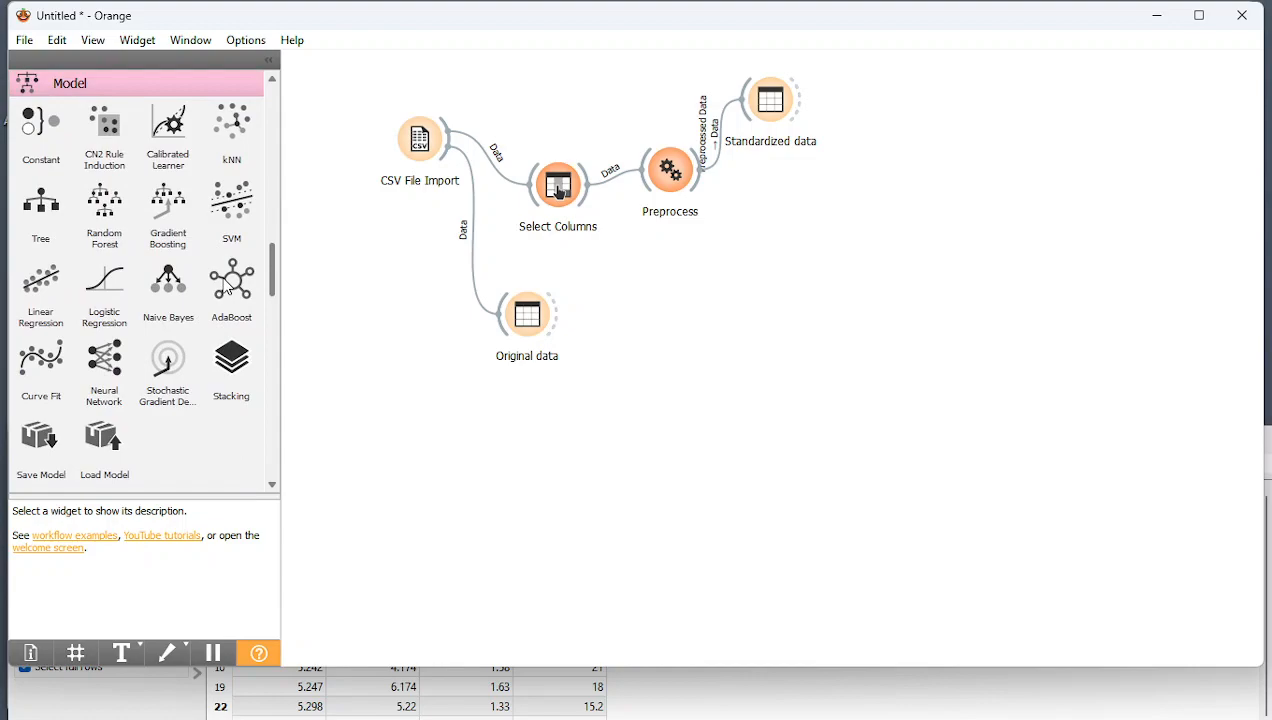
scroll(228, 287, down, 1)
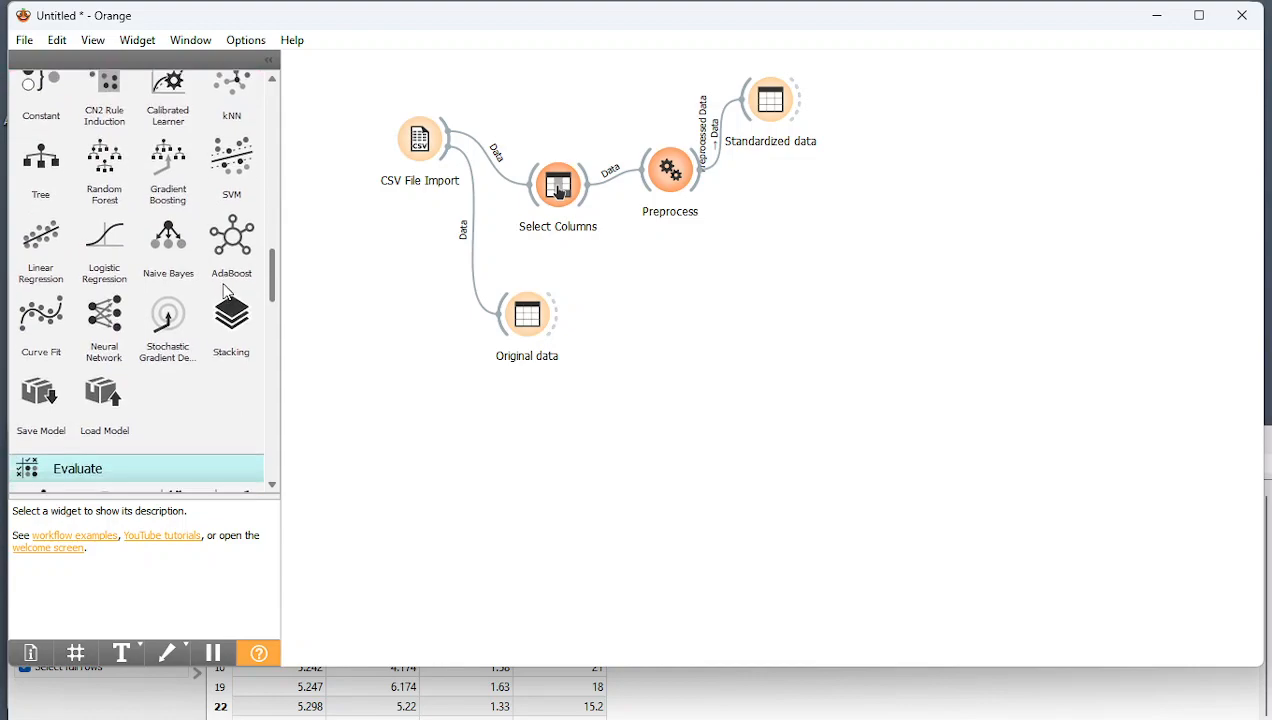
scroll(218, 305, down, 5)
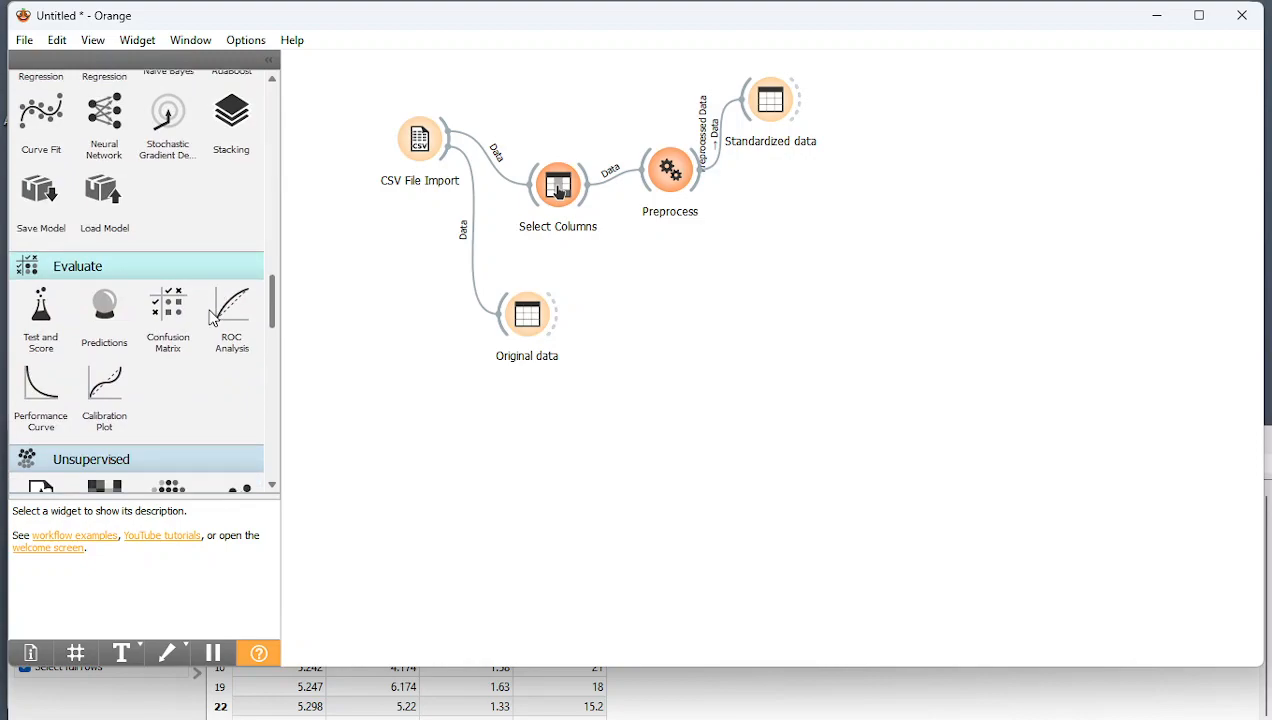
scroll(205, 332, down, 5)
scroll(200, 346, down, 3)
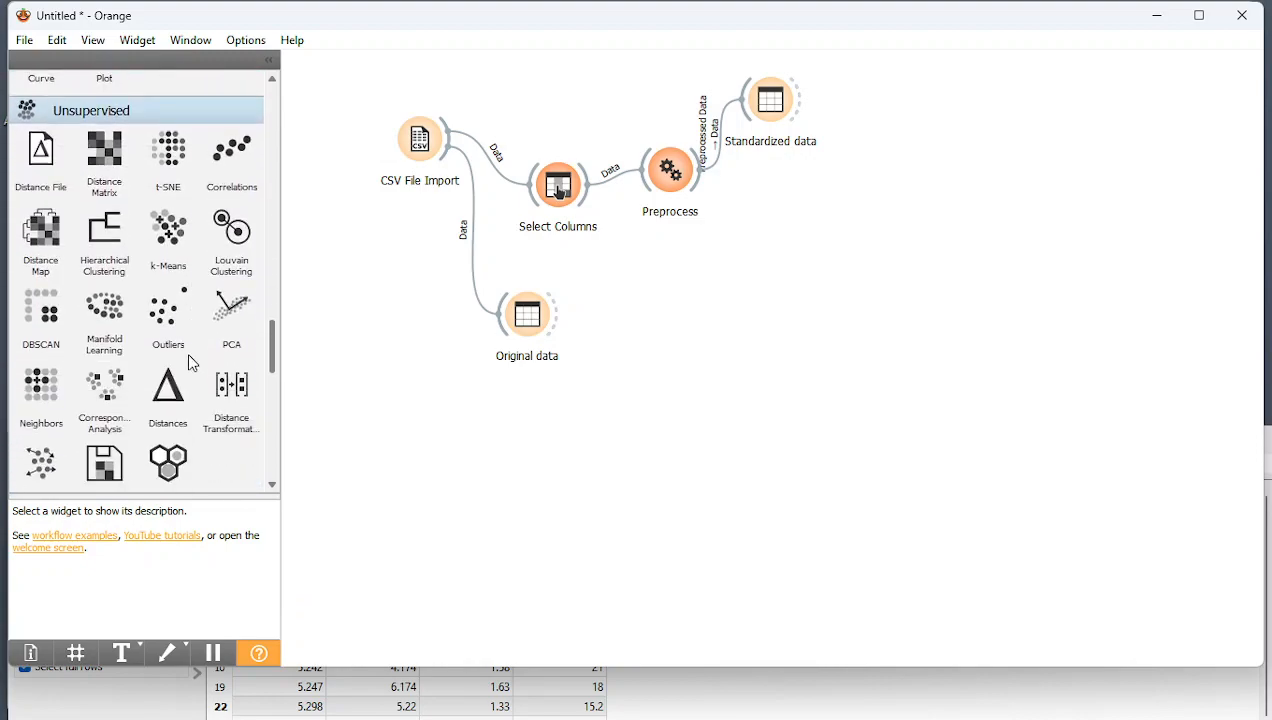
scroll(186, 354, down, 5)
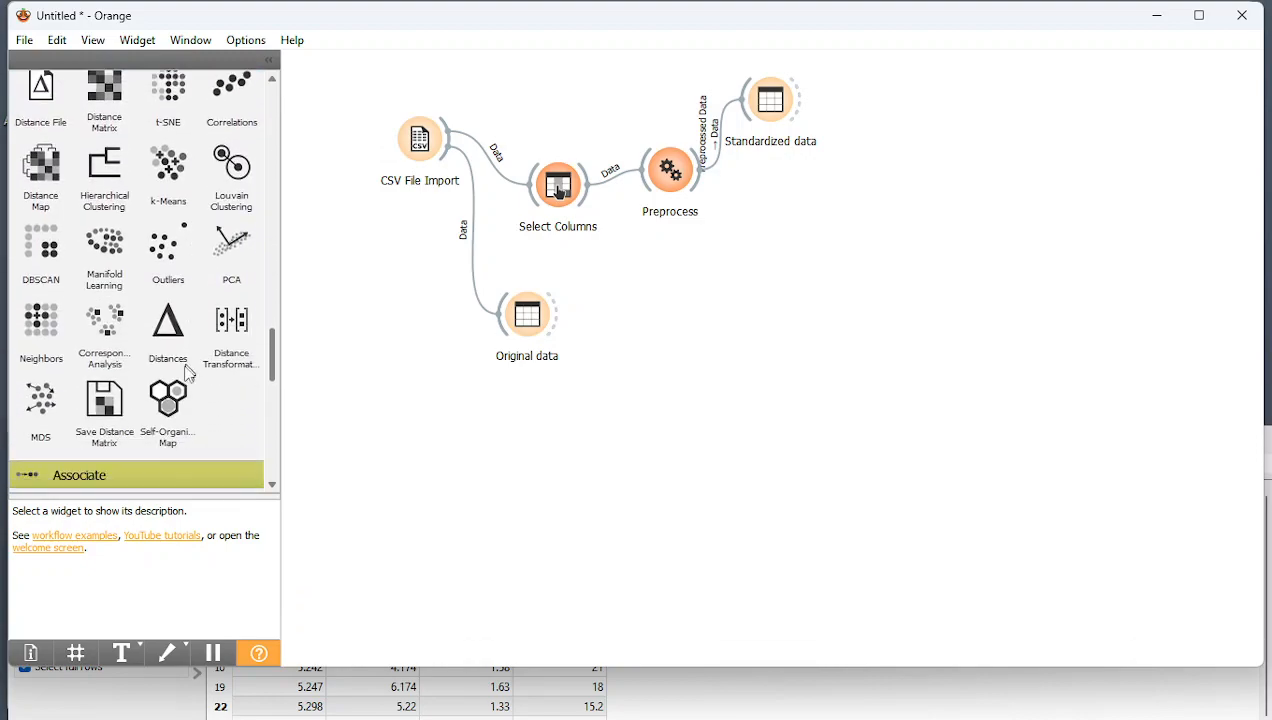
scroll(177, 390, down, 4)
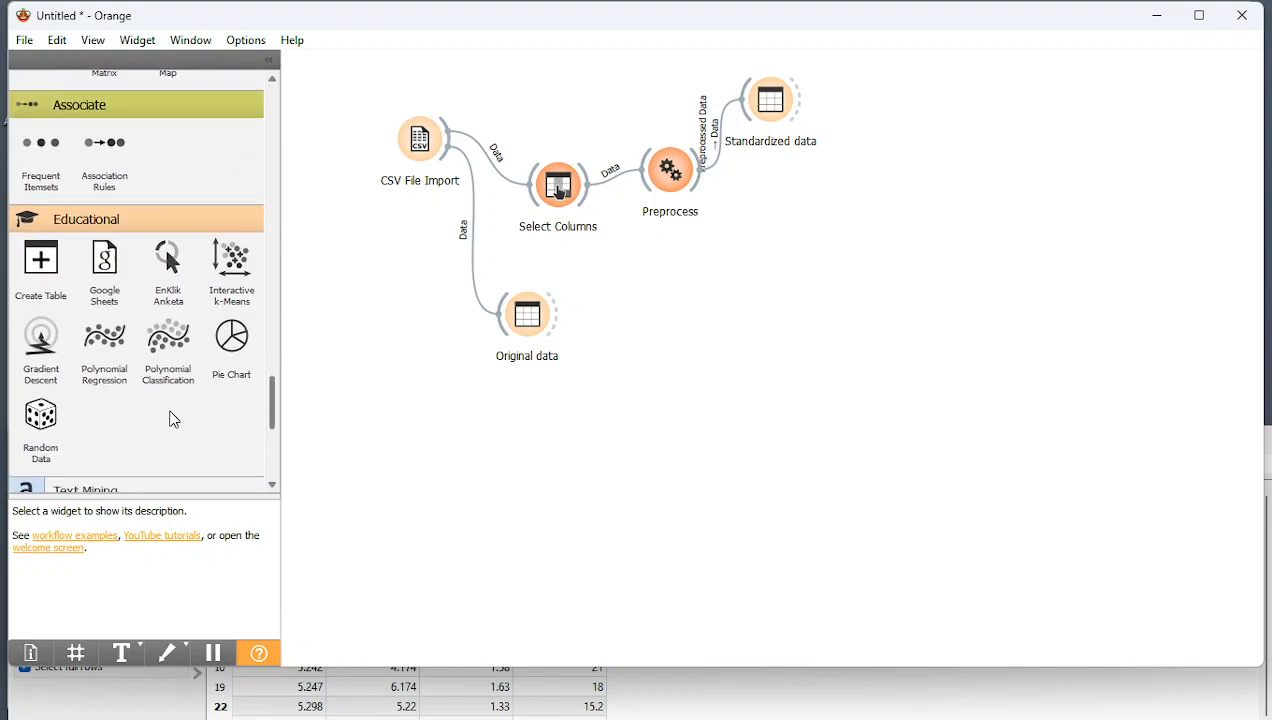
scroll(170, 413, down, 3)
scroll(162, 426, up, 1)
scroll(154, 428, down, 1)
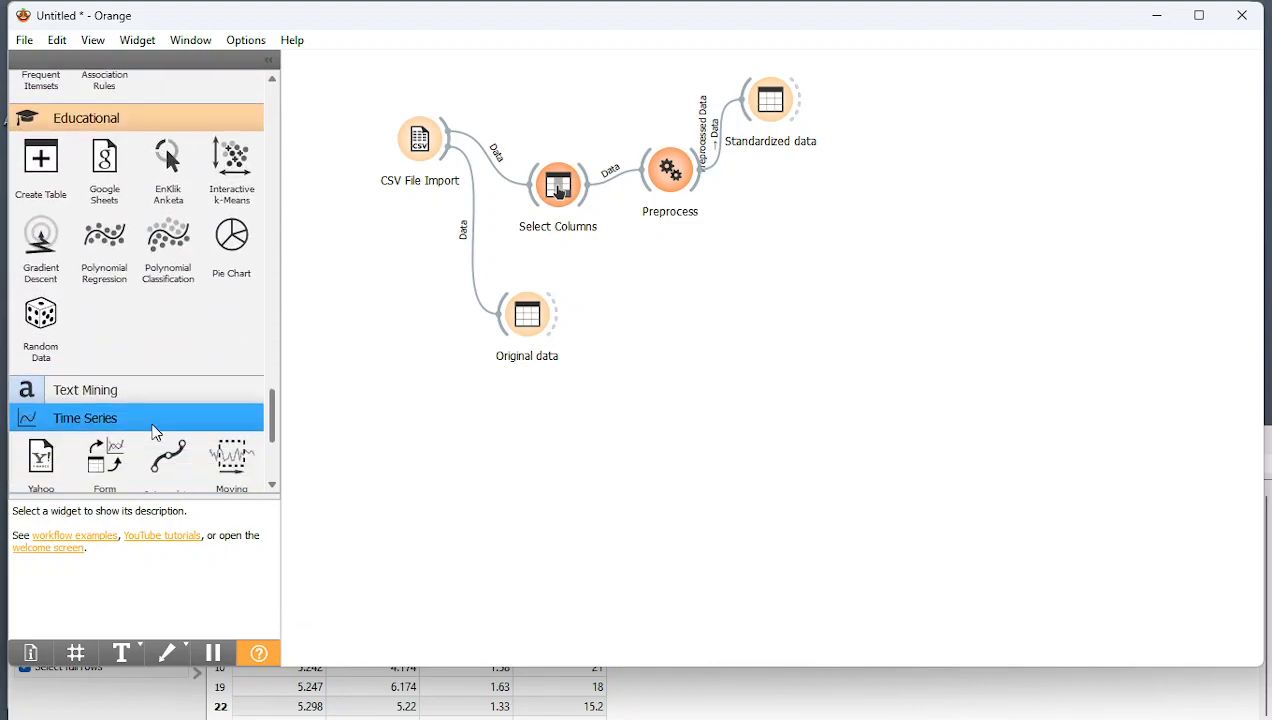
scroll(154, 428, up, 1)
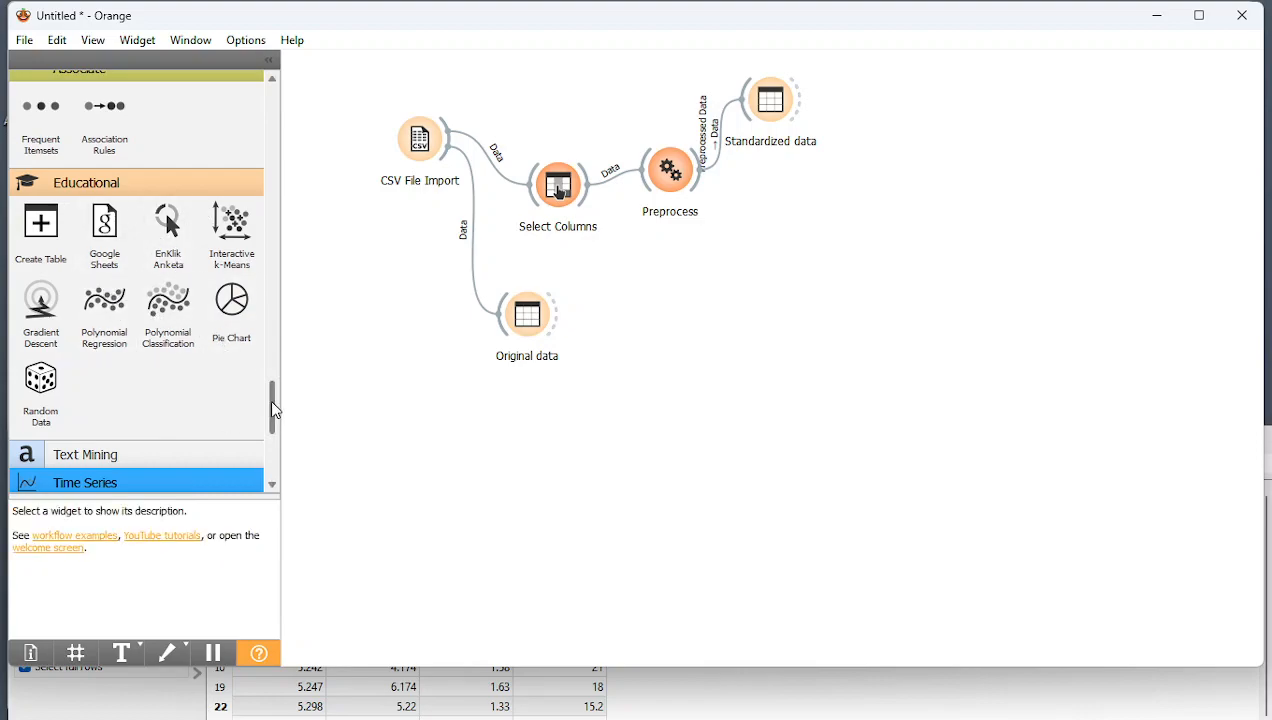
drag(272, 403, 274, 345)
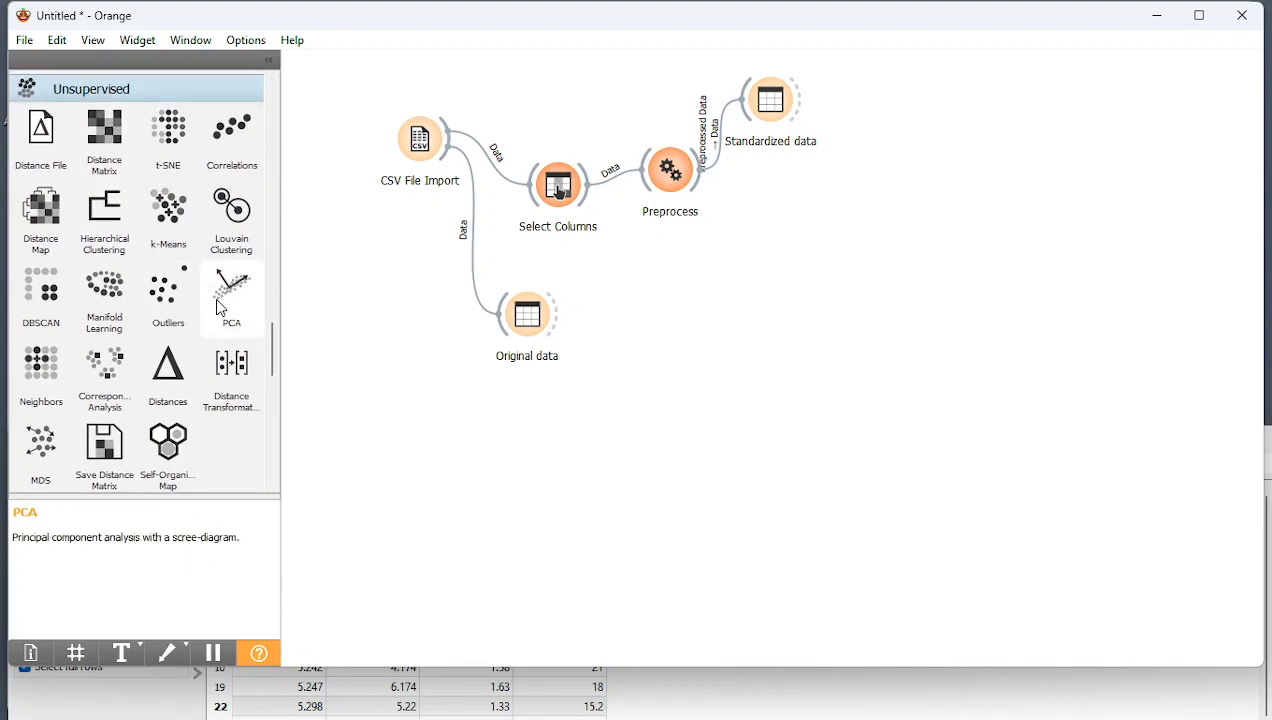
drag(220, 308, 776, 244)
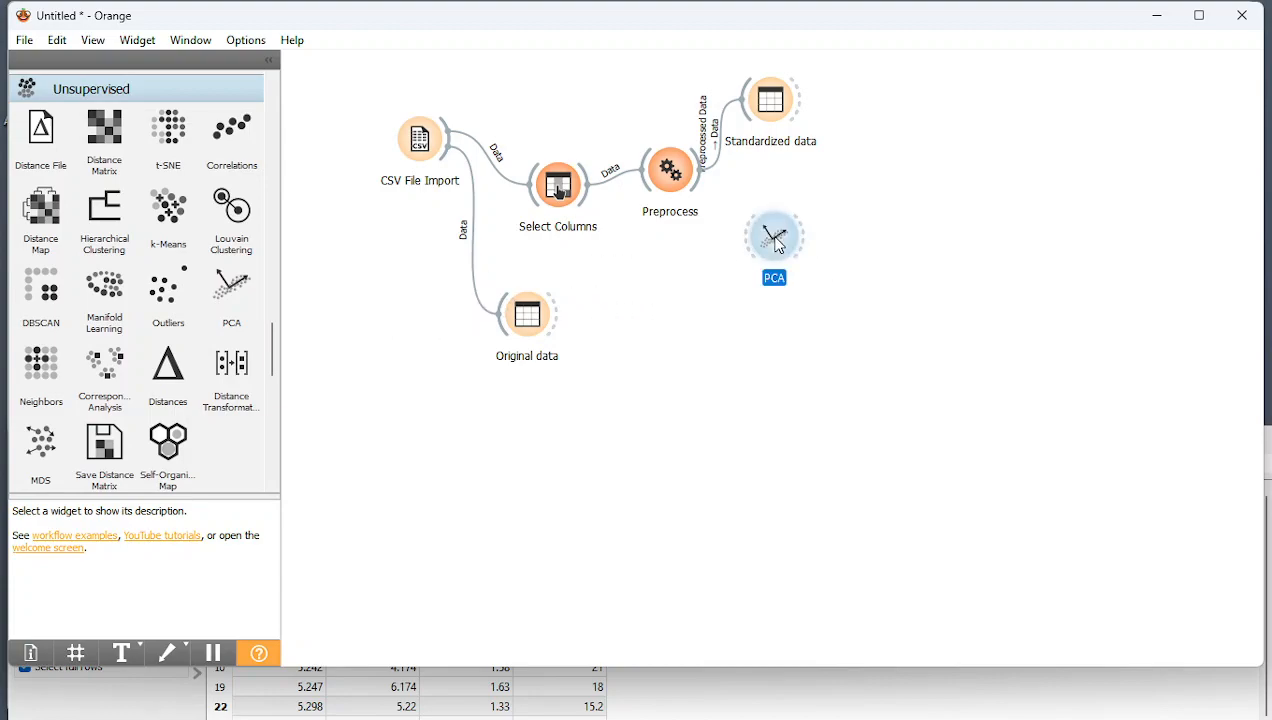
drag(700, 170, 754, 238)
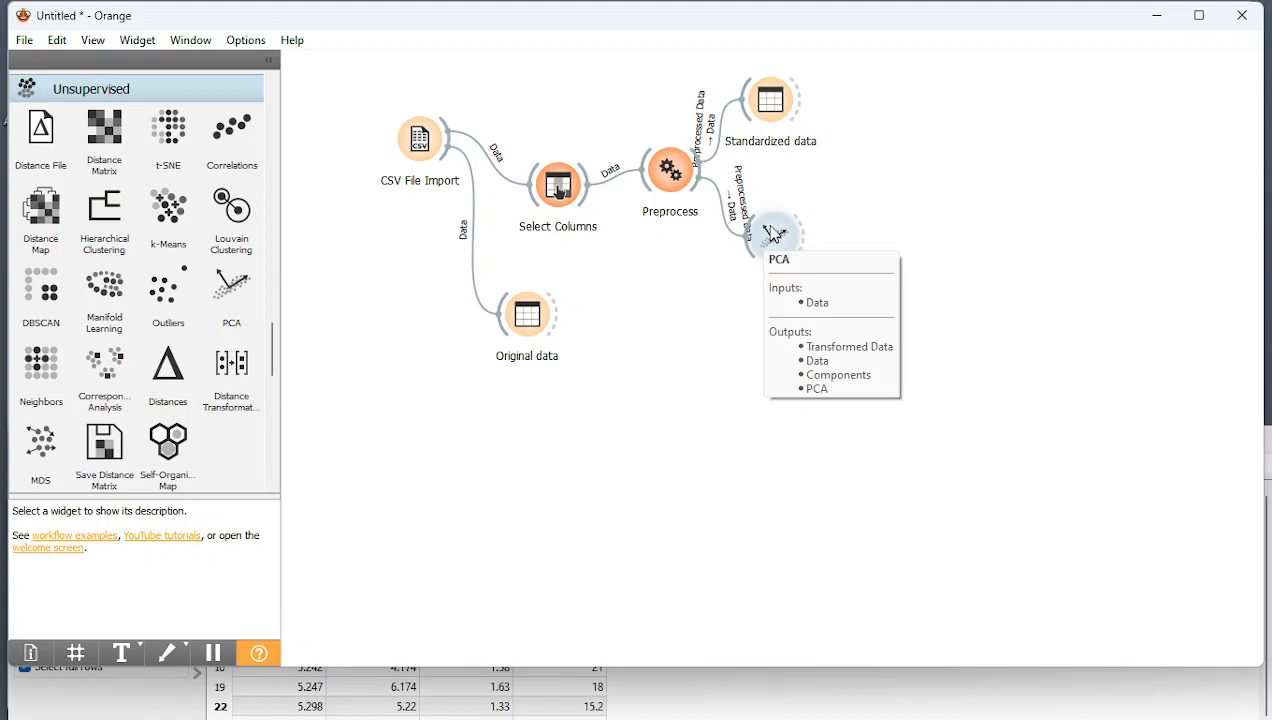
Open the PCA scree plot and examine the explained variance with 3 and 4 components before returning to 2.
double_click(767, 238)
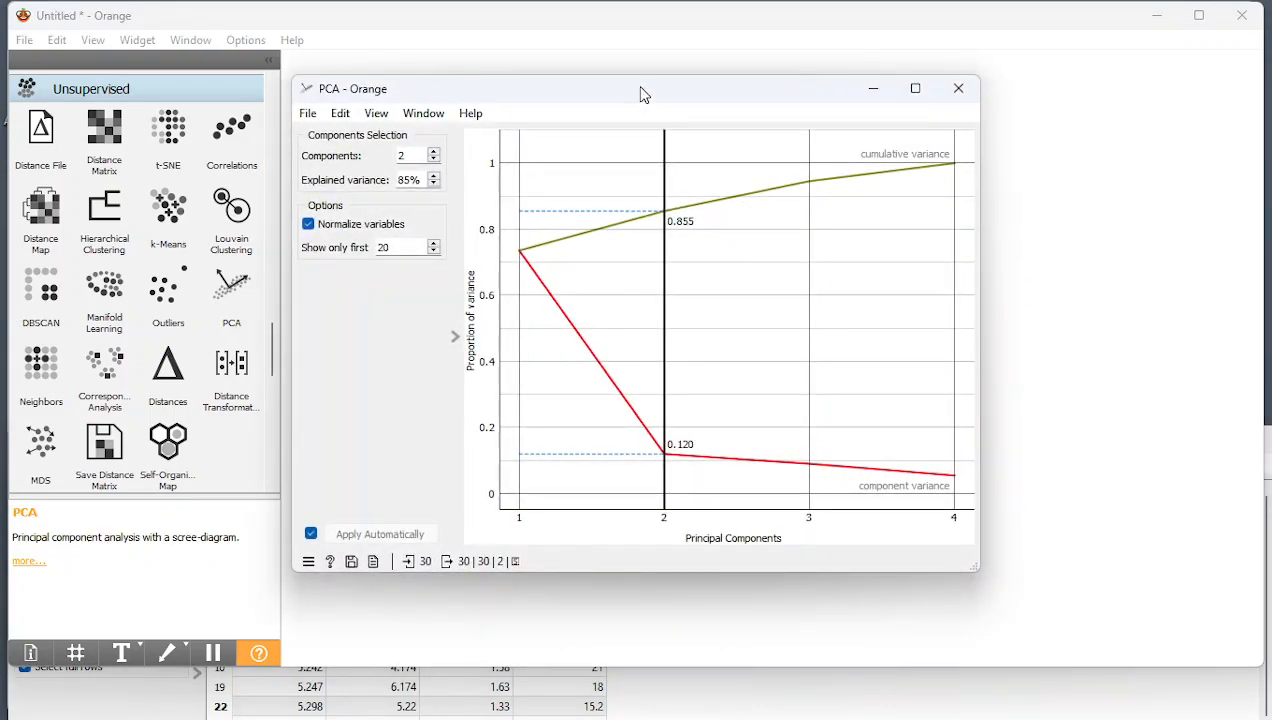
drag(644, 94, 650, 111)
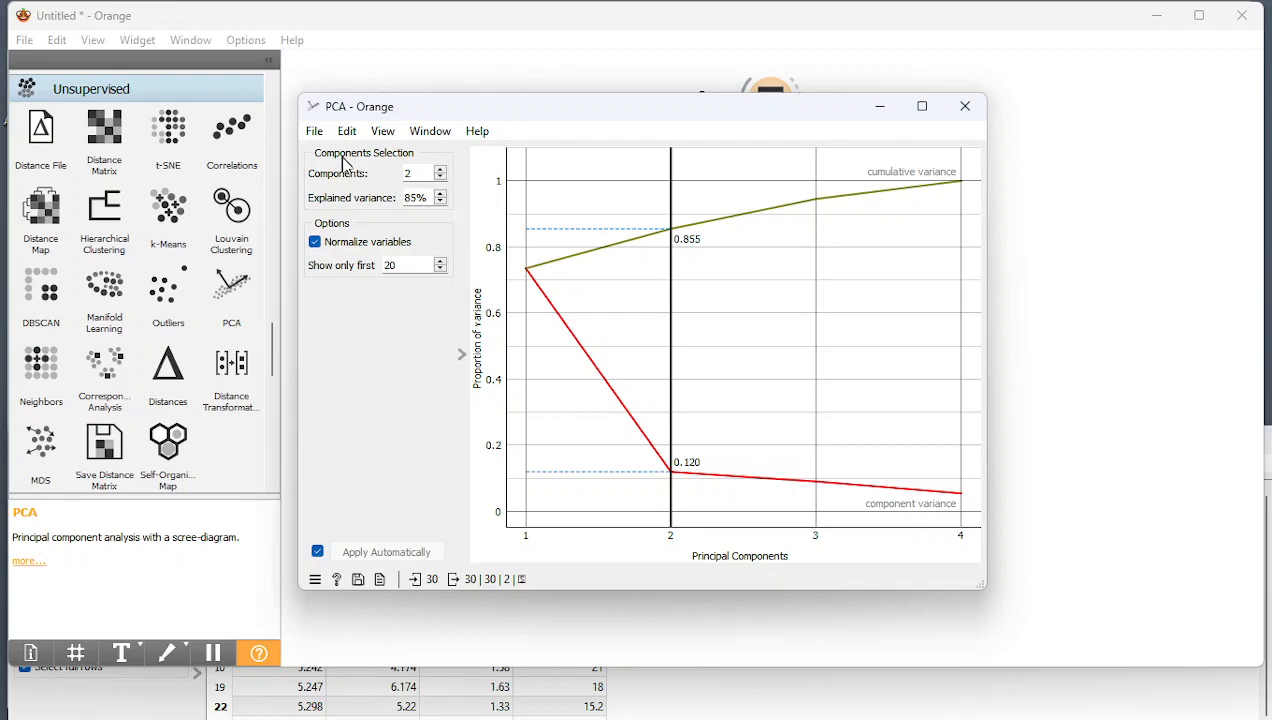
click(439, 172)
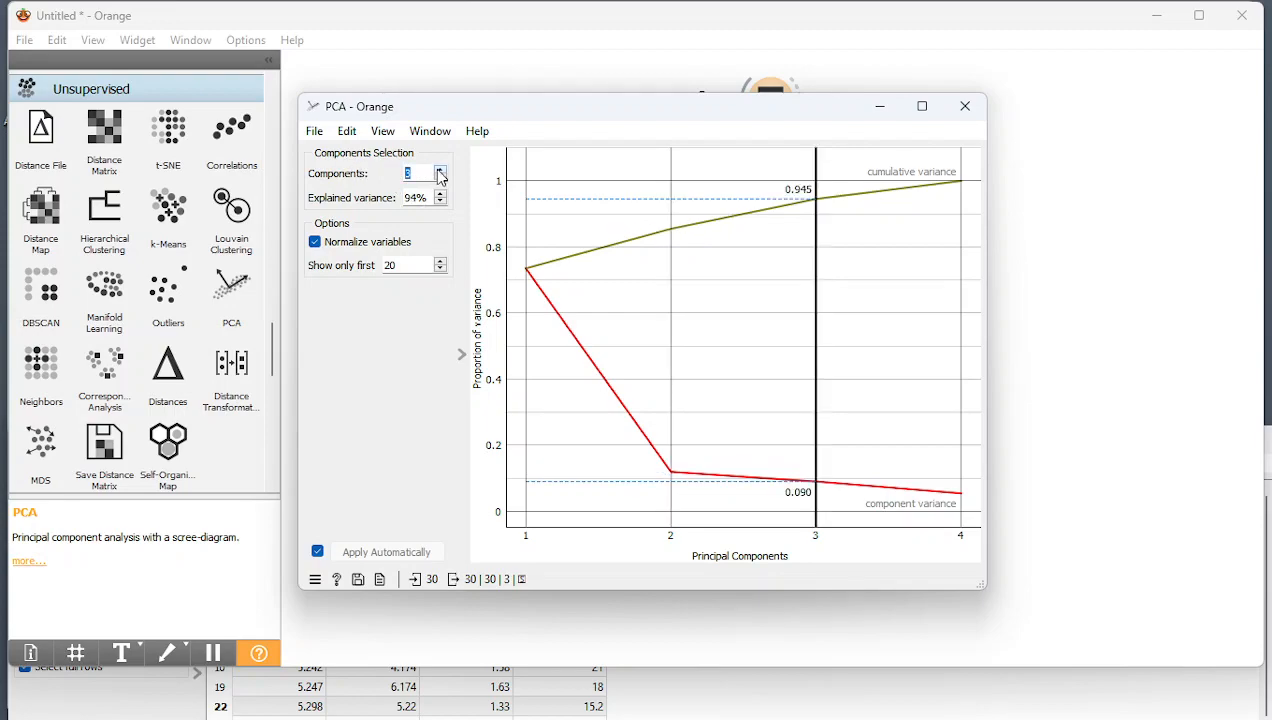
click(440, 173)
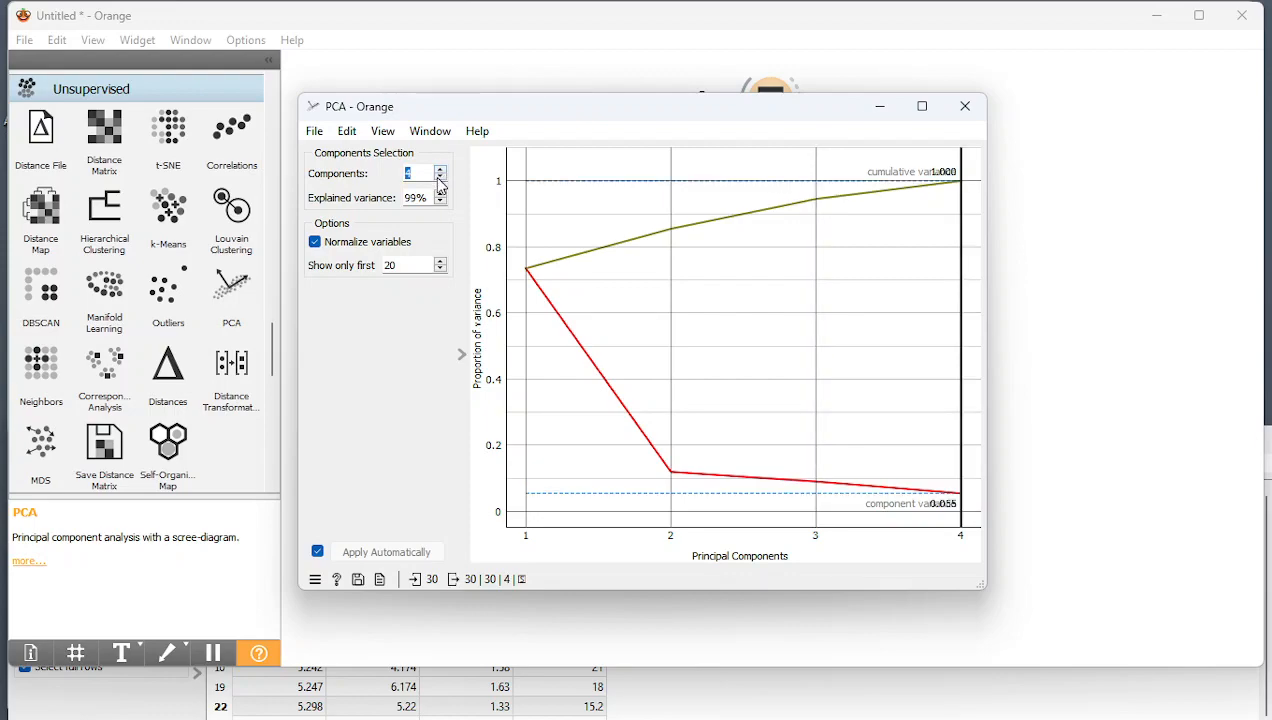
click(440, 178)
click(440, 178)
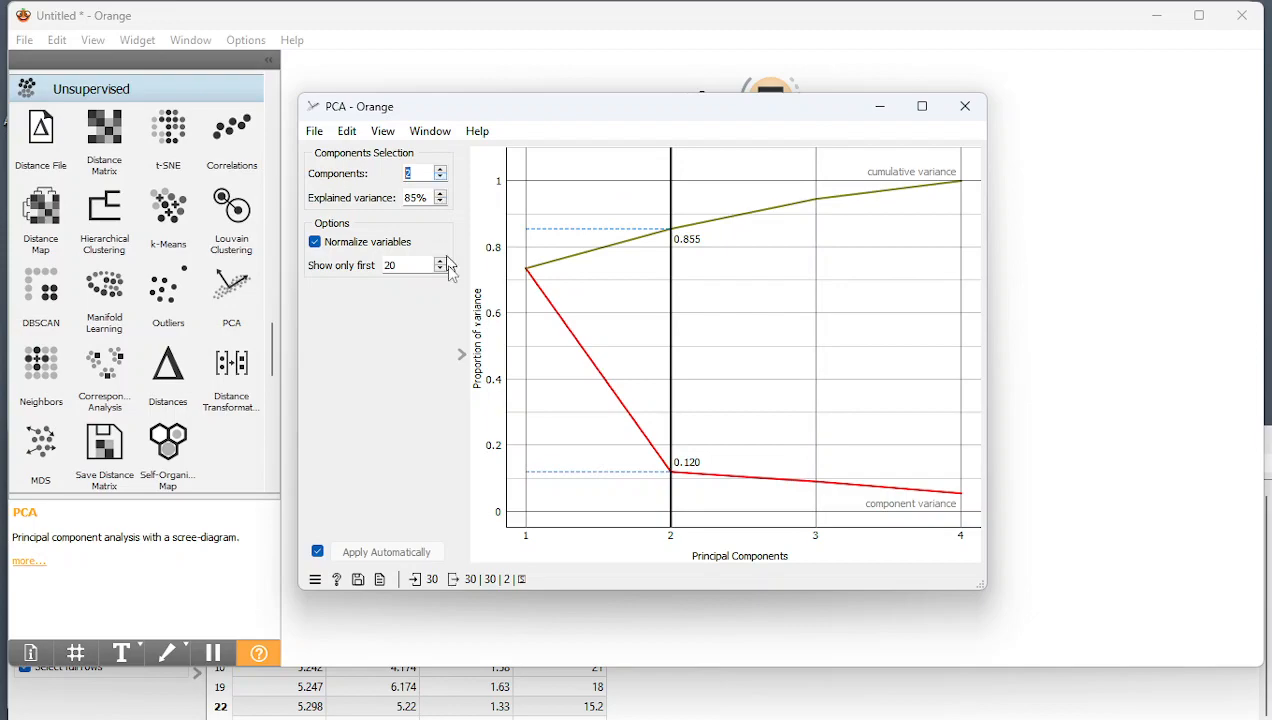
Turn off Normalize variables in the PCA settings and close the PCA window.
click(315, 246)
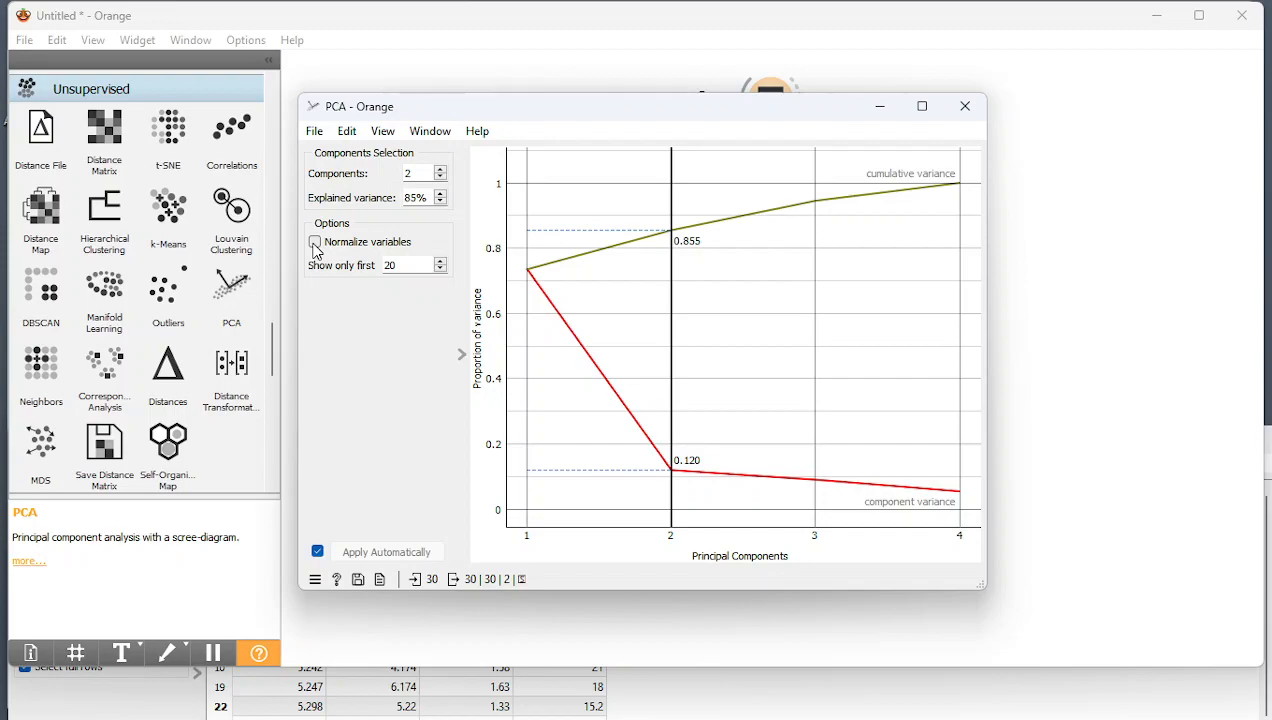
click(965, 118)
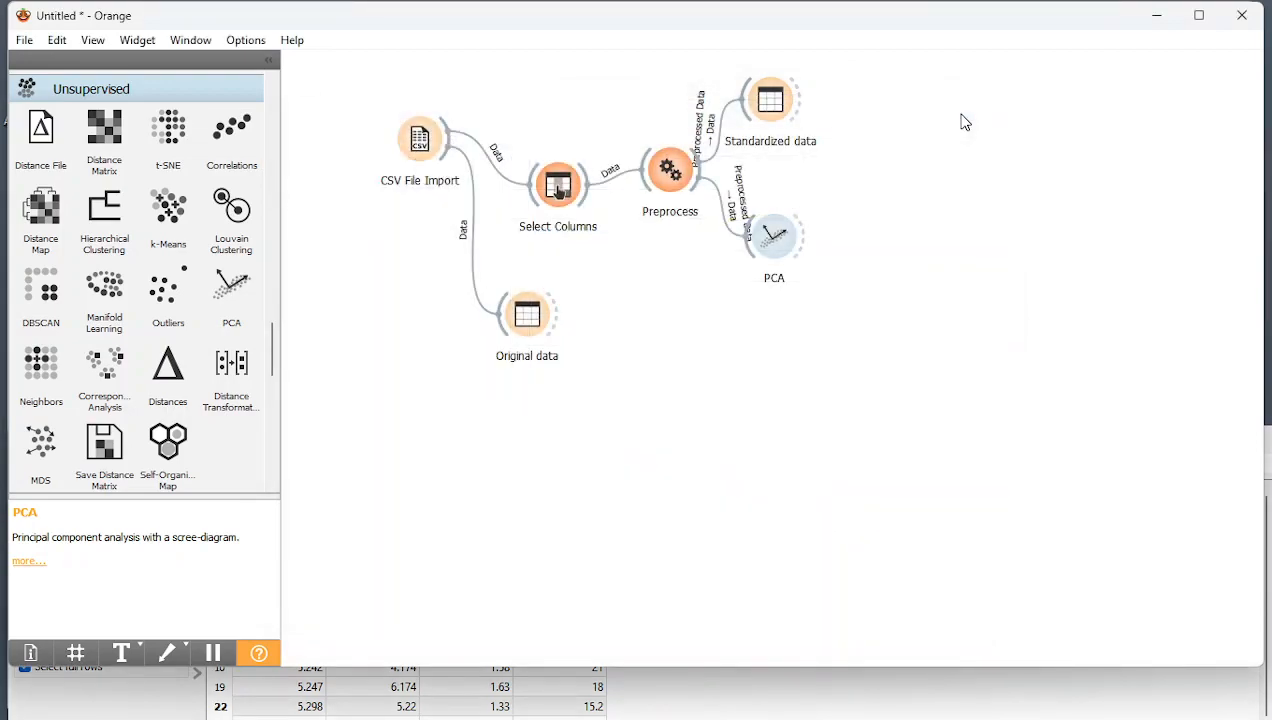
Add a Data Table widget near PCA and connect PCA's output to it.
click(779, 240)
mouse_move(777, 257)
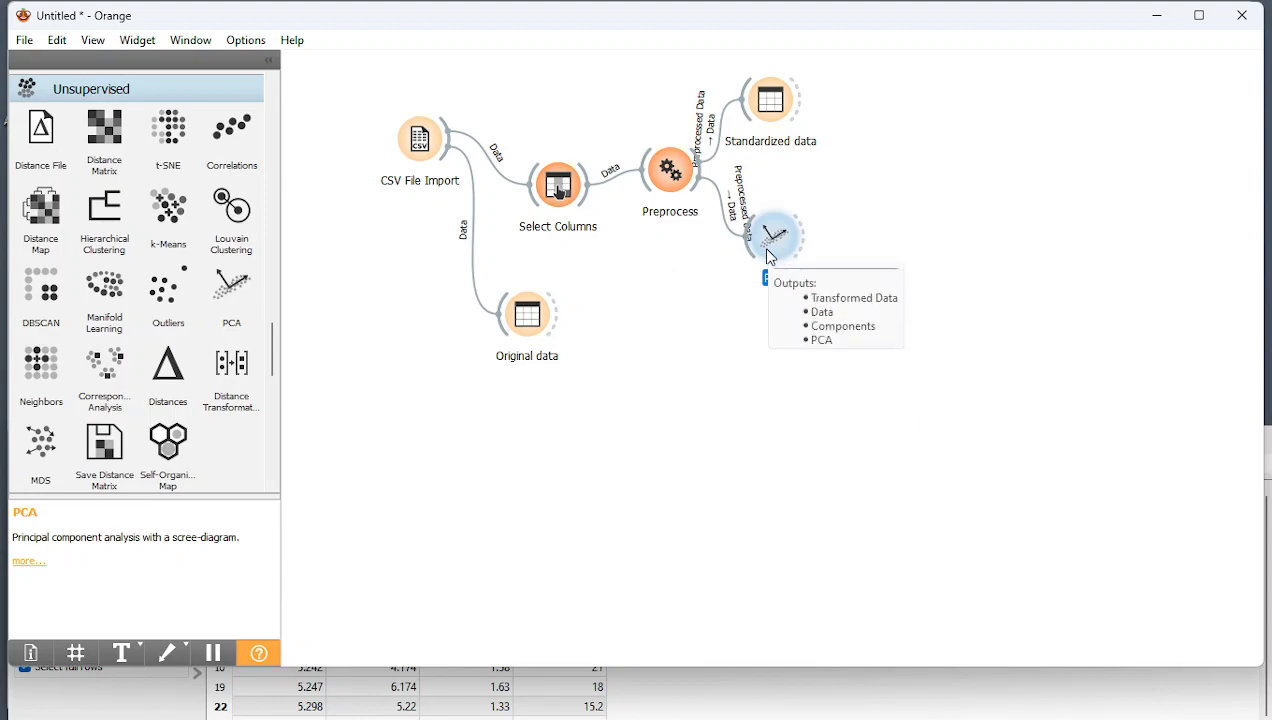
scroll(277, 130, up, 5)
scroll(277, 133, up, 5)
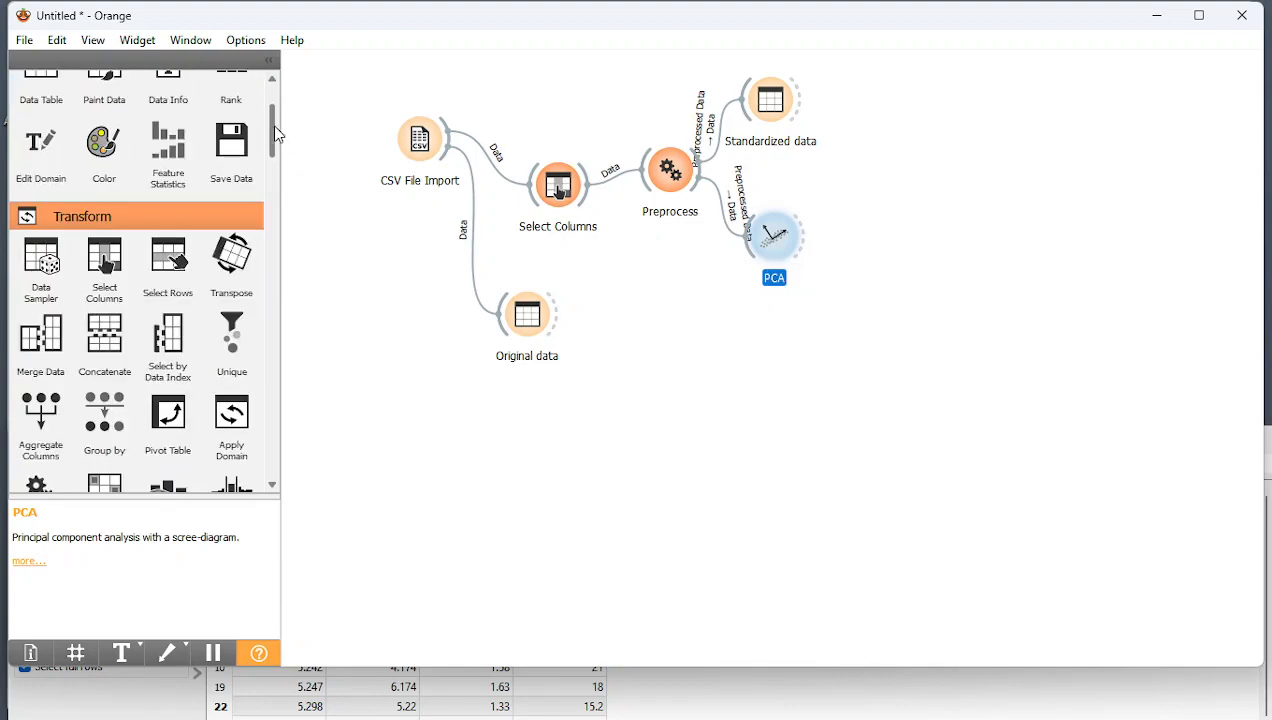
scroll(277, 133, up, 3)
drag(48, 228, 872, 172)
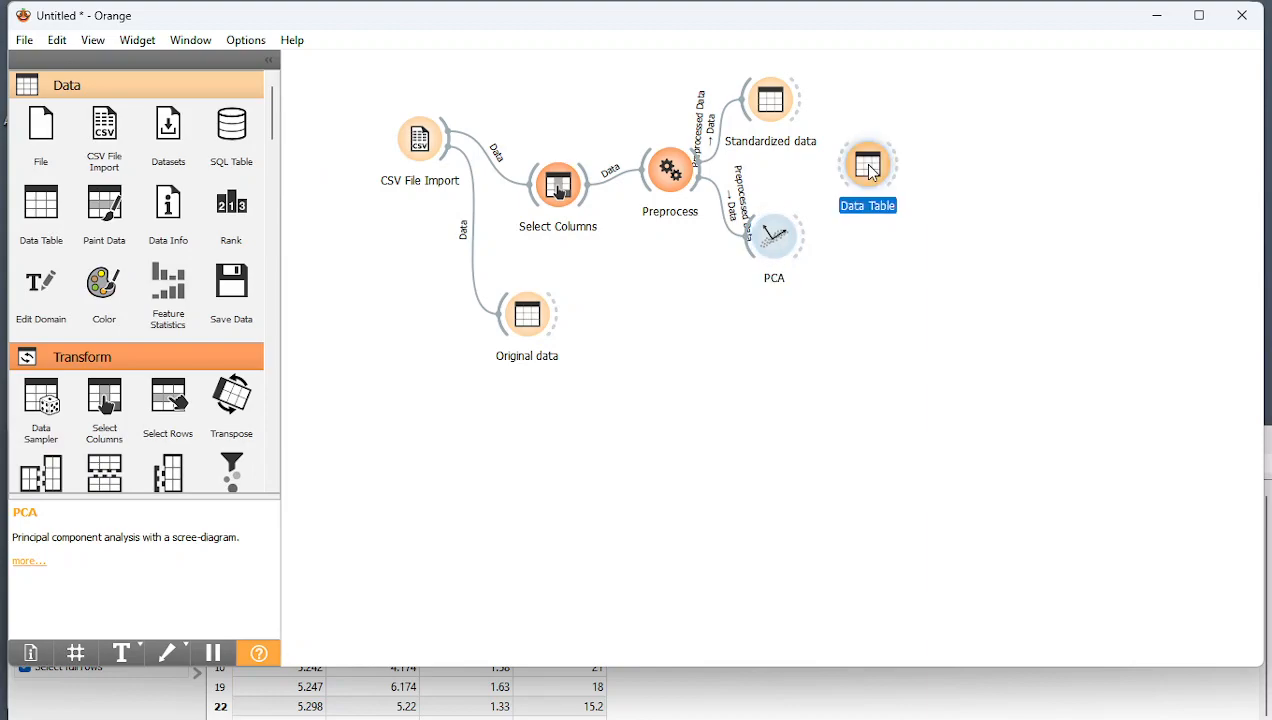
click(803, 240)
drag(803, 241, 913, 172)
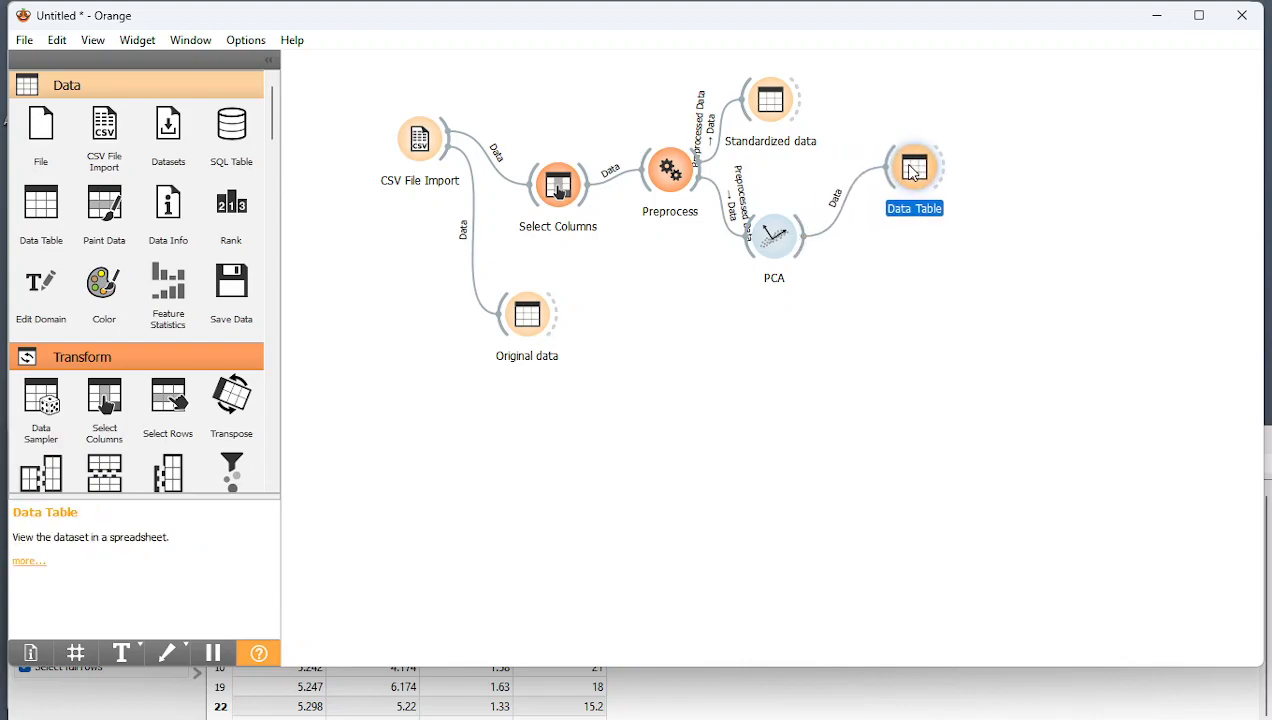
Link PCA's Transformed Data output to the Data Table's Data input, inspect the table, and close it.
double_click(840, 212)
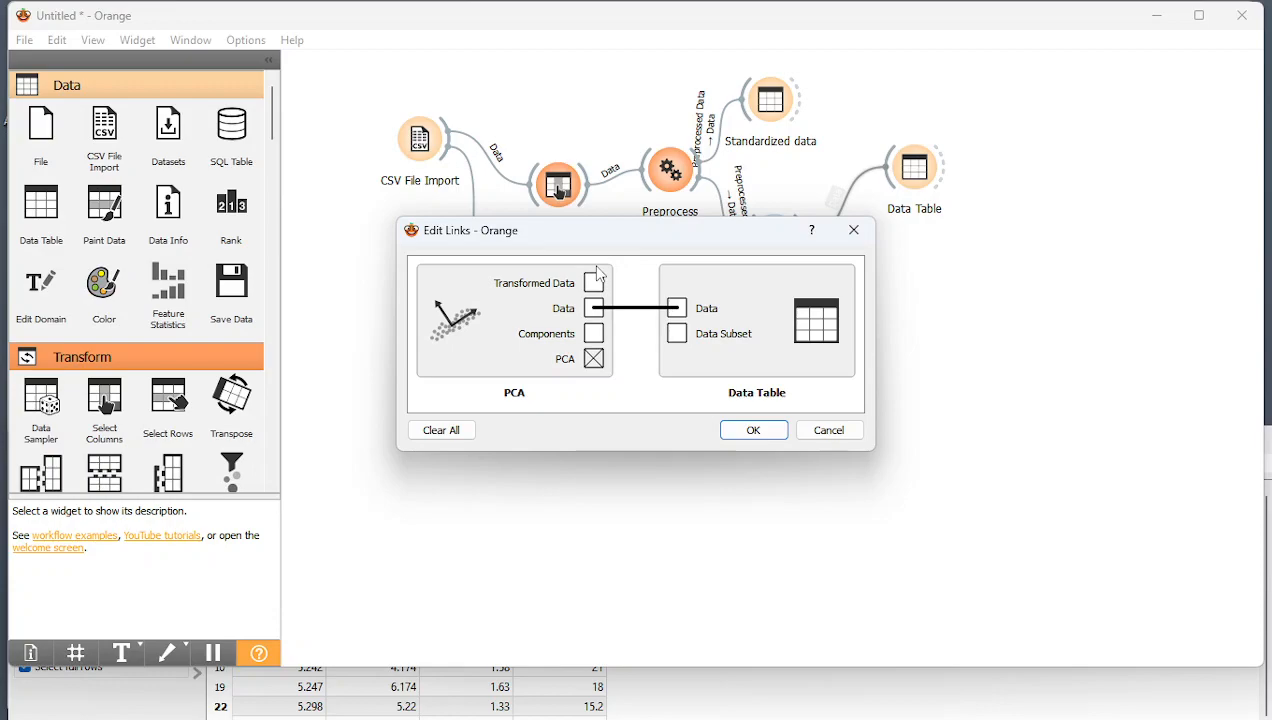
click(600, 307)
drag(594, 283, 676, 312)
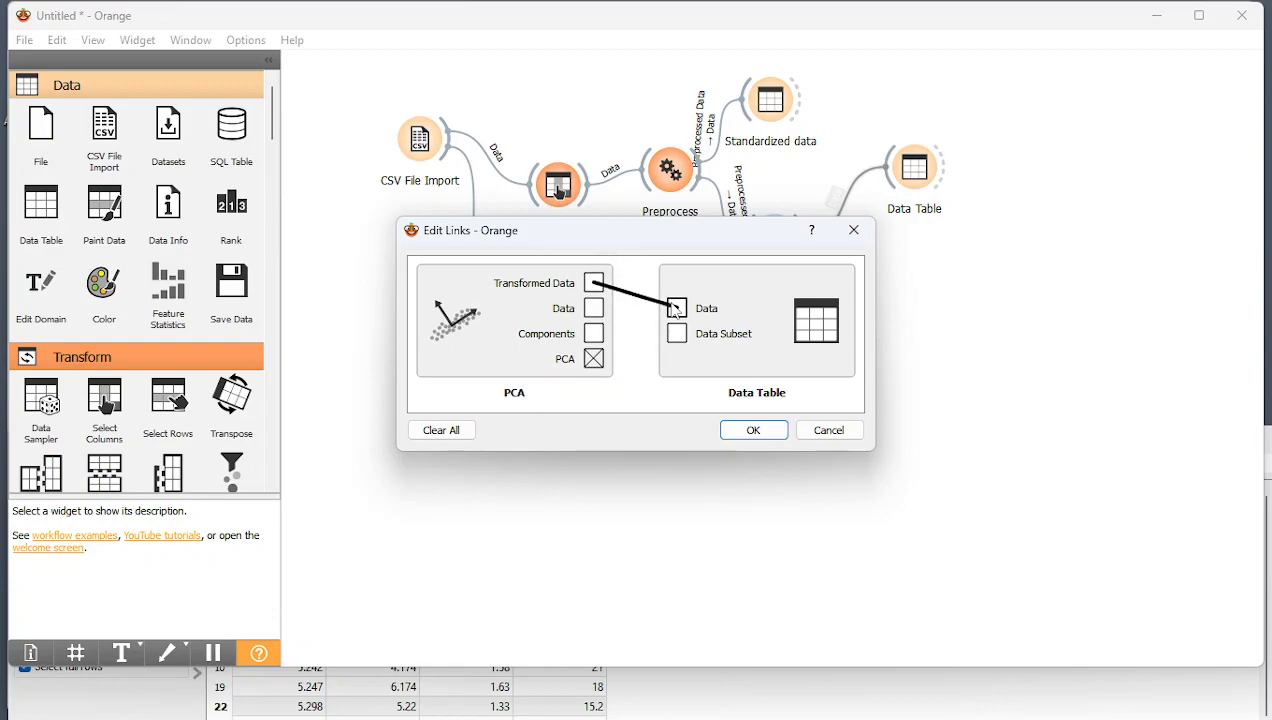
click(441, 430)
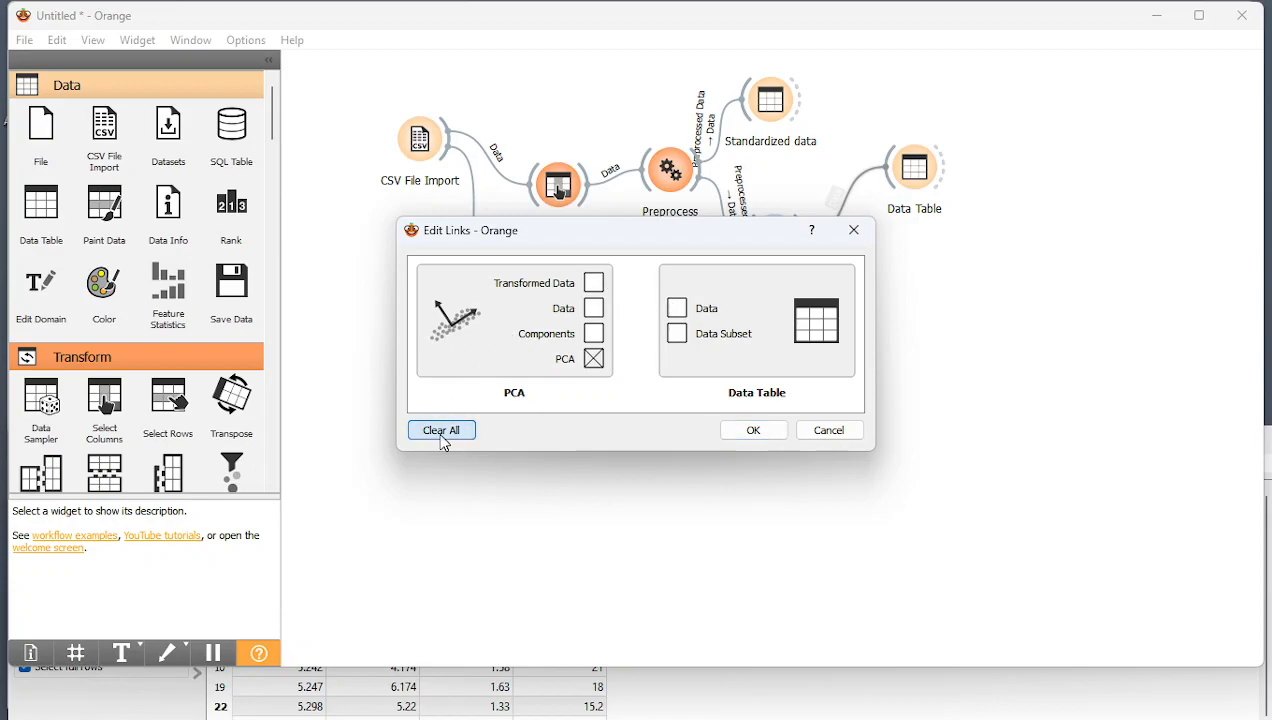
drag(594, 283, 677, 310)
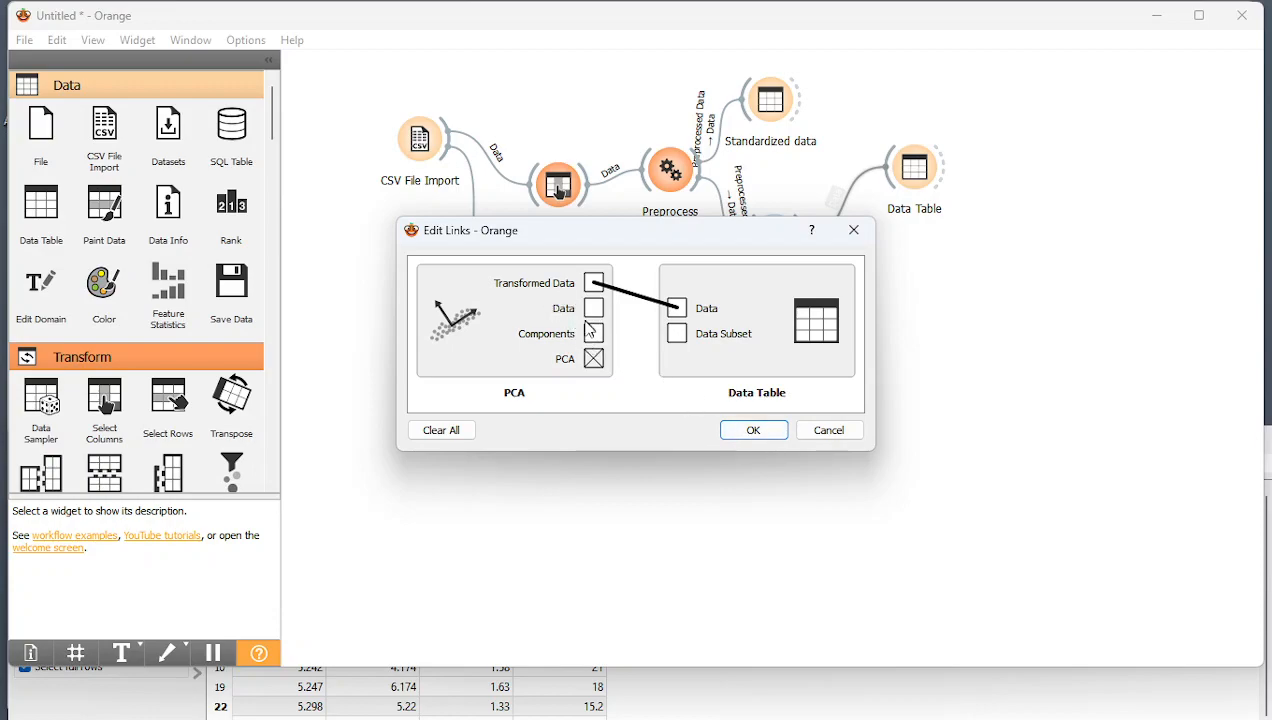
click(742, 432)
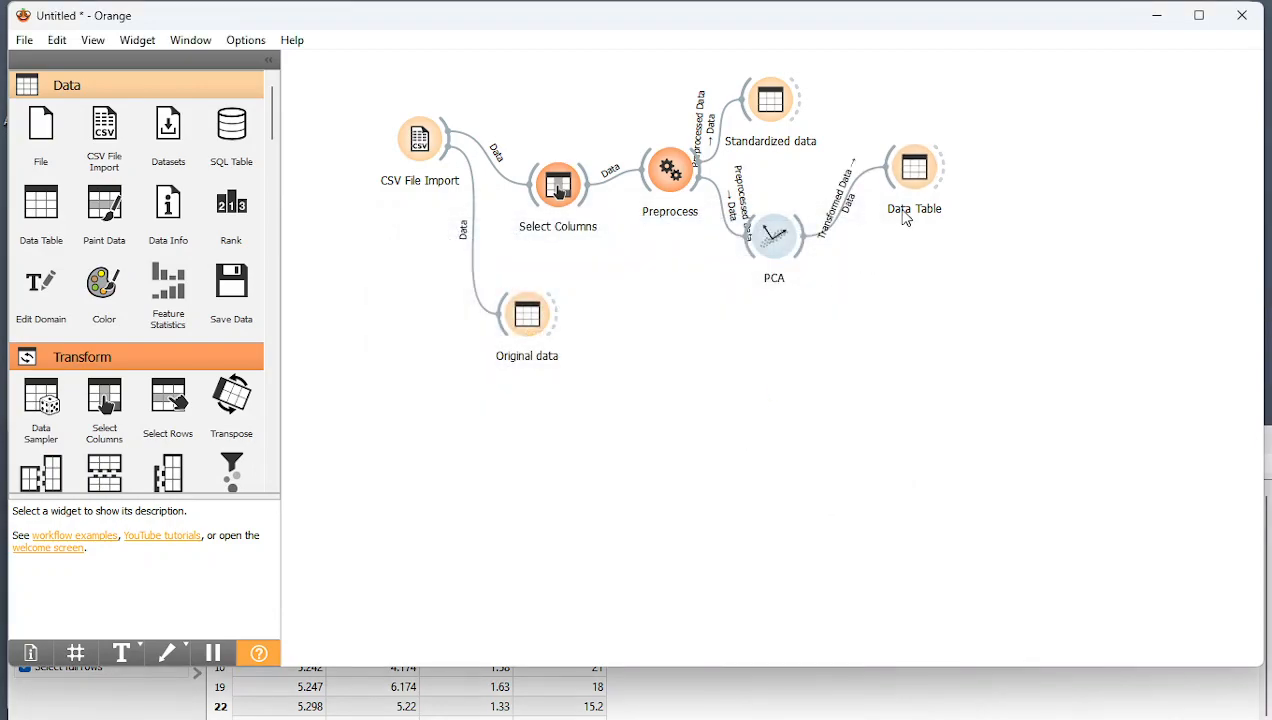
double_click(908, 169)
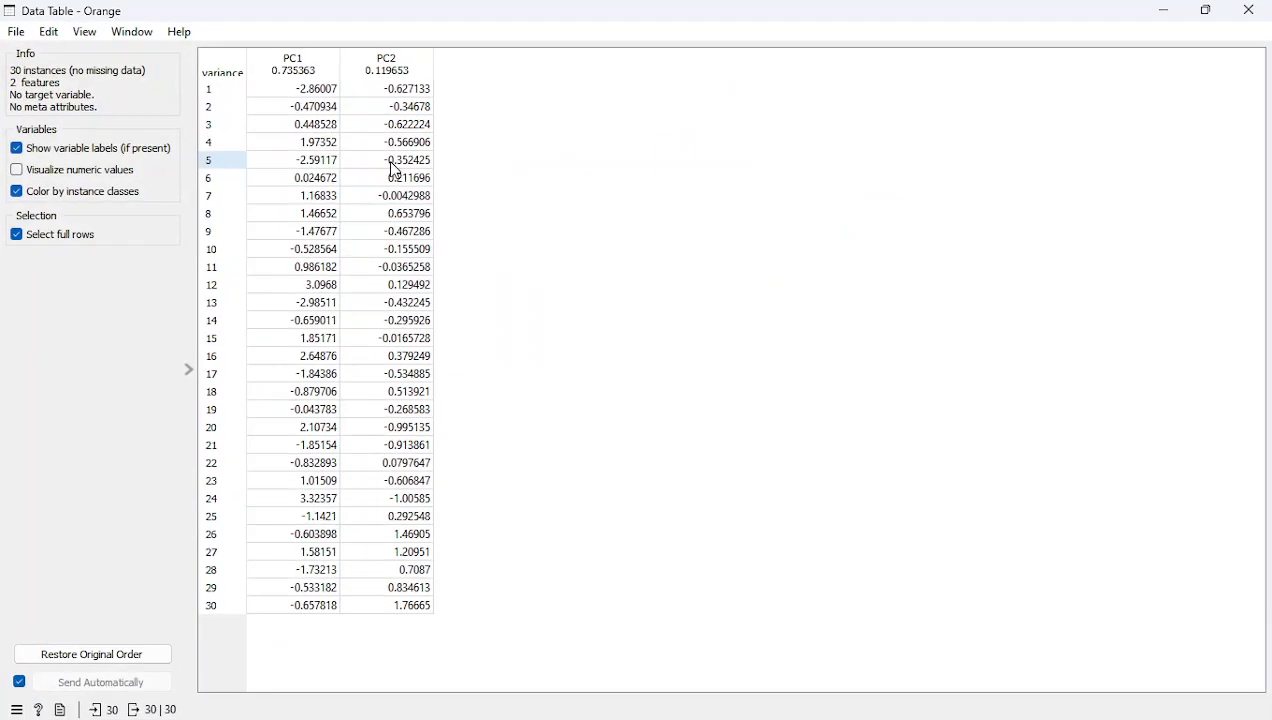
click(1248, 10)
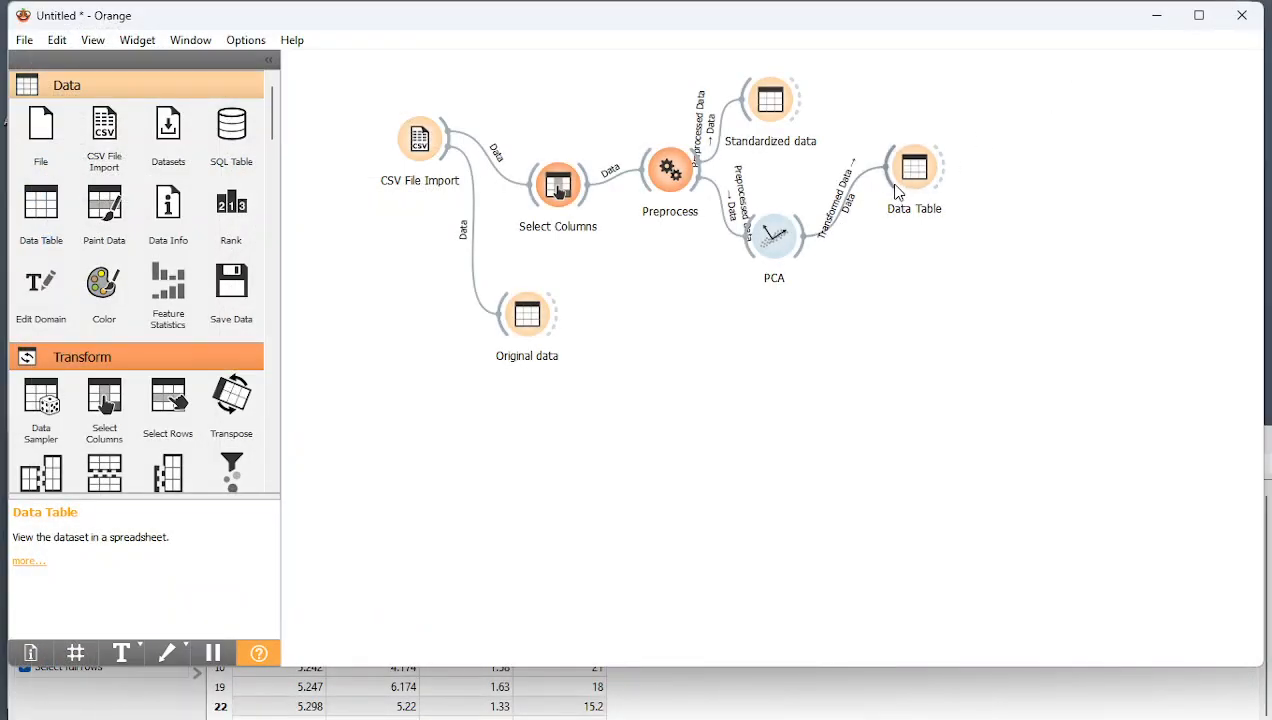
Replace the link between PCA and Data Table with Components to Data, inspect the table, and close it.
double_click(845, 195)
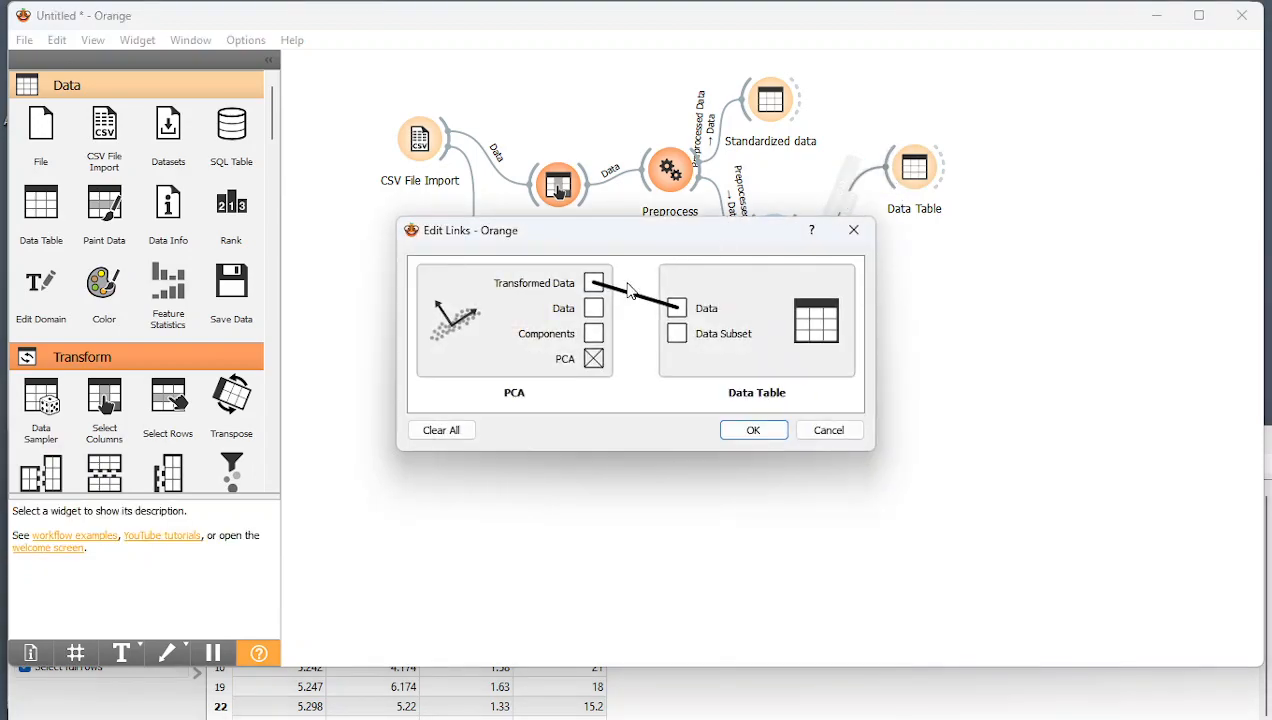
drag(594, 310, 684, 318)
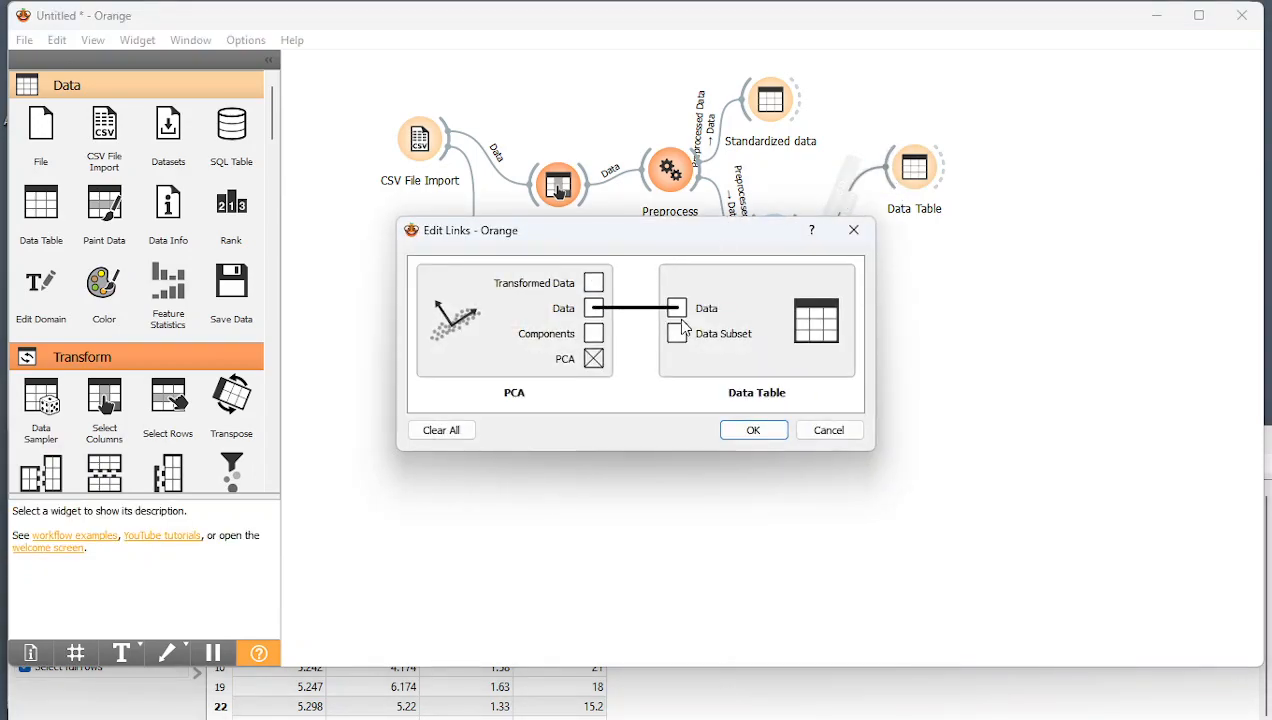
click(464, 431)
drag(594, 334, 681, 316)
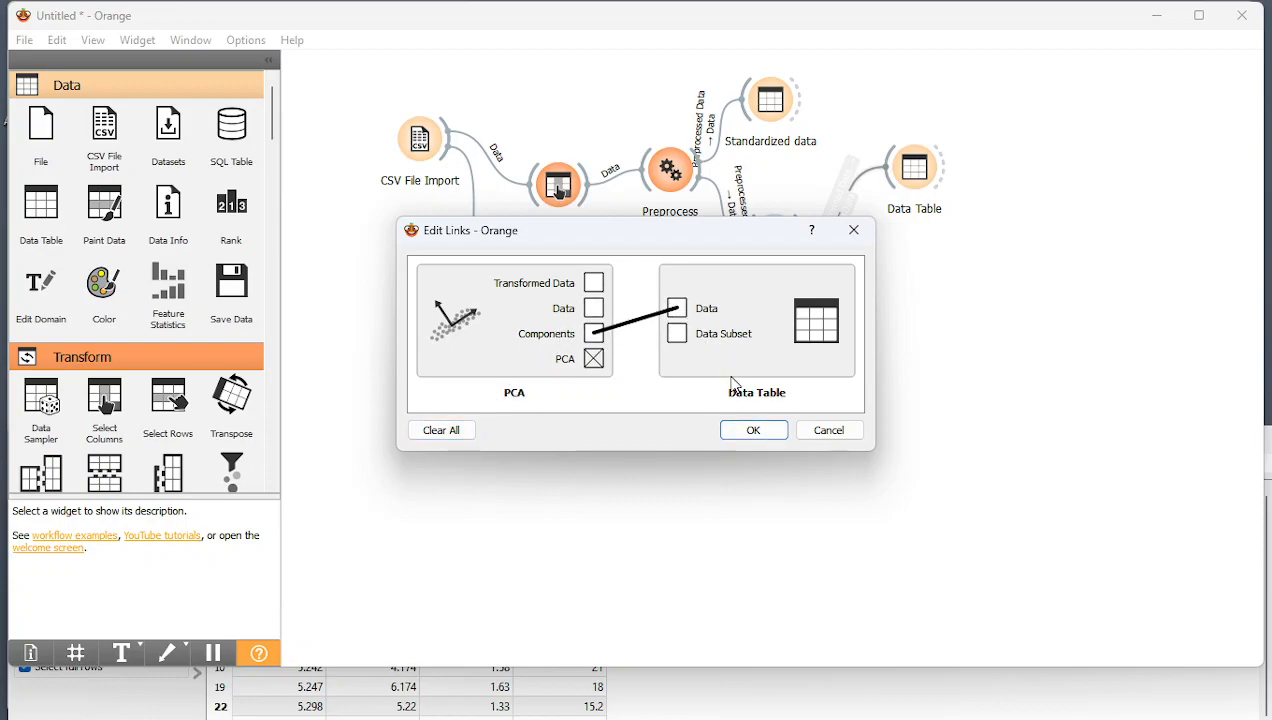
click(748, 430)
double_click(910, 167)
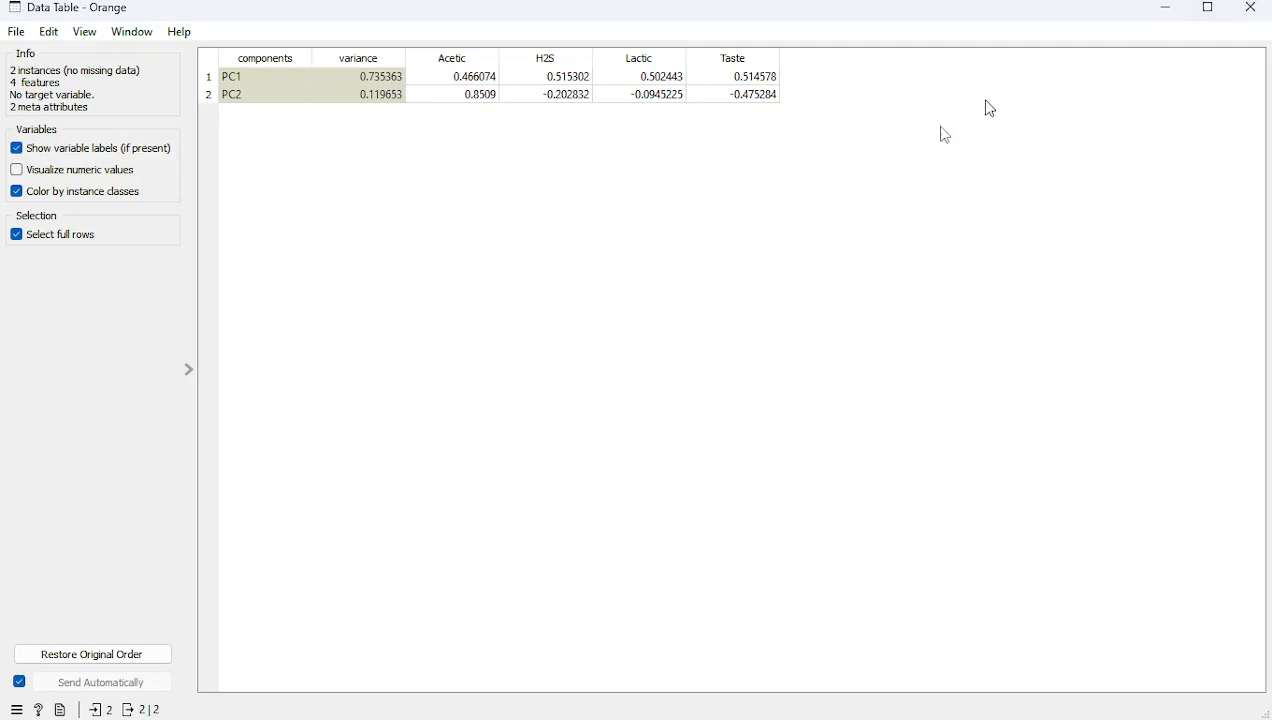
click(1250, 8)
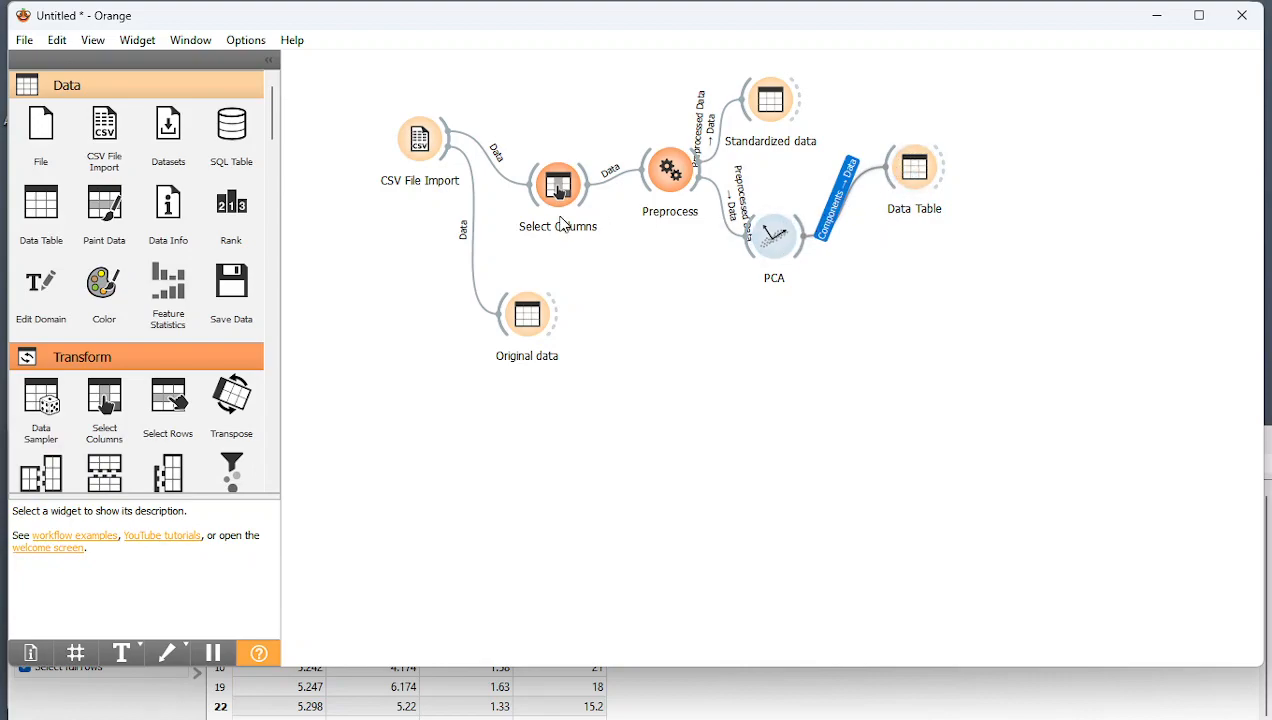
Check the link between CSV File Import and Original data, and review the PCA scree plot.
double_click(470, 240)
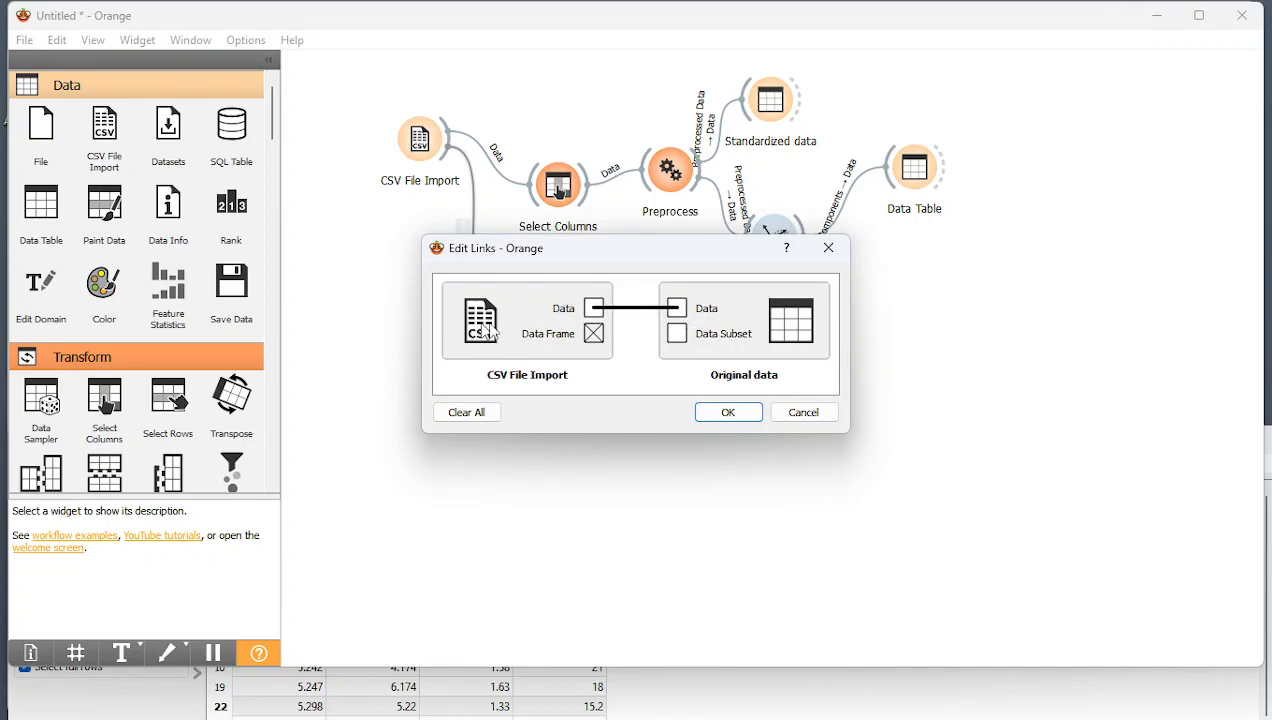
click(728, 412)
double_click(772, 226)
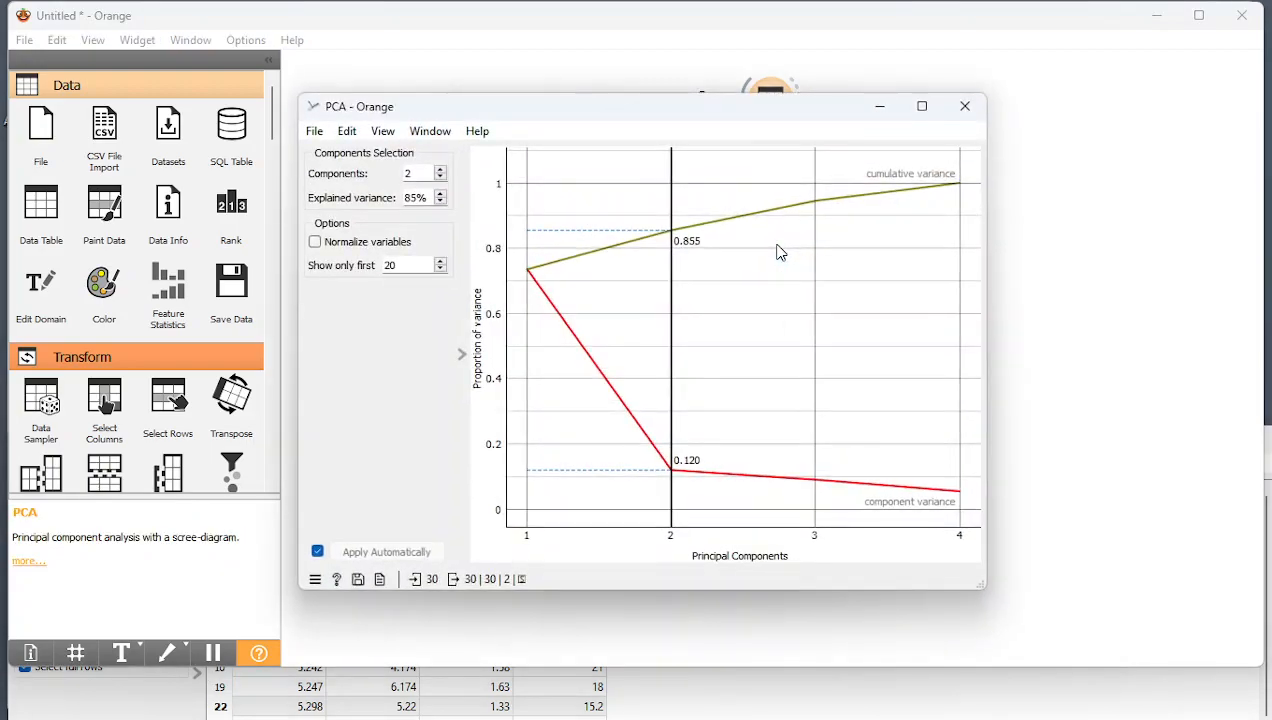
click(965, 106)
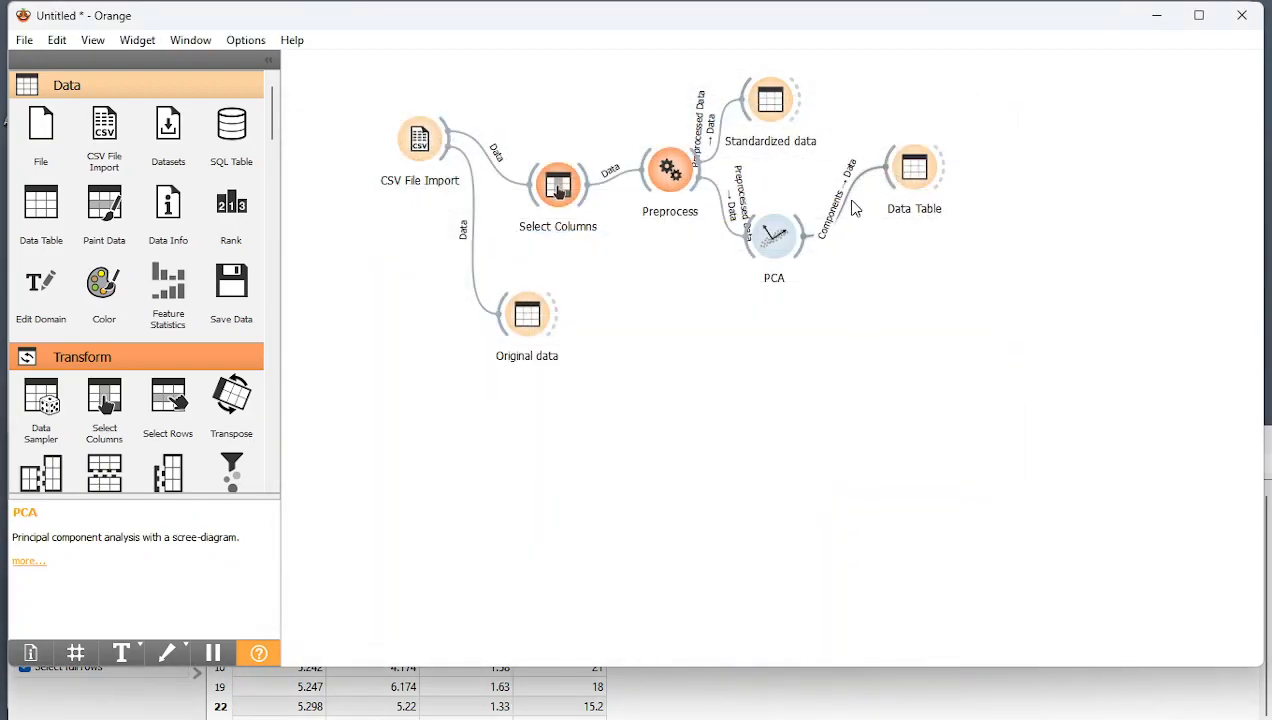
Clear the link between PCA and Data Table and connect PCA's Data output to the table's Data input.
double_click(846, 207)
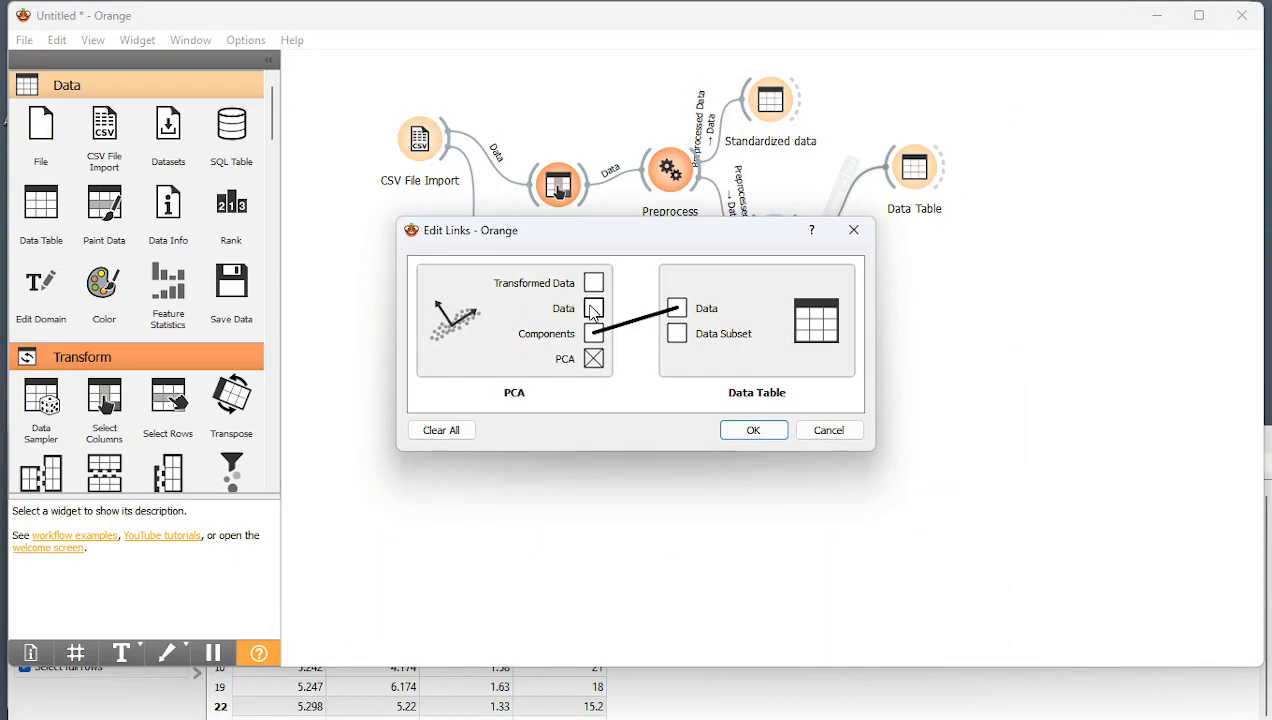
click(450, 432)
drag(606, 318, 678, 309)
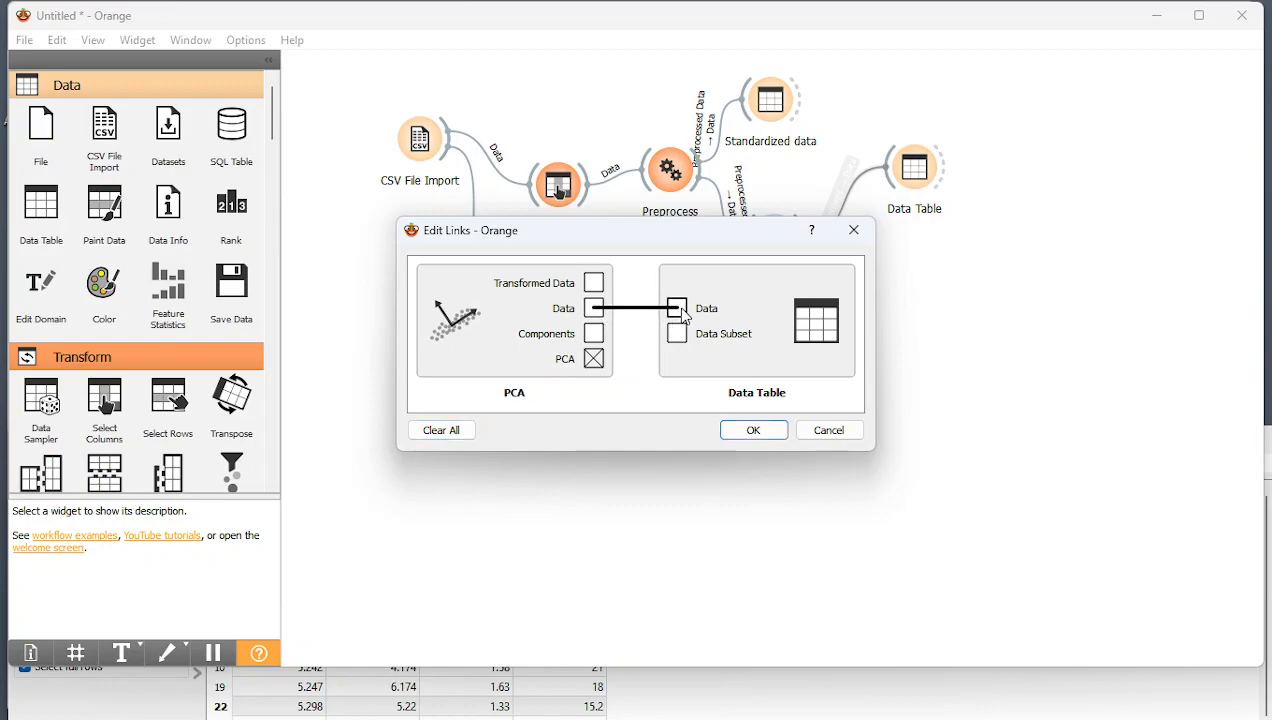
click(754, 430)
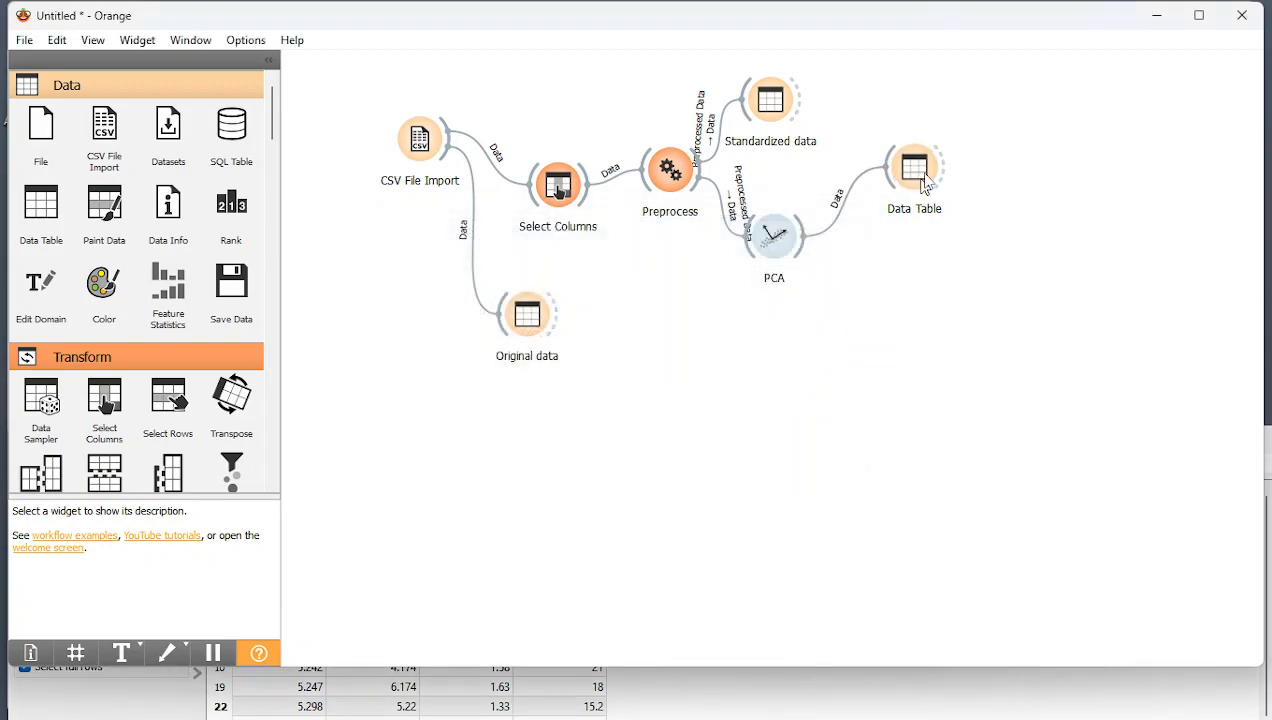
In the Data Table, move the Acetic column after H2S, review the component columns, and close the table.
double_click(921, 172)
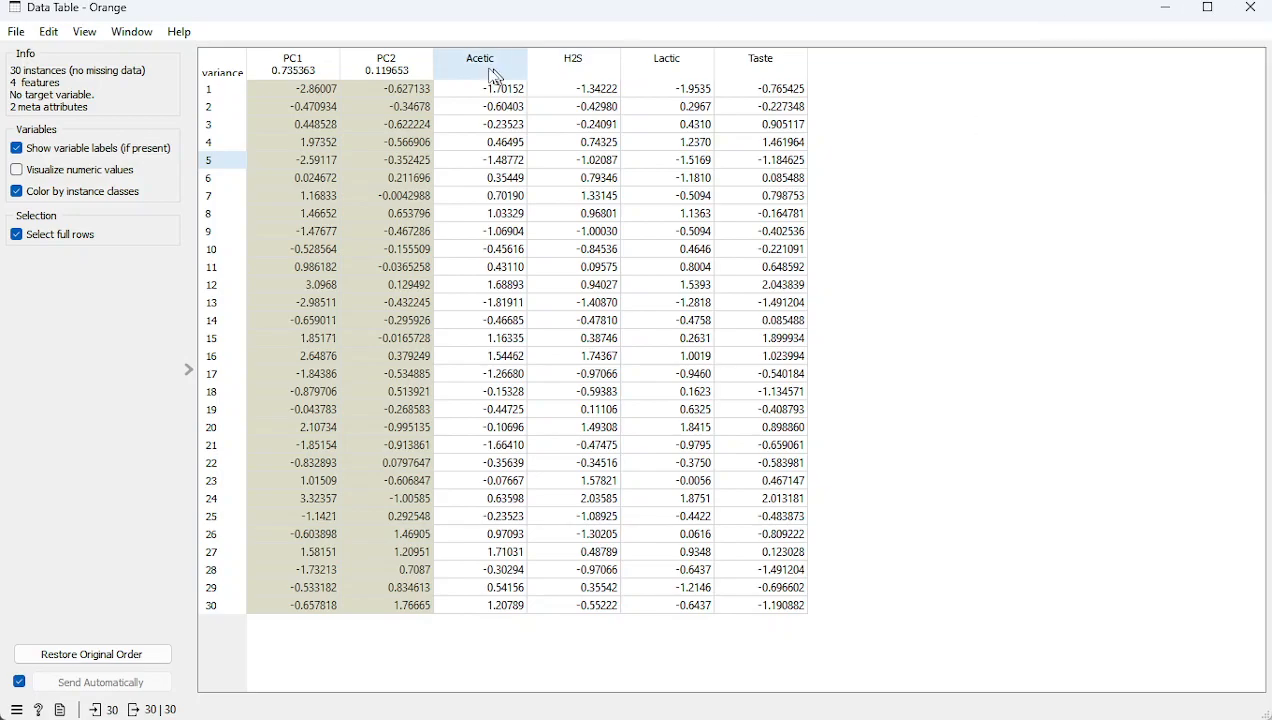
drag(483, 66, 616, 68)
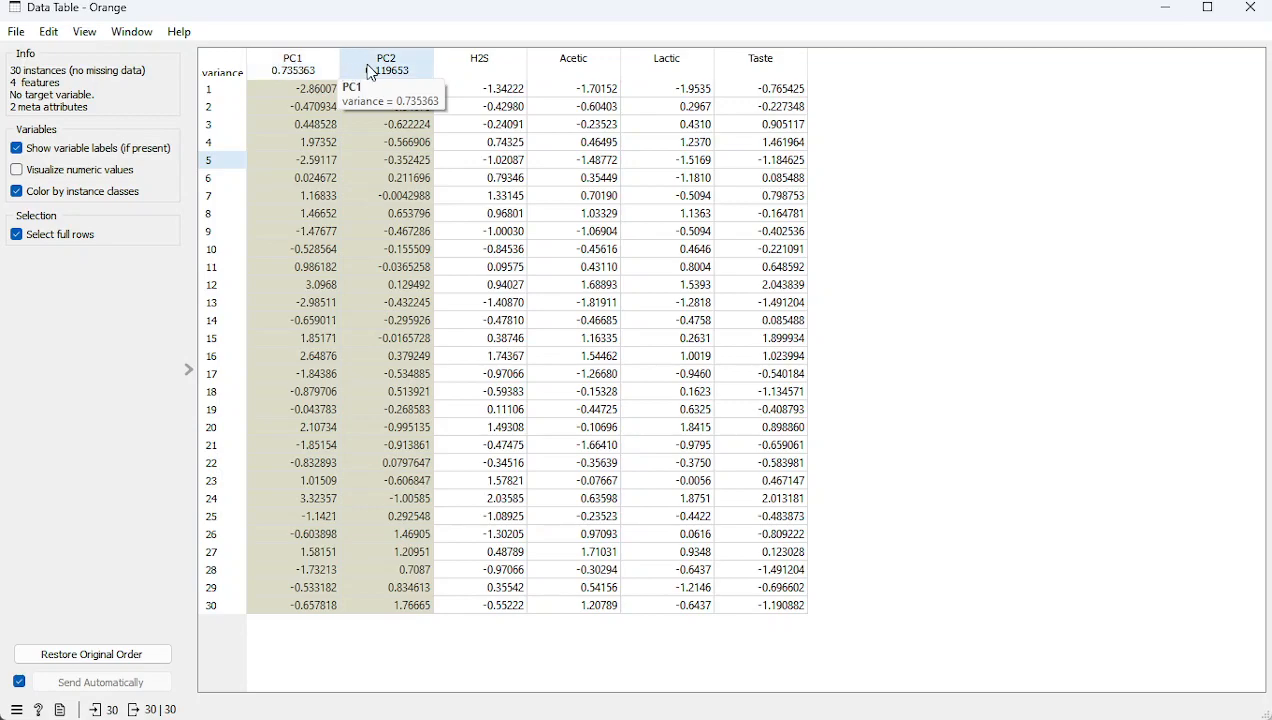
drag(383, 65, 332, 72)
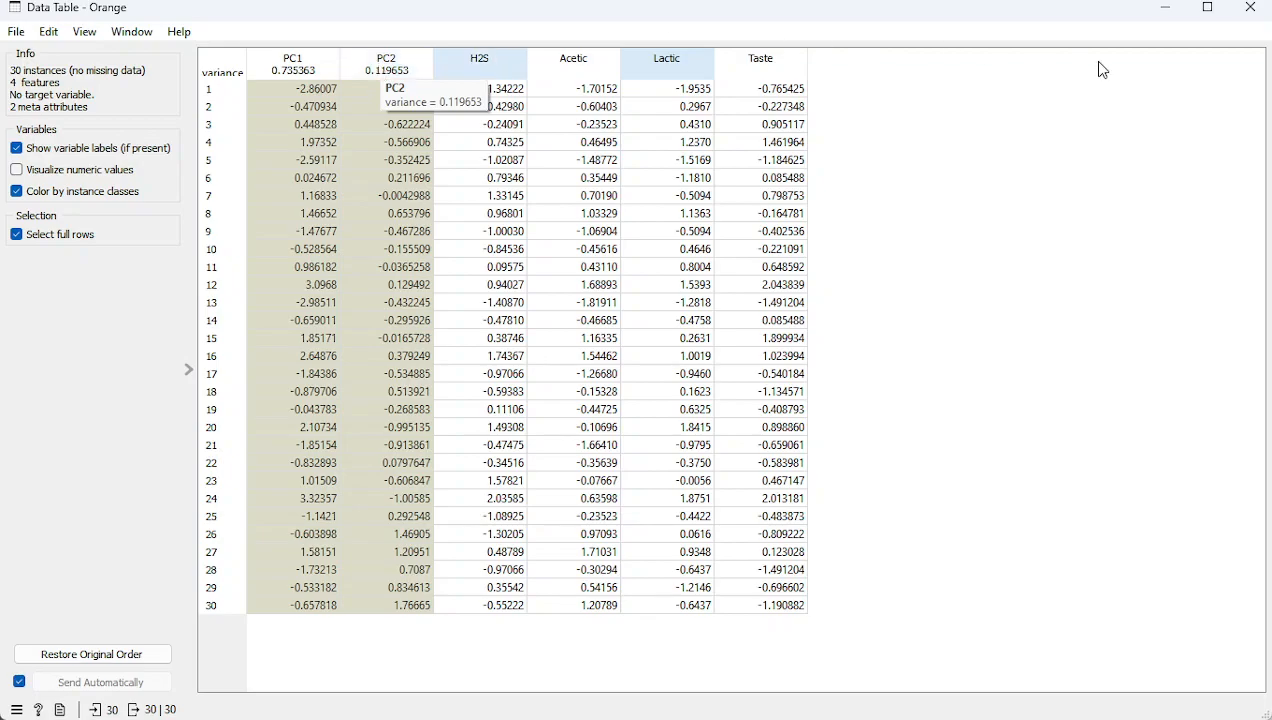
click(1254, 14)
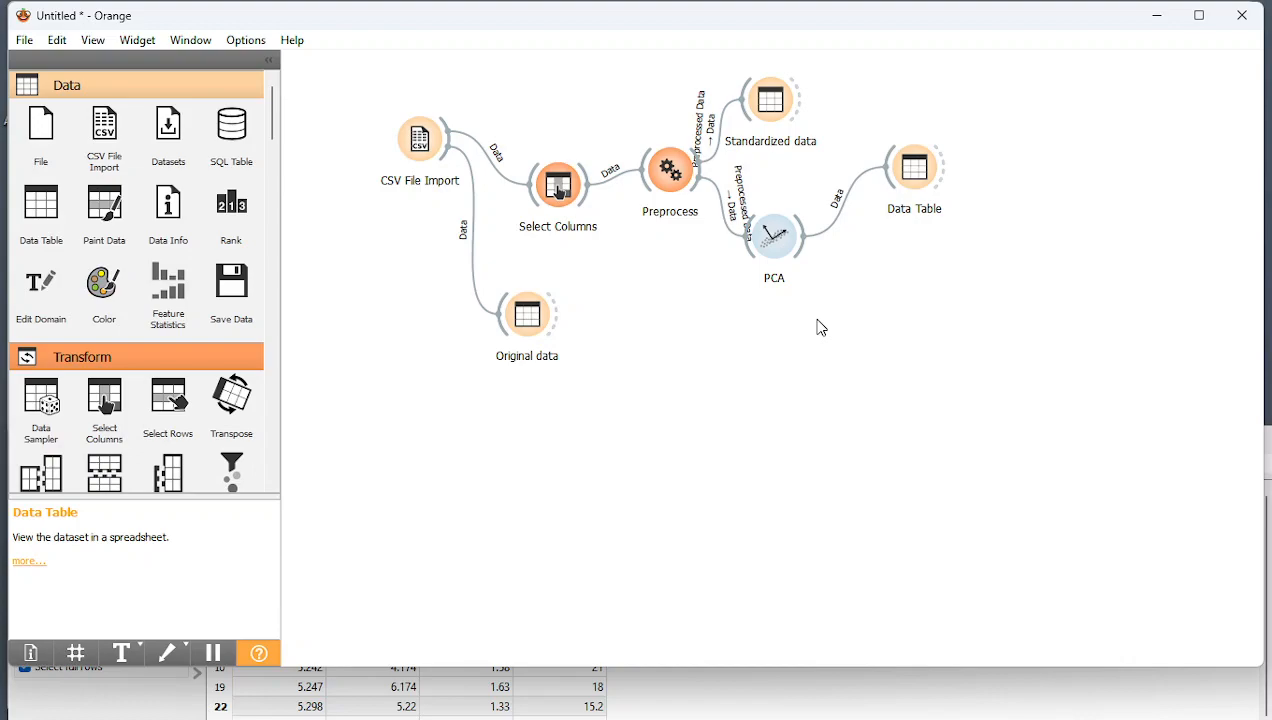
Add a Scatter Plot widget beside Data Table and connect the table's output to it.
click(277, 408)
click(276, 406)
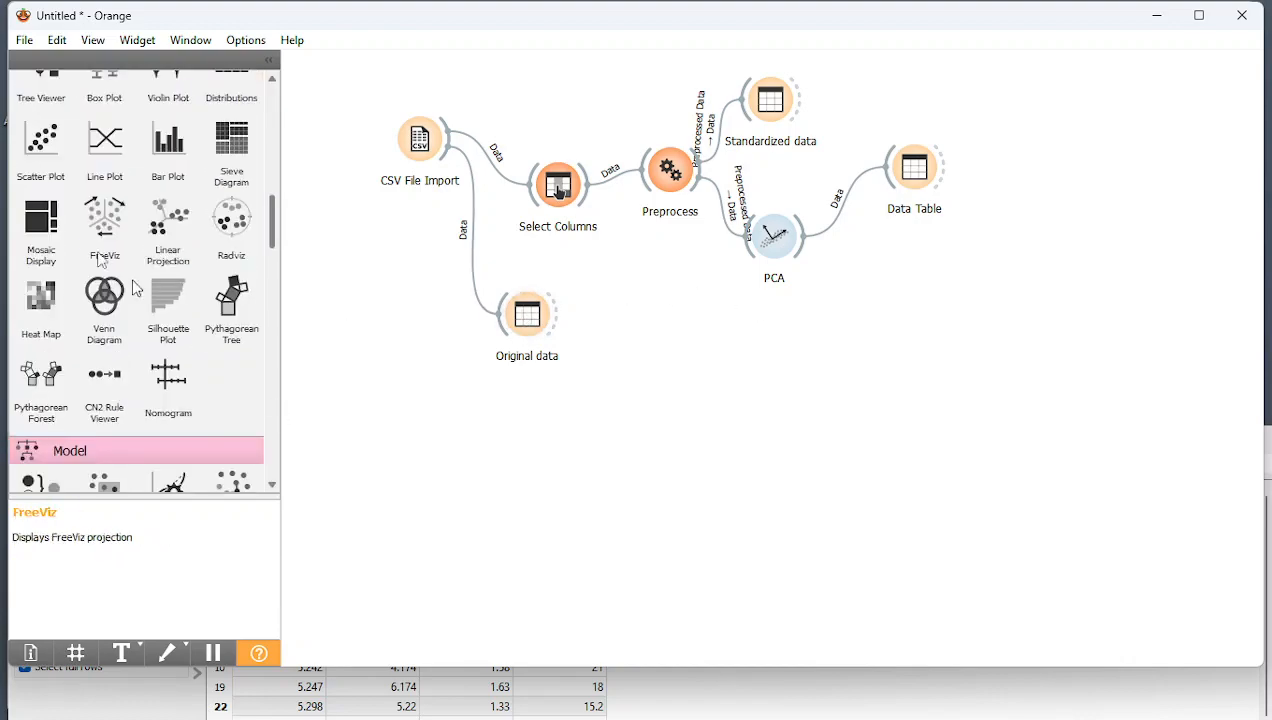
drag(43, 153, 1005, 150)
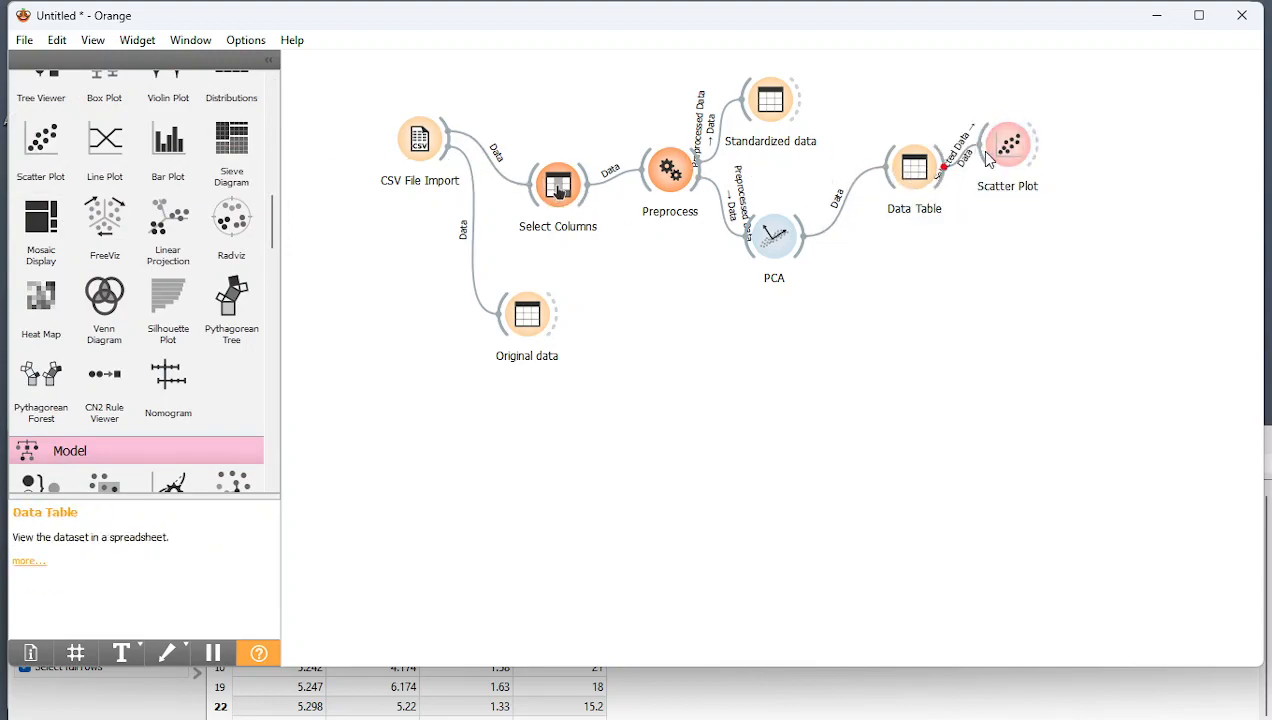
Show the regression line in the scatter plot of PC1 against PC2, and close the plot.
double_click(1006, 155)
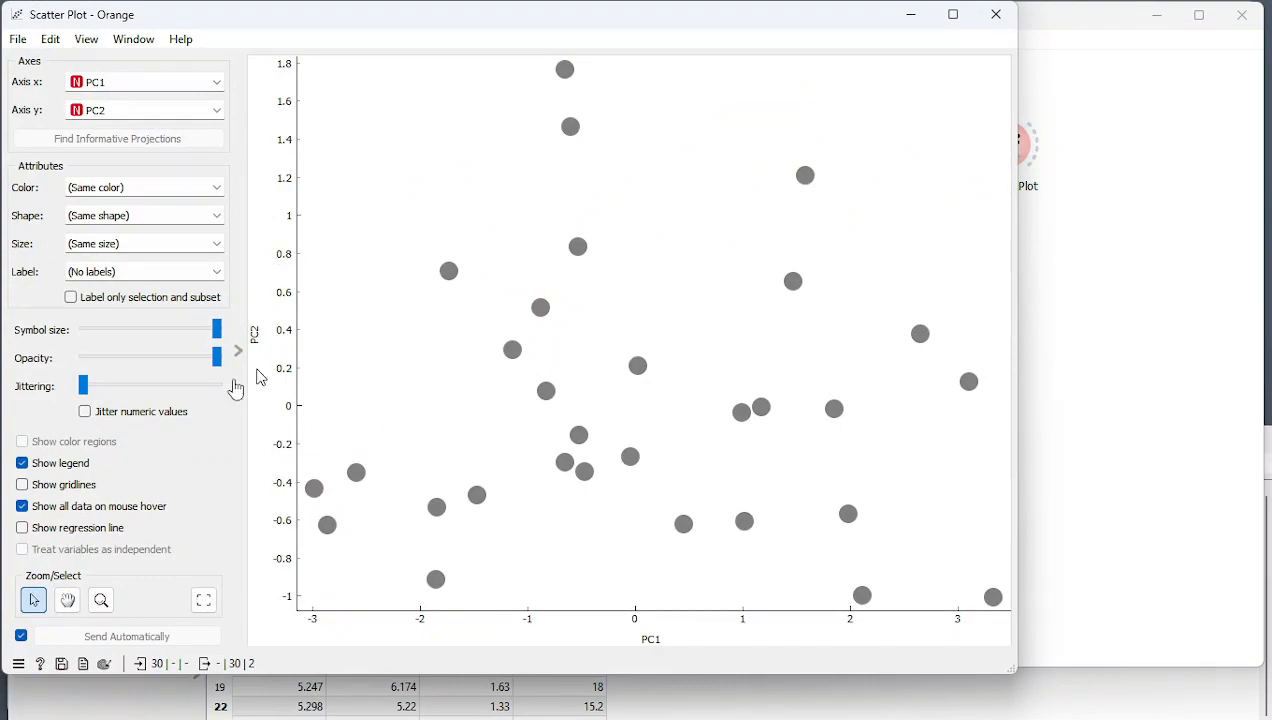
click(155, 272)
click(155, 272)
click(27, 530)
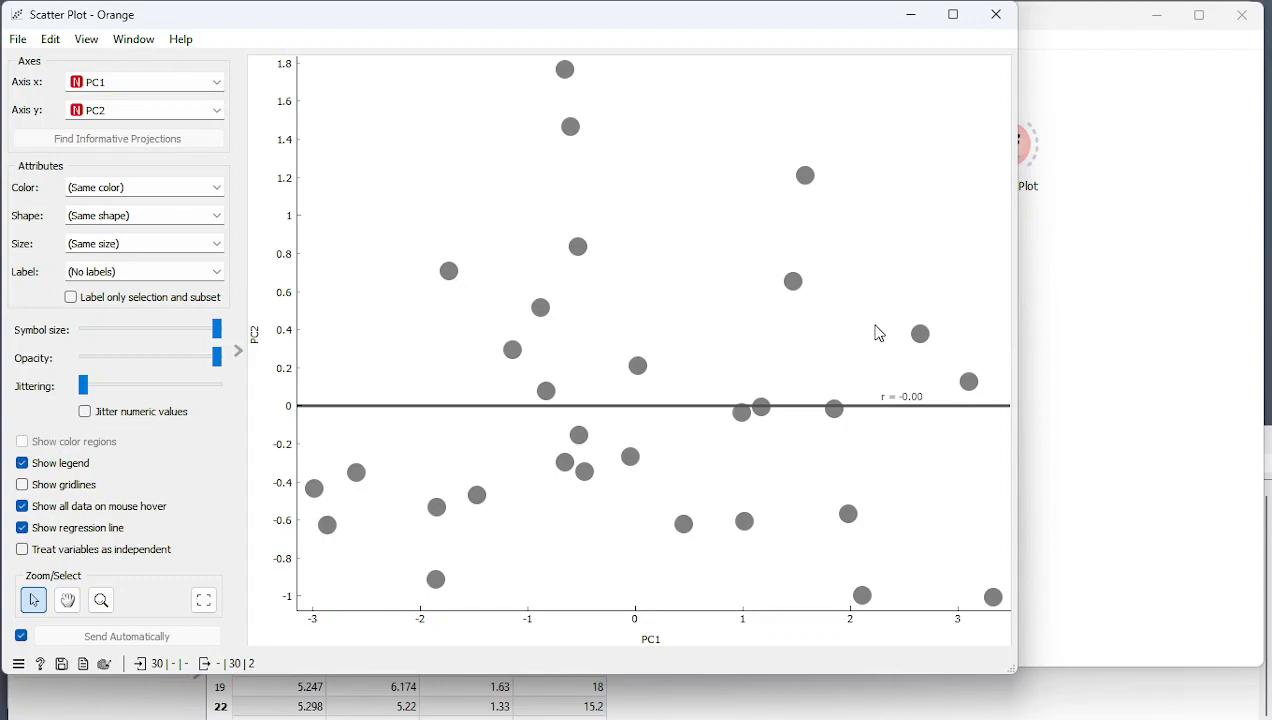
click(996, 14)
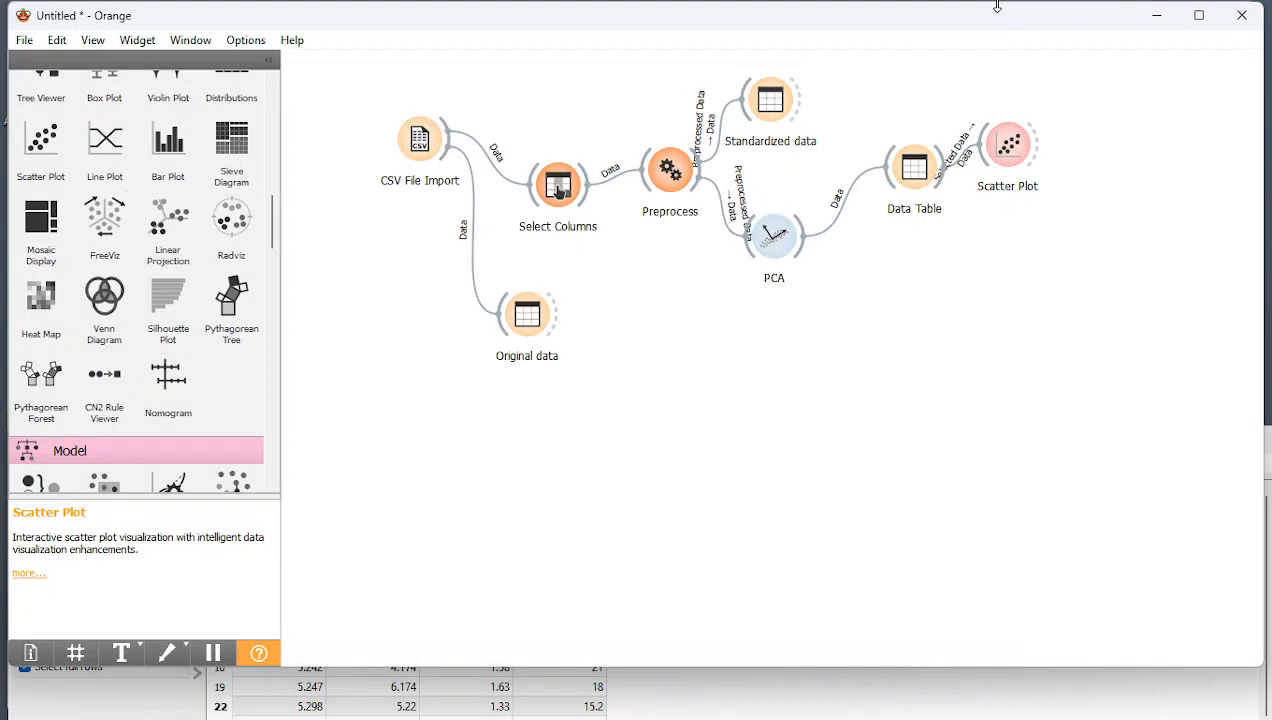
Move the Scatter Plot widget up and away from Data Table, and review the table's PC1 and PC2 columns.
drag(998, 146, 1033, 85)
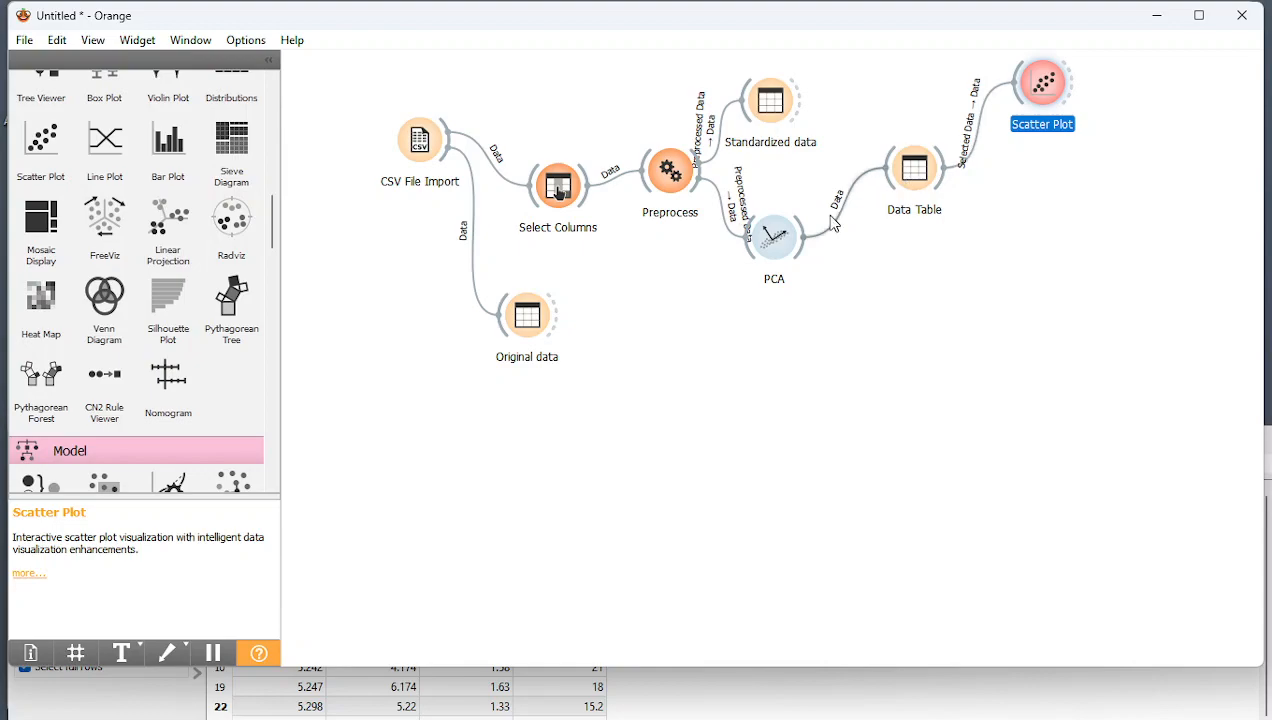
click(908, 190)
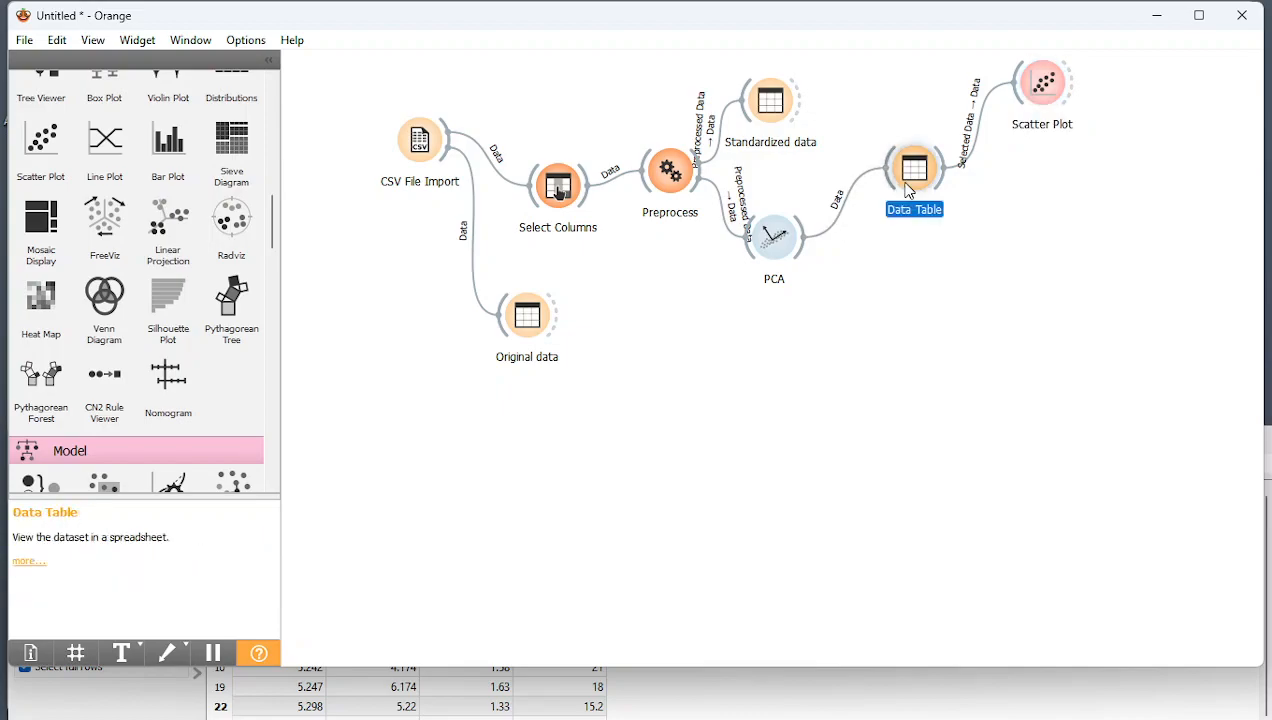
double_click(908, 190)
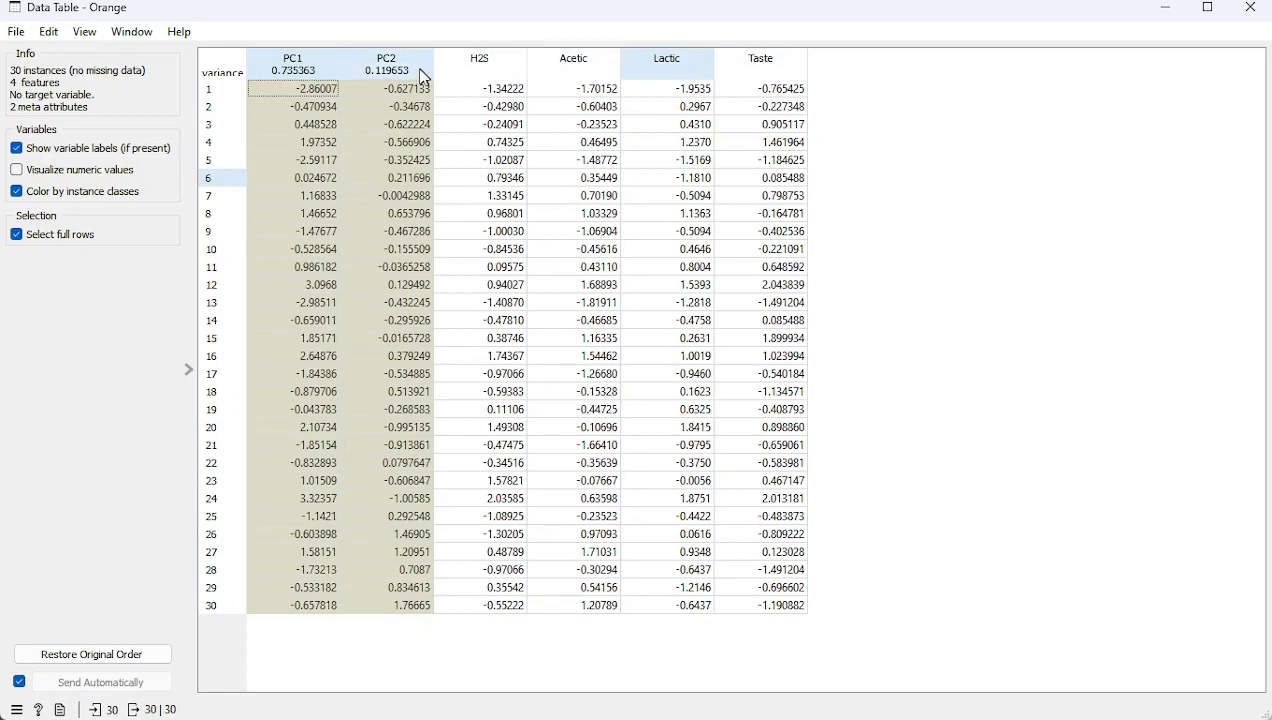
click(1252, 9)
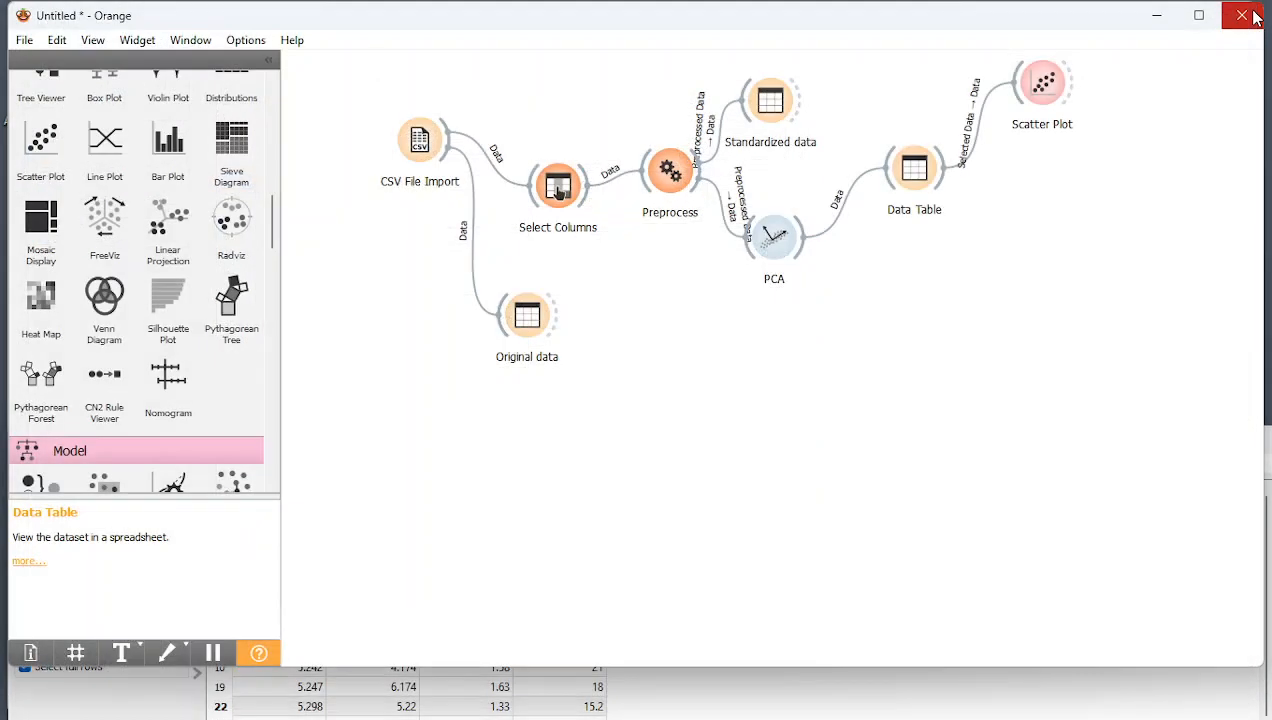
Add a second Data Table widget and place it below the existing Data Table.
click(272, 95)
click(55, 238)
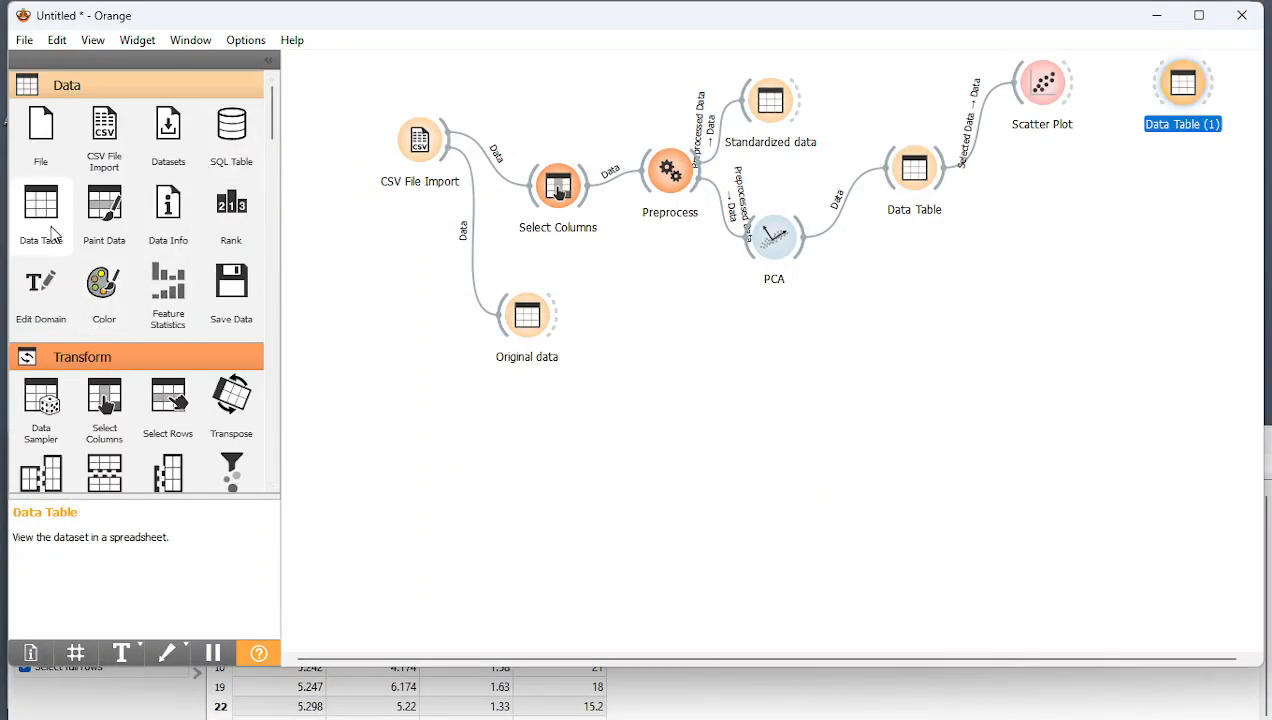
drag(1167, 95, 886, 307)
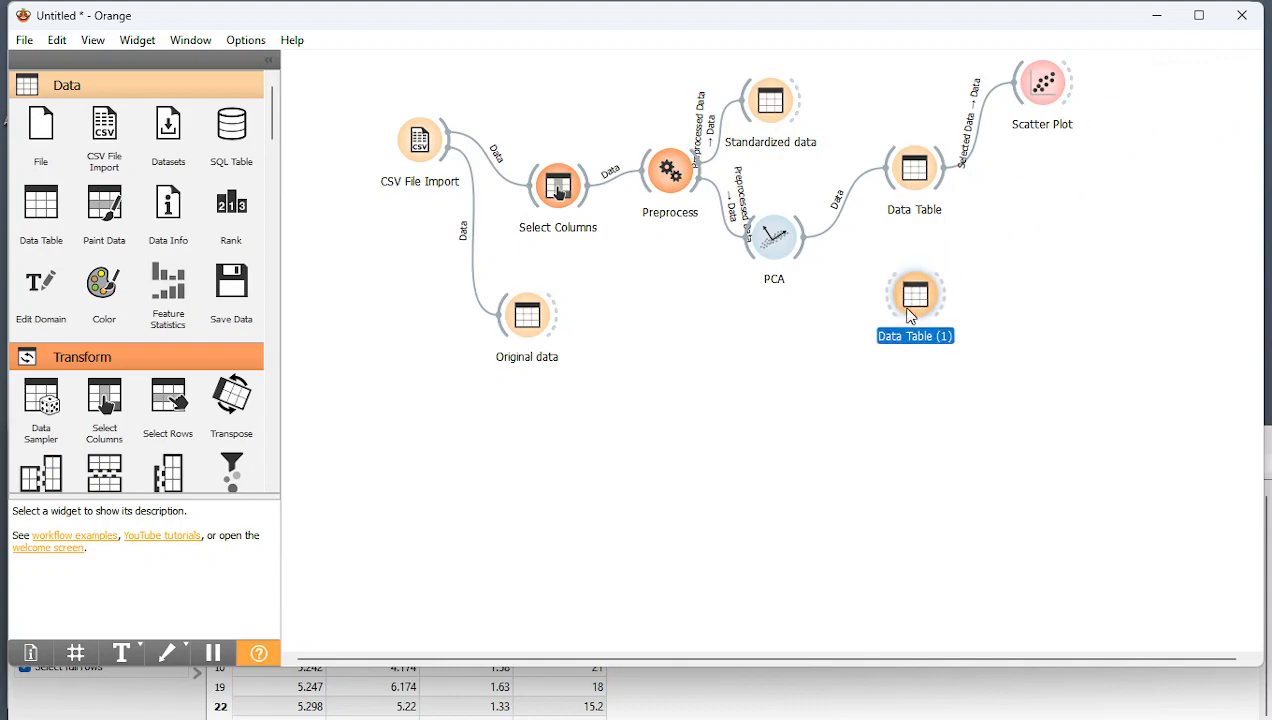
Rename the Data Table widget between PCA and Scatter Plot to "data with principal componens".
click(913, 220)
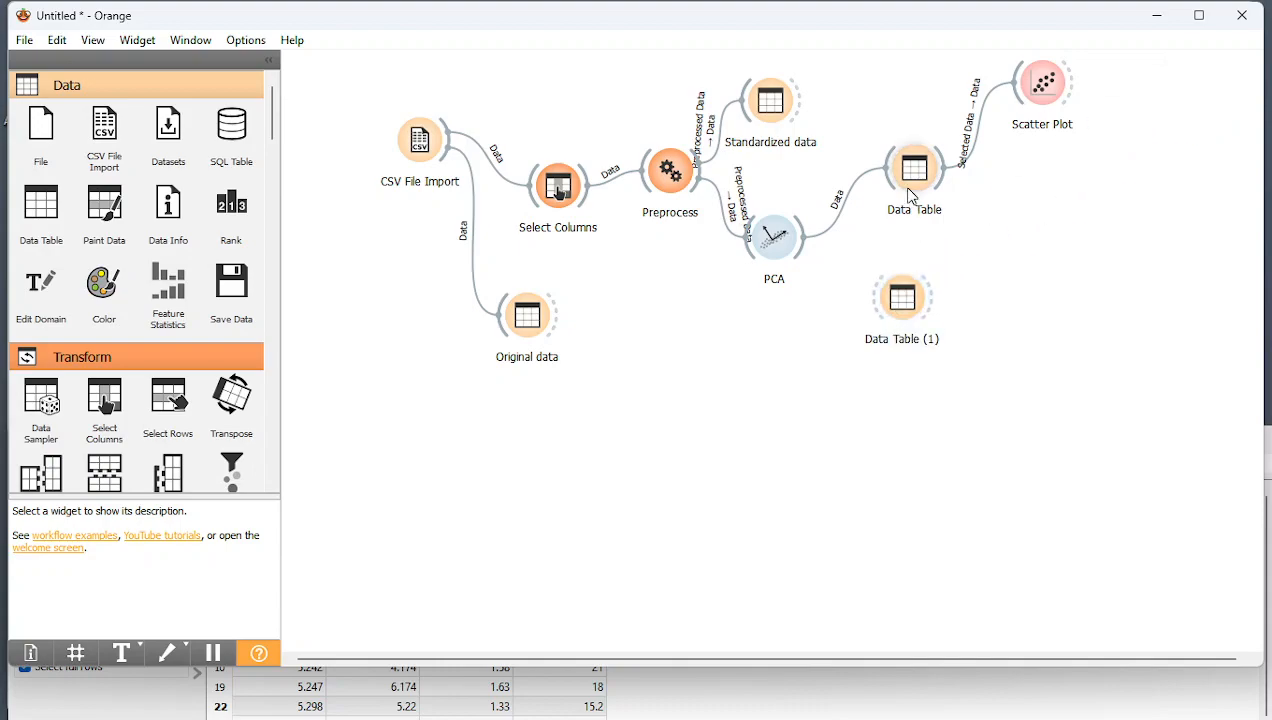
right_click(907, 188)
click(938, 232)
text(data with principa)
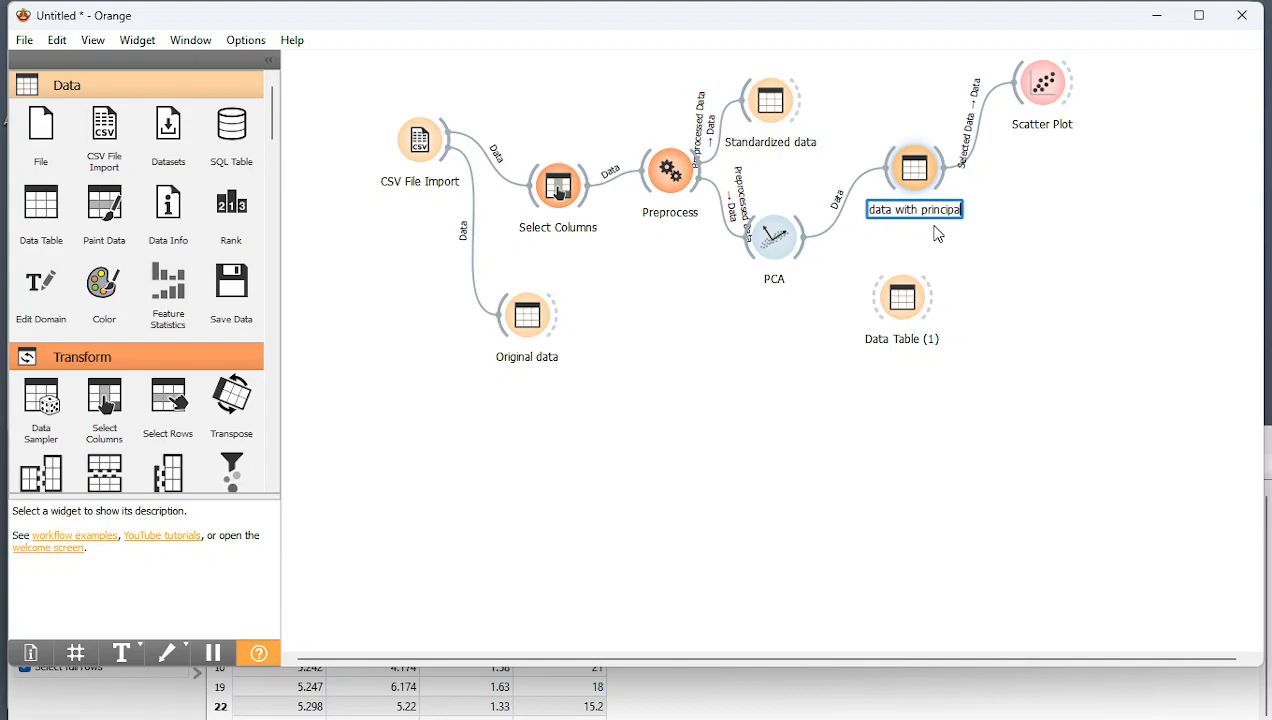
text(l componens)
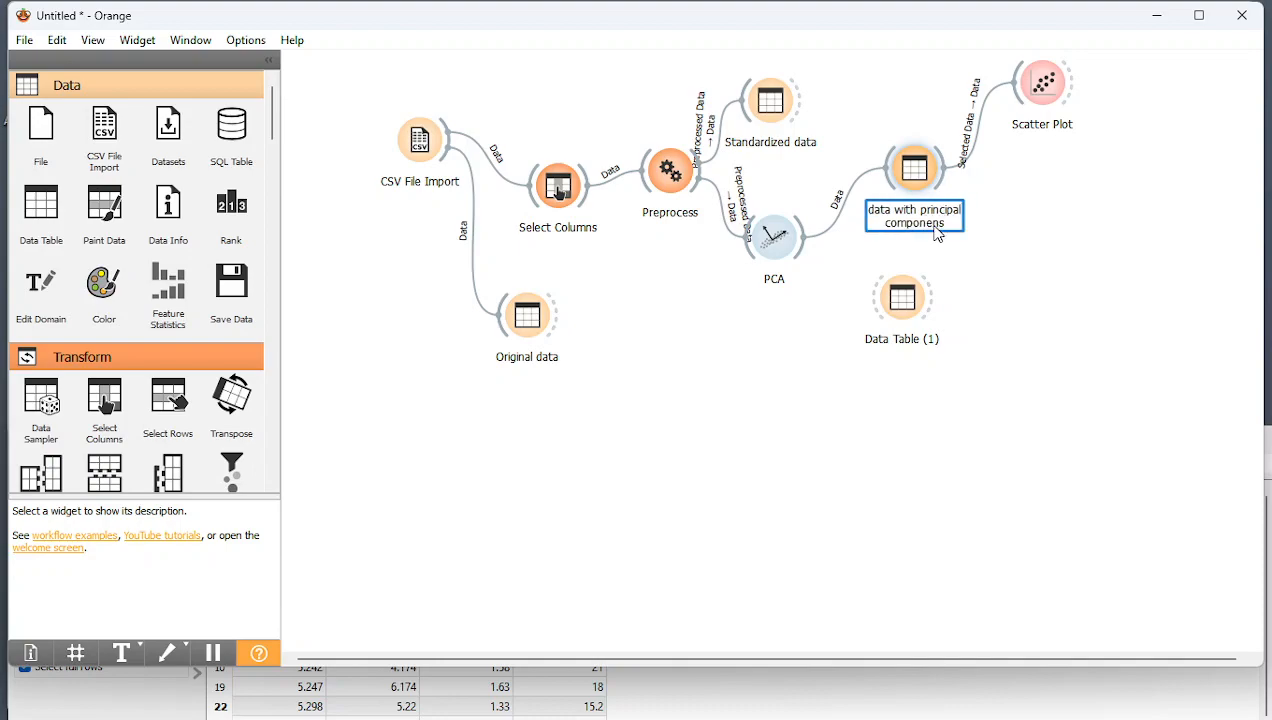
click(992, 251)
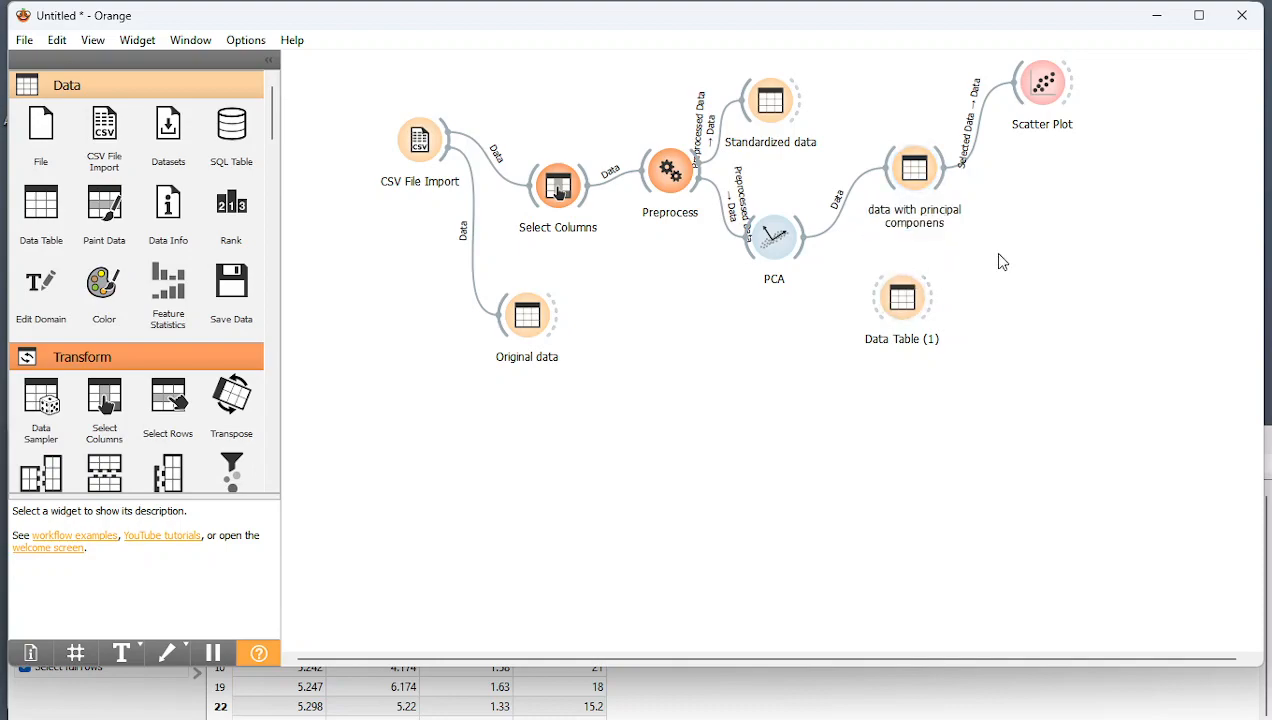
Connect PCA's output to Data Table (1), view the table's contents, and close it.
drag(808, 241, 892, 318)
right_click(898, 326)
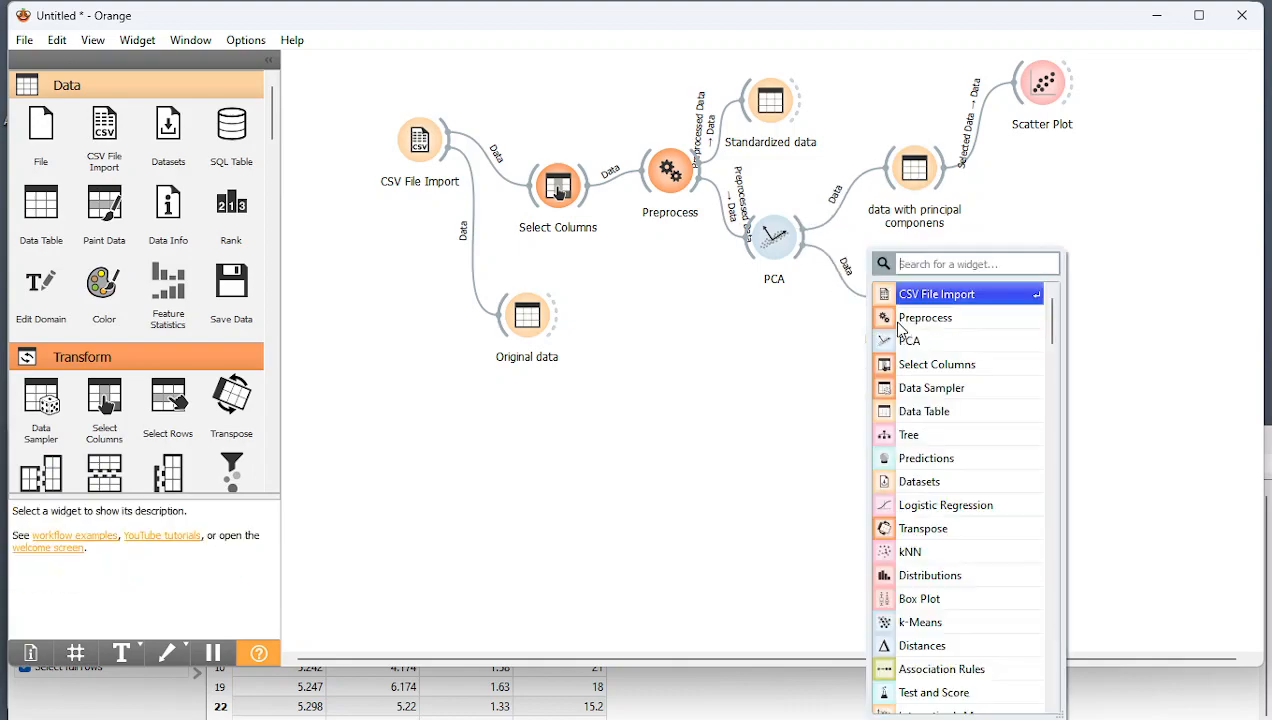
drag(827, 358, 866, 338)
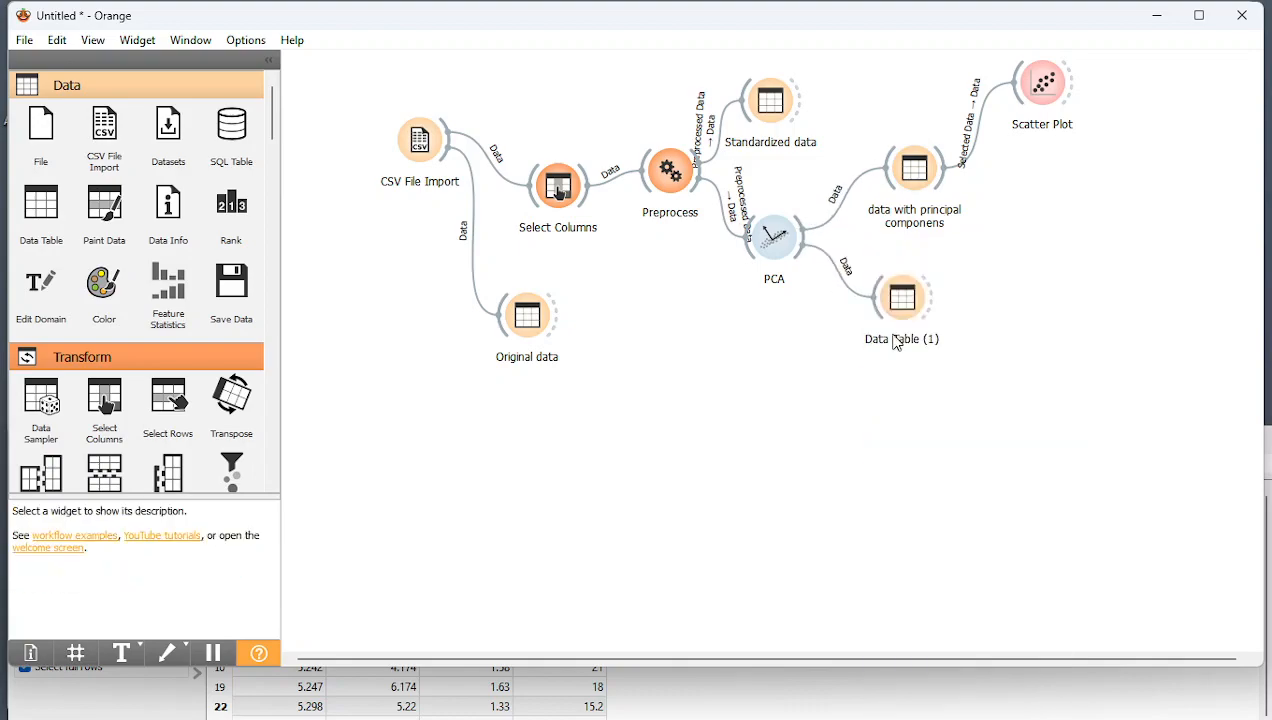
click(902, 174)
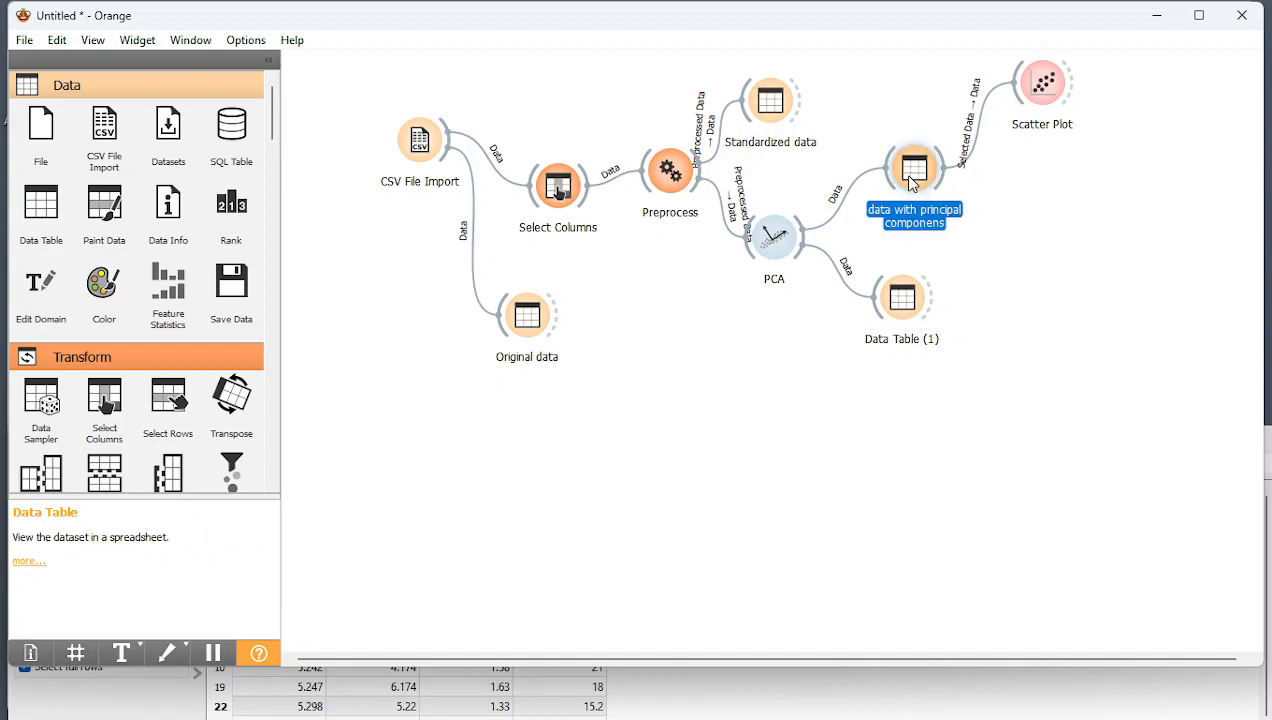
click(897, 313)
double_click(897, 313)
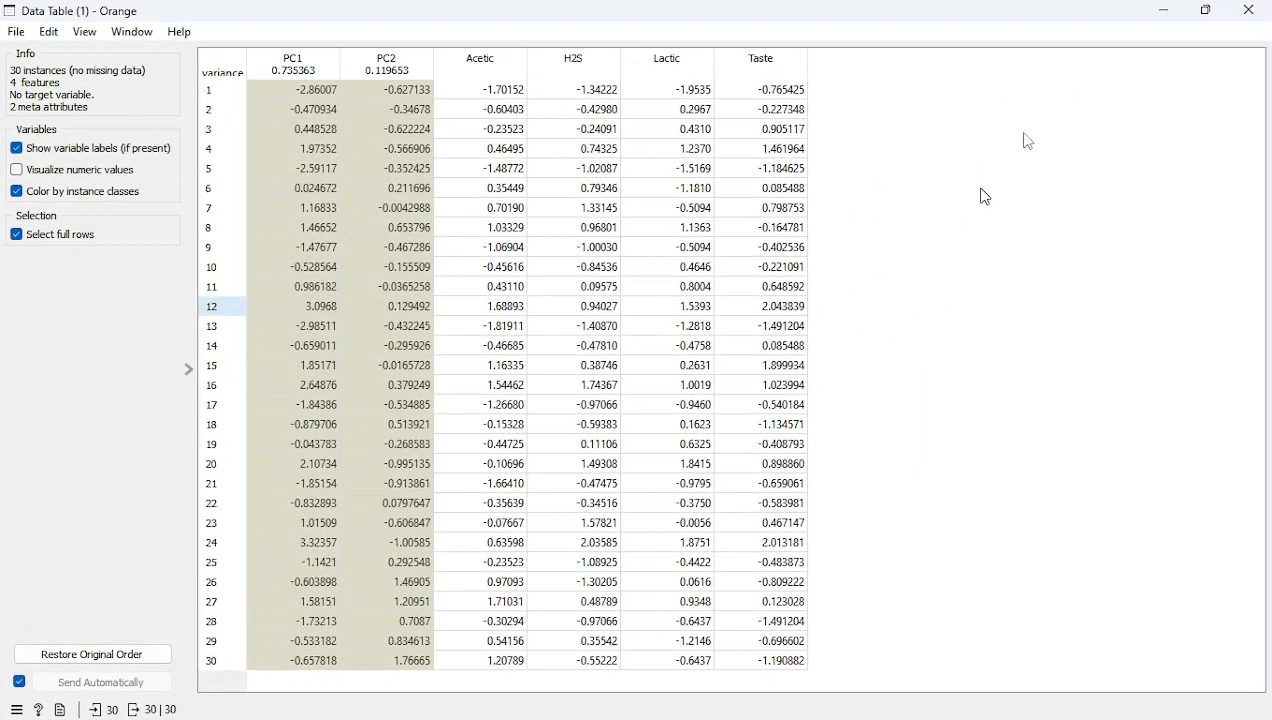
click(1248, 10)
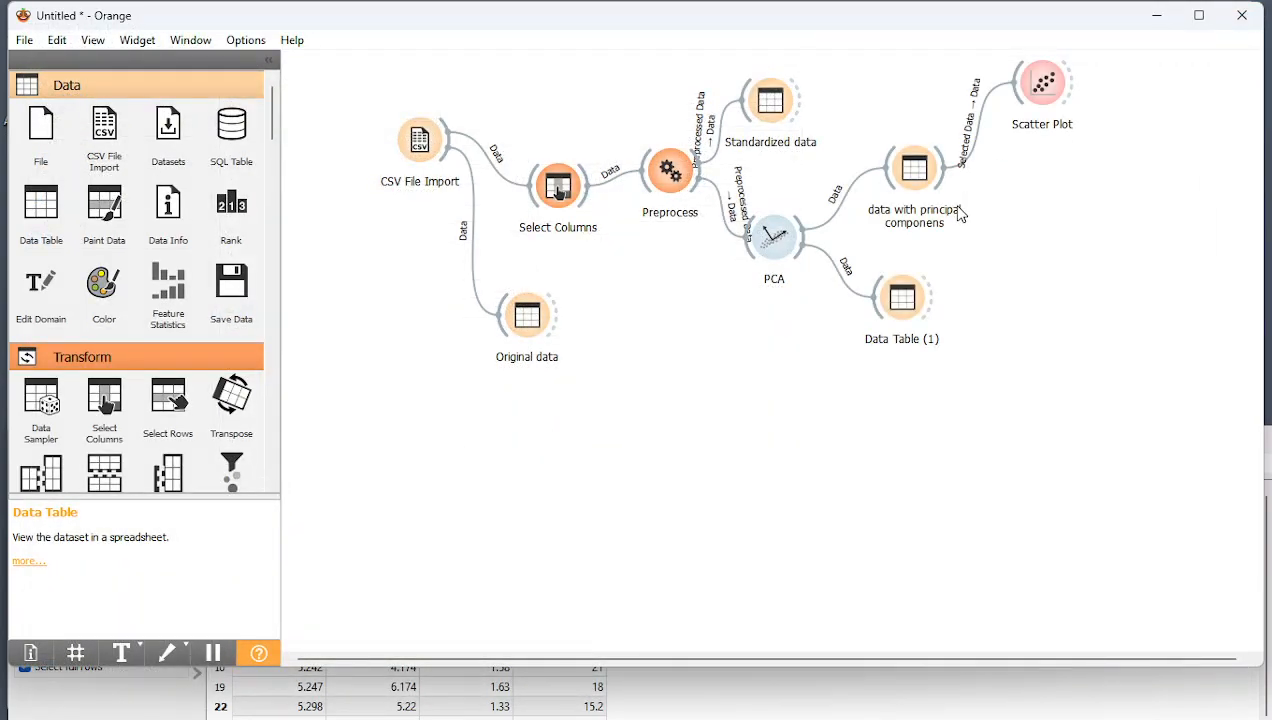
Rename the Data Table (1) widget to "weights".
click(900, 300)
right_click(902, 302)
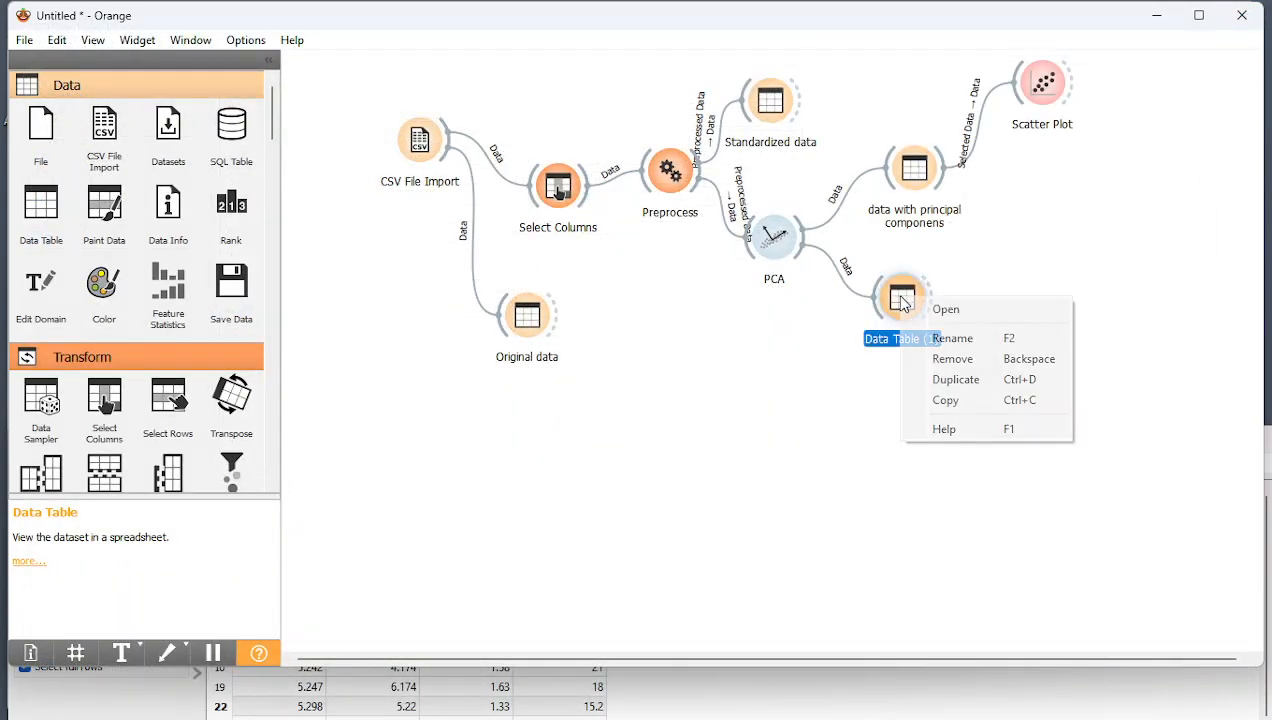
click(932, 339)
text(weight)
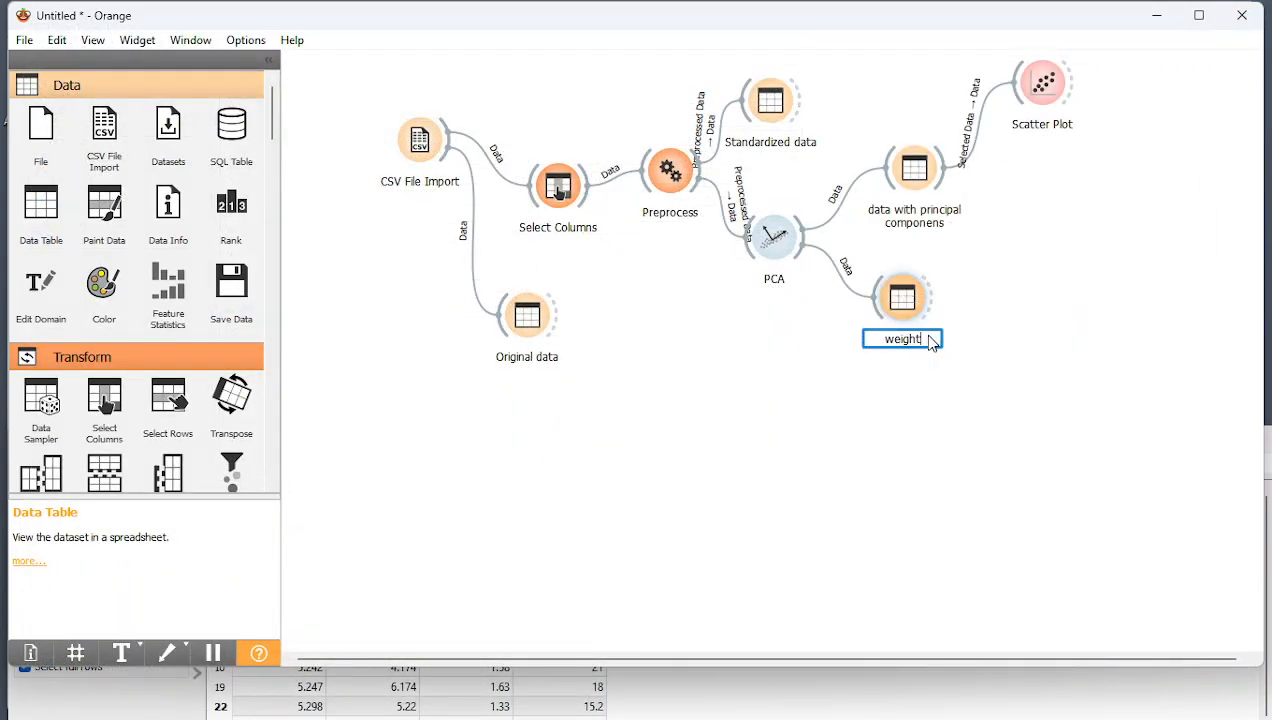
text(s)
click(813, 390)
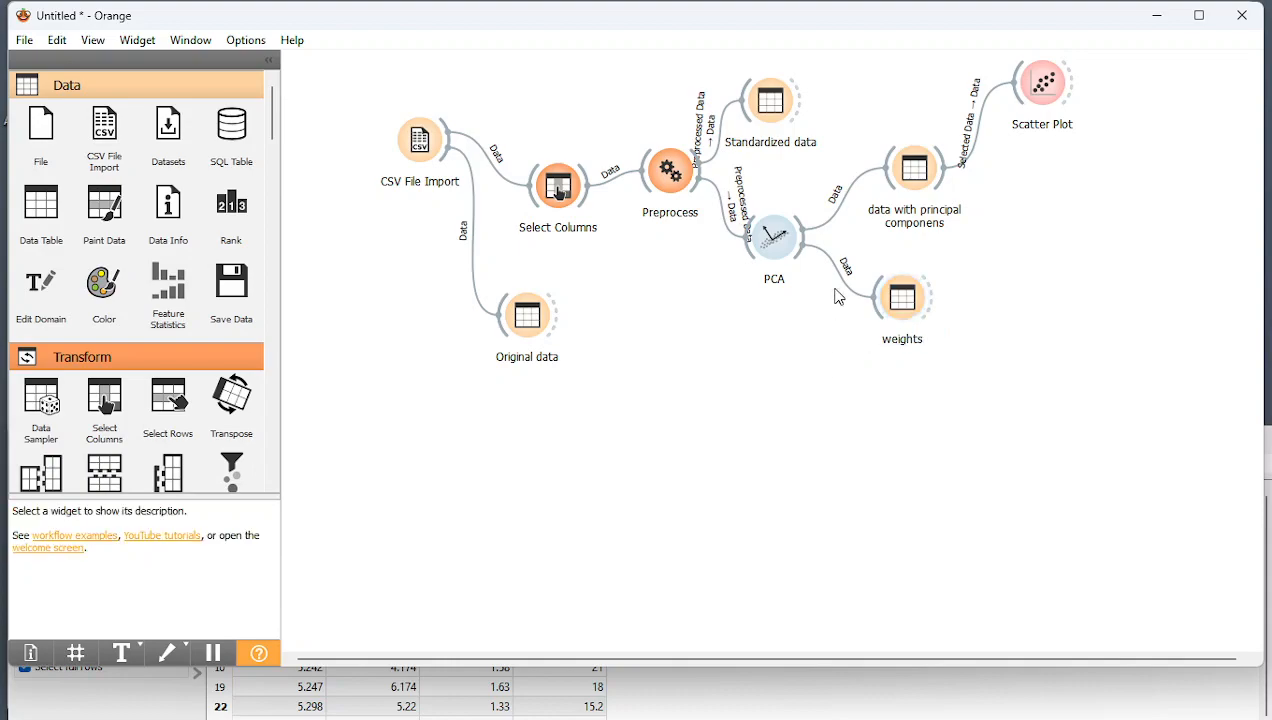
Change the link from PCA to weights so that PCA's Components output feeds the Data input.
double_click(843, 268)
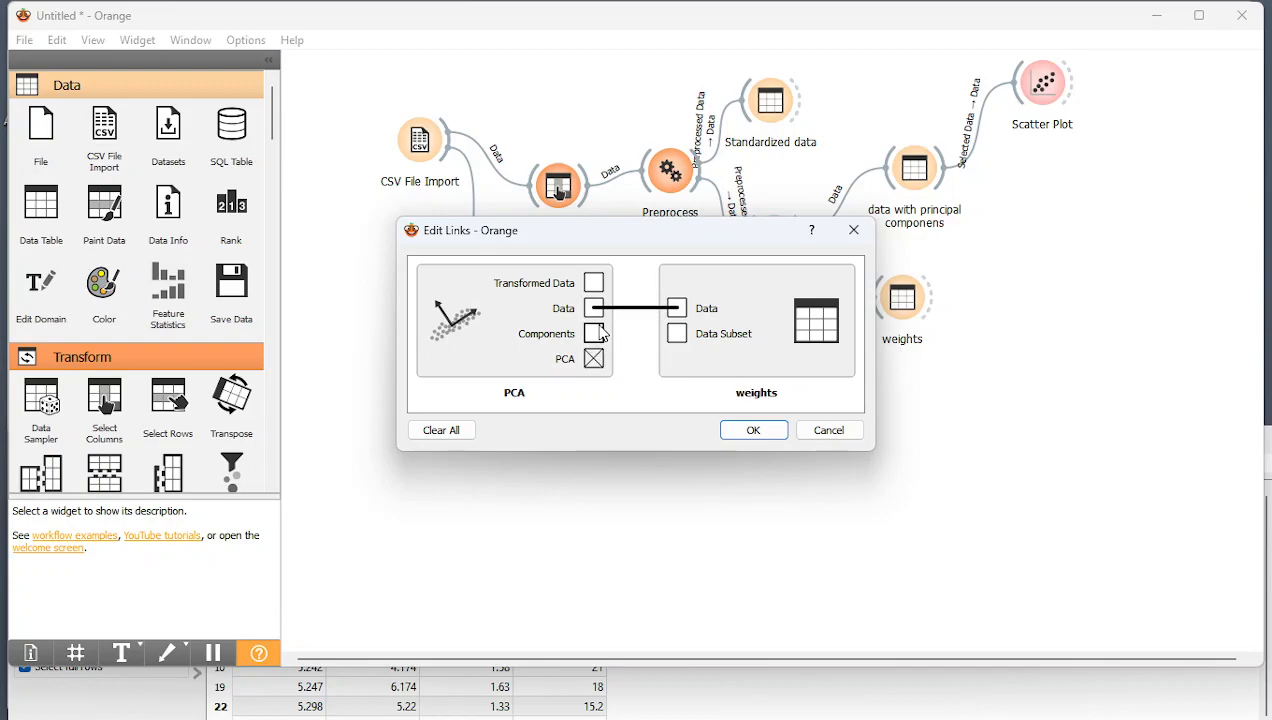
drag(603, 337, 677, 308)
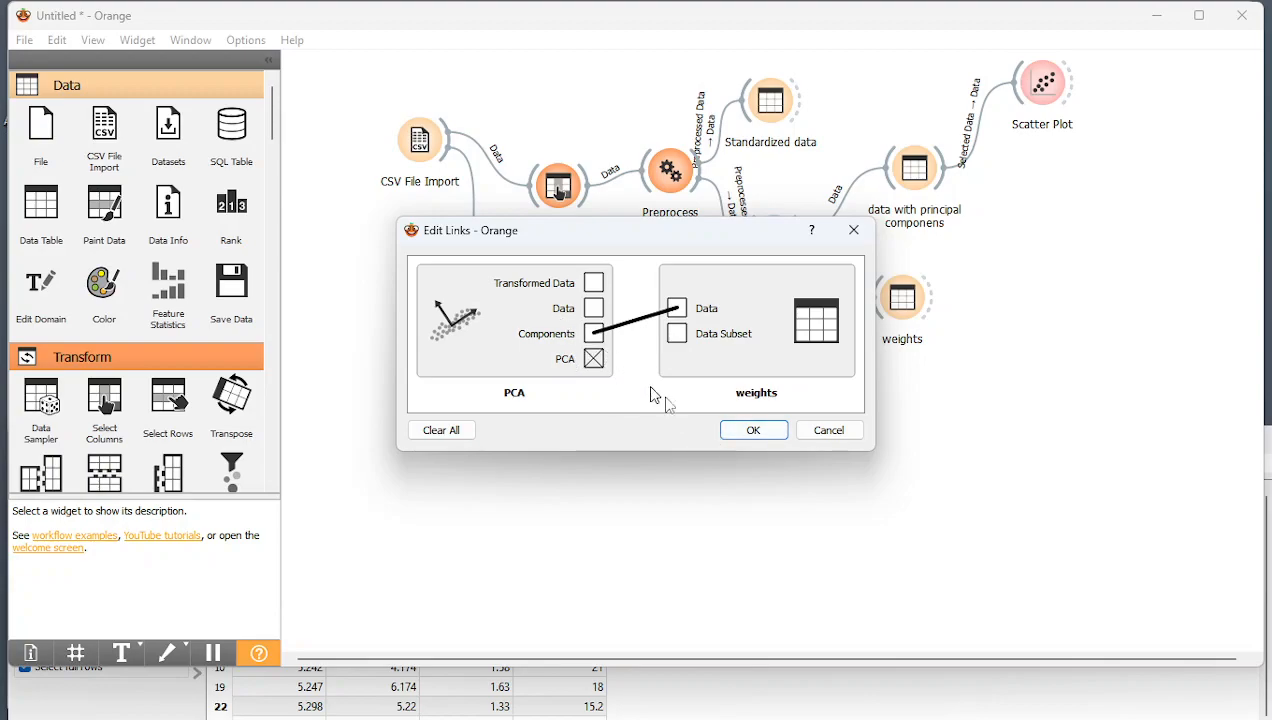
click(733, 441)
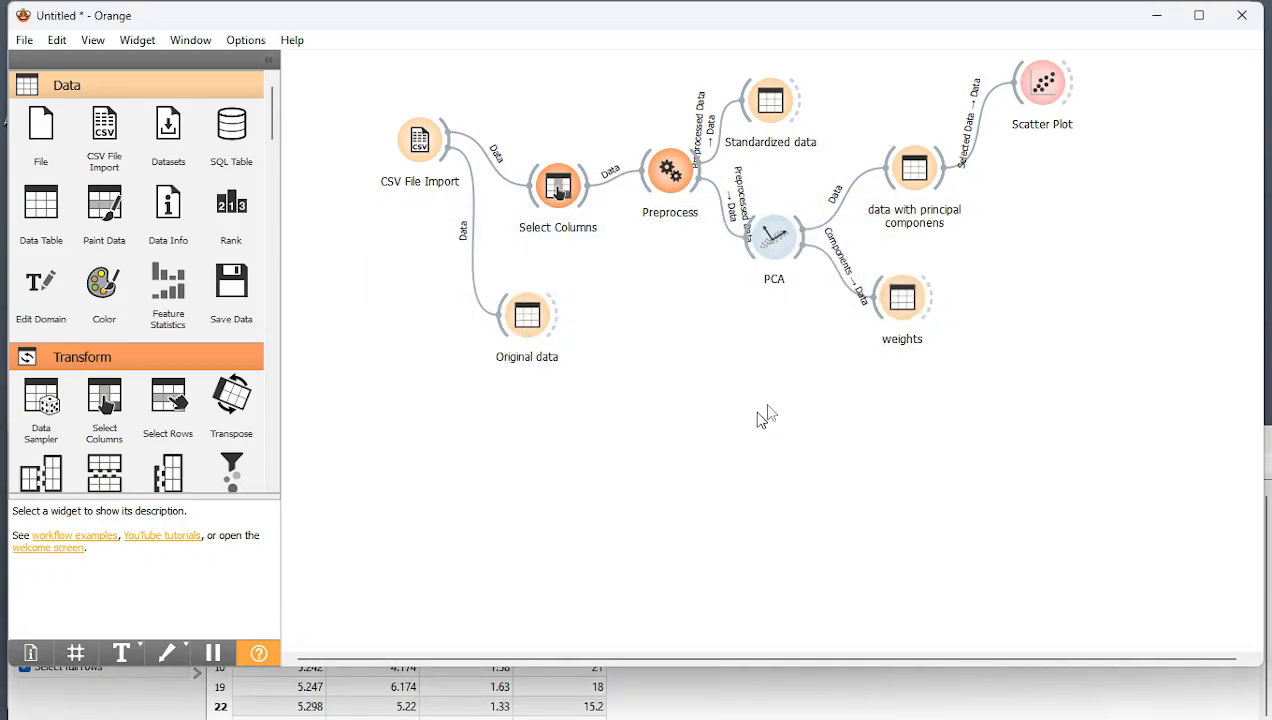
Open the weights table, select its PC1 row, and move the table window down over the lower canvas.
double_click(899, 300)
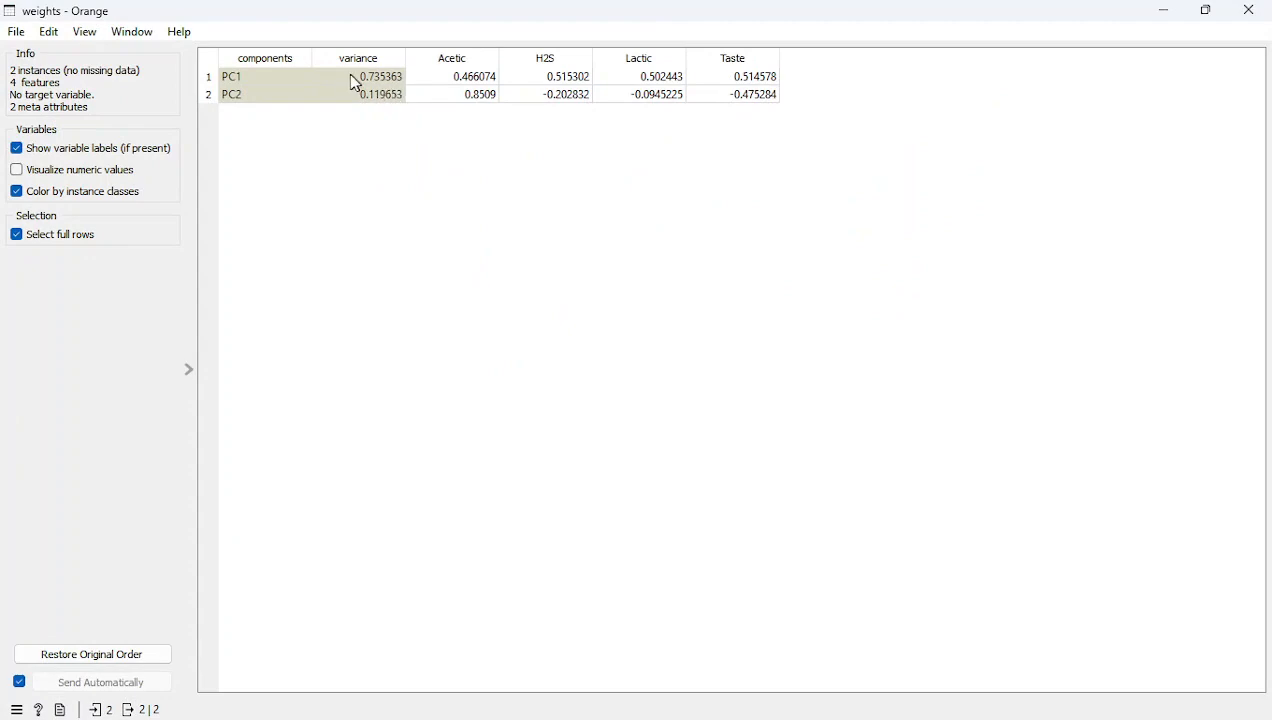
click(451, 84)
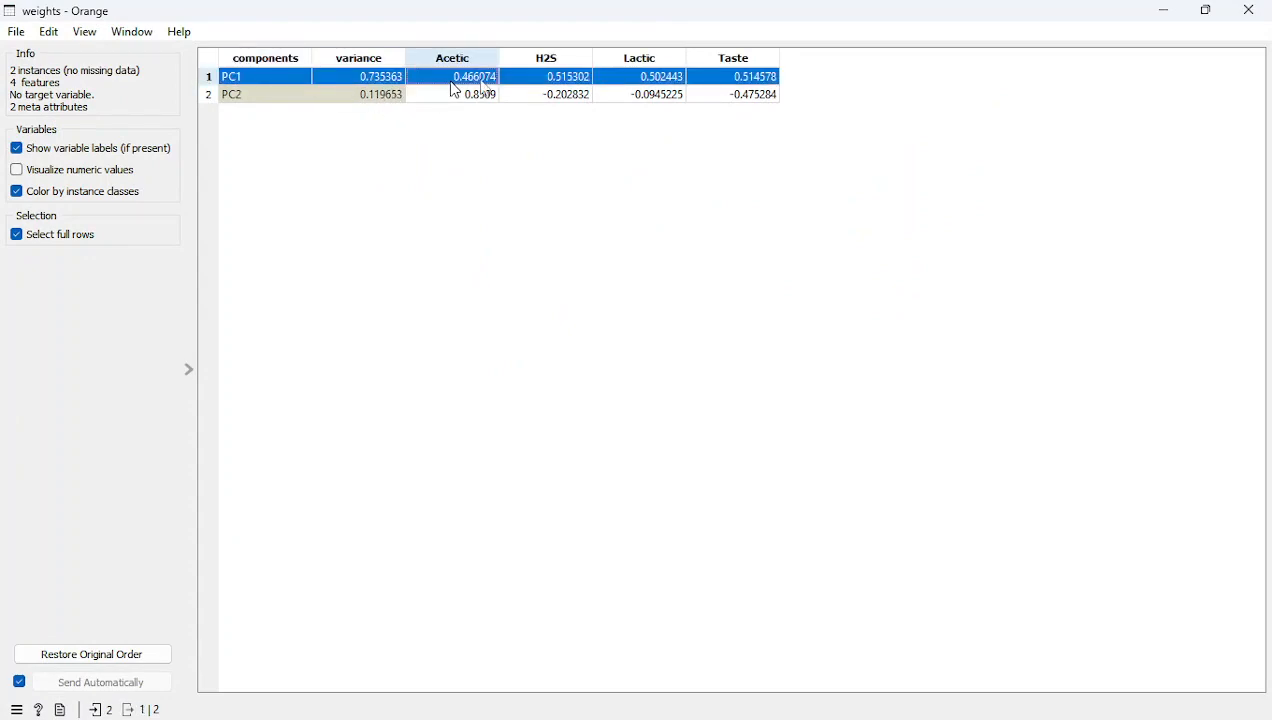
drag(789, 17, 656, 355)
click(936, 192)
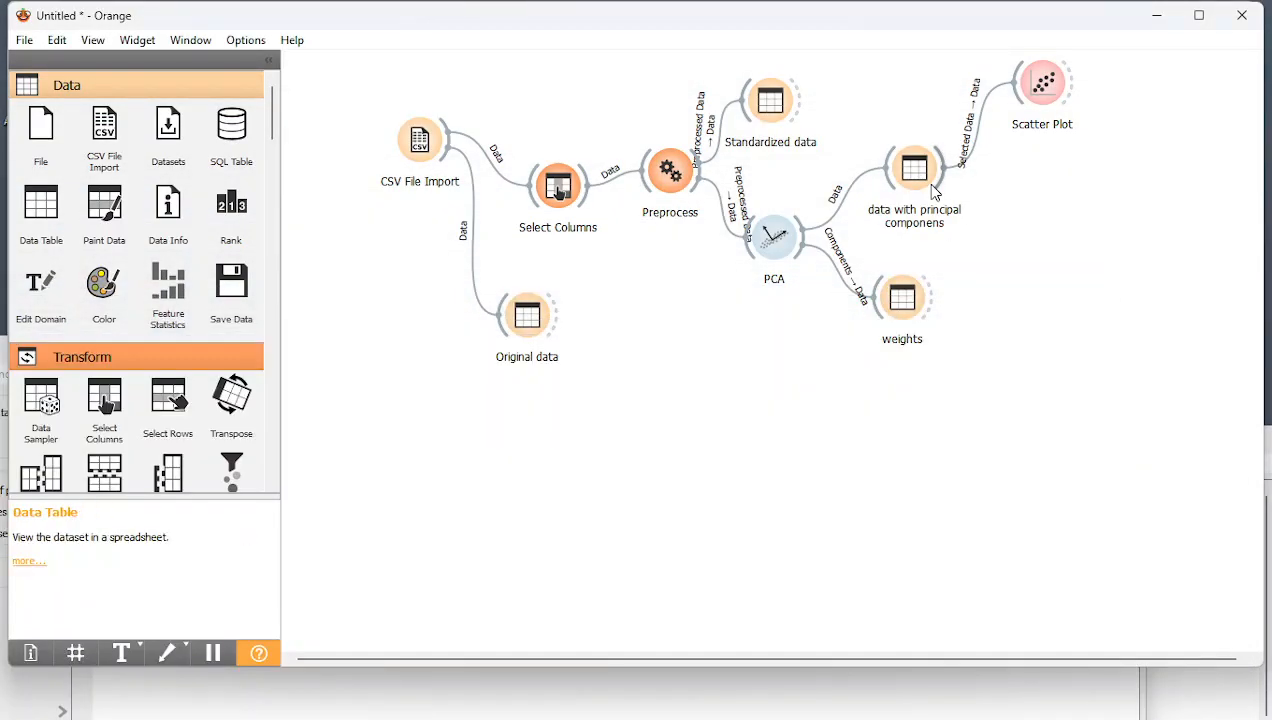
Open the "data with principal componens" table and place its window below the workflow widgets.
click(922, 184)
double_click(922, 184)
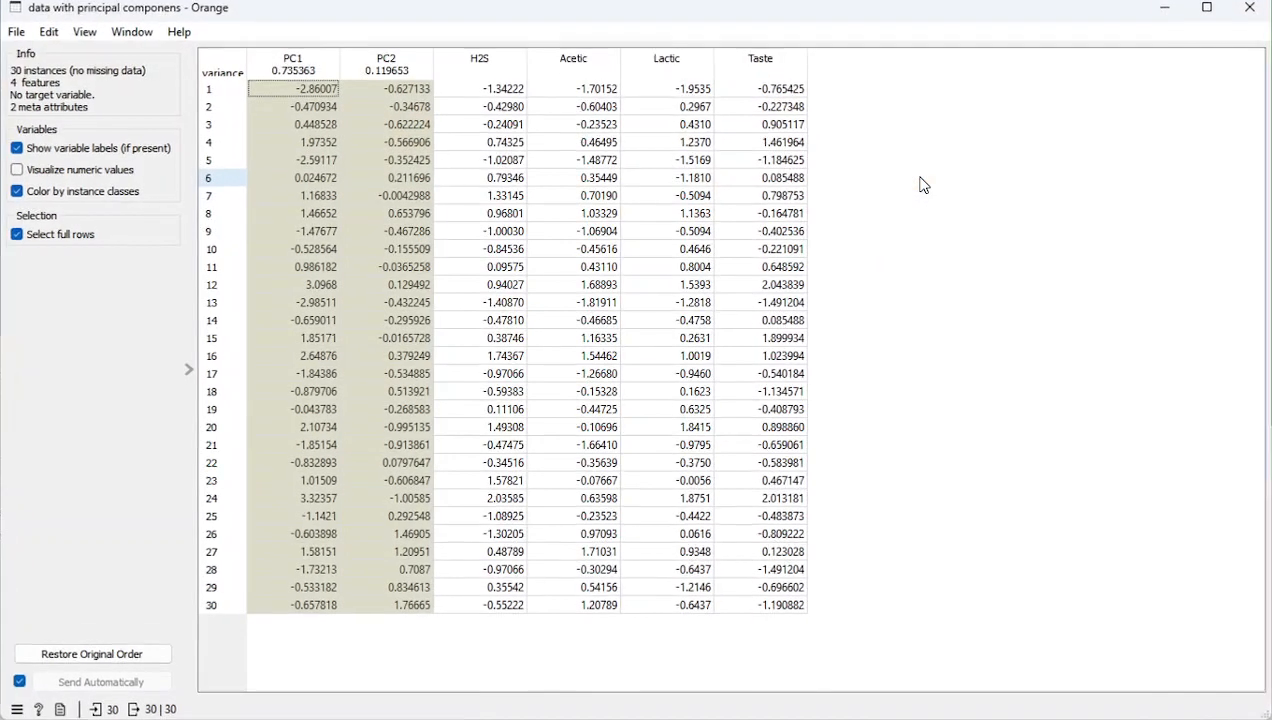
drag(893, 13, 1268, 300)
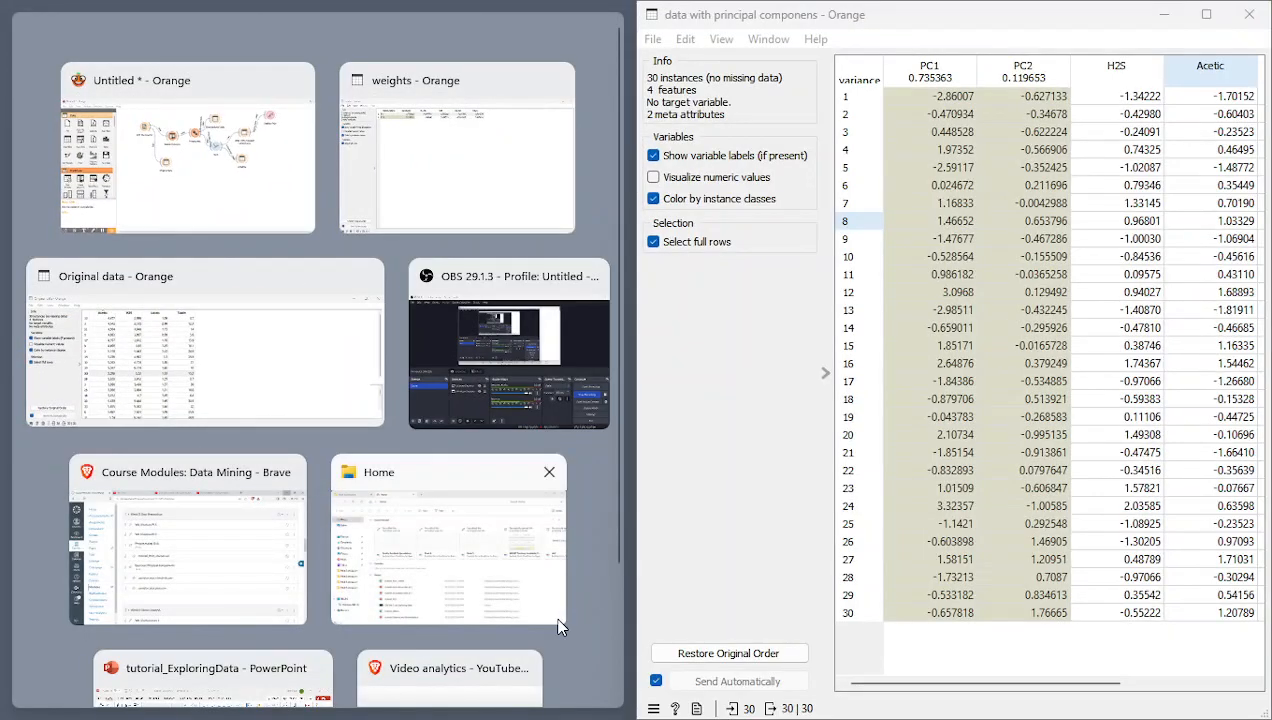
click(750, 377)
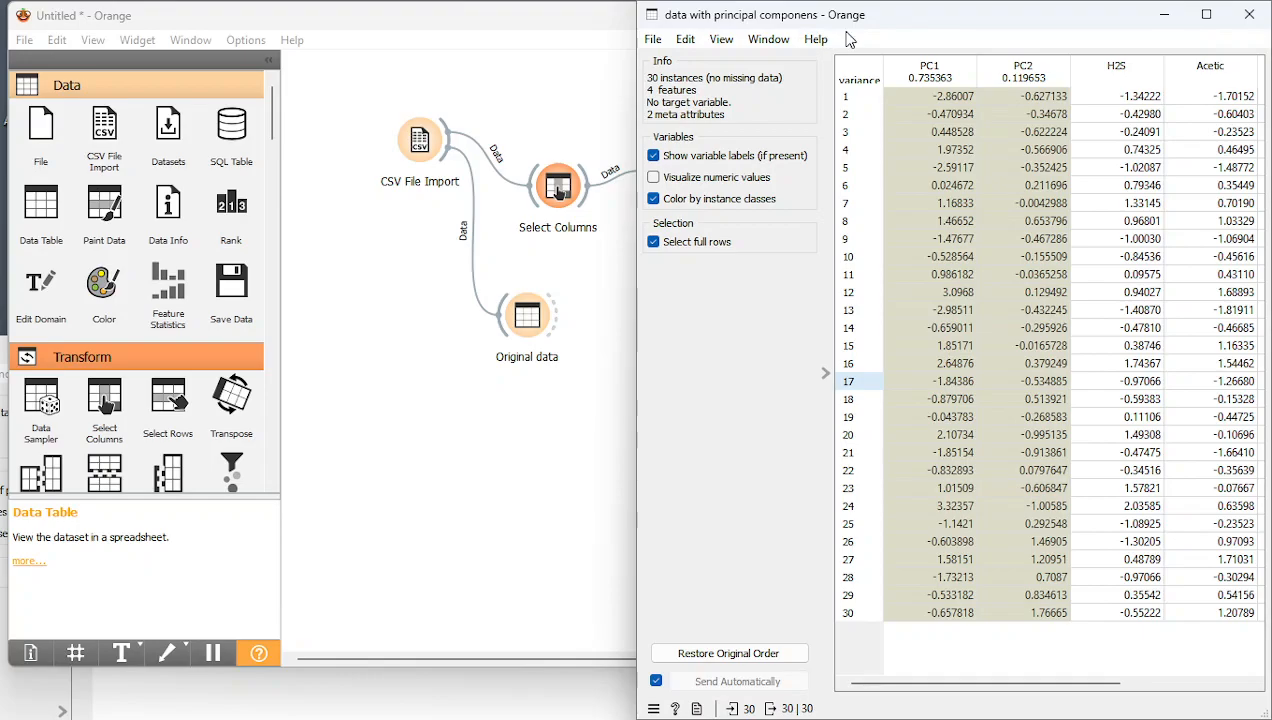
drag(852, 16, 593, 451)
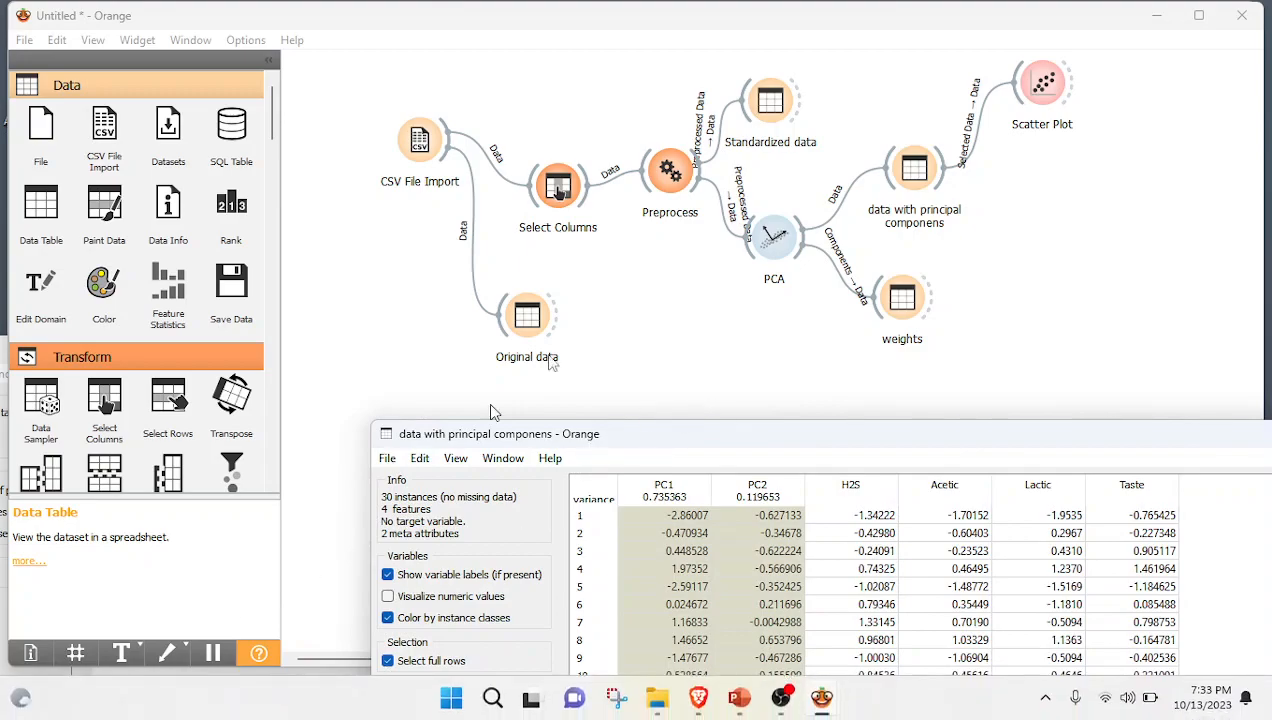
Reopen the weights table and arrange the "data with principal componens" window beneath it so both tables are visible.
double_click(902, 324)
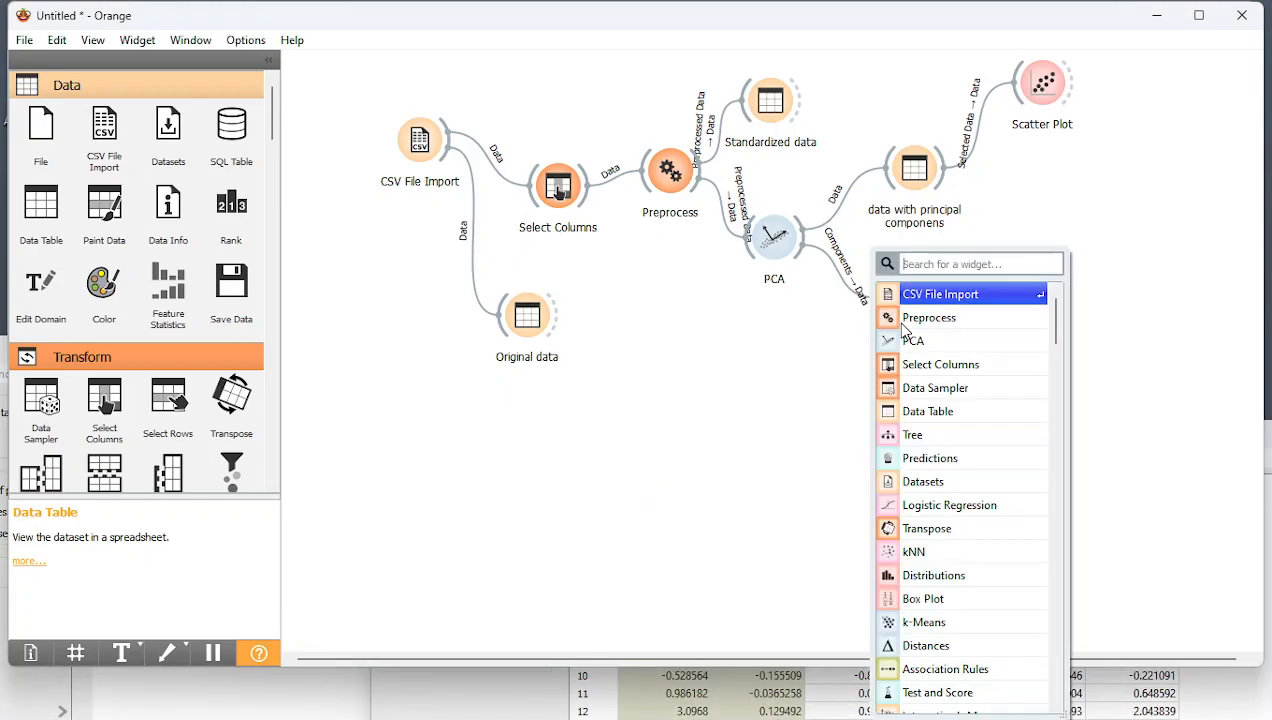
click(781, 371)
click(894, 277)
drag(915, 281, 915, 281)
double_click(915, 285)
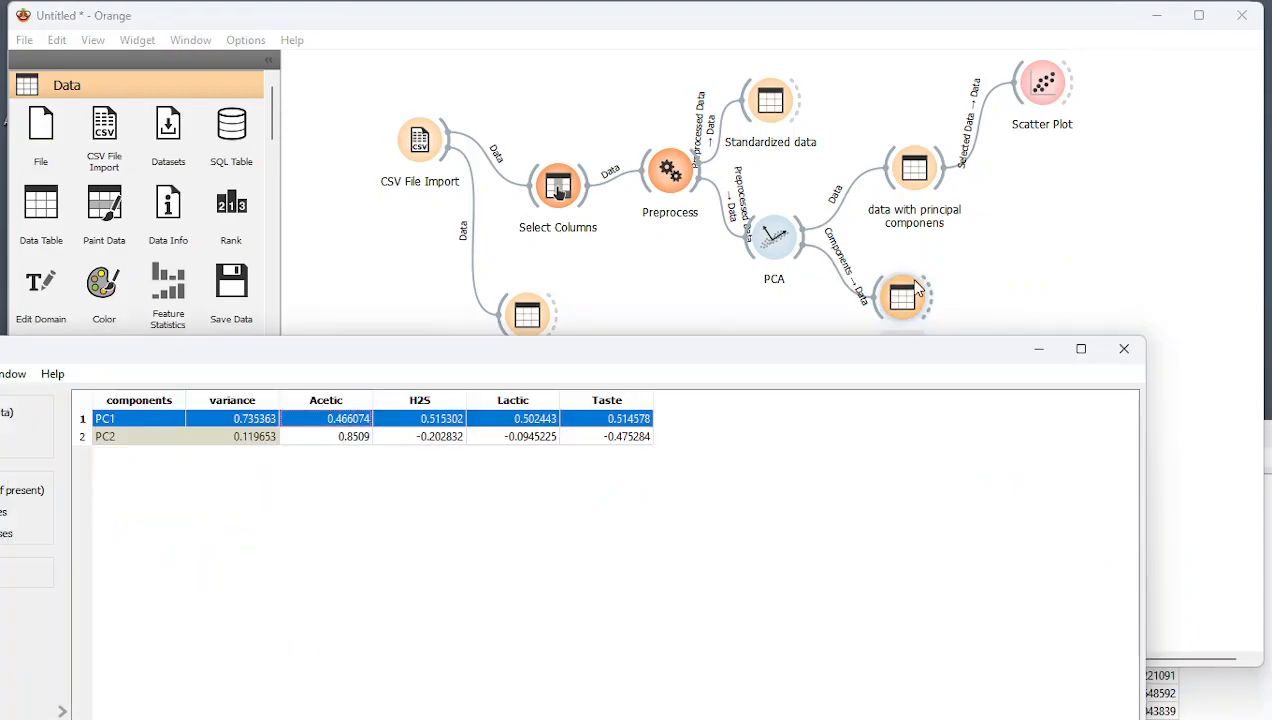
click(1221, 704)
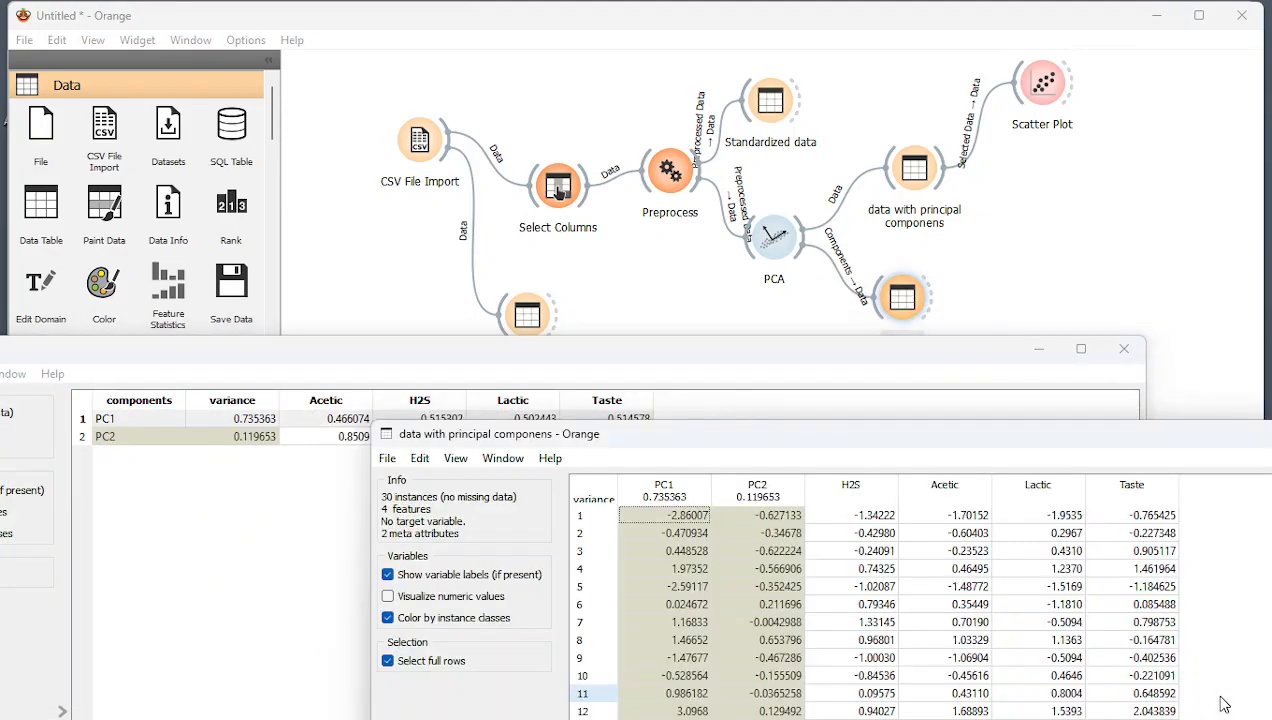
drag(874, 437, 488, 498)
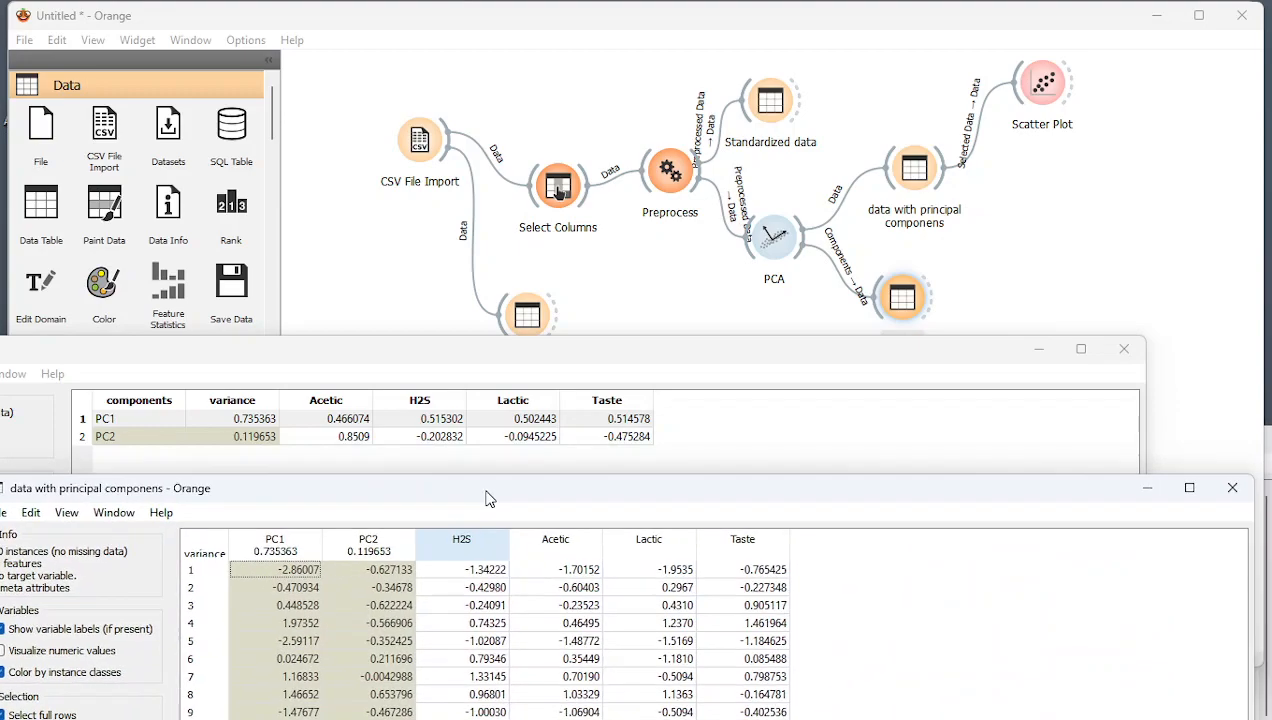
Select row 1 of the principal components table, compare its PC1 and PC2 scores with the weights, and return to the workflow.
click(189, 569)
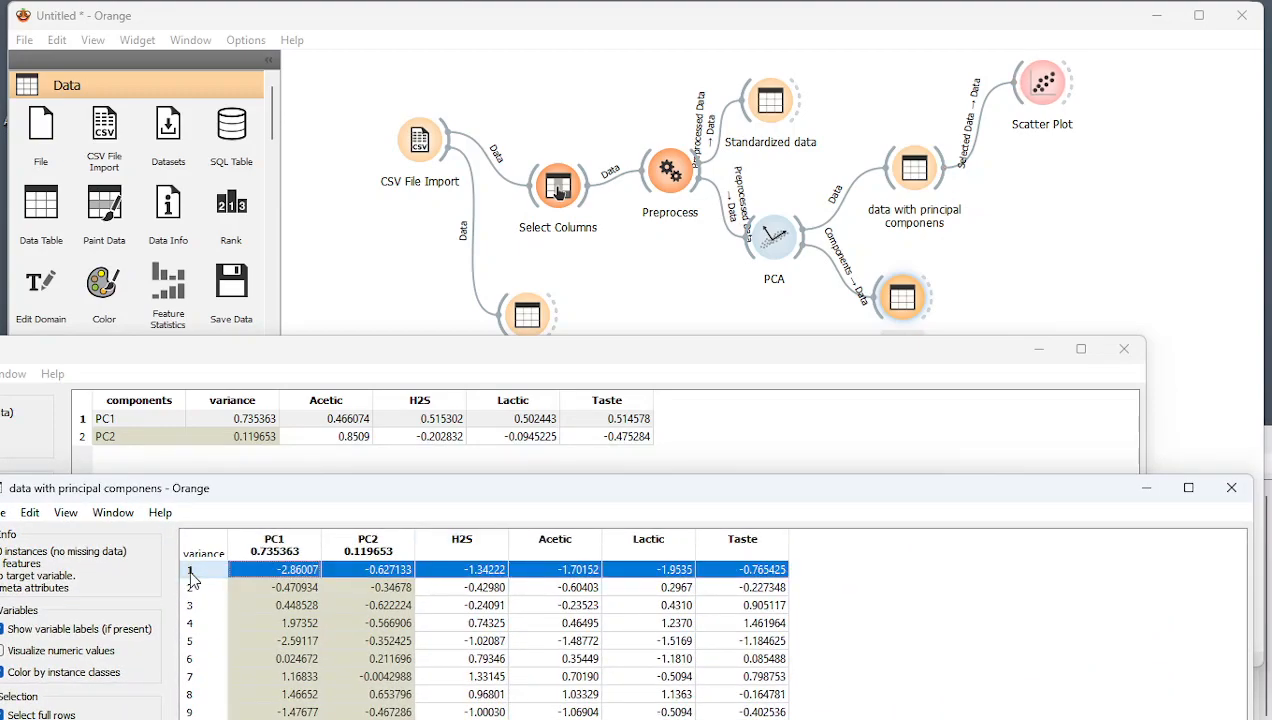
click(270, 570)
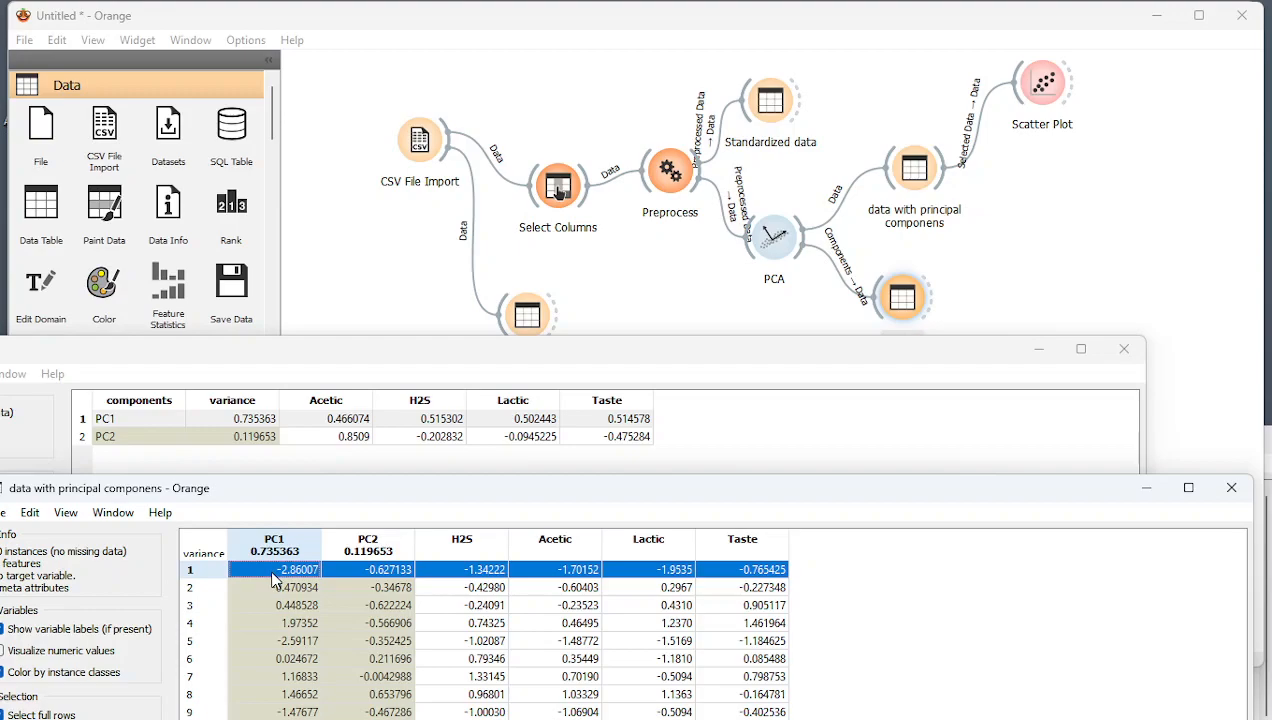
click(390, 572)
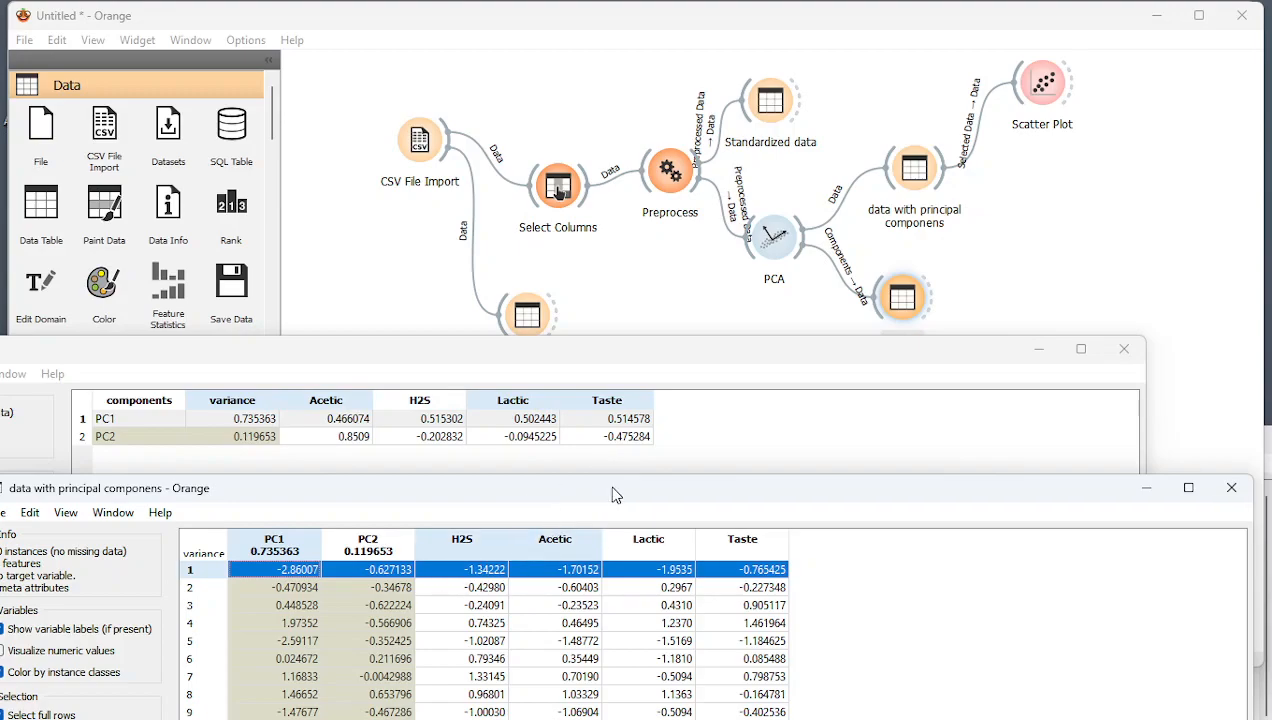
click(898, 312)
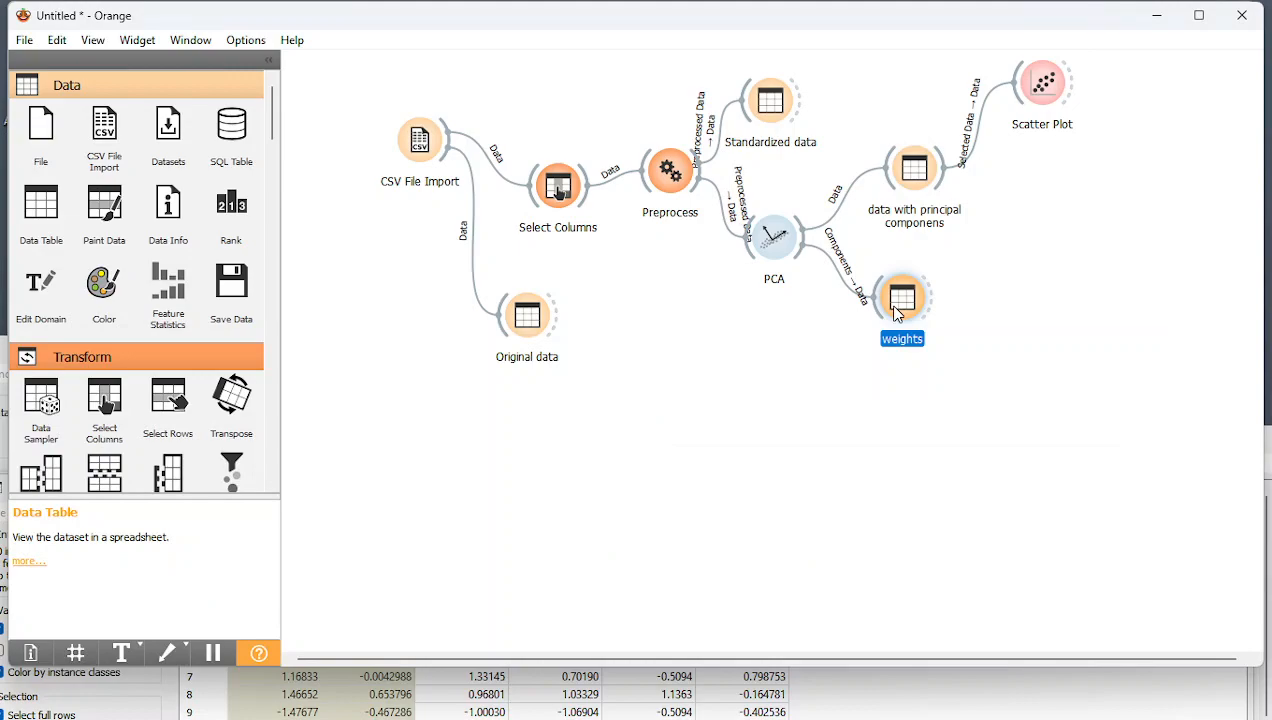
double_click(910, 188)
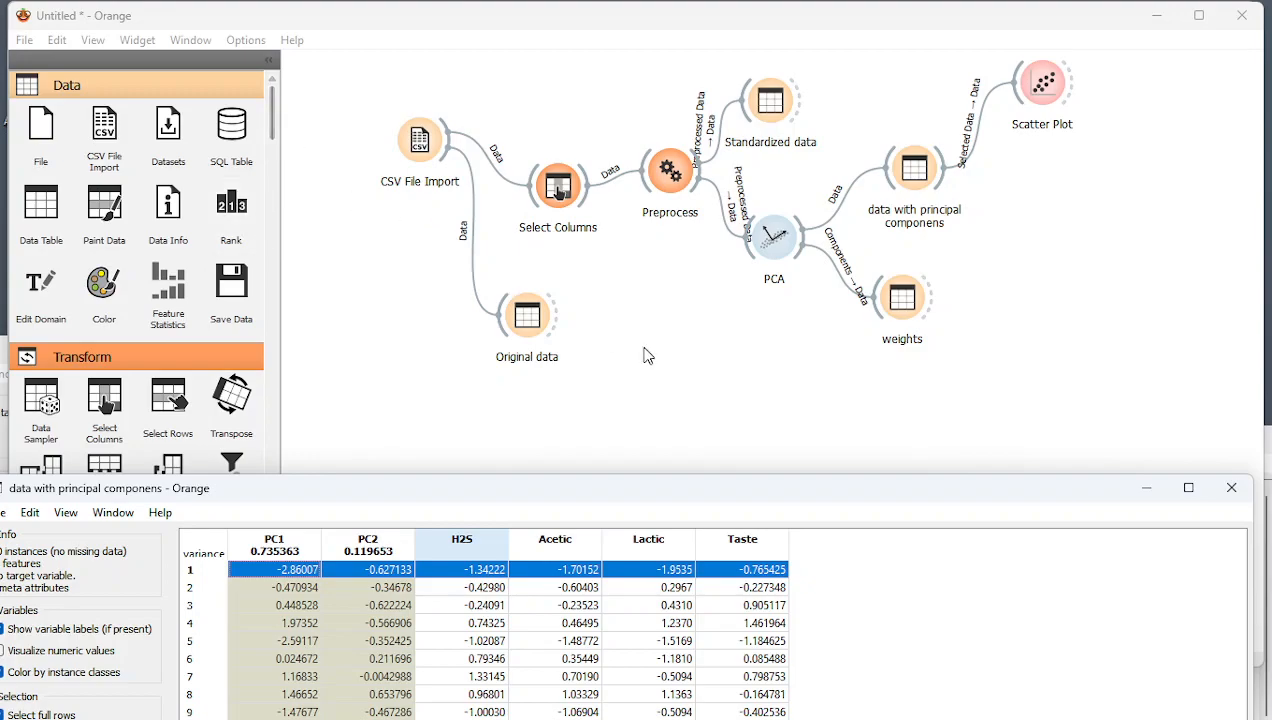
click(910, 317)
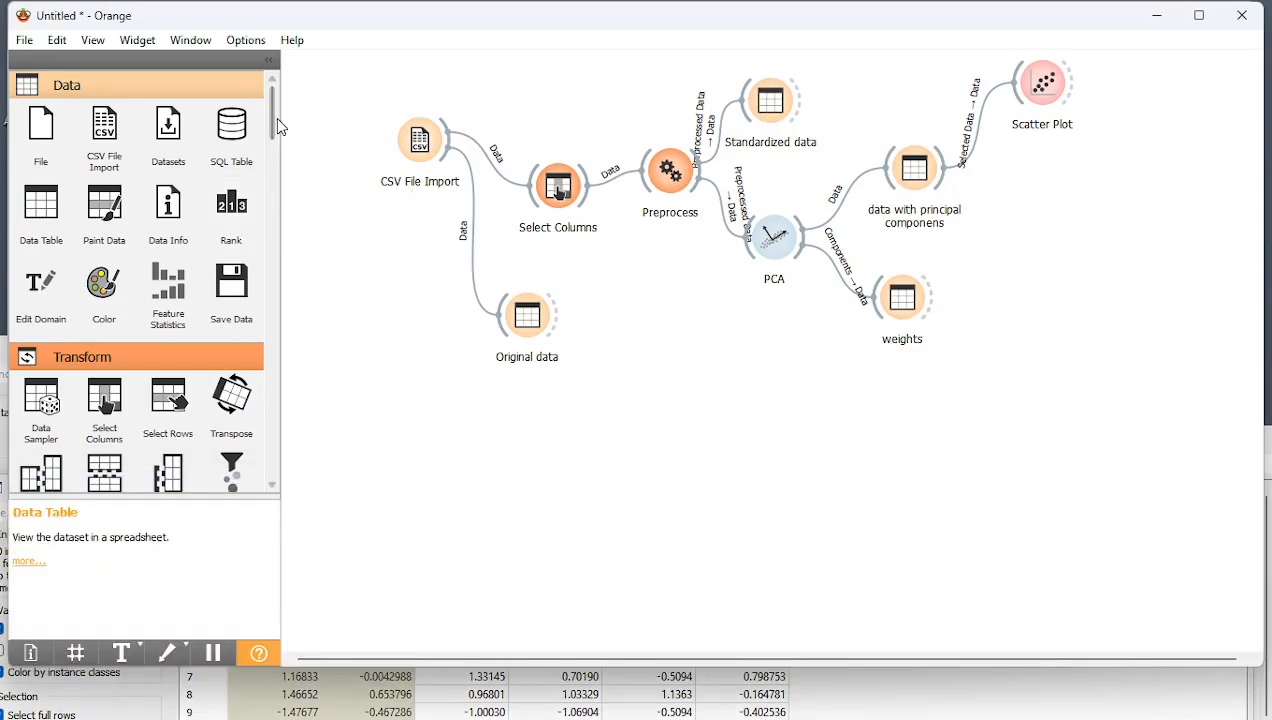
Add a Transpose widget beside weights and a Data Table widget beside Transpose.
drag(273, 117, 271, 150)
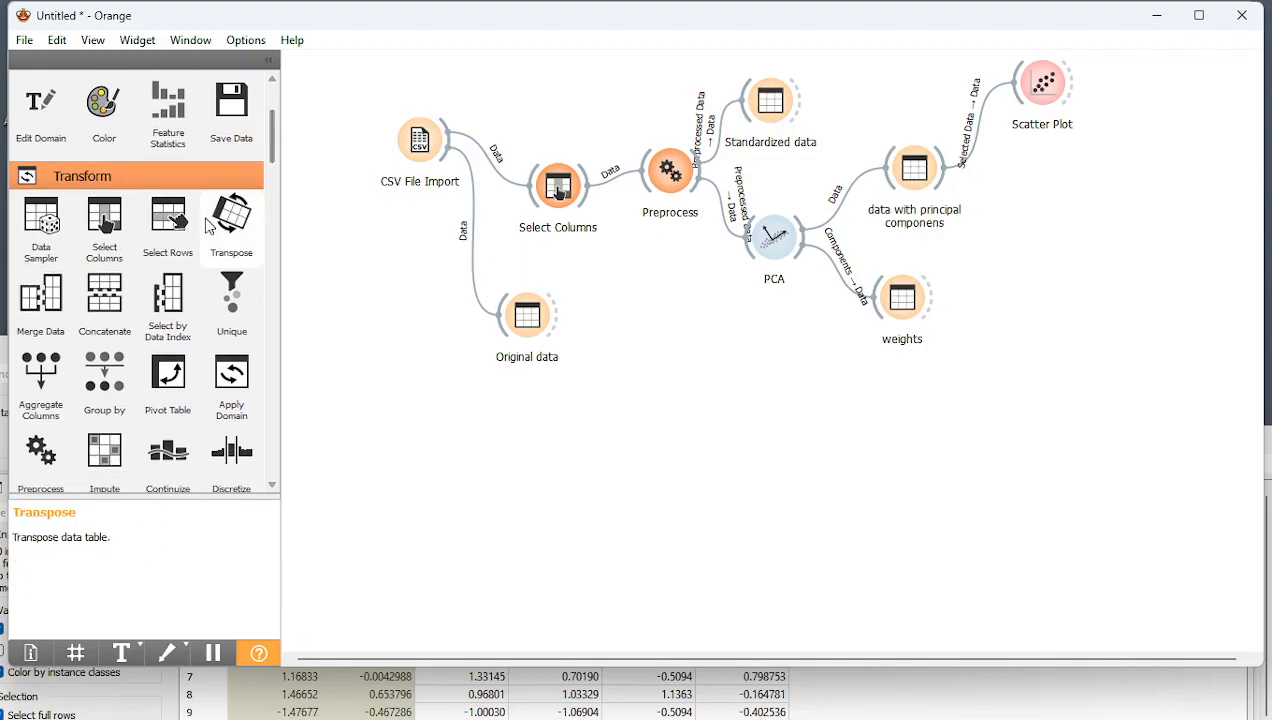
drag(236, 215, 990, 291)
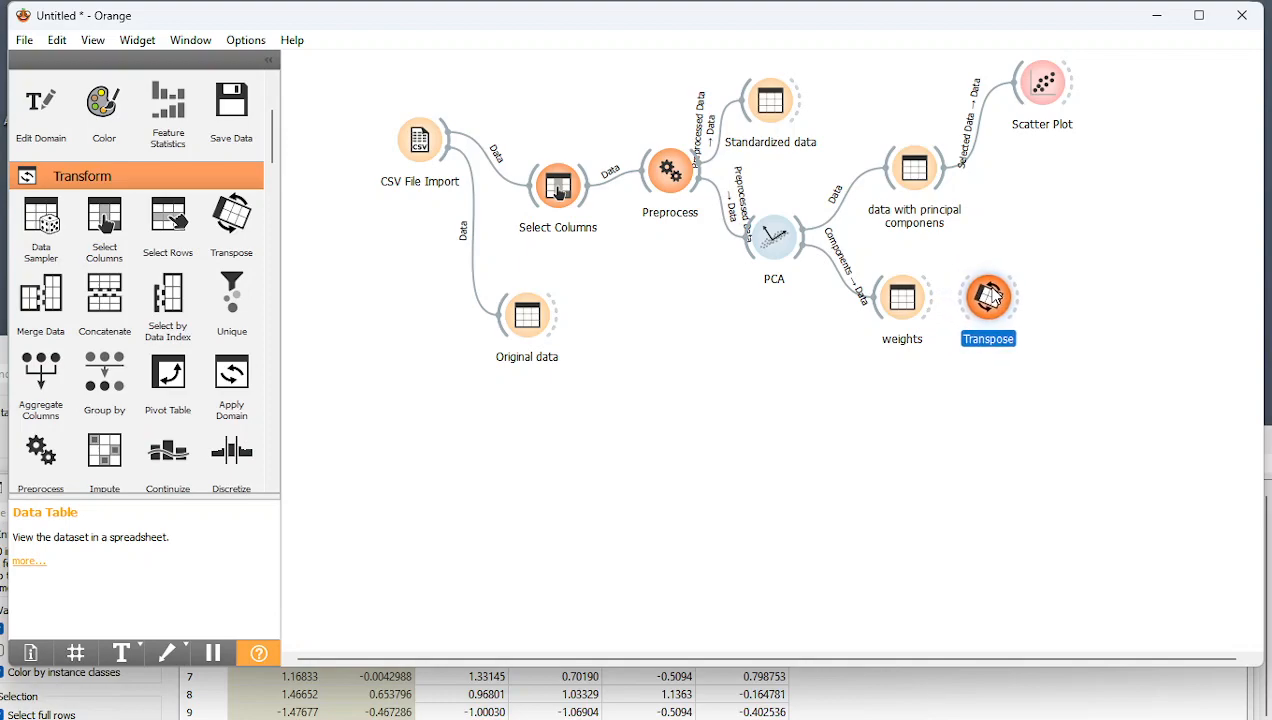
click(271, 80)
click(271, 80)
click(271, 80)
click(271, 80)
drag(17, 108, 1078, 295)
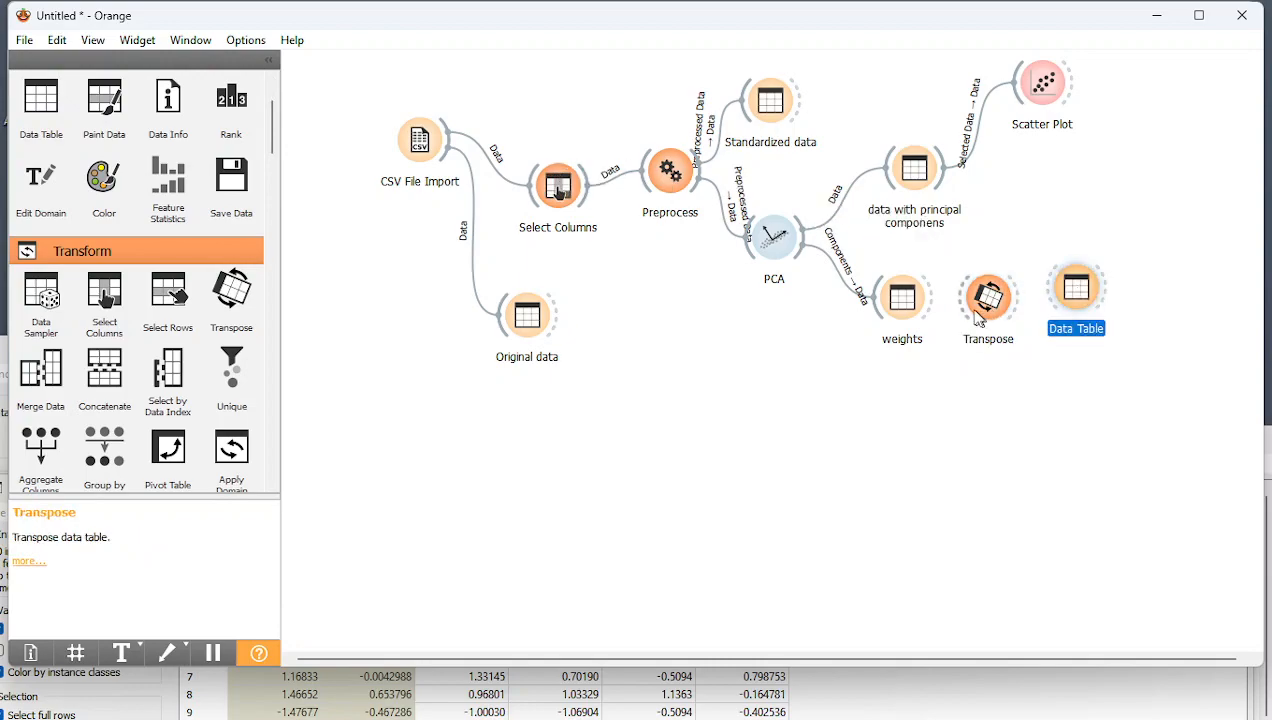
Connect weights to Transpose and Transpose to the Data Table, and check the transposed output in the table.
drag(936, 310, 1078, 296)
double_click(1078, 295)
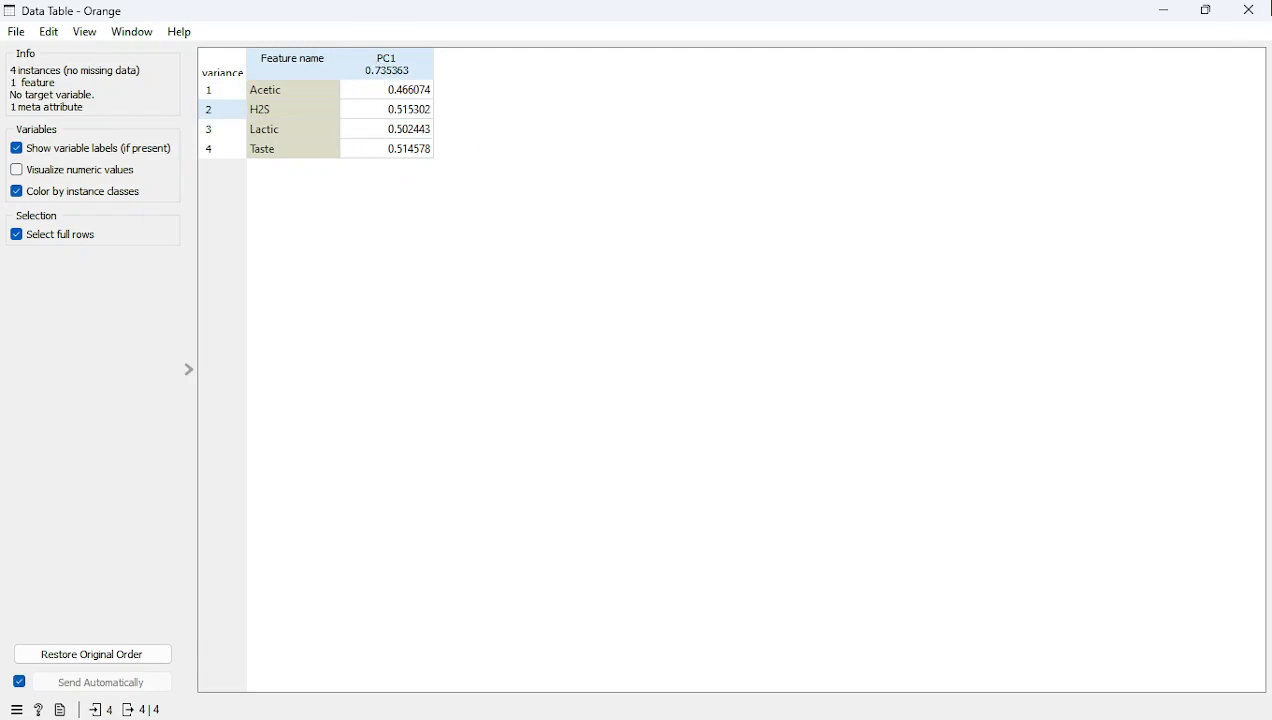
click(1249, 10)
Clear the row selection in the weights table so both PC1 and PC2 are passed to Transpose, and close the table.
double_click(899, 295)
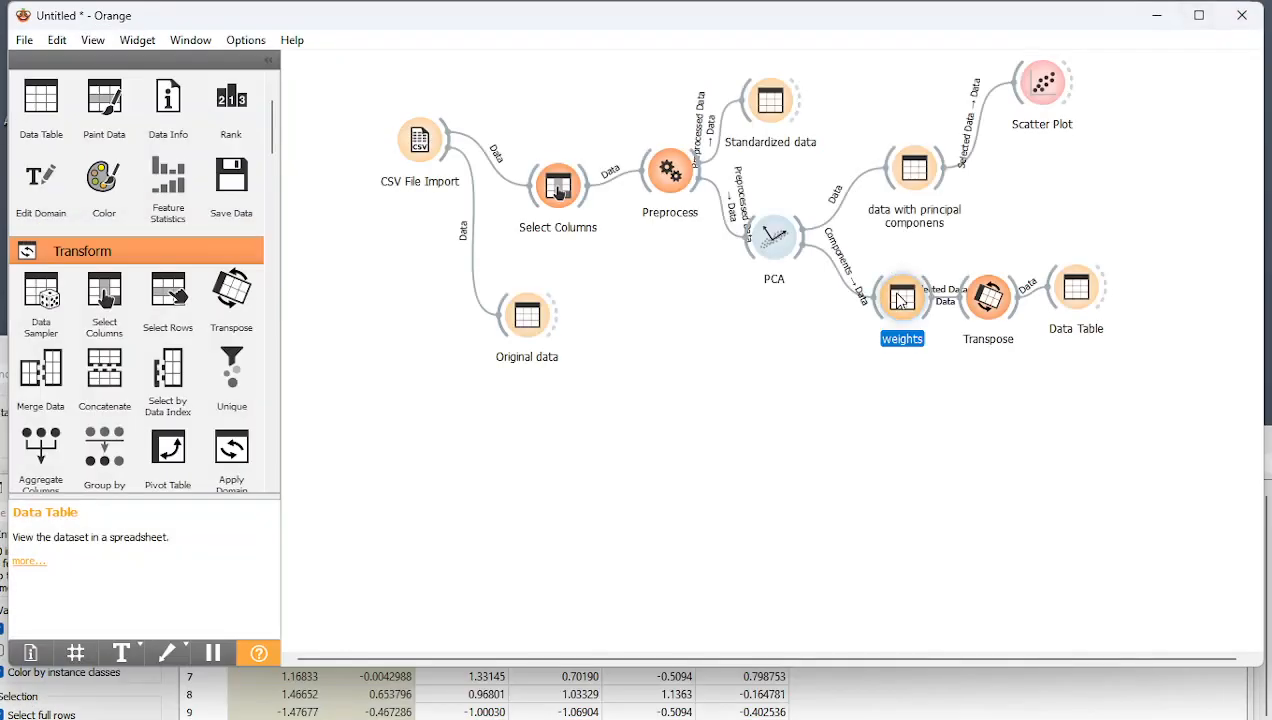
click(230, 524)
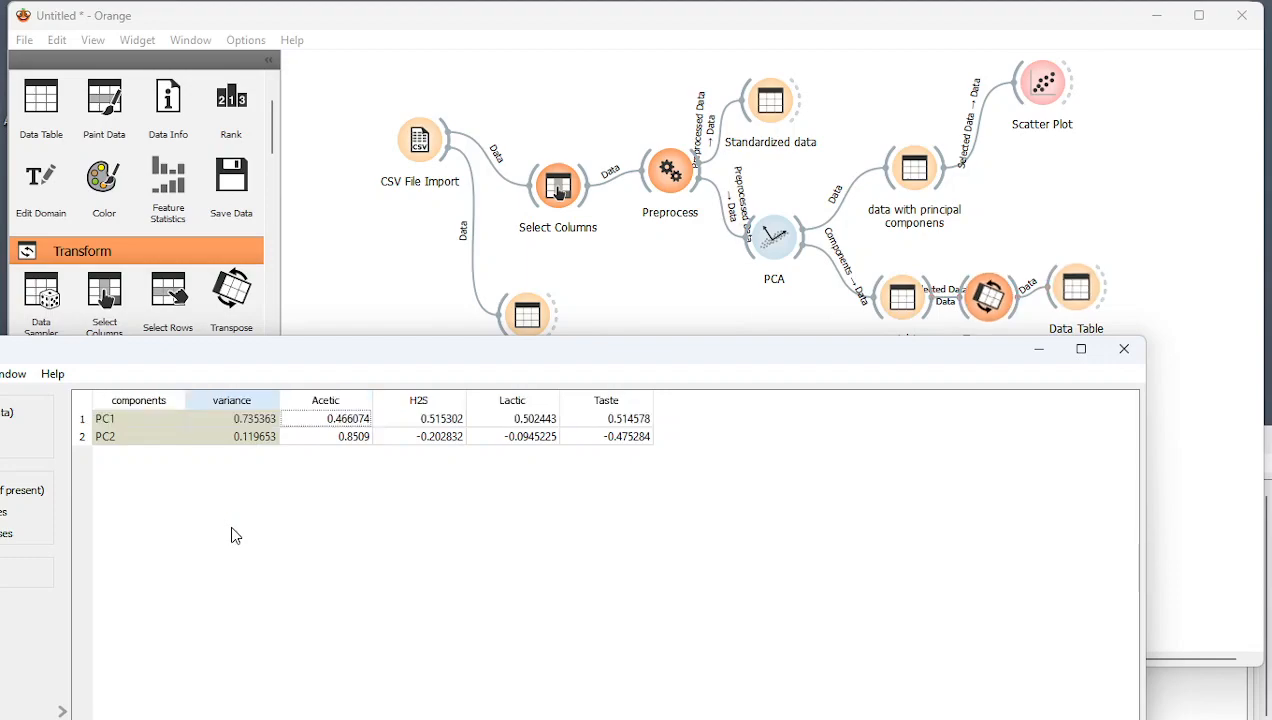
click(81, 420)
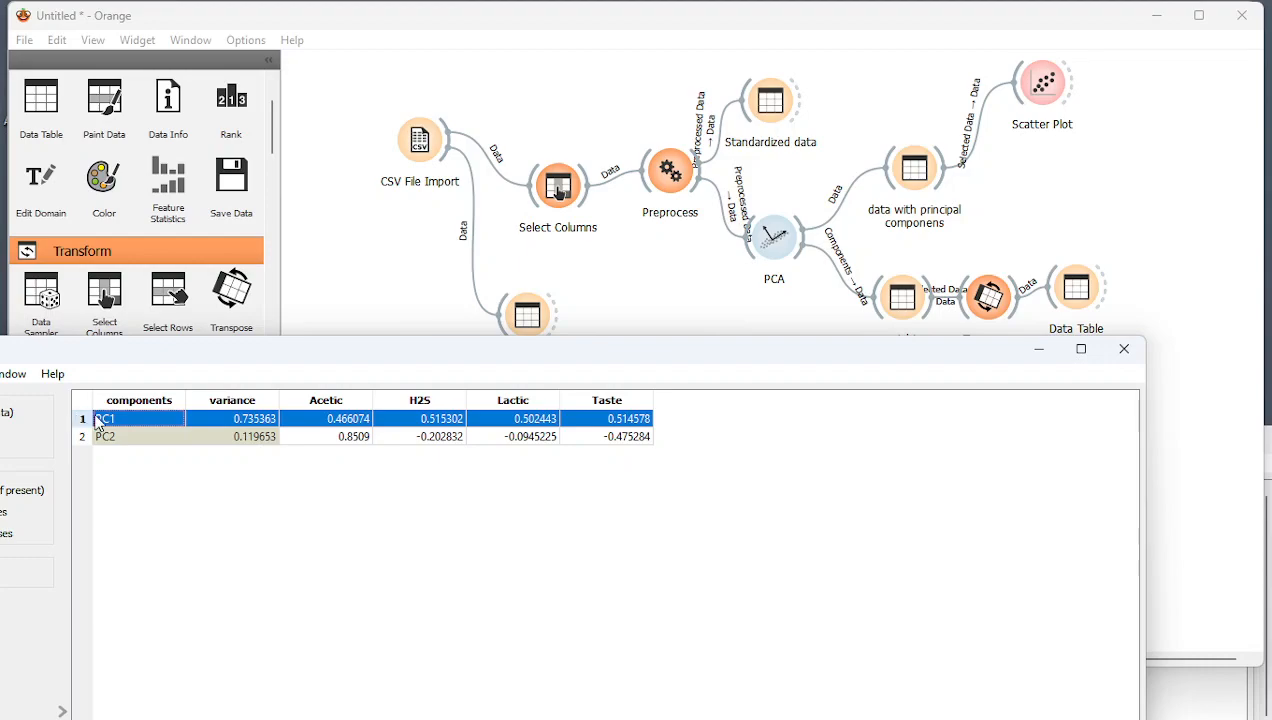
drag(97, 421, 114, 448)
click(114, 448)
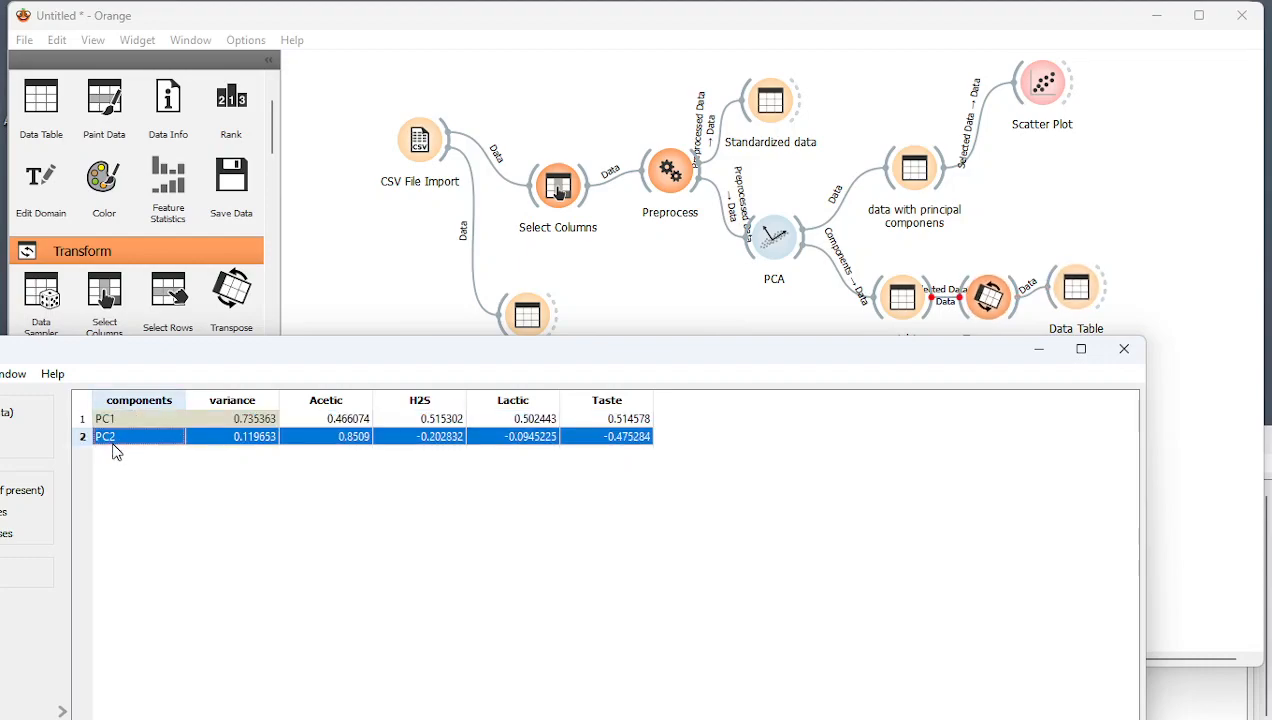
click(157, 420)
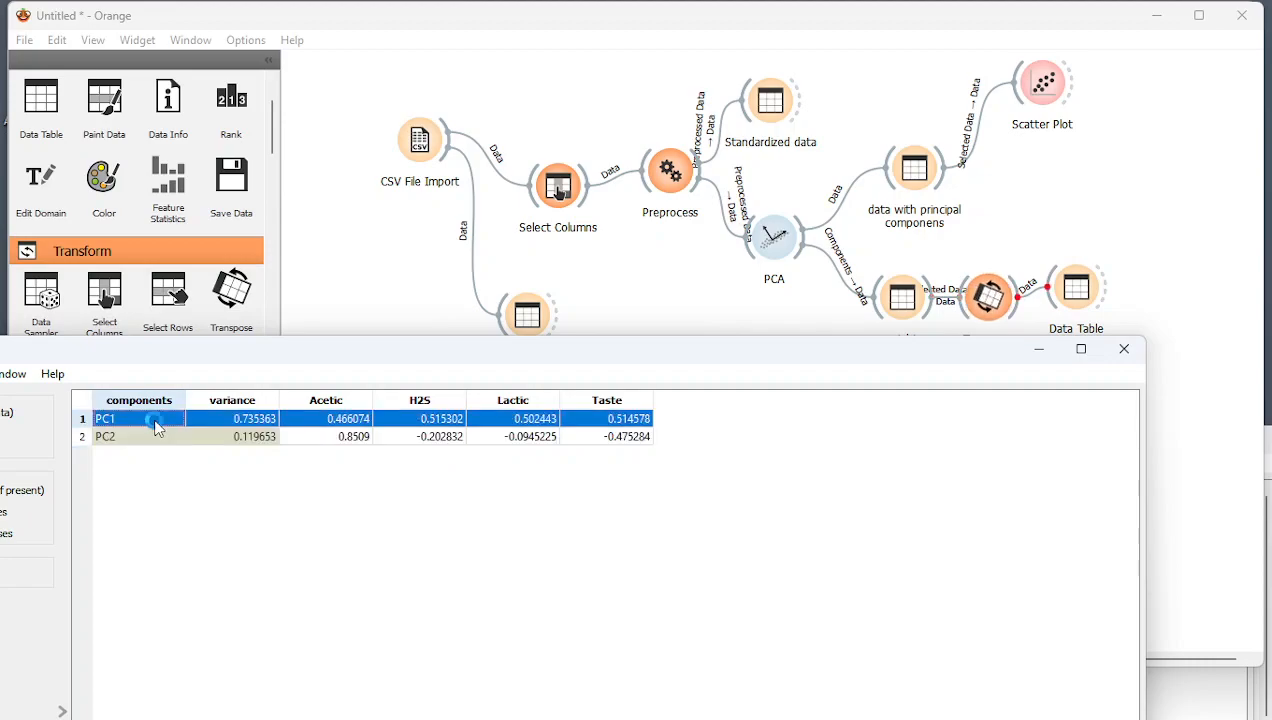
click(136, 477)
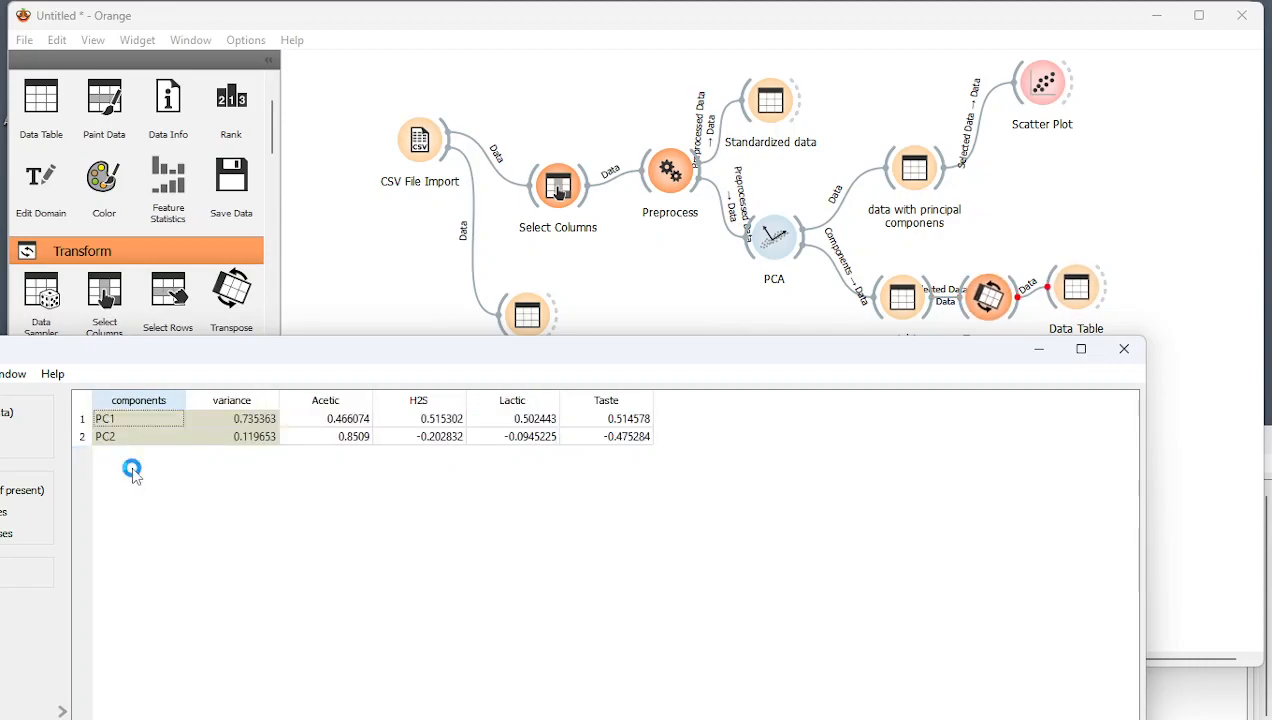
click(1122, 350)
Examine the transposed PC1 and PC2 weights for Acetic, H2S, Lactic and Taste, clear the row selection and close the table.
double_click(1080, 310)
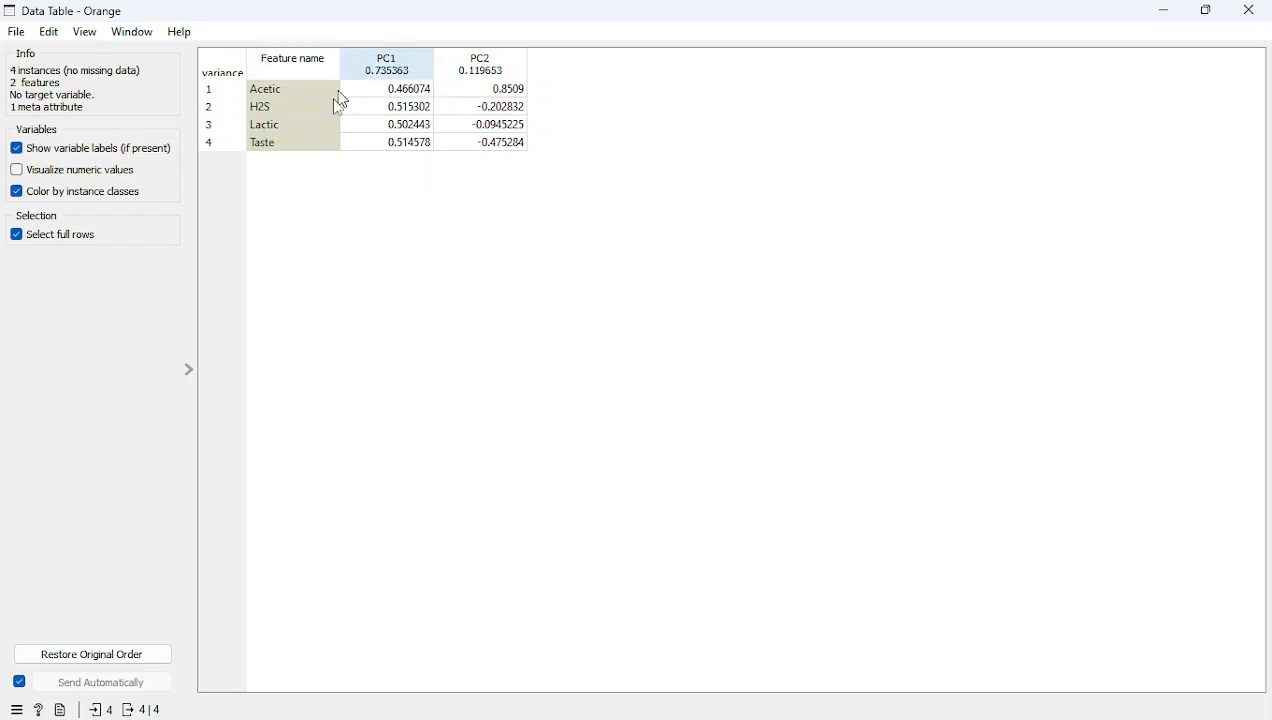
click(250, 147)
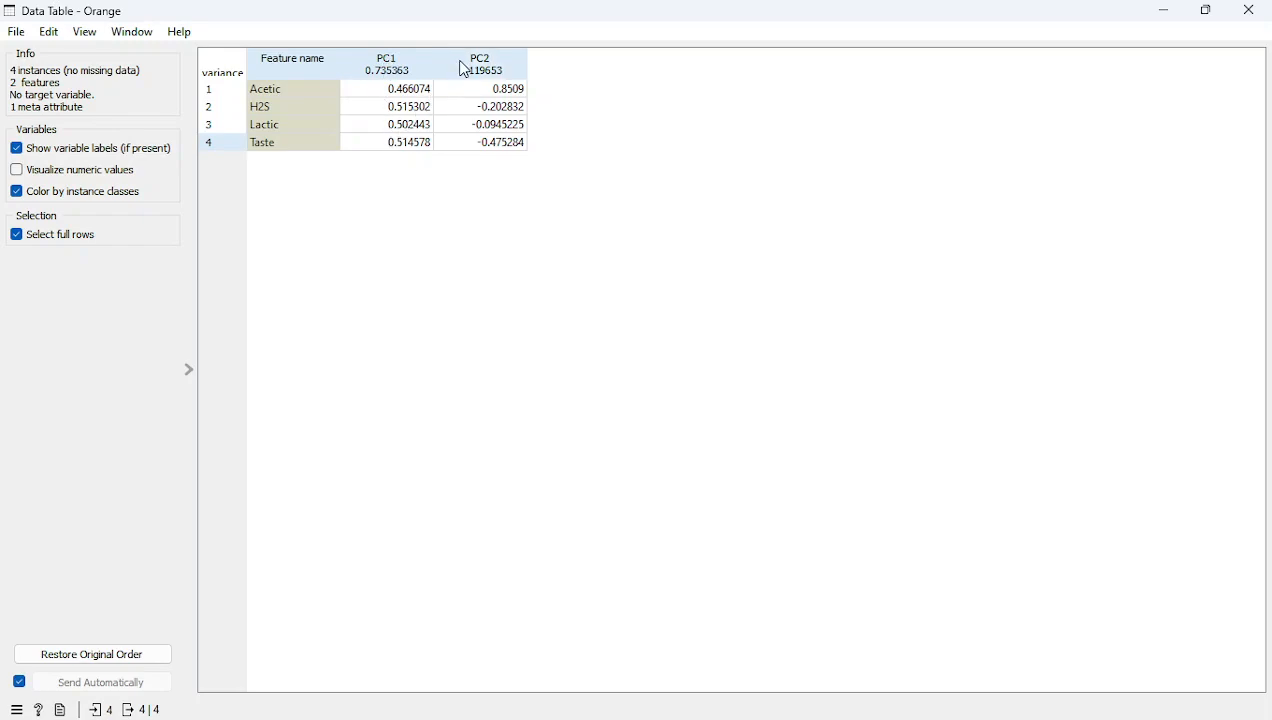
click(474, 91)
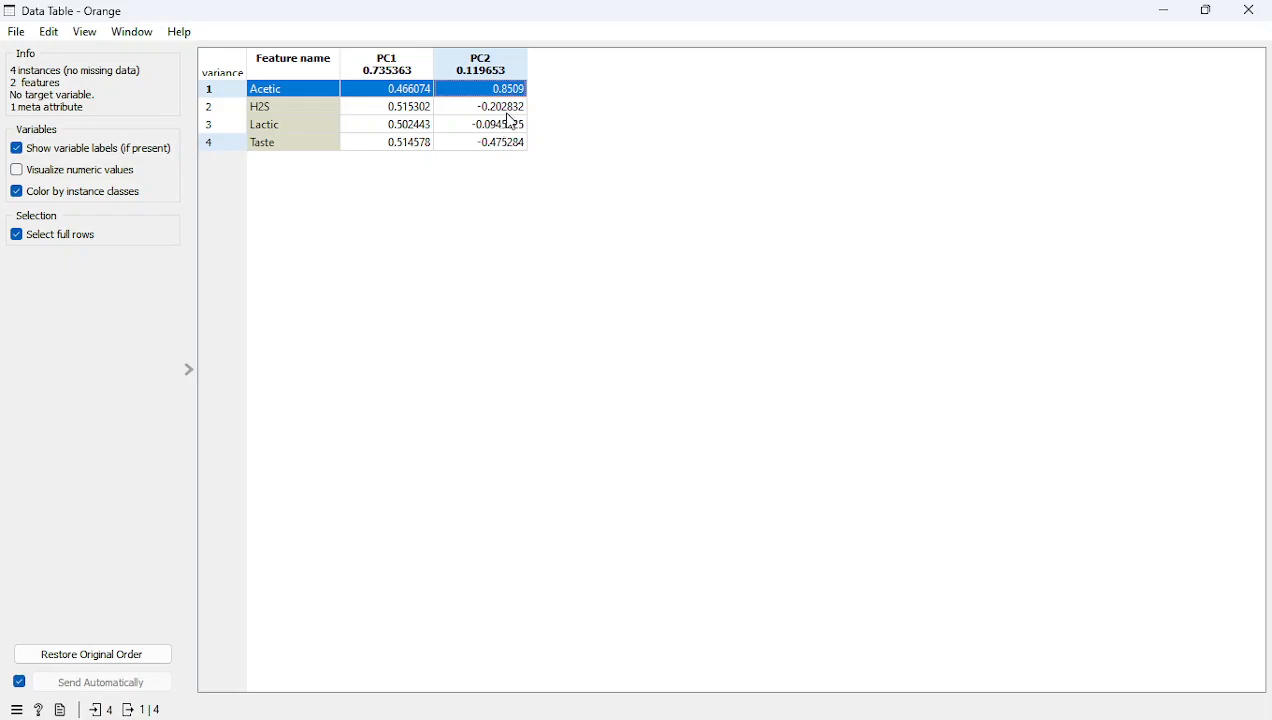
click(507, 112)
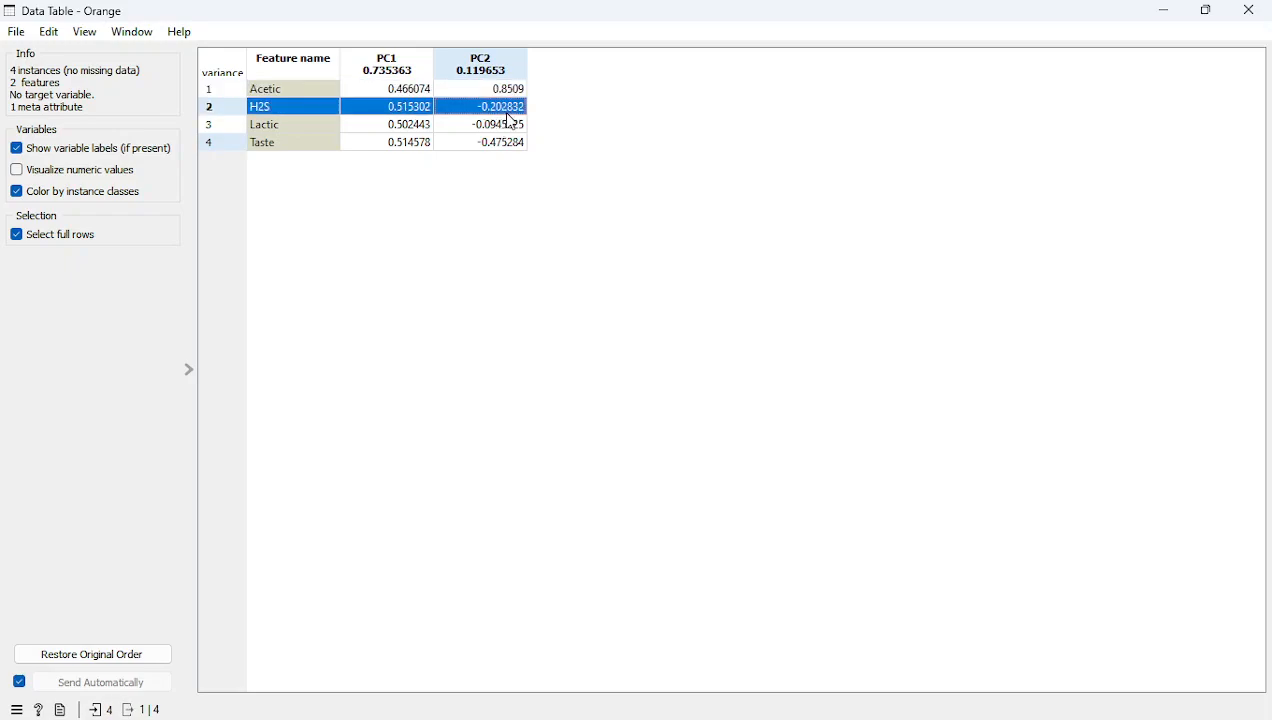
click(596, 212)
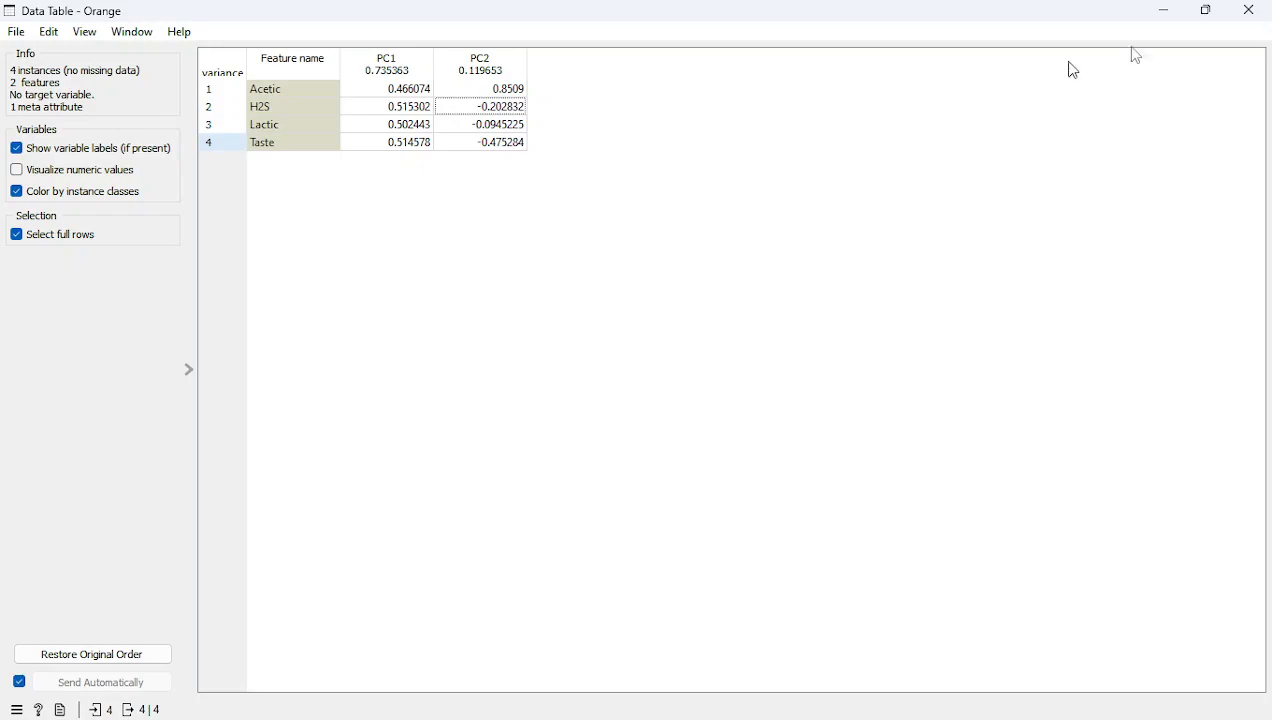
click(1250, 10)
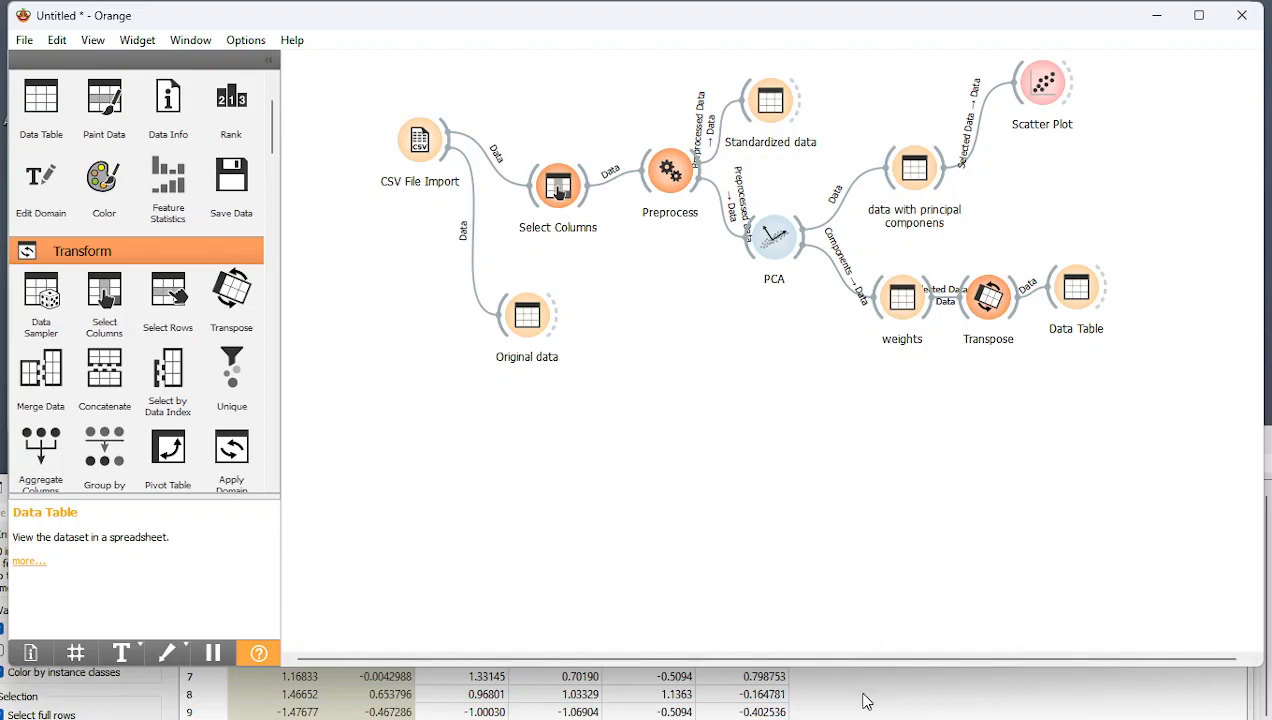
Switch to the Canvas course in the browser and open a preview of the Exercises Principal Components quiz.
key(alt+Tab)
key(alt+Tab)
key(alt+Tab)
key(alt+Tab)
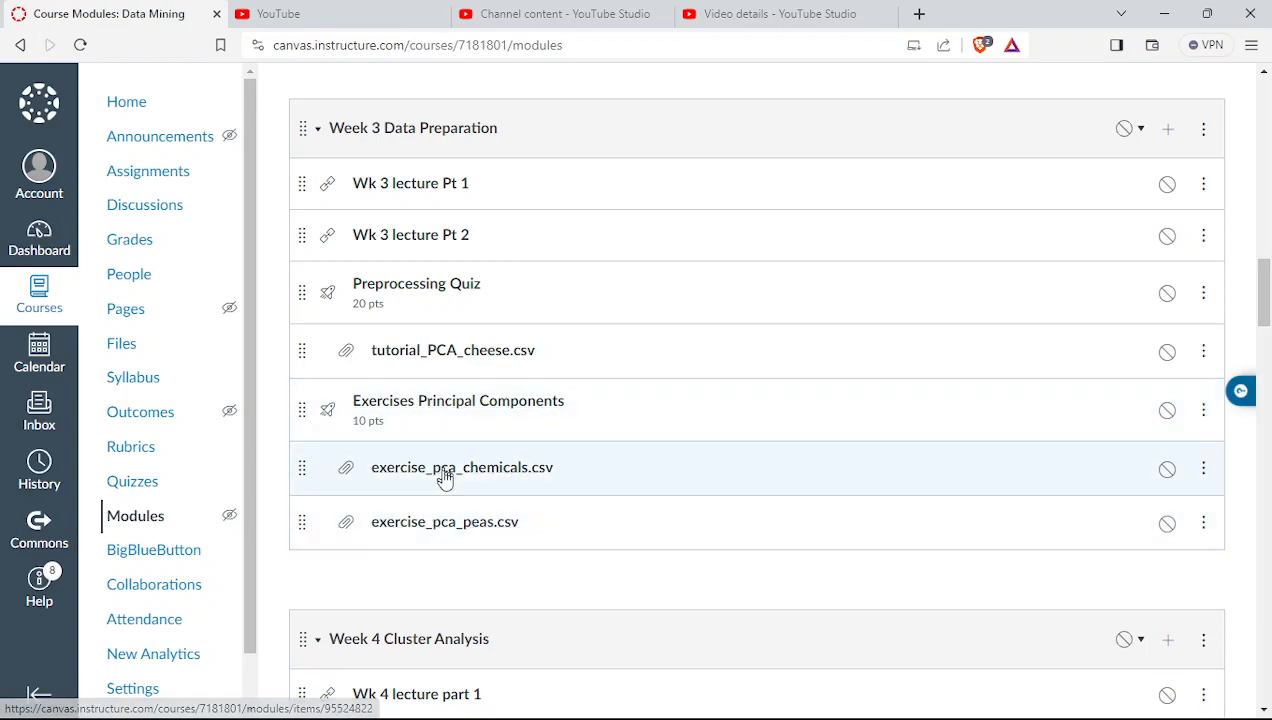
click(453, 410)
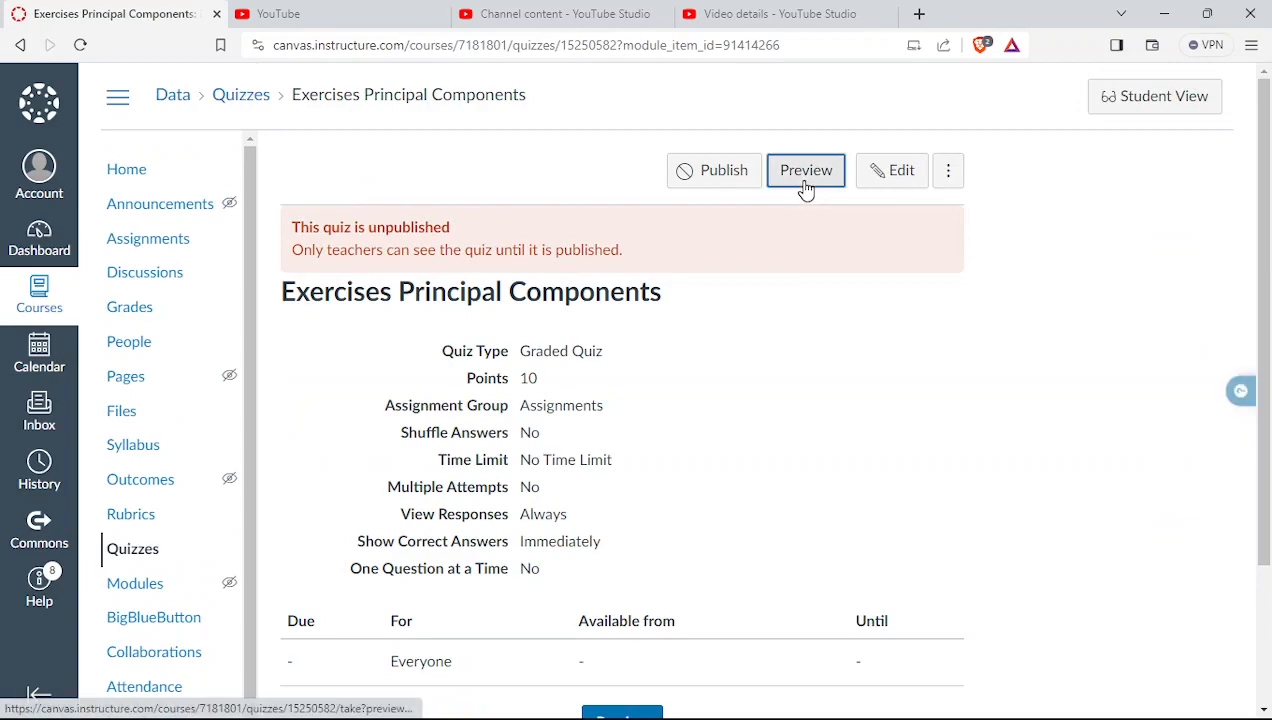
click(806, 188)
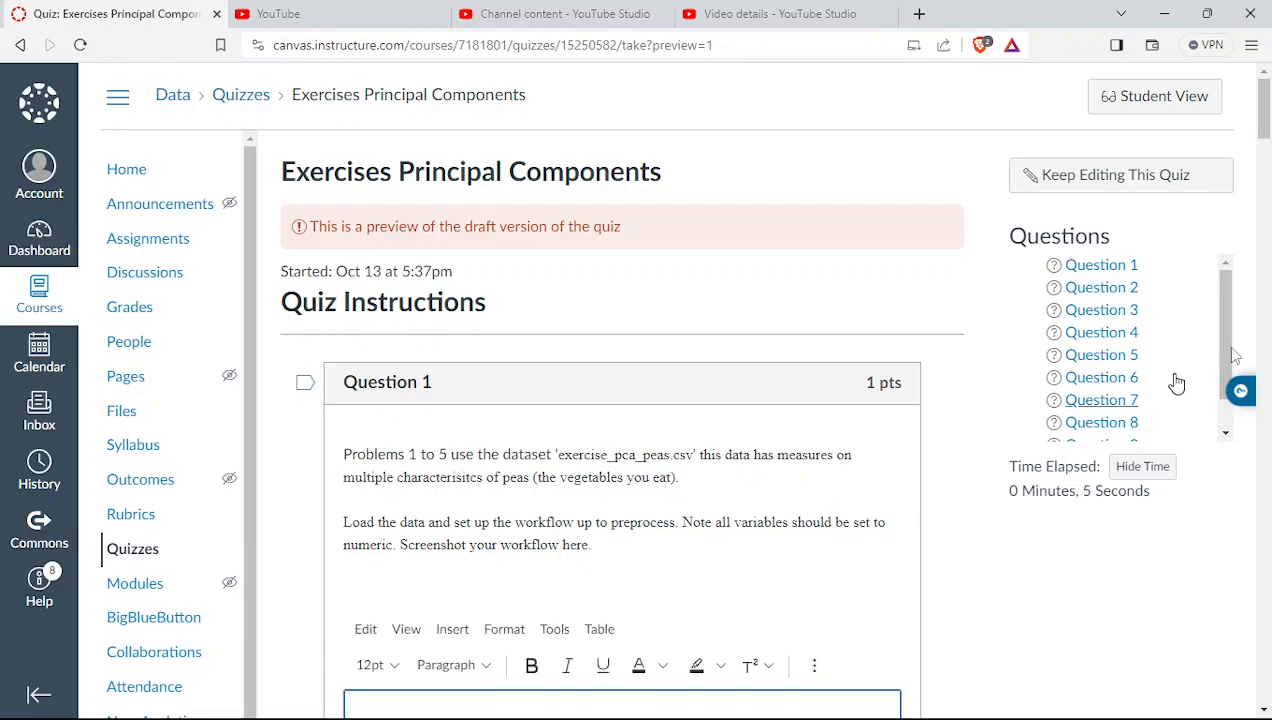
Read through the quiz's peas and chemicals exercises from Question 1 to Question 10.
click(1268, 156)
drag(1266, 156, 1228, 307)
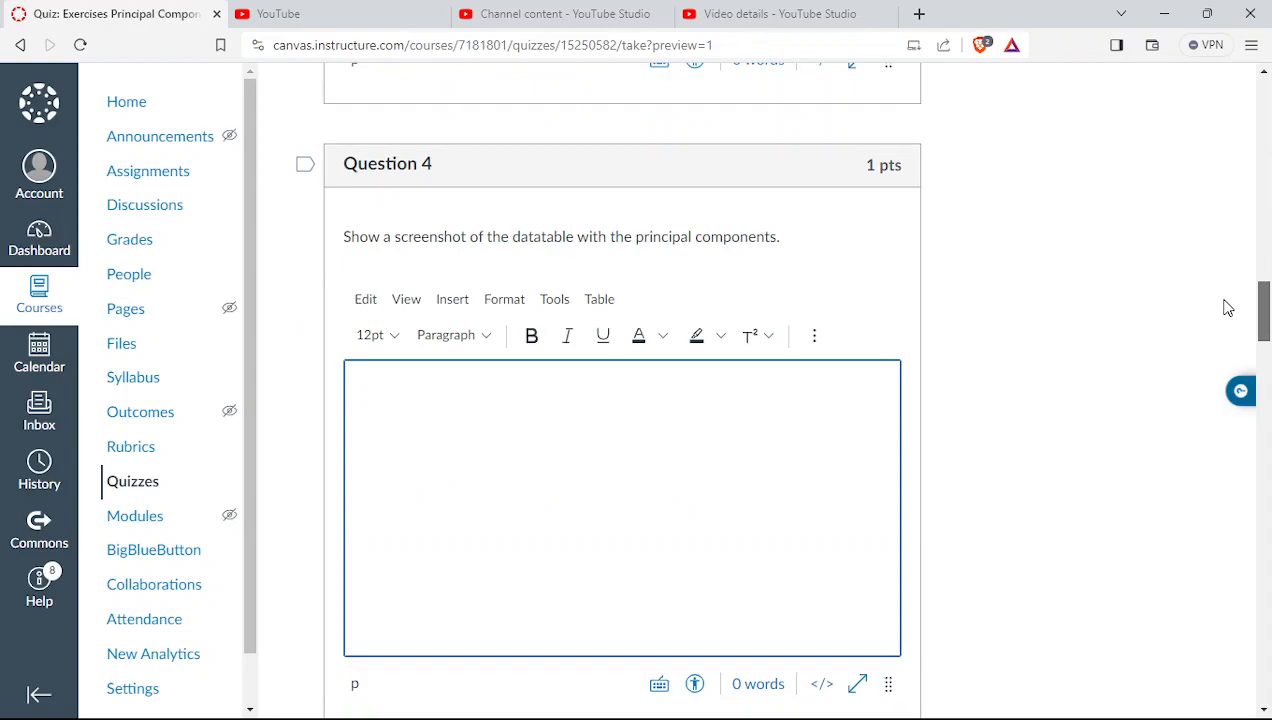
drag(1228, 307, 1192, 437)
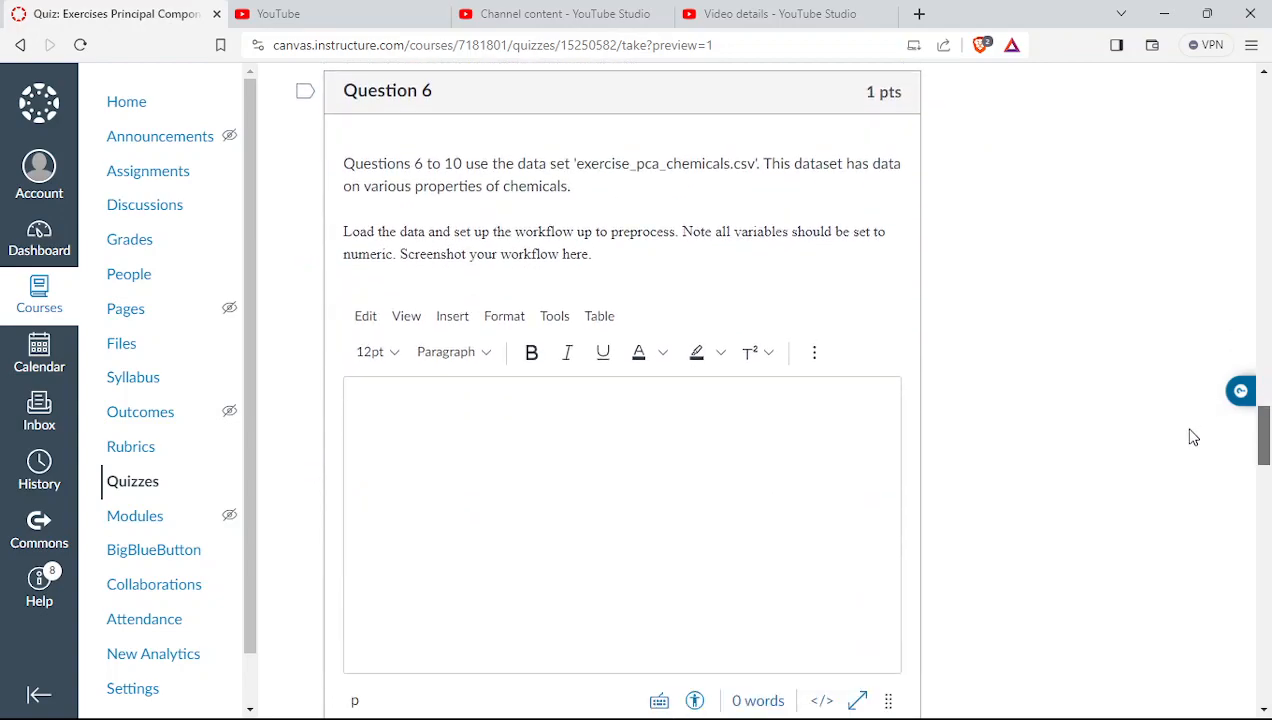
drag(1192, 437, 1192, 441)
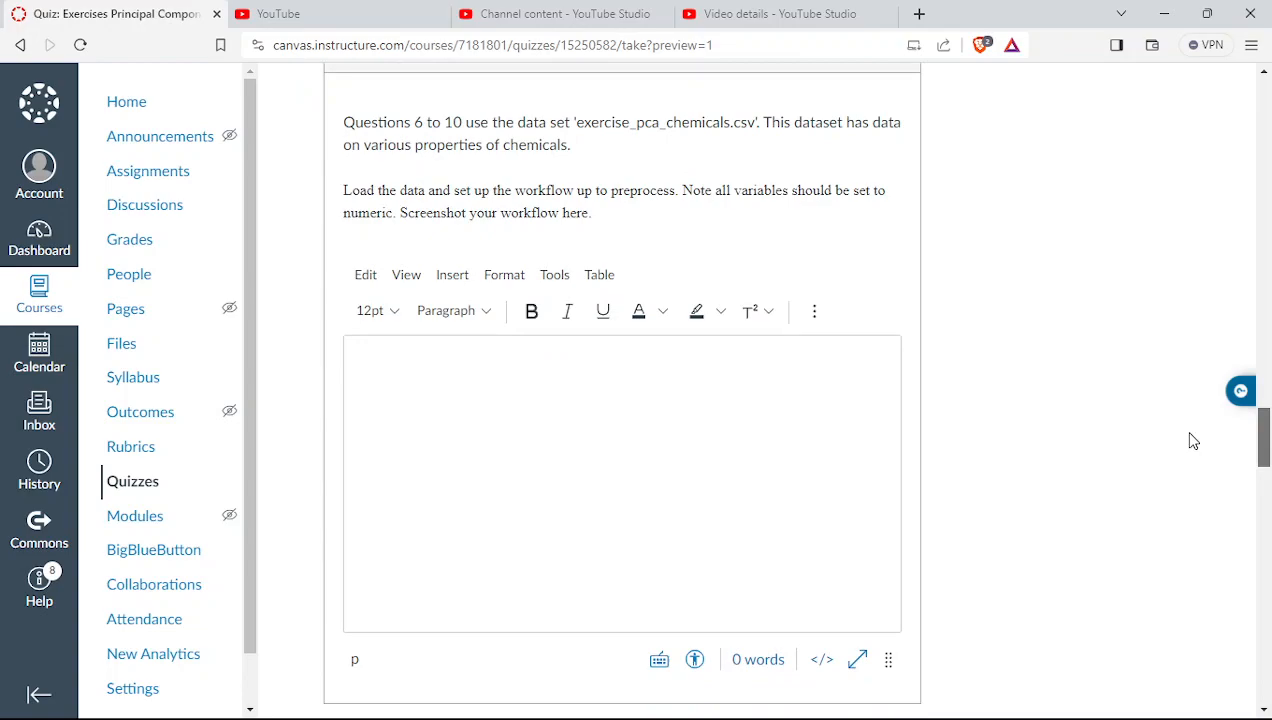
drag(1192, 441, 1189, 675)
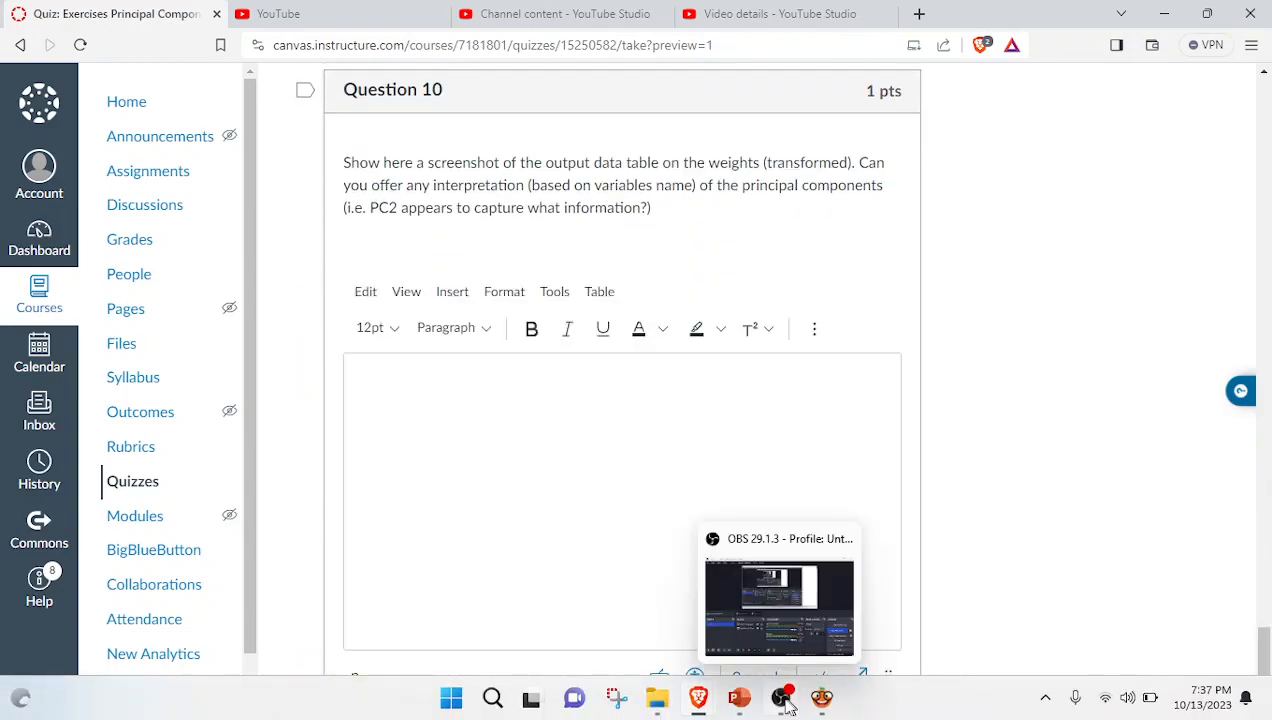
click(784, 699)
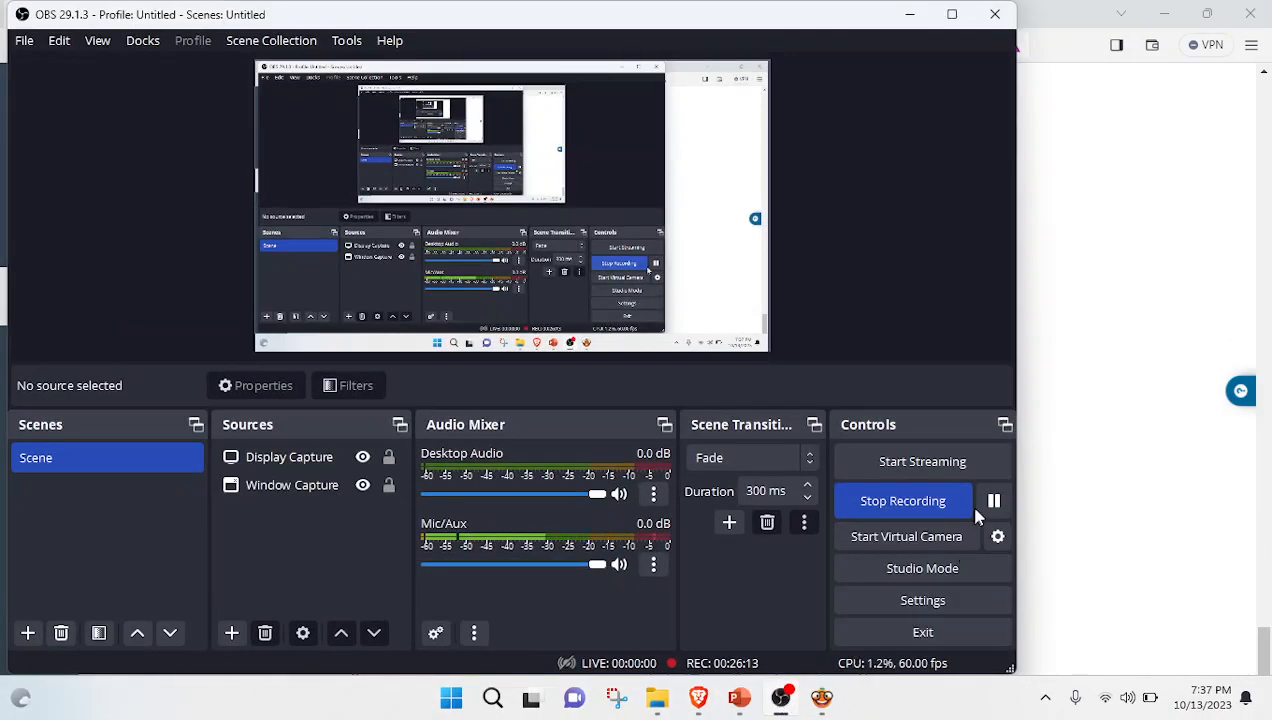